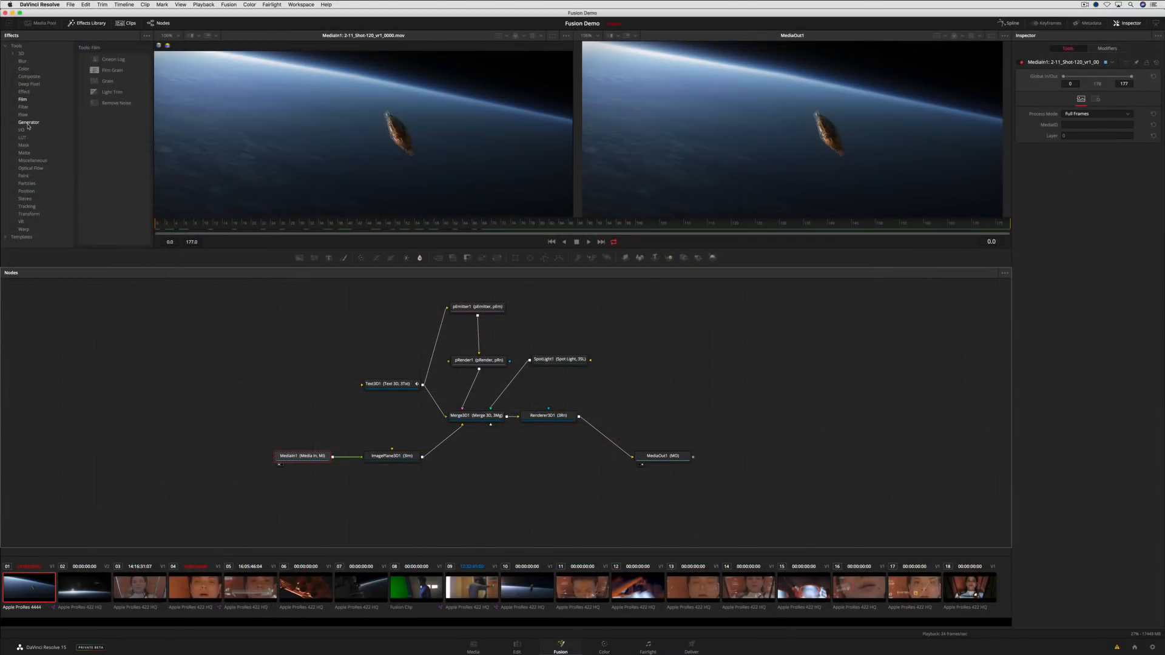
Step: Browse the Generator, Mask, Matte, Paint and Particles tool categories in the Effects Library
left_click(28, 123)
left_click(31, 145)
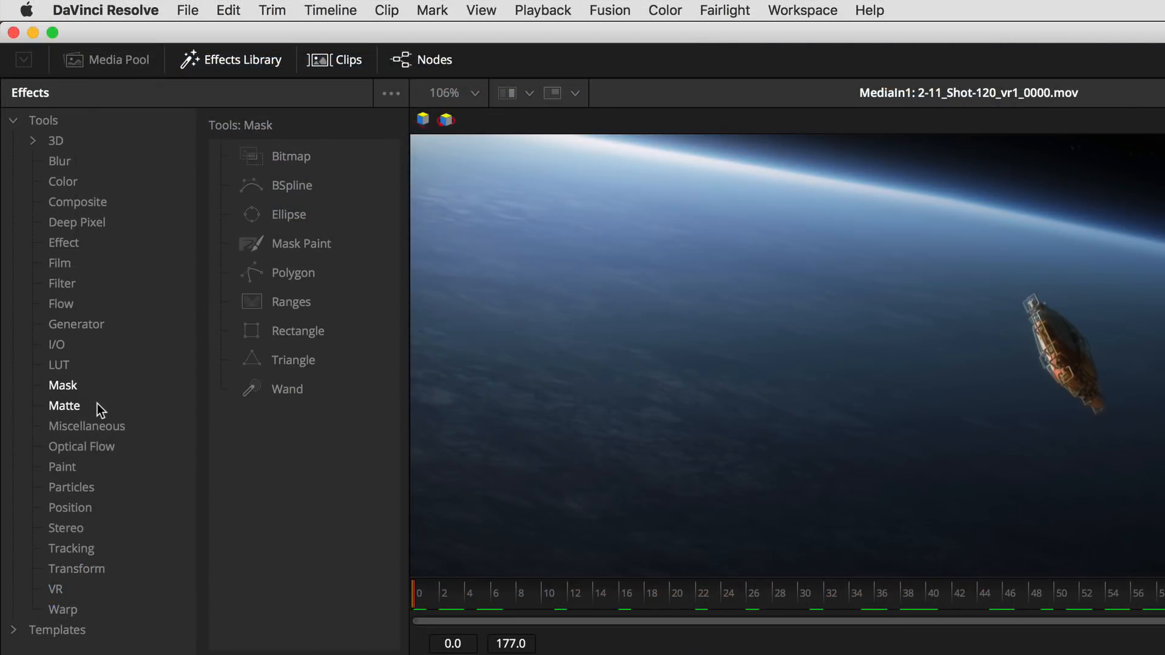
left_click(97, 405)
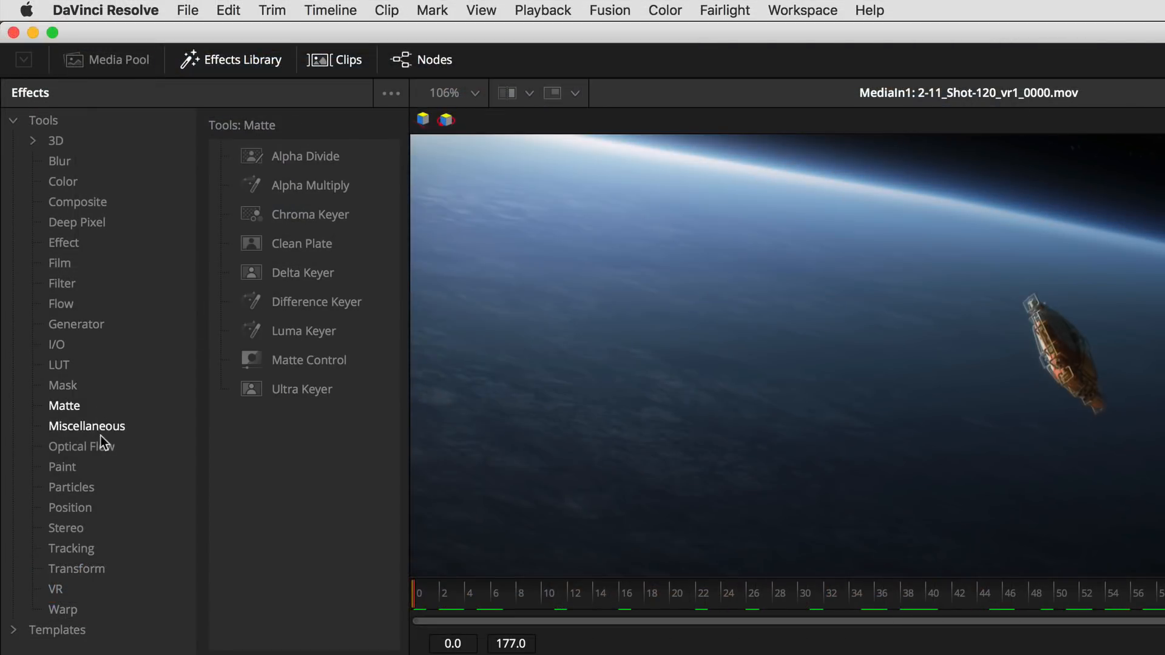
left_click(104, 466)
left_click(107, 485)
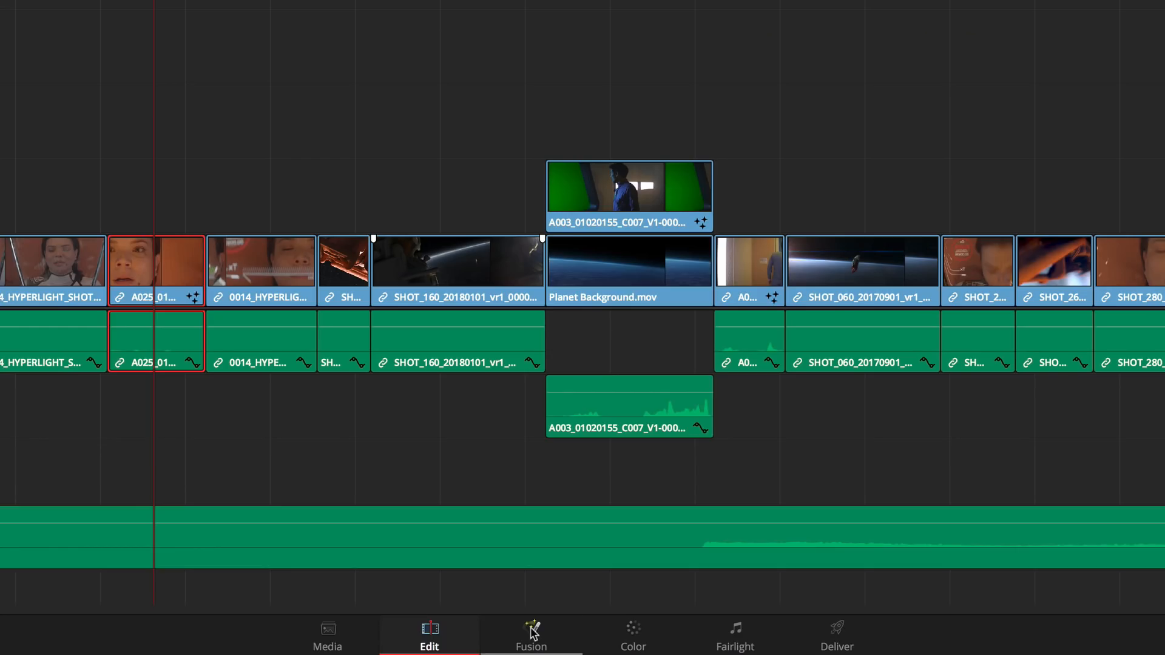
Step: Switch to the Fusion page and wire MediaIn1 through ColorCorrector1, FilmGrain1 and Blur1 into MediaOut1
left_click(555, 643)
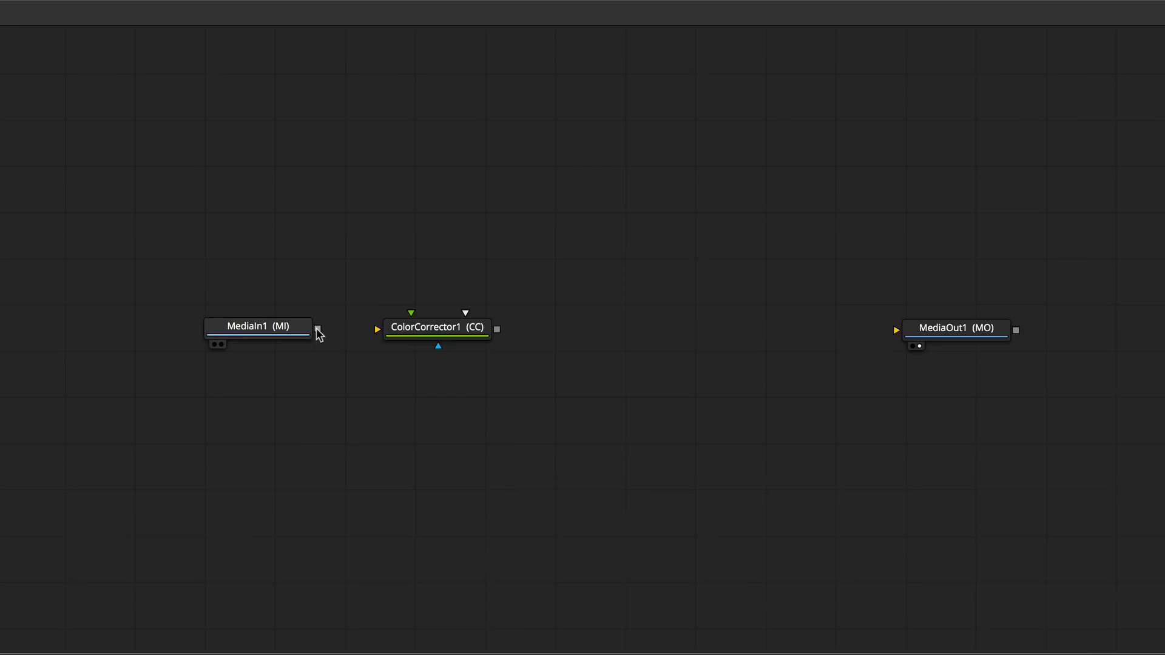
left_click_drag(318, 329, 390, 332)
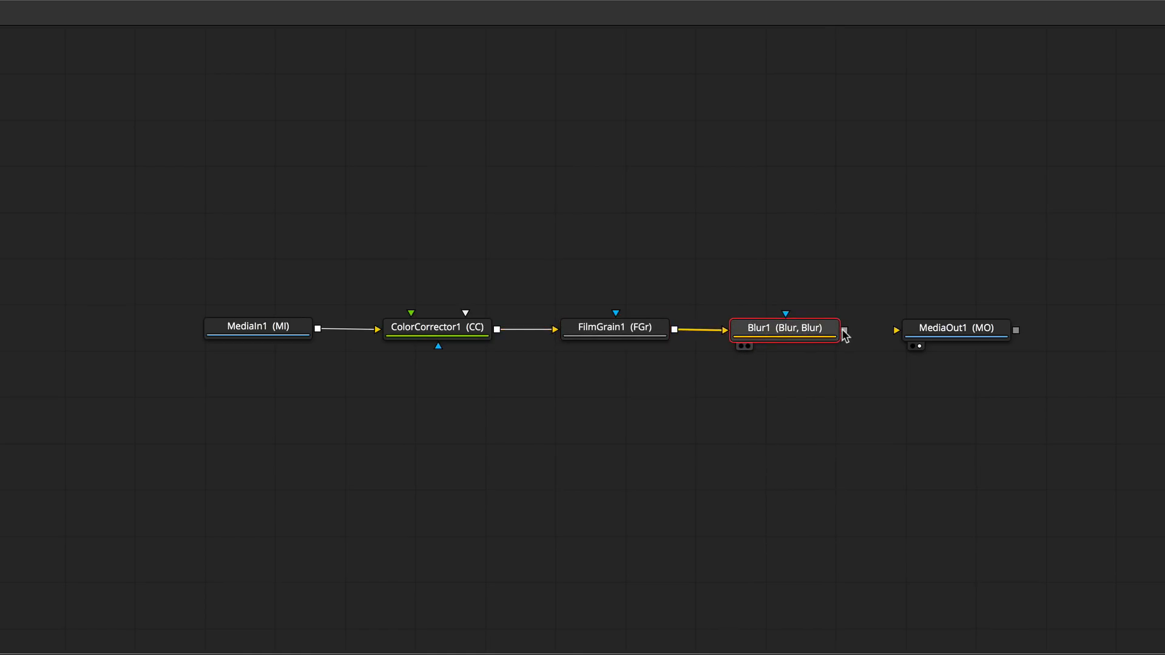
left_click_drag(843, 330, 897, 337)
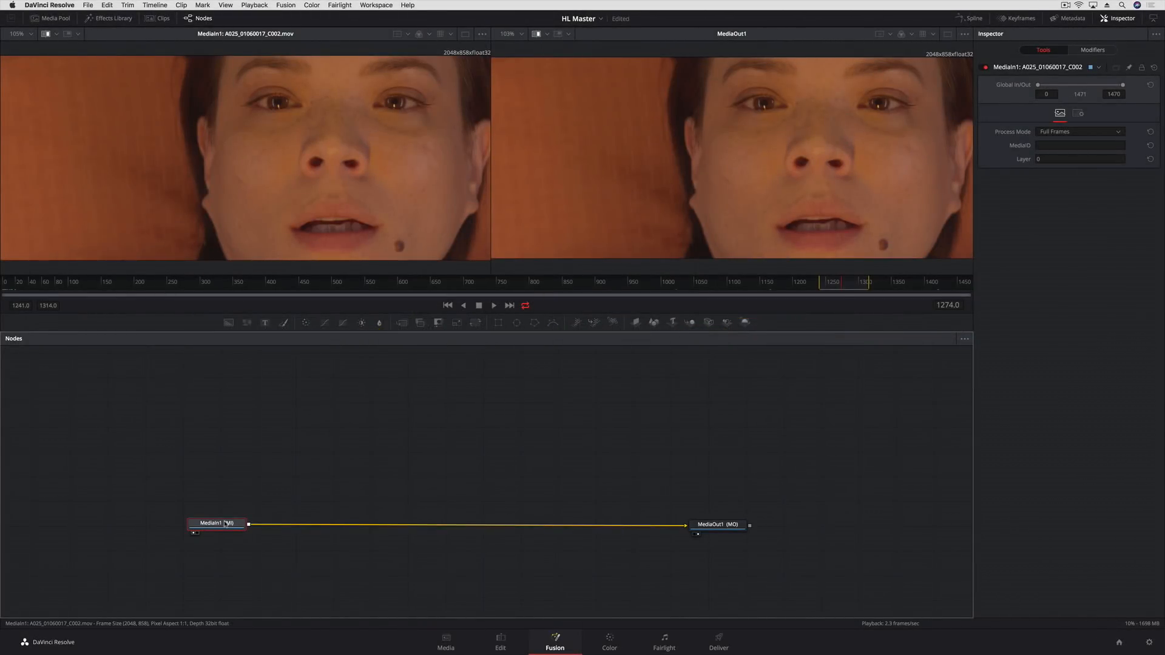
Step: Reposition the MediaIn1 and MediaOut1 nodes slightly higher in the node graph, keeping them level with each other
left_click_drag(225, 523, 223, 505)
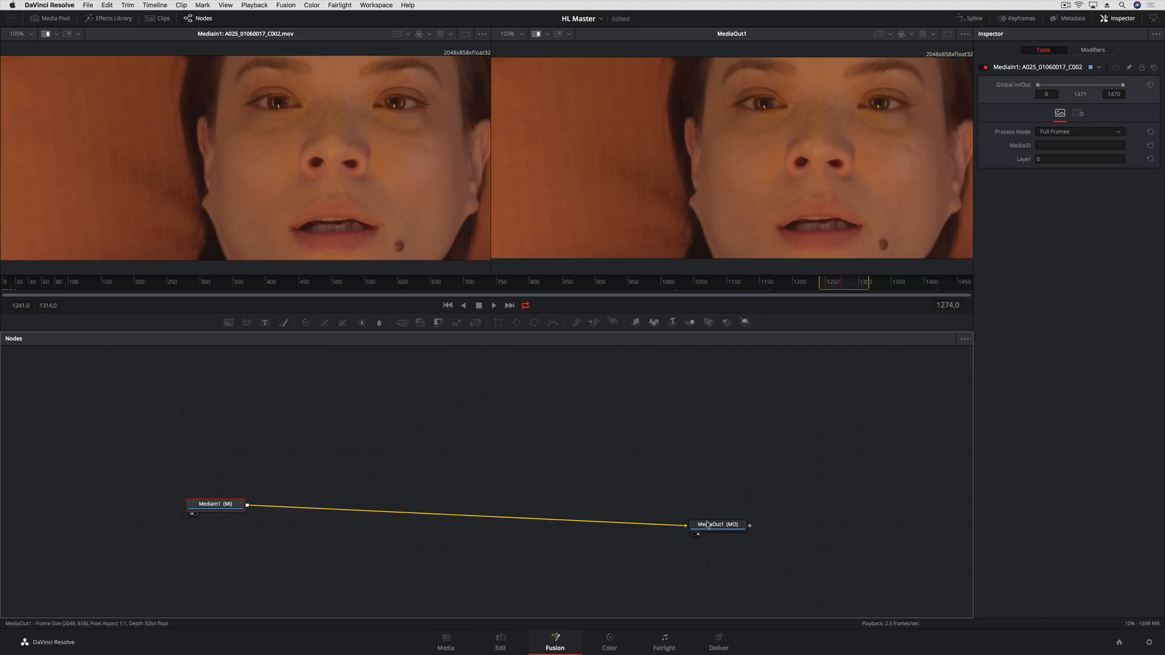
left_click_drag(706, 526, 708, 506)
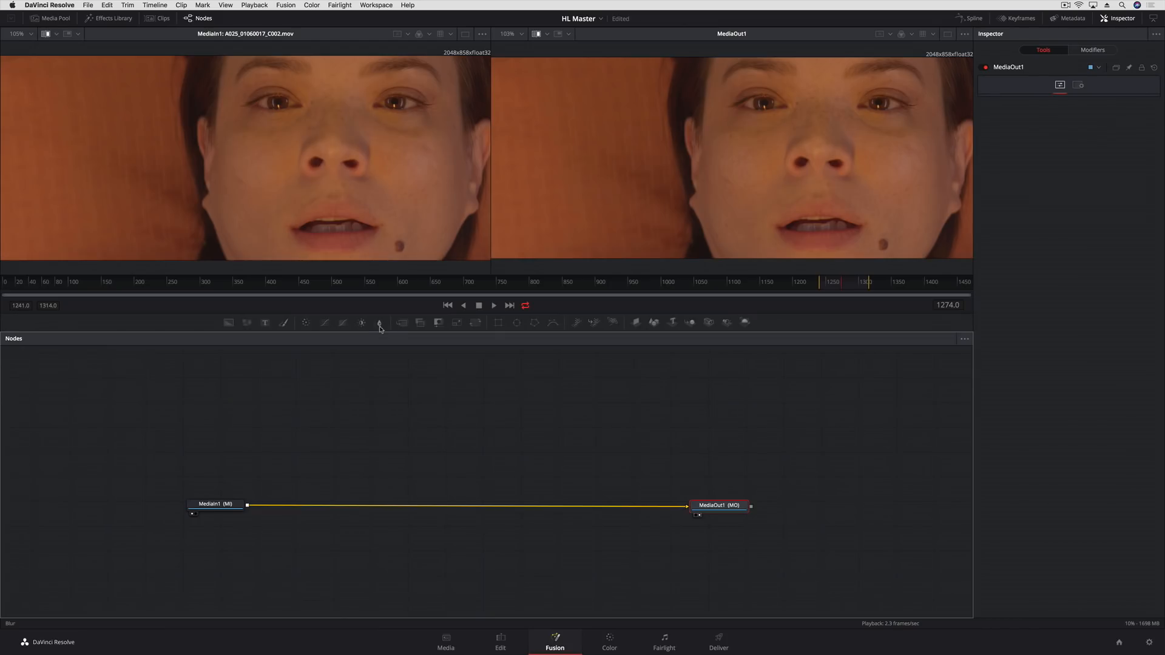
Step: Try a Blur node between MediaIn1 and MediaOut1, raising its blur size to 7.9 and returning it to 1.0, and delete the node
left_click_drag(380, 328, 407, 507)
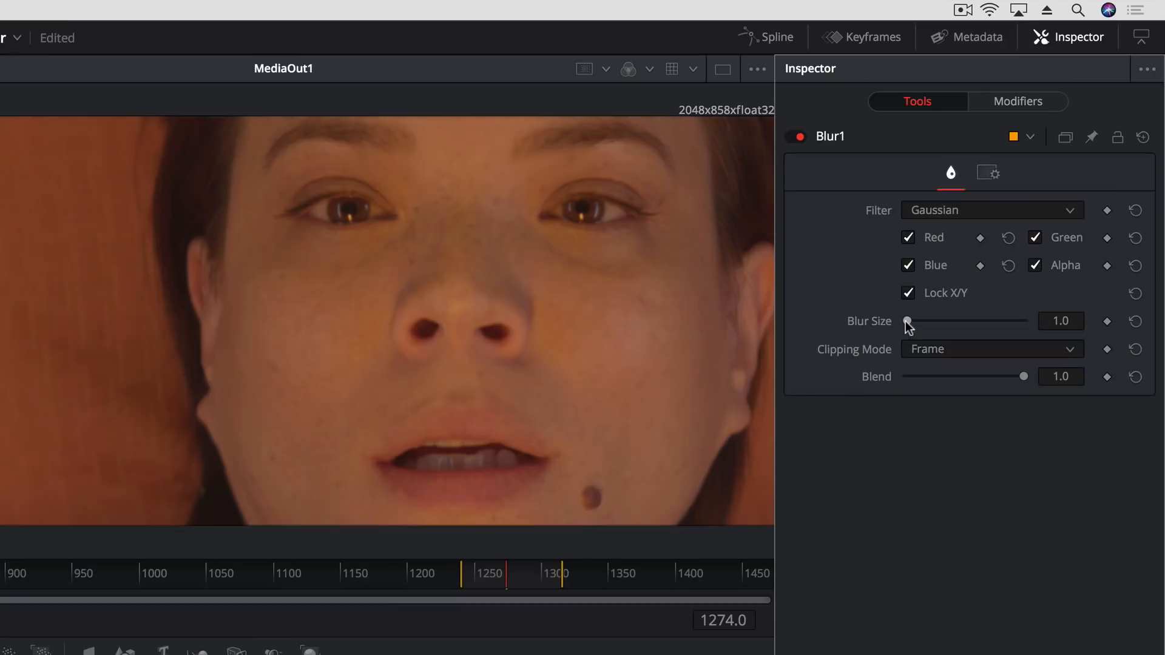
left_click_drag(908, 325, 912, 325)
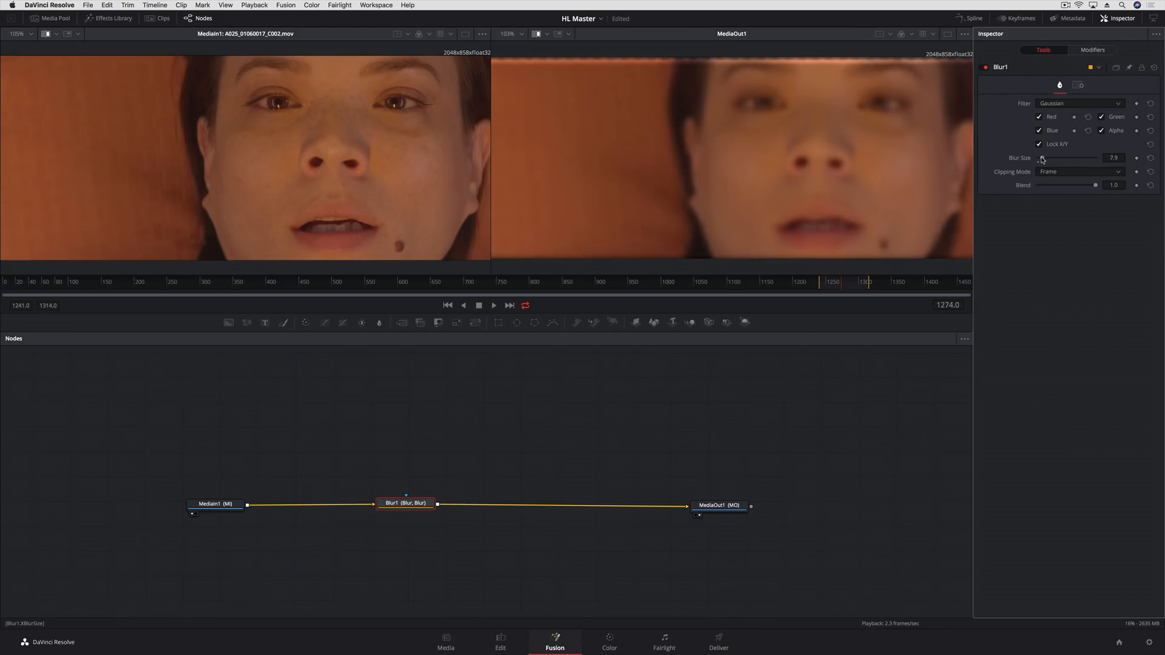
left_click_drag(1041, 159, 1037, 163)
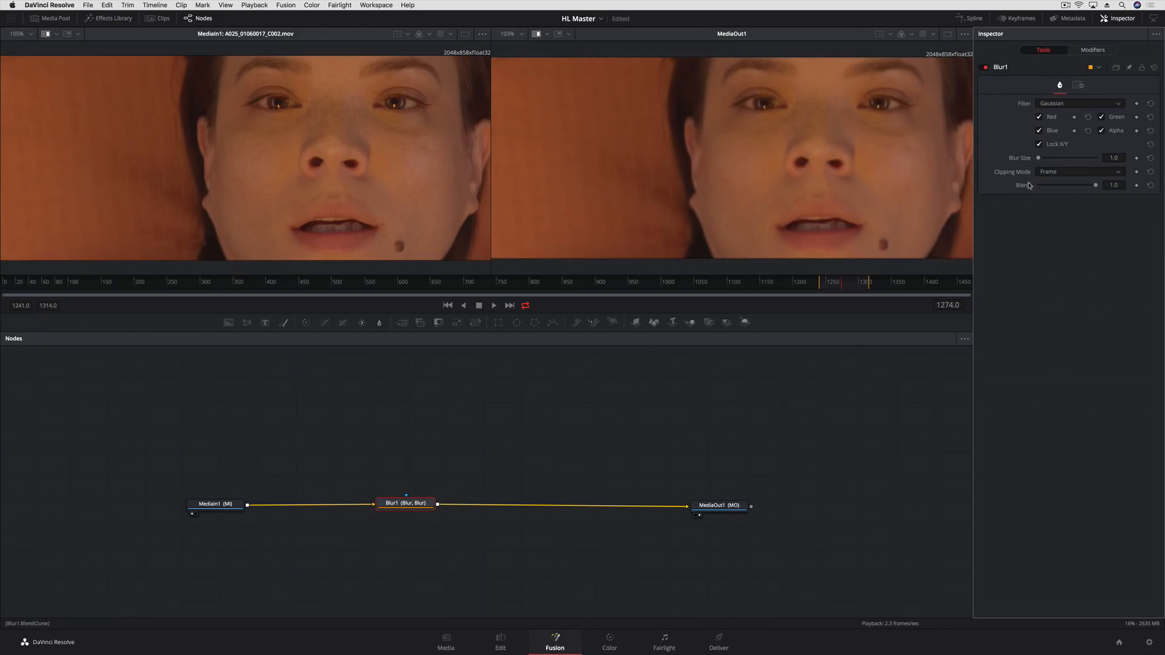
key("Delete")
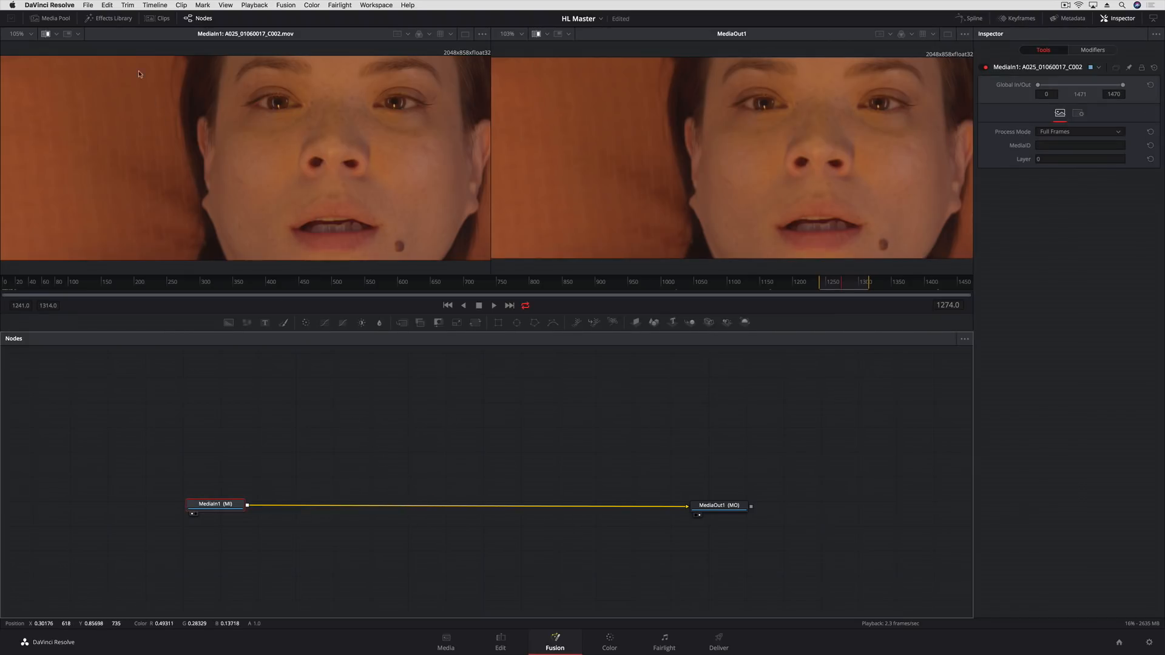
Step: Insert a Grid Warp node from the Warp tools between MediaIn1 and MediaOut1
left_click(111, 18)
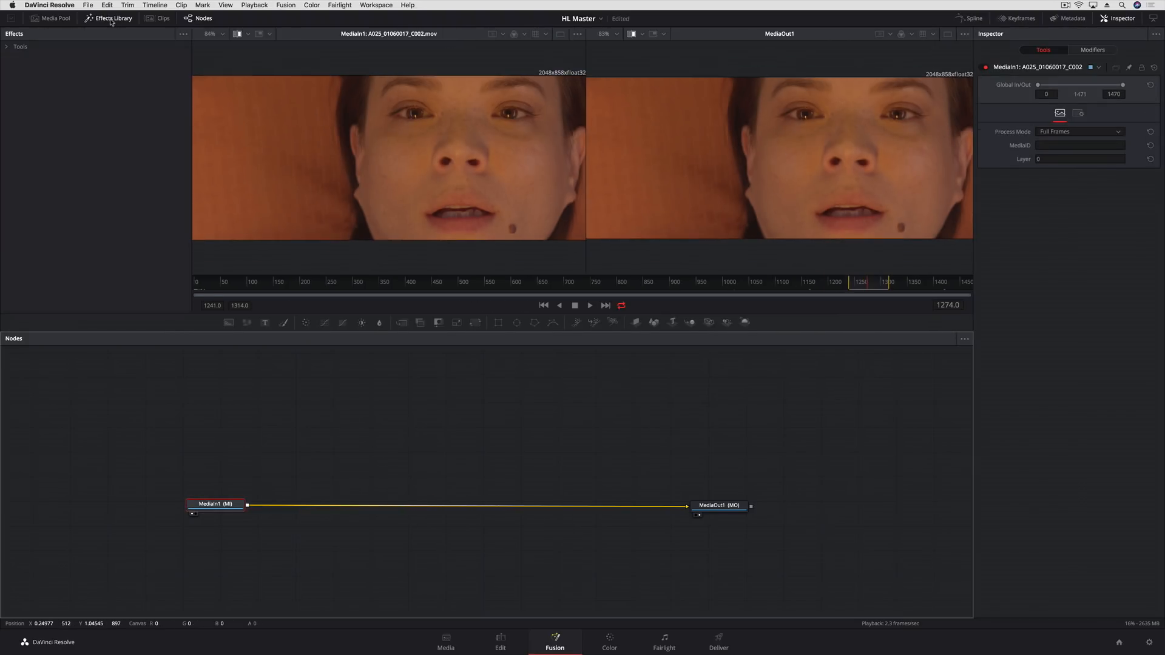
left_click(20, 47)
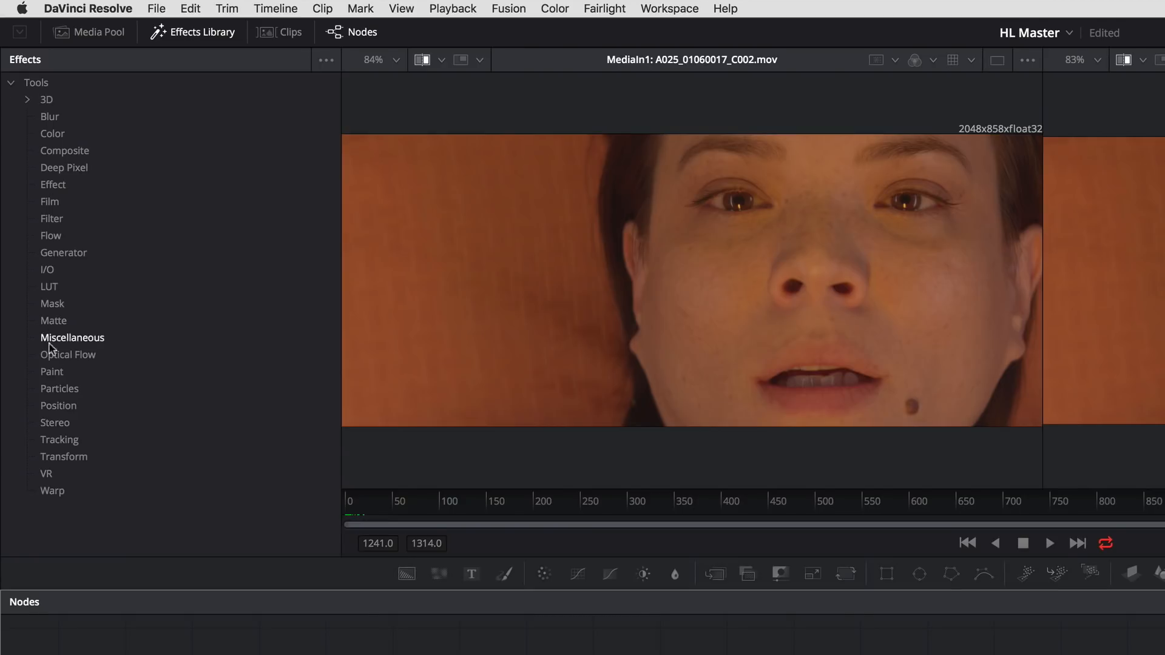
left_click(50, 492)
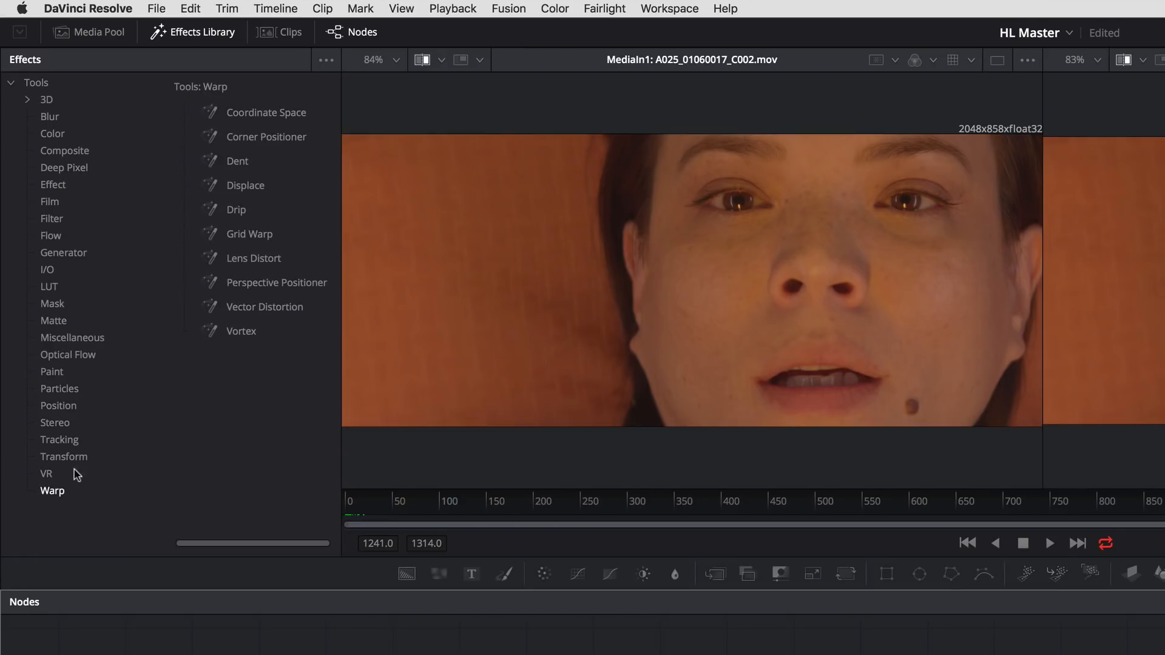
left_click_drag(249, 233, 415, 505)
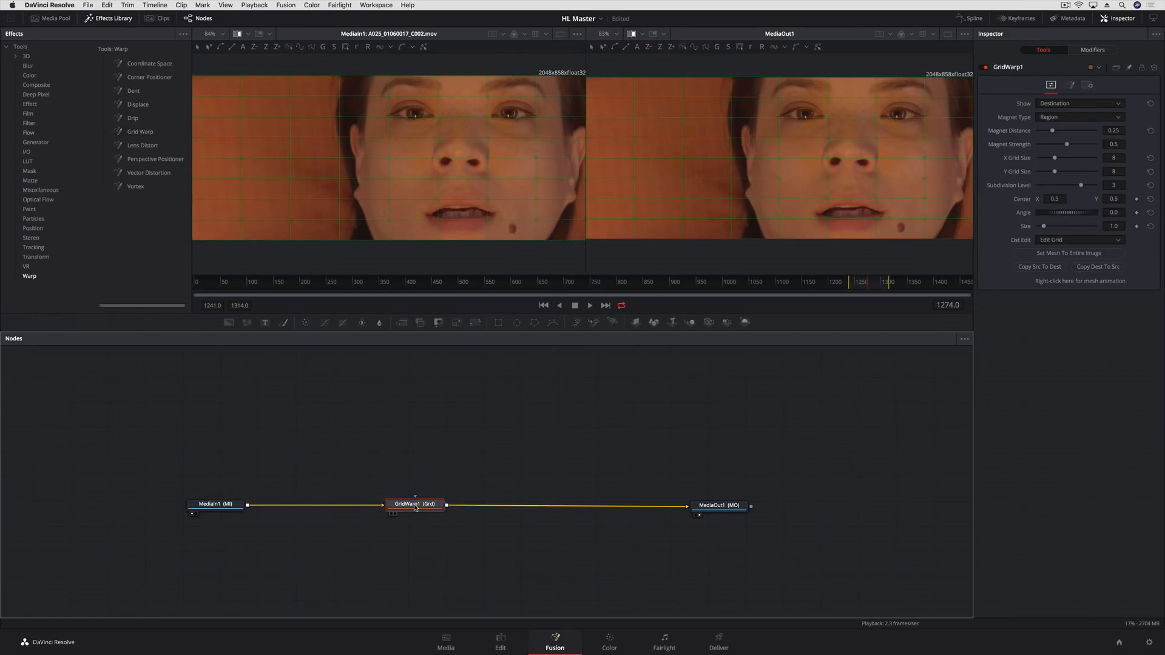
Step: Distort the woman's face by pulling warp grid points around her mouth, chin, cheeks and eyes in the MediaOut1 view
left_click_drag(827, 123, 828, 117)
left_click_drag(827, 198, 877, 203)
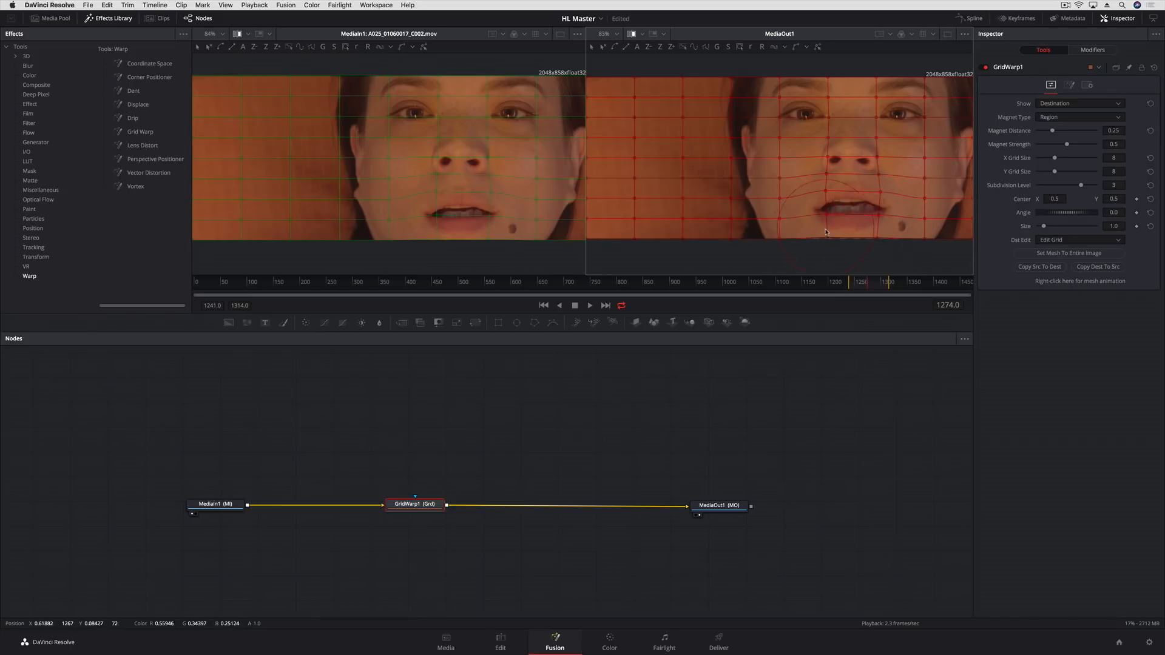
left_click_drag(827, 238, 880, 246)
left_click_drag(780, 179, 790, 197)
left_click_drag(925, 199, 918, 199)
left_click_drag(922, 179, 918, 179)
left_click_drag(827, 119, 781, 144)
left_click_drag(906, 120, 904, 133)
left_click_drag(800, 122, 777, 91)
left_click_drag(876, 102, 923, 97)
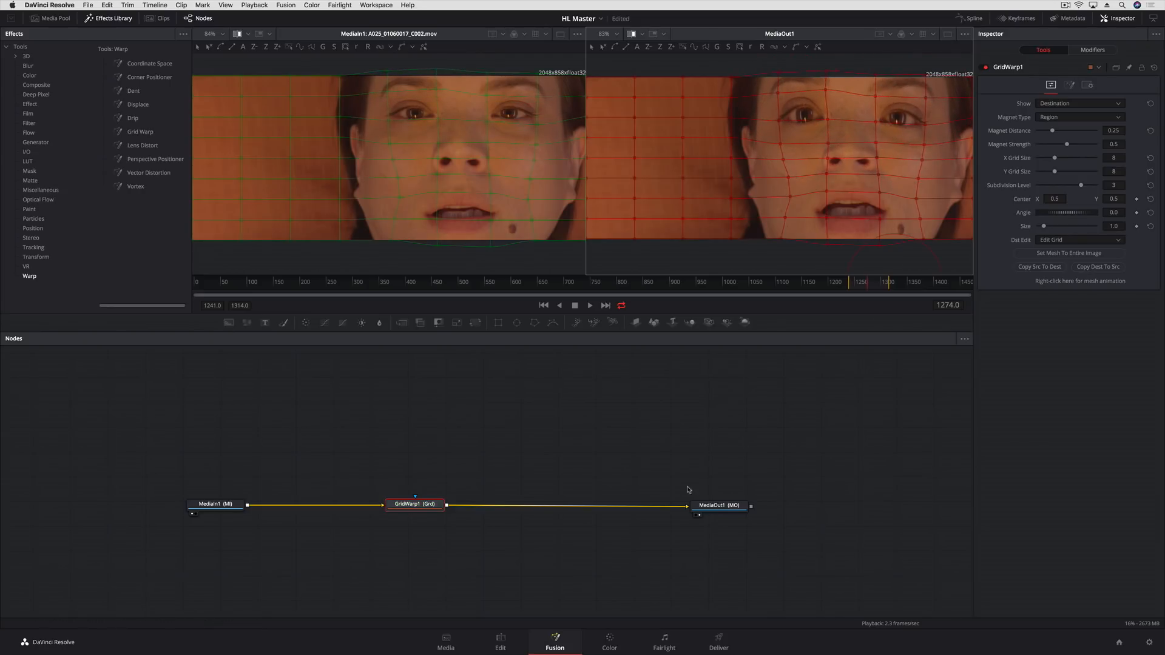
Step: Switch to the Edit page and play back the warped close-up clip in the timeline
left_click(502, 642)
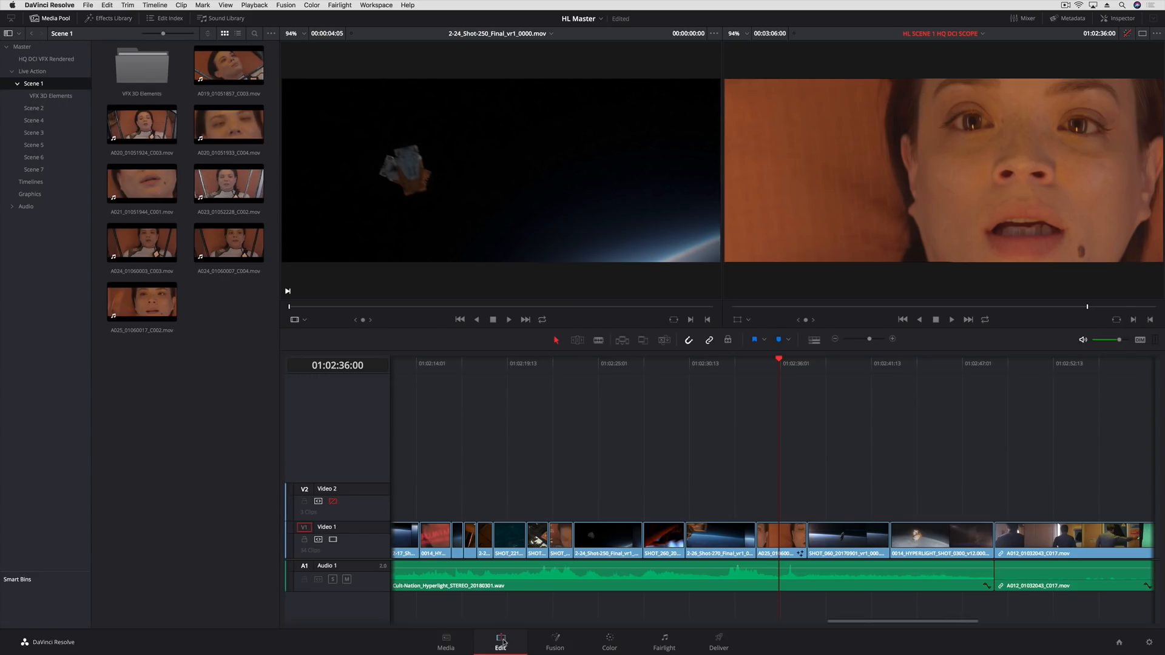
left_click(762, 364)
key("space")
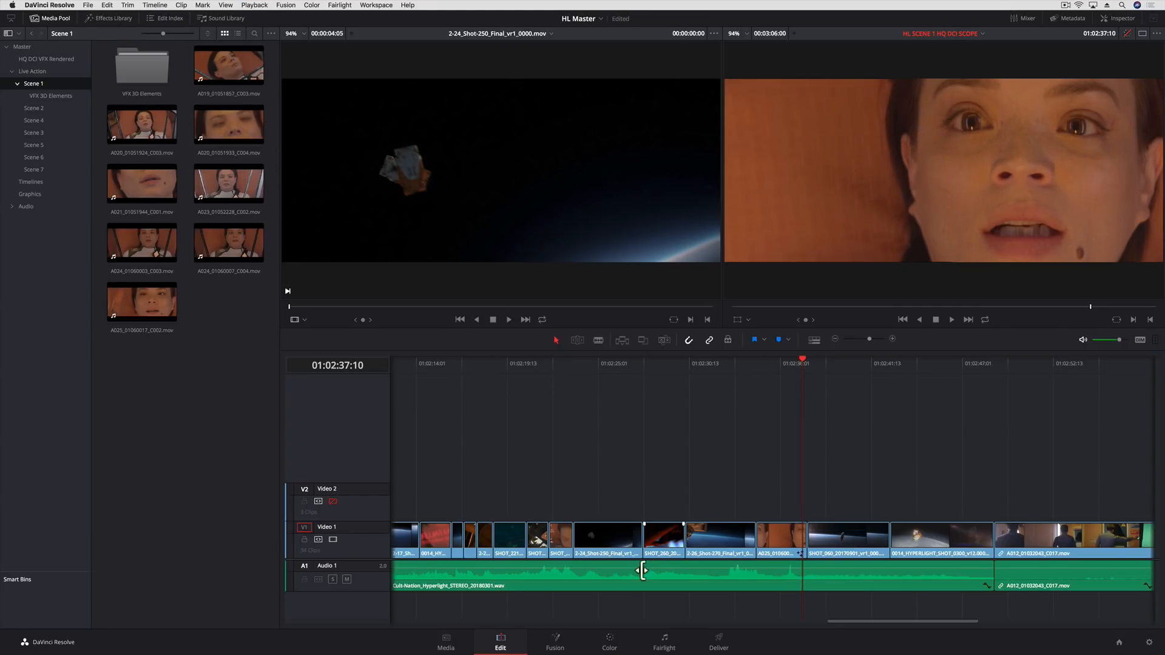
Step: Return to the Fusion page, delete the Grid Warp node and hide the Effects Library
left_click(563, 646)
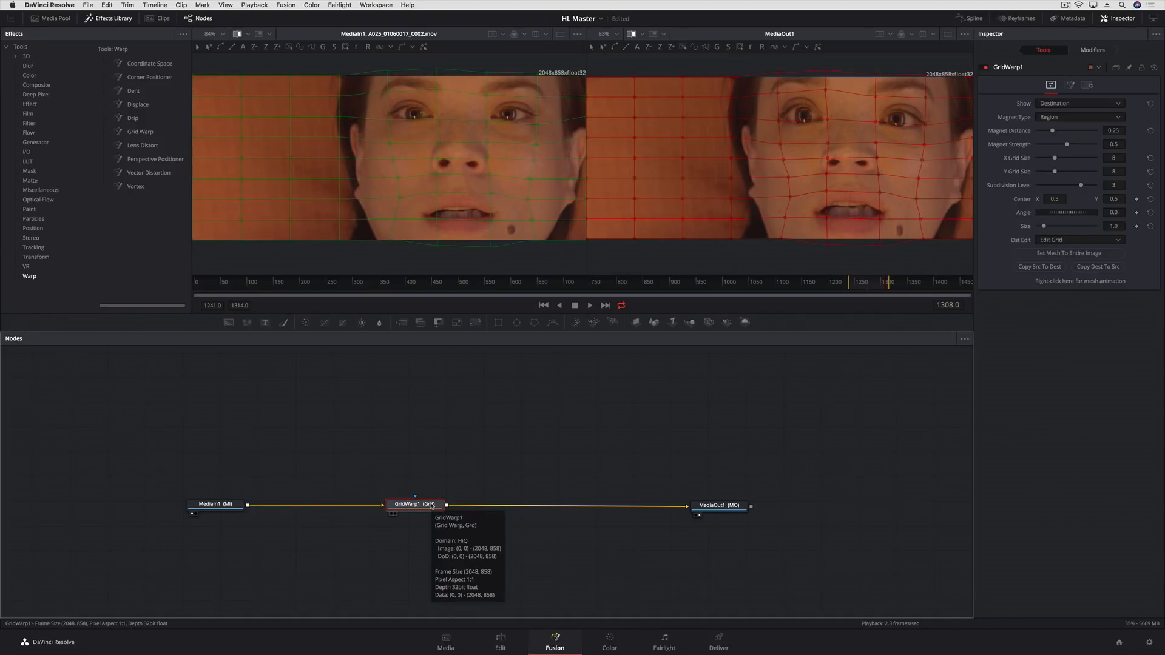
key("Delete")
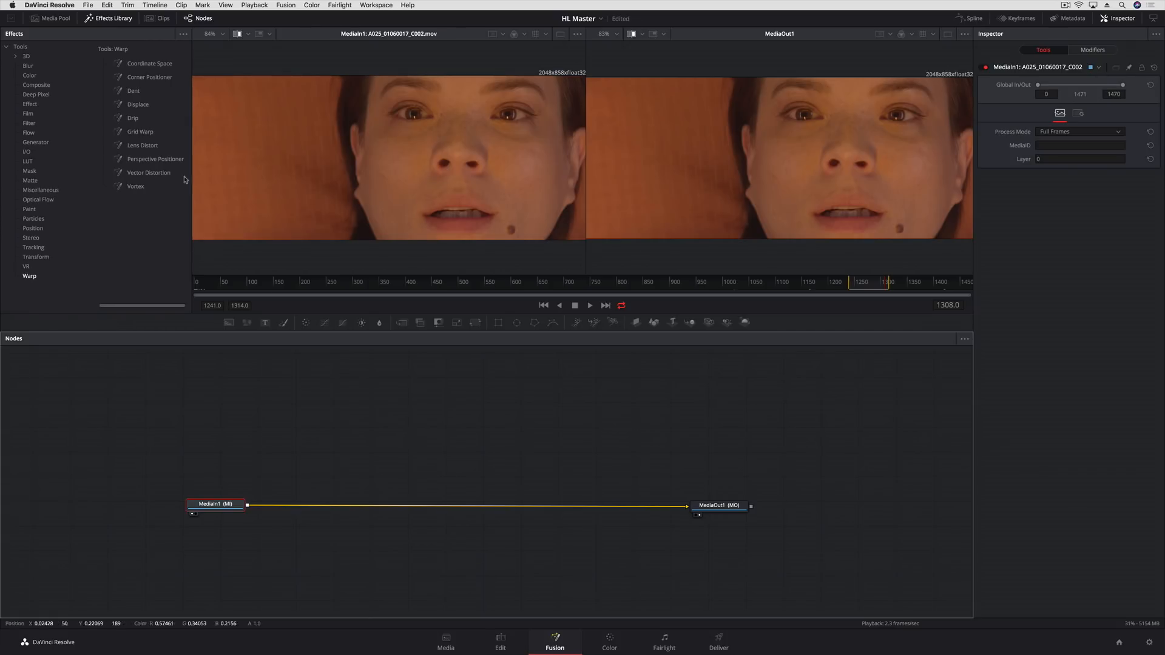
left_click(105, 19)
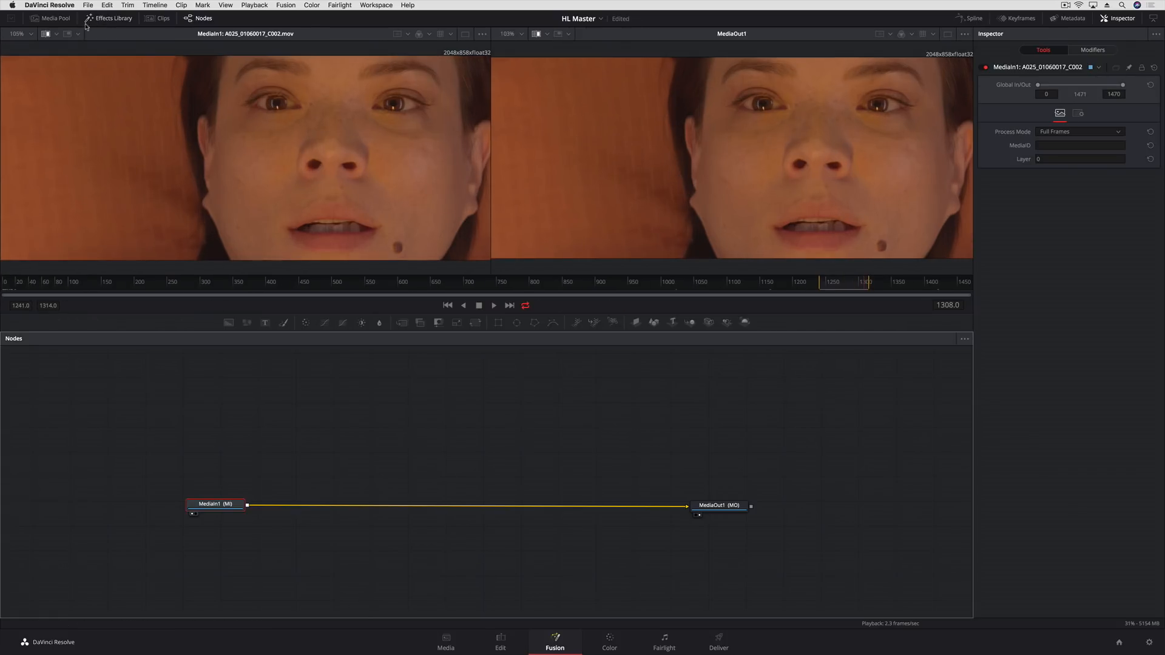
Step: Add the POD_GUI_ANIMATION clip from the VFX 3D Elements bin to the node graph above the MediaIn1–MediaOut1 connection
left_click(51, 18)
left_click(48, 91)
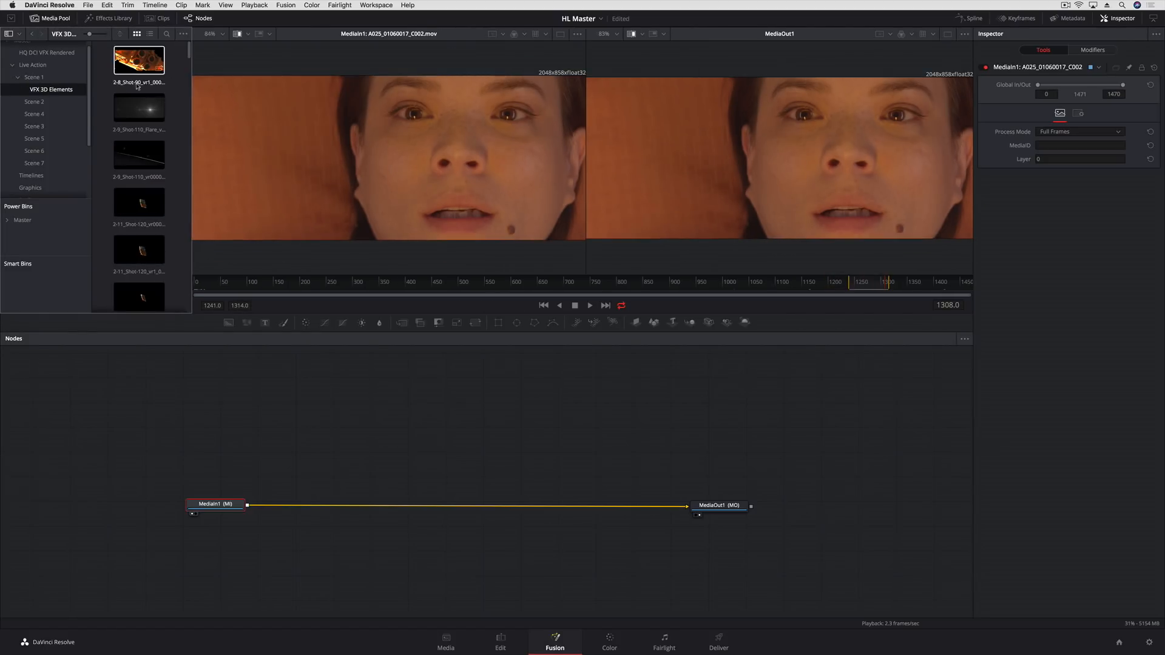
scroll(180, 102, "down", 5)
left_click_drag(181, 100, 185, 183)
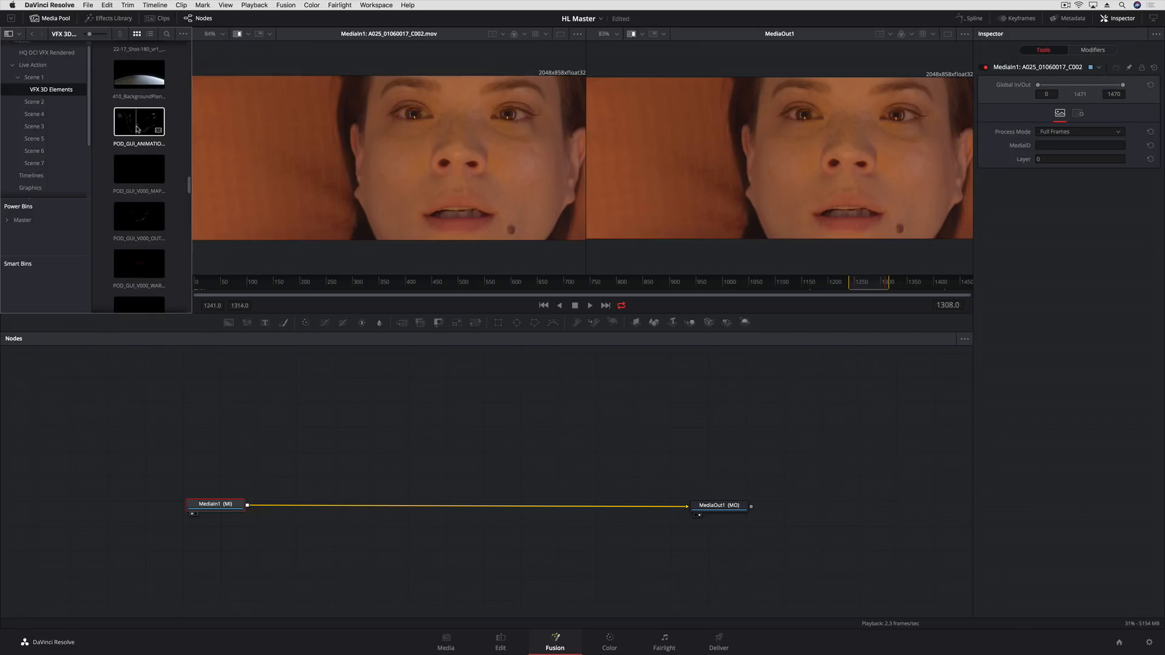
left_click_drag(139, 123, 395, 418)
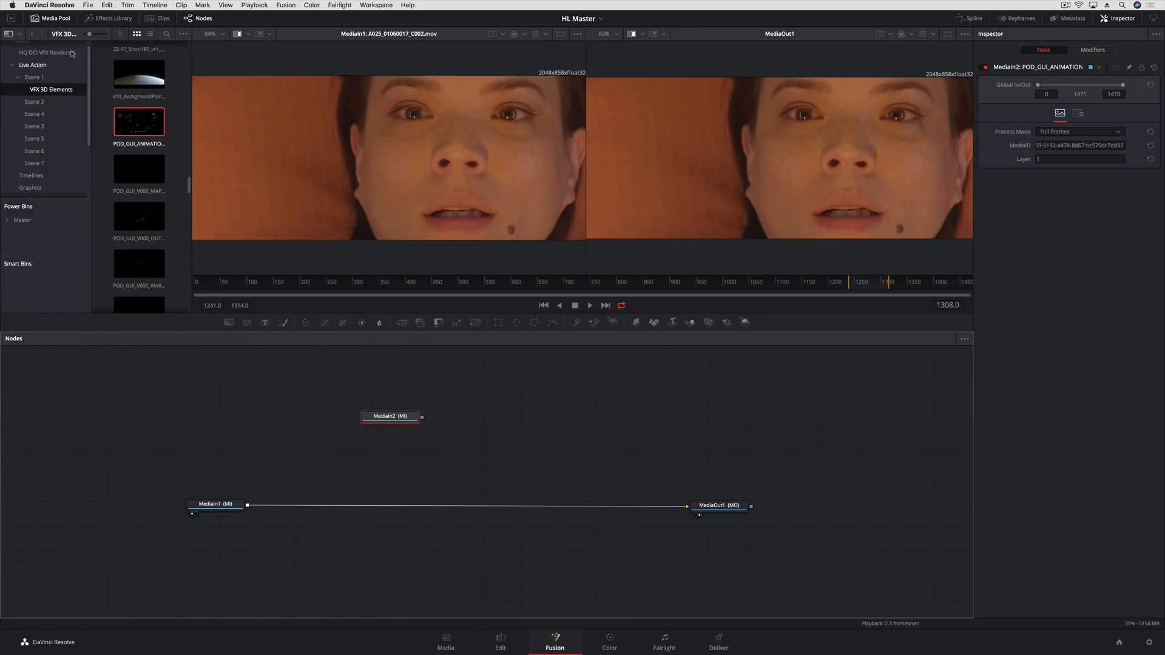
left_click(53, 19)
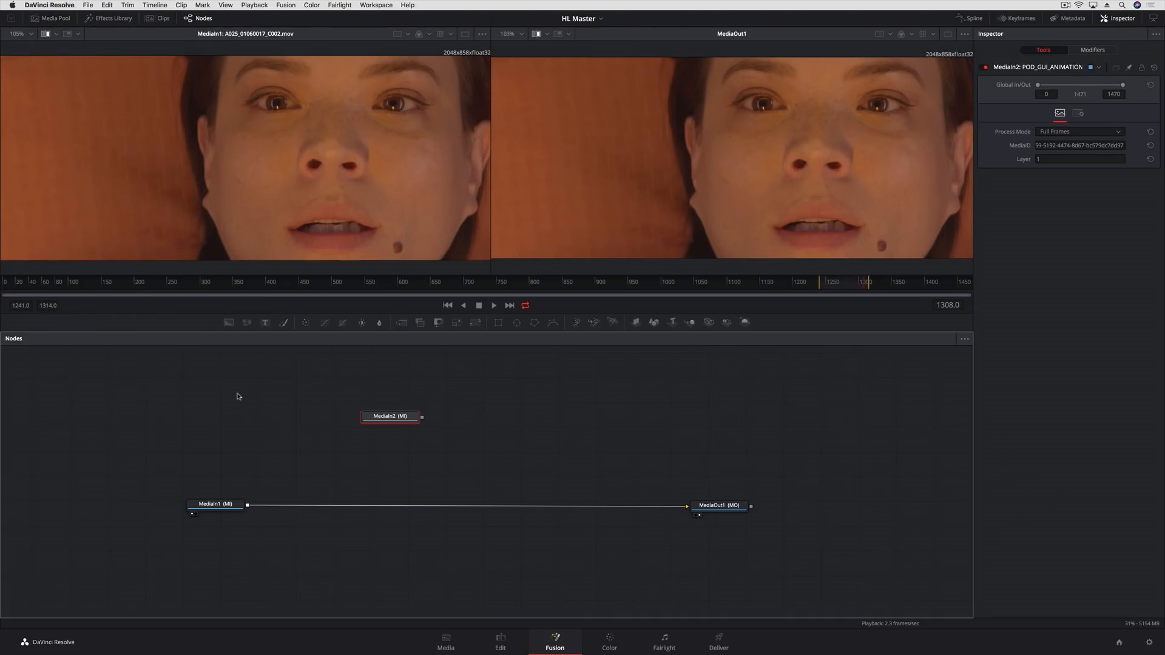
Step: Show MediaIn2 in the first viewer, insert a Merge node between MediaIn1 and MediaOut1, and connect MediaIn2 as its foreground
key("1")
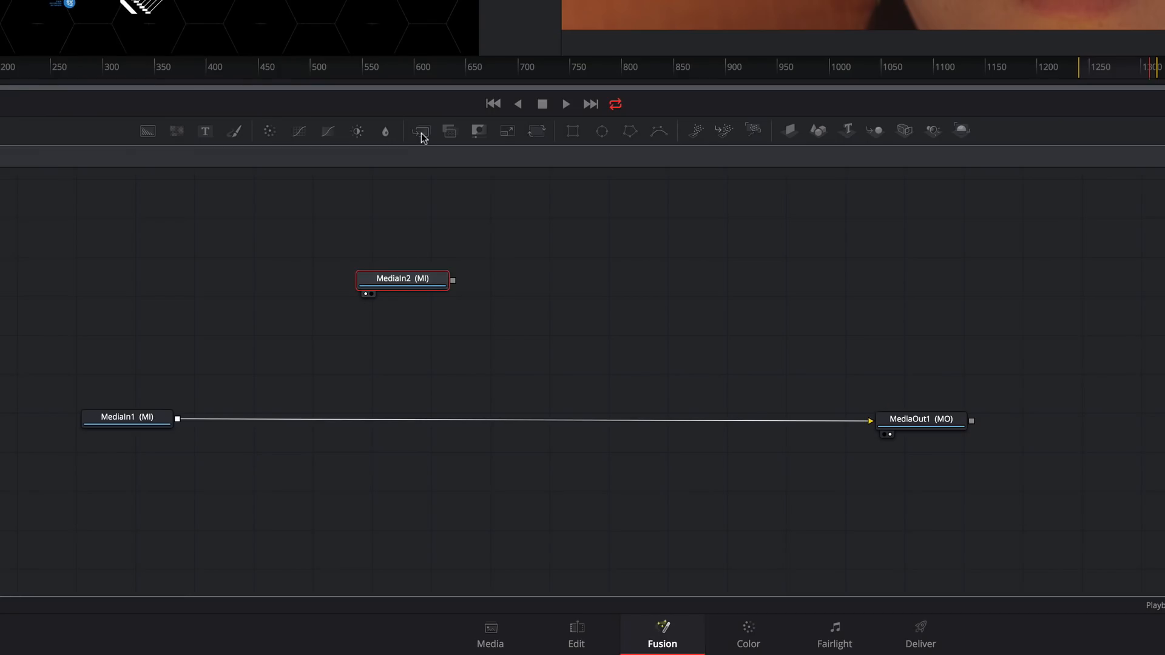
left_click_drag(421, 134, 410, 419)
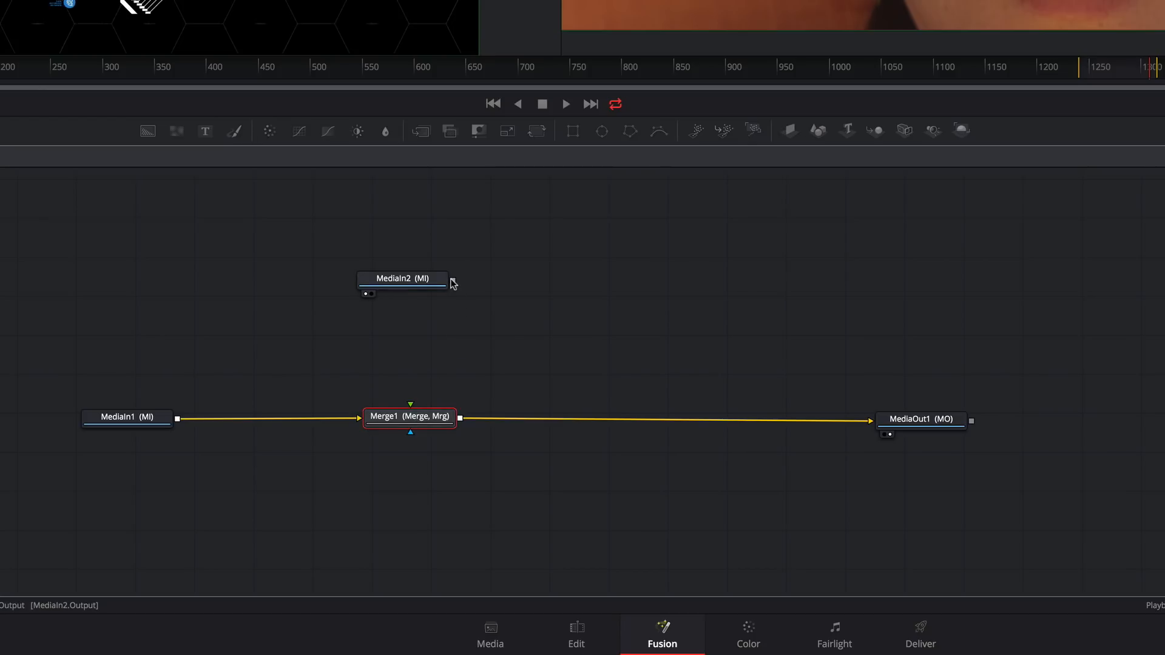
left_click_drag(453, 281, 415, 420)
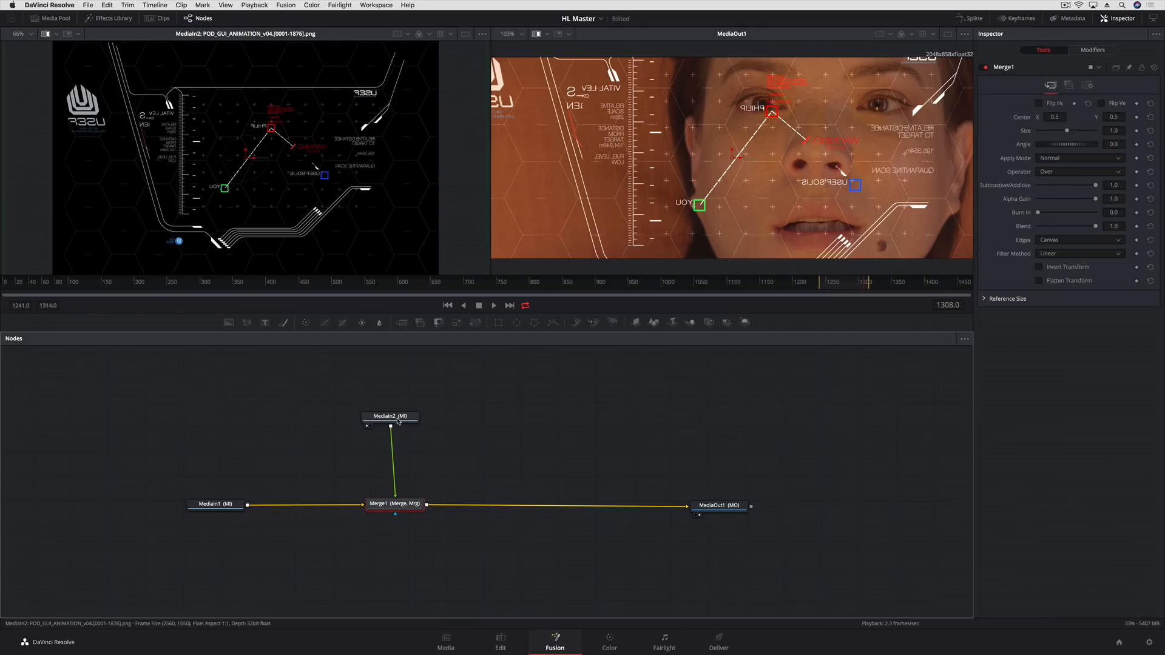
Step: Make room below MediaIn2, insert a Blur node between it and Merge1, and set its blur size to 2.4
left_click_drag(399, 419, 406, 392)
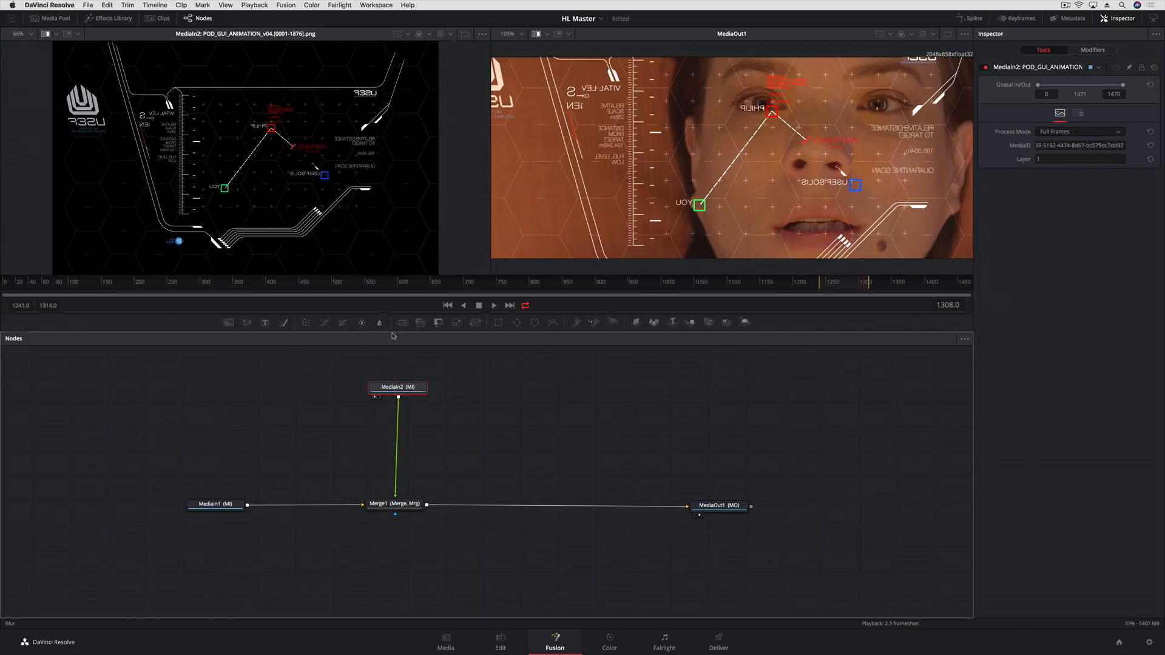
left_click_drag(392, 335, 398, 443)
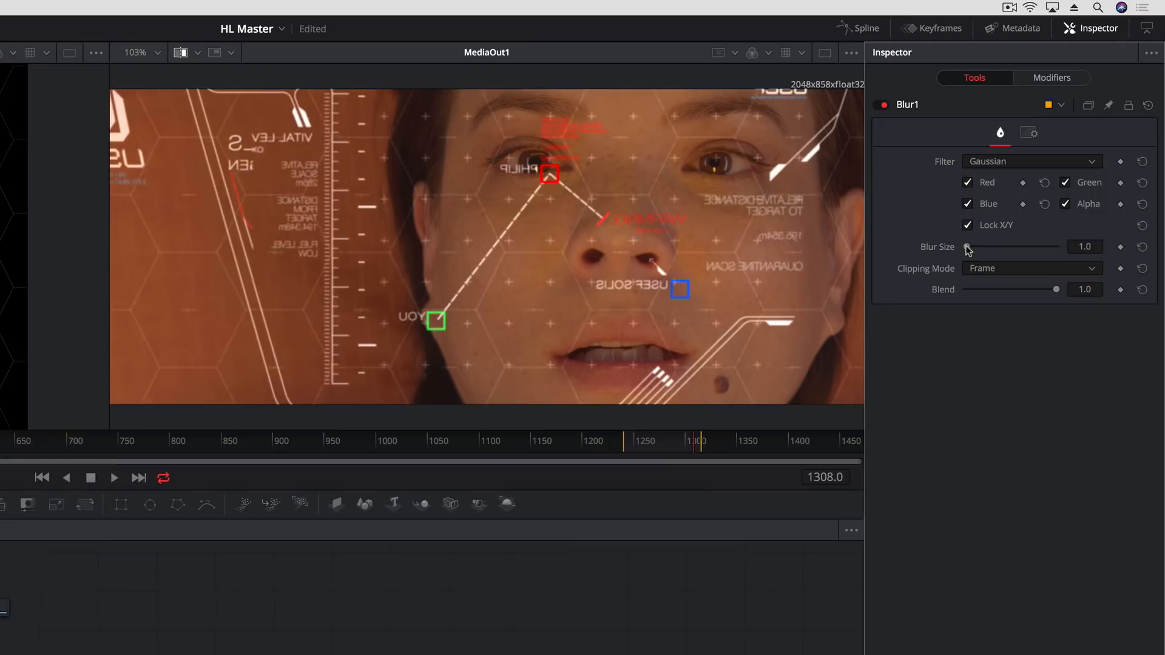
left_click_drag(1038, 158, 1040, 159)
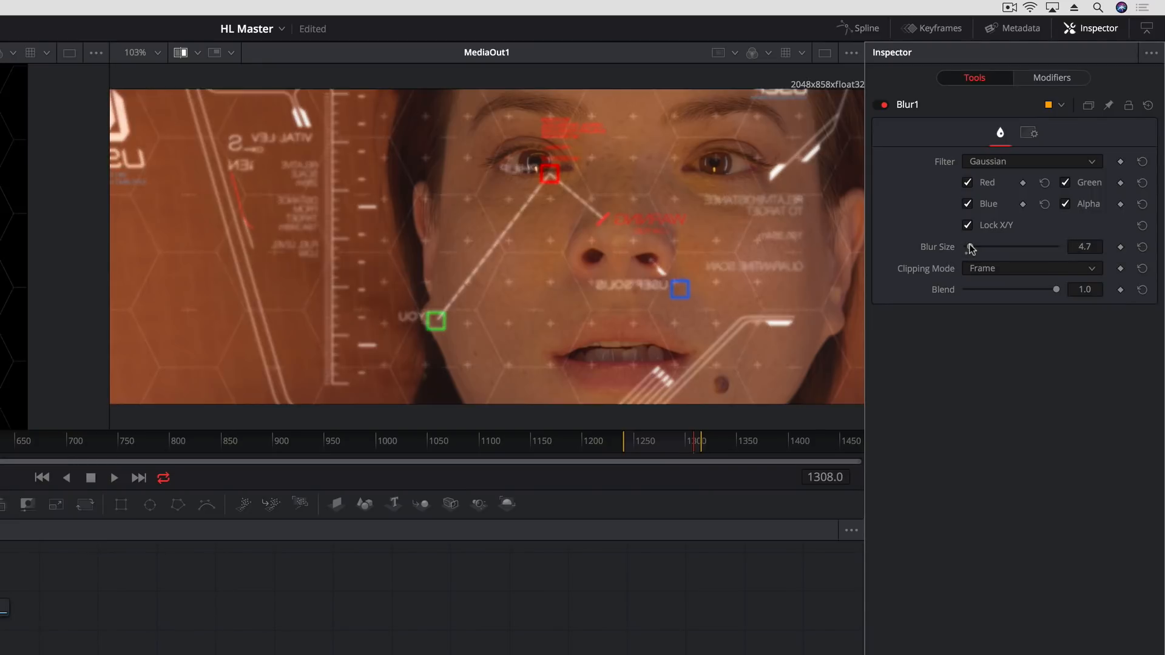
left_click_drag(971, 248, 970, 248)
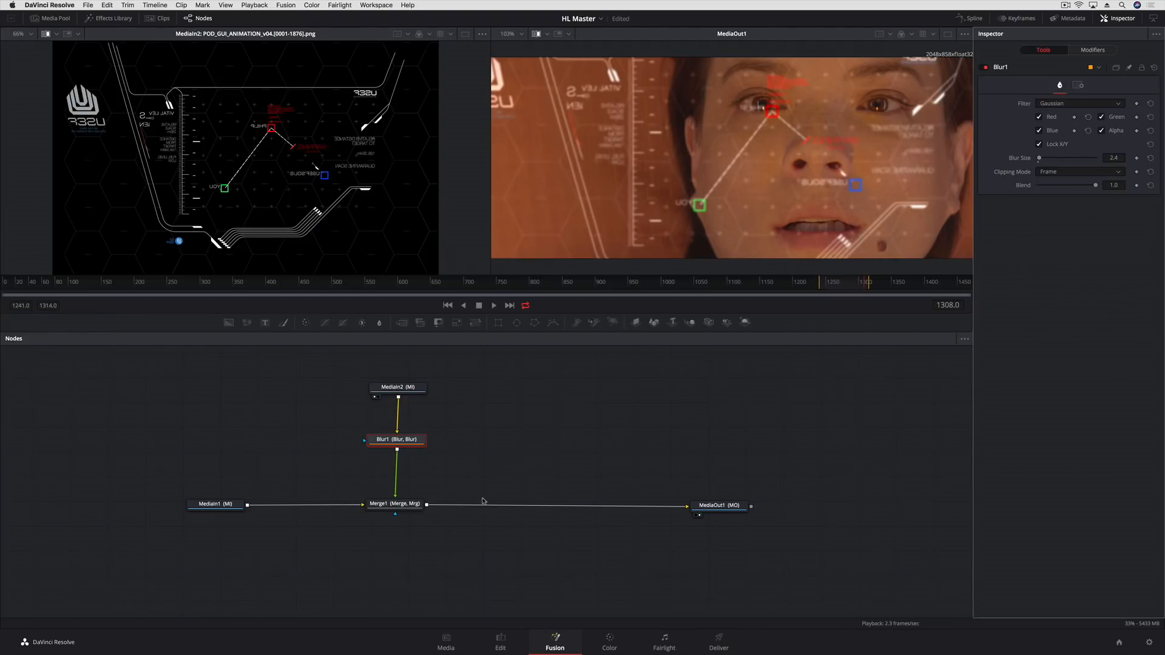
Step: Set the apply mode of Merge1 to Lighten
left_click(404, 505)
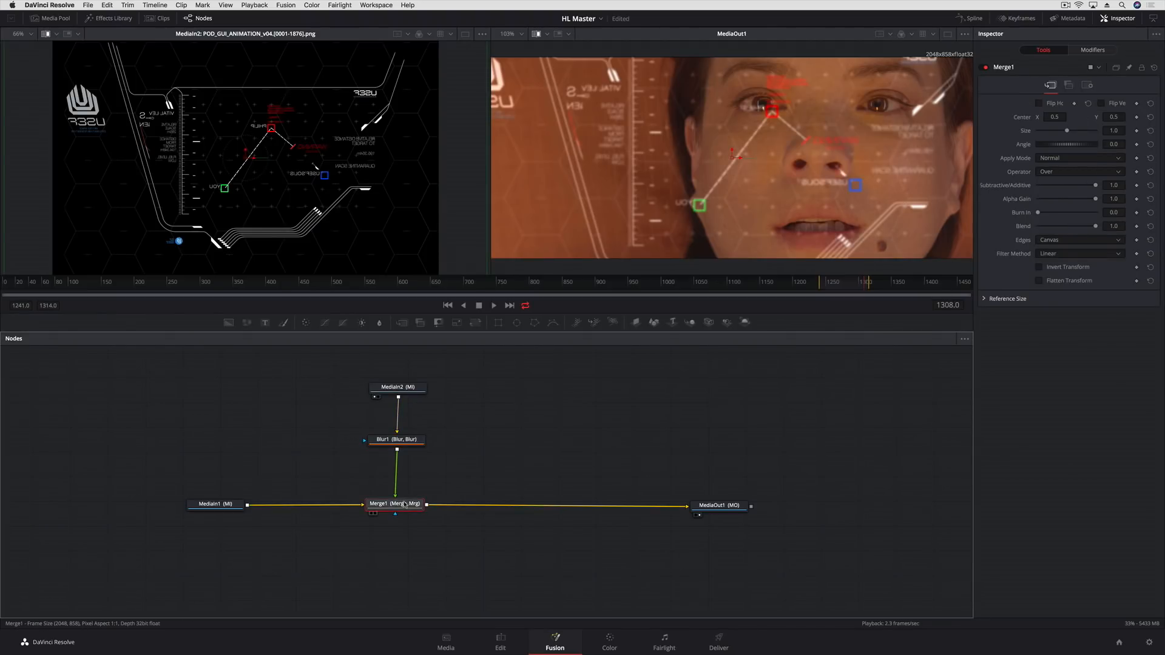
left_click(1072, 159)
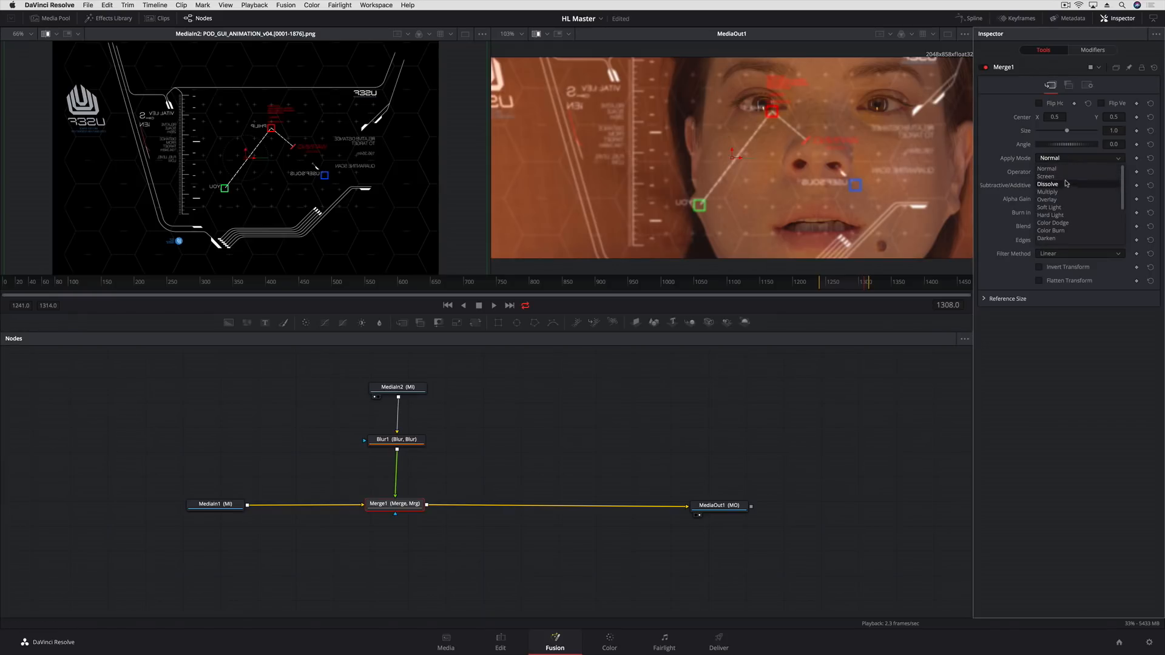
scroll(1065, 221, "down", 1)
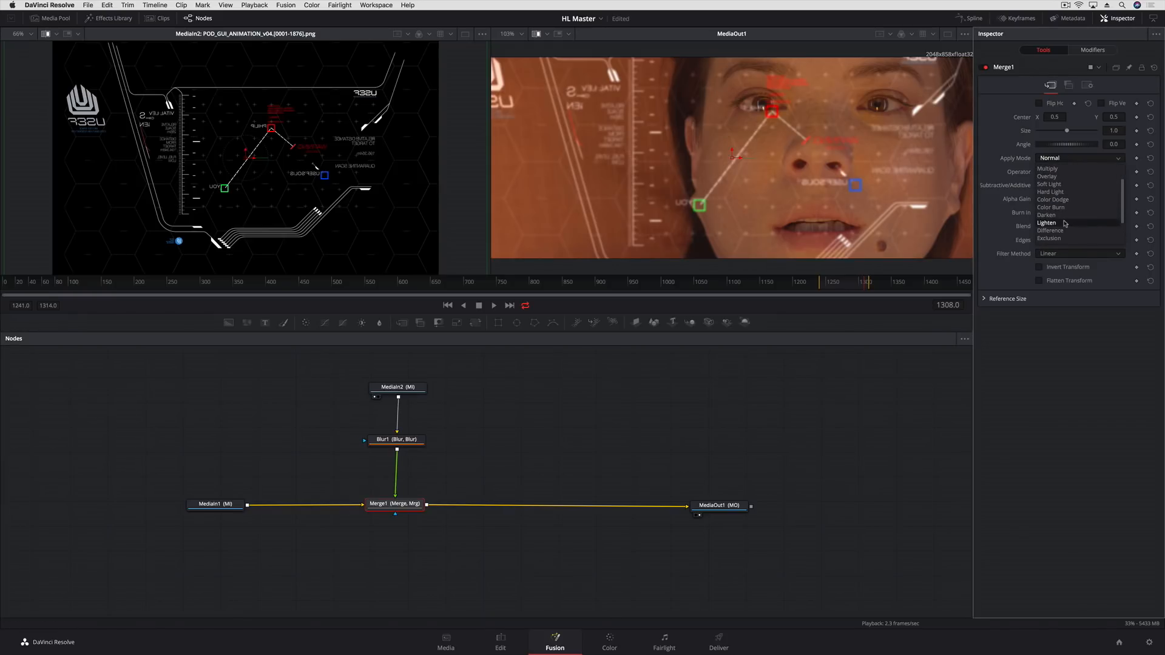
left_click(1064, 223)
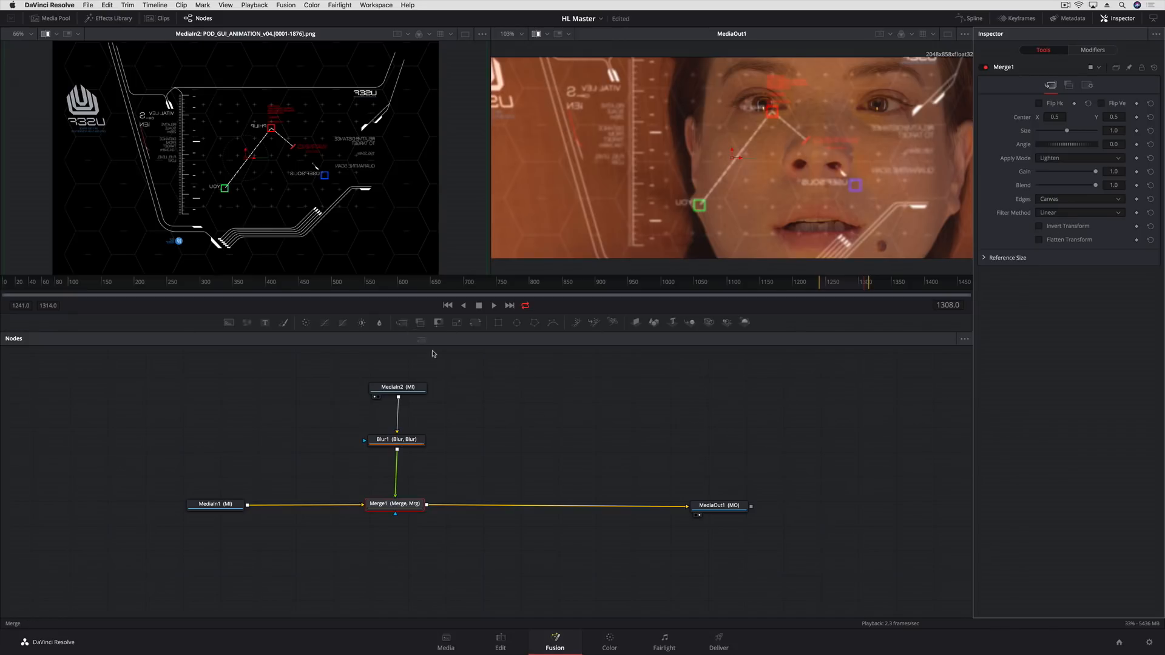
Step: Insert a second Merge node between Merge1 and MediaOut1, and add a Background node above it, level with MediaIn2
left_click_drag(433, 354, 526, 508)
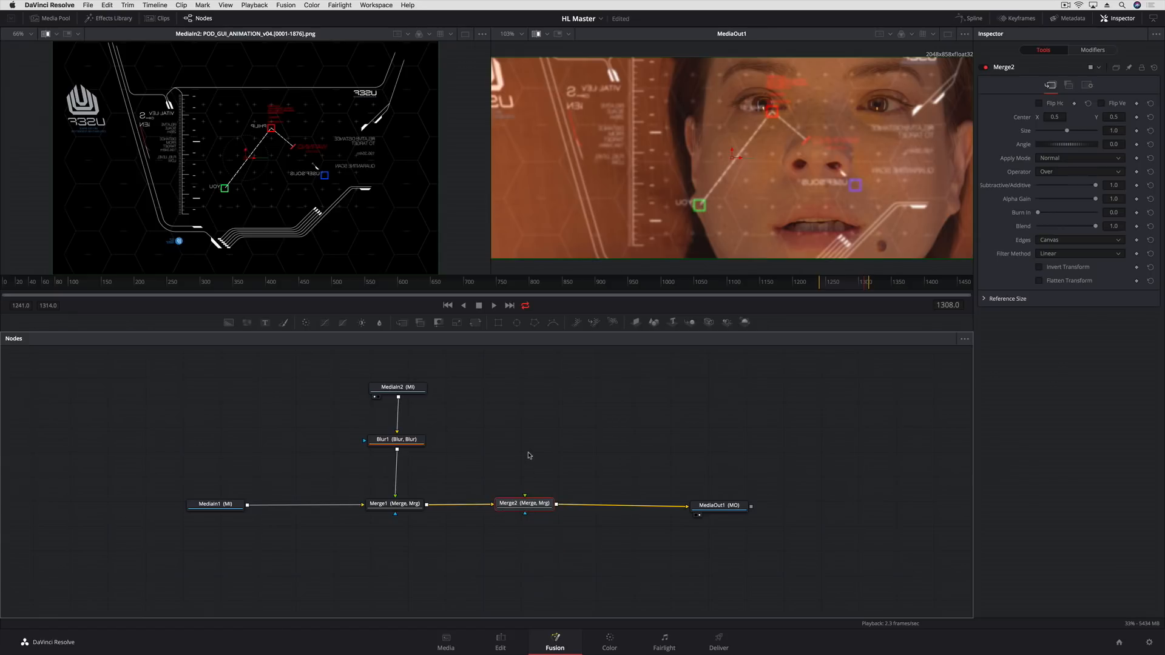
key("shift+space")
type("b")
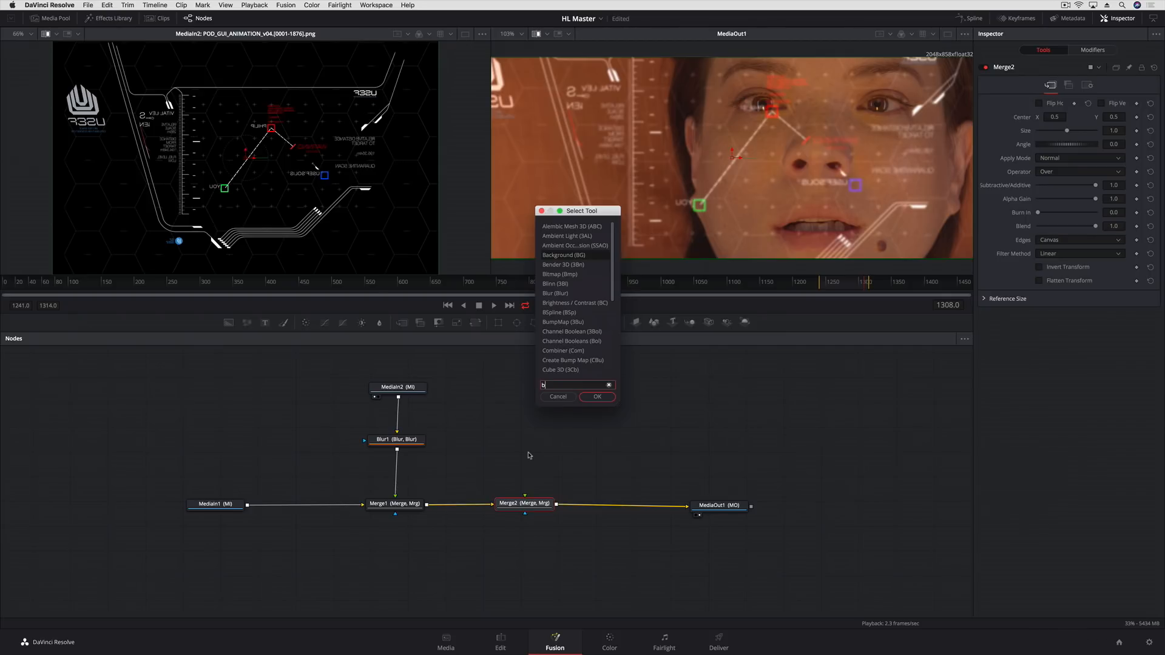
type("ack")
key("Return")
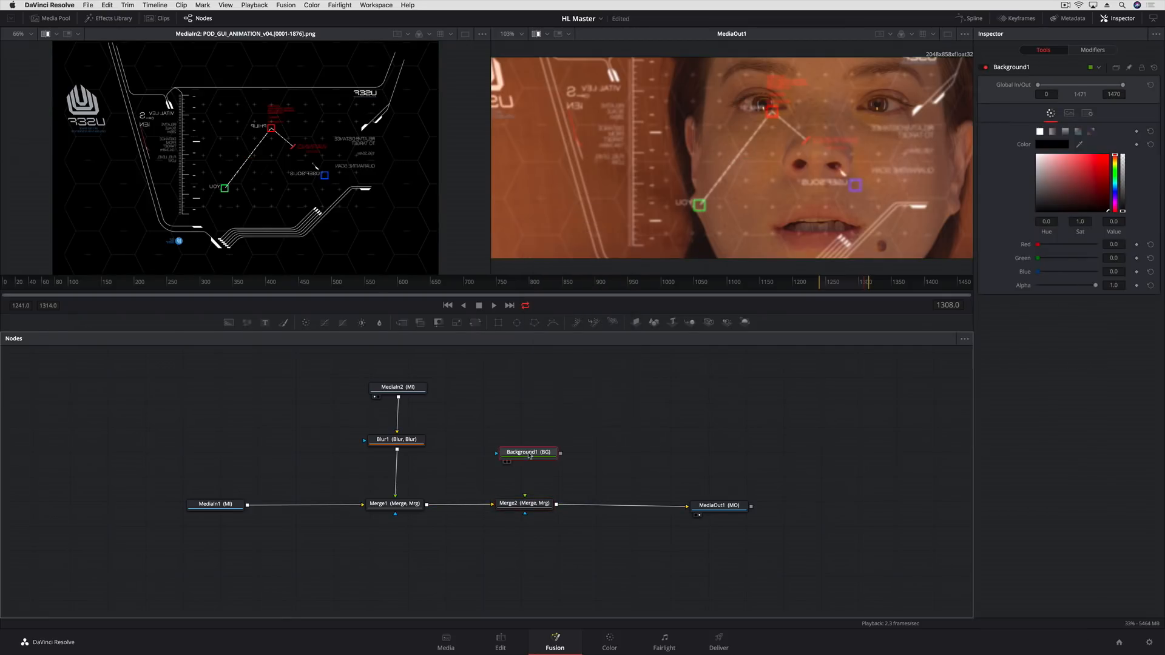
left_click_drag(529, 451, 529, 388)
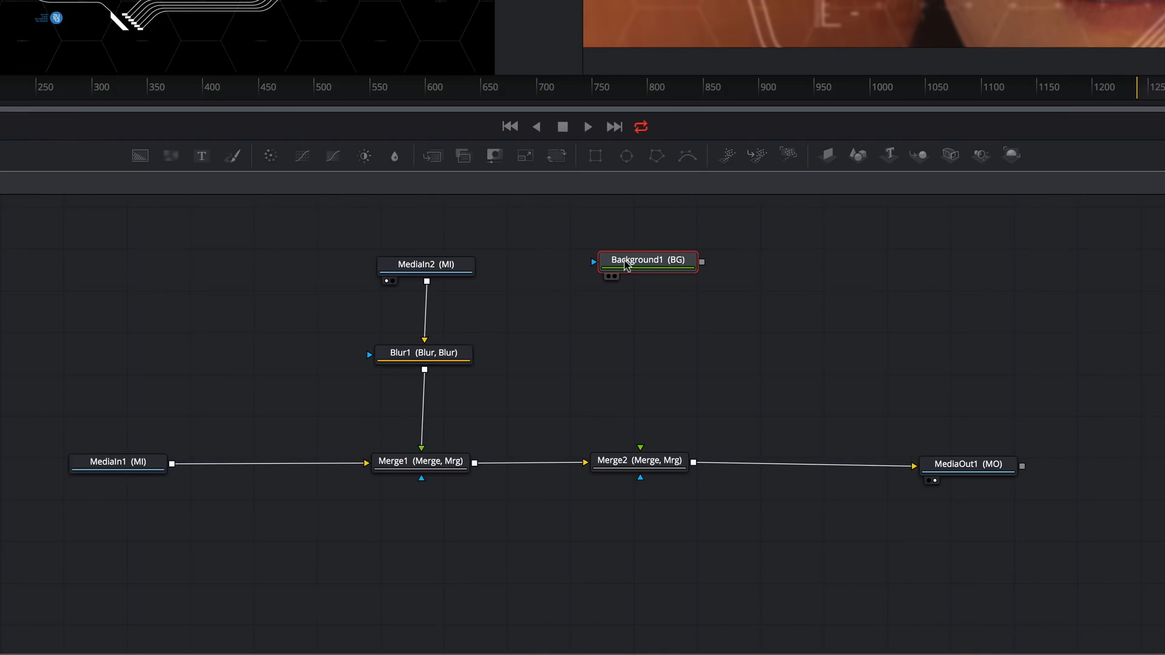
Step: Add a Paint node linking Background1 to the foreground of Merge2, and set the background's alpha to 0
mouse_move(233, 155)
left_mouse_down()
mouse_move(587, 377)
mouse_move(667, 355)
left_mouse_up()
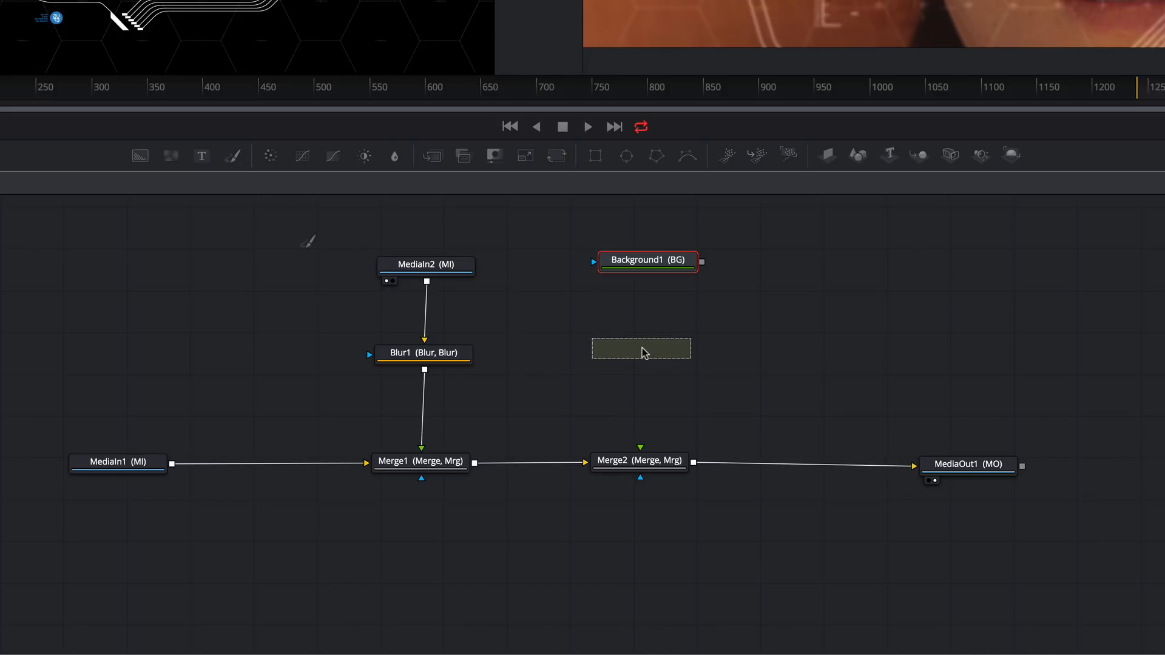
left_click_drag(701, 267, 664, 351)
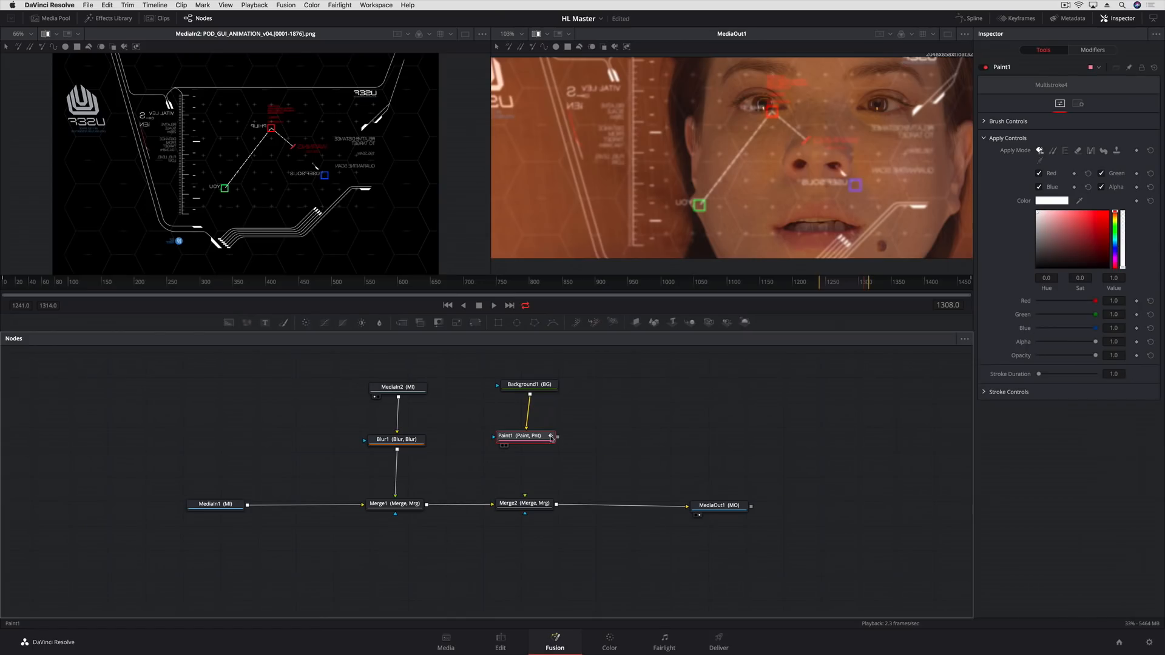
mouse_move(550, 437)
left_mouse_down()
mouse_move(557, 452)
mouse_move(533, 511)
left_mouse_up()
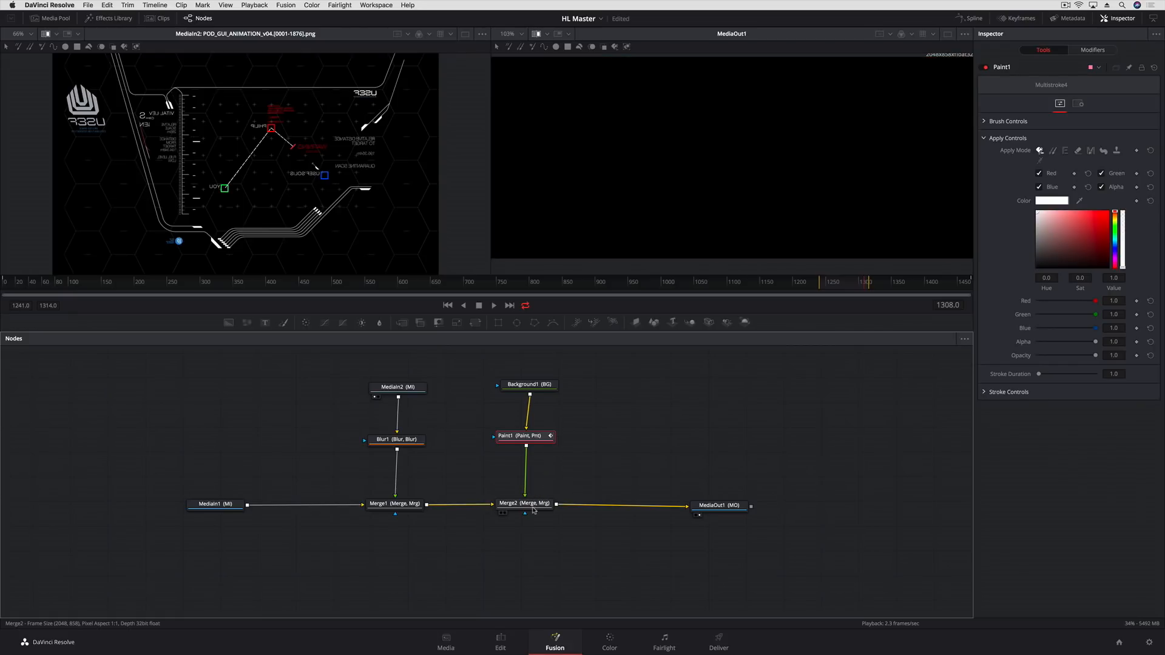
left_click(526, 385)
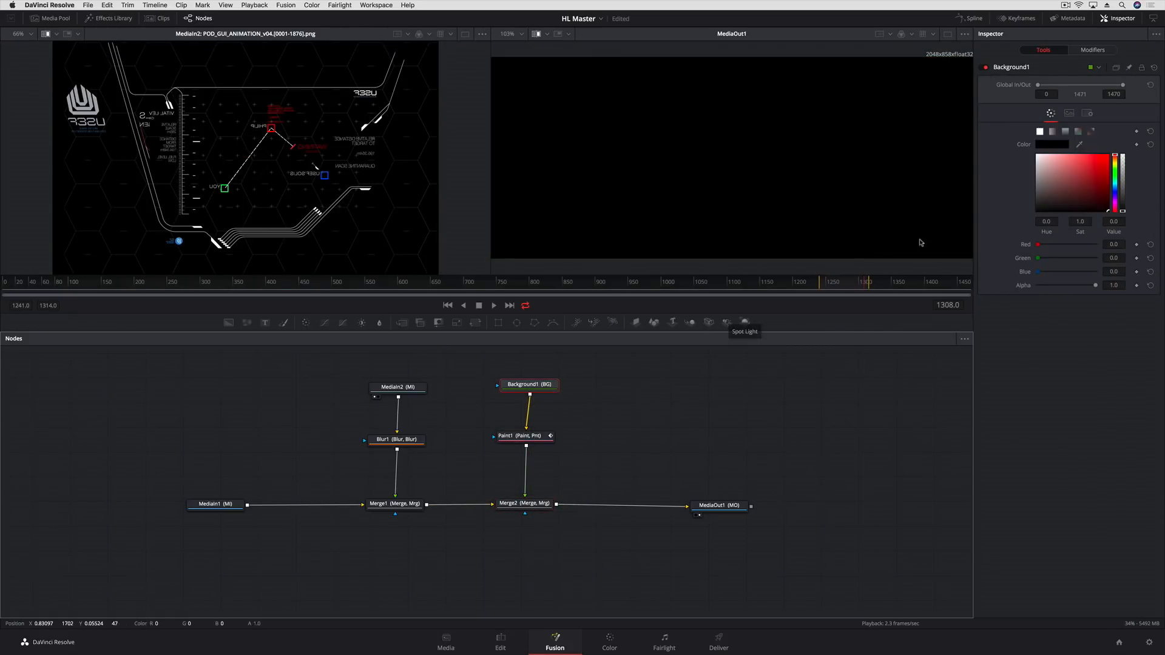
left_click_drag(1123, 212, 1124, 152)
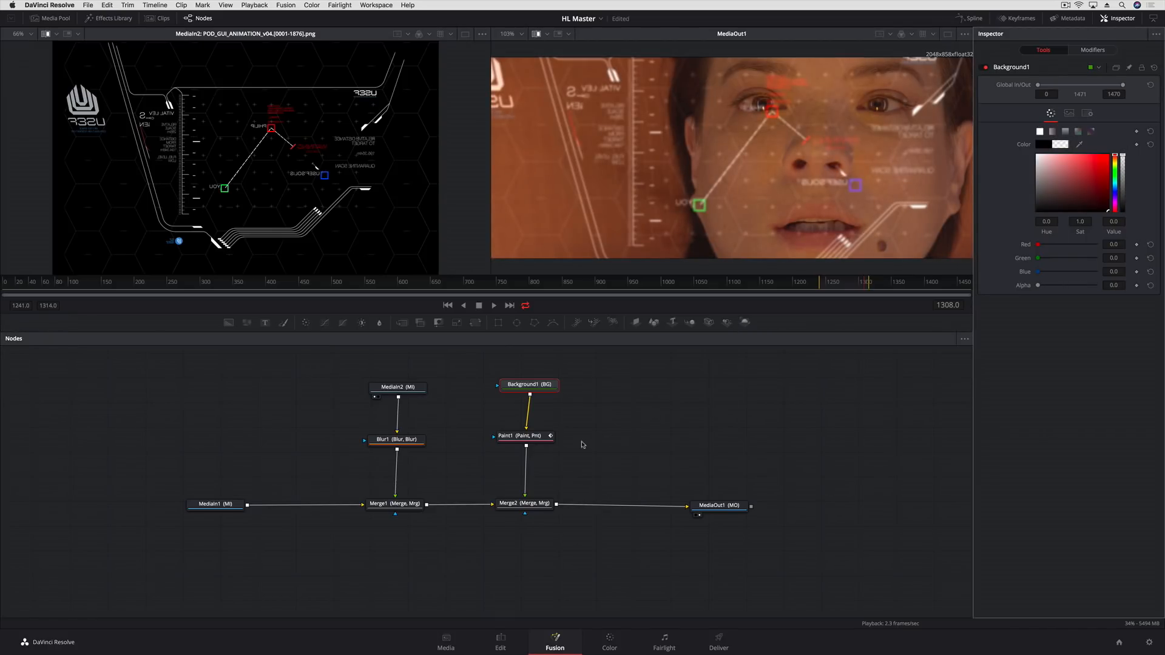
Step: Choose the Stroke brush for Paint1, and set its size to about 0.0258 and its softness to 1.182
left_click(537, 440)
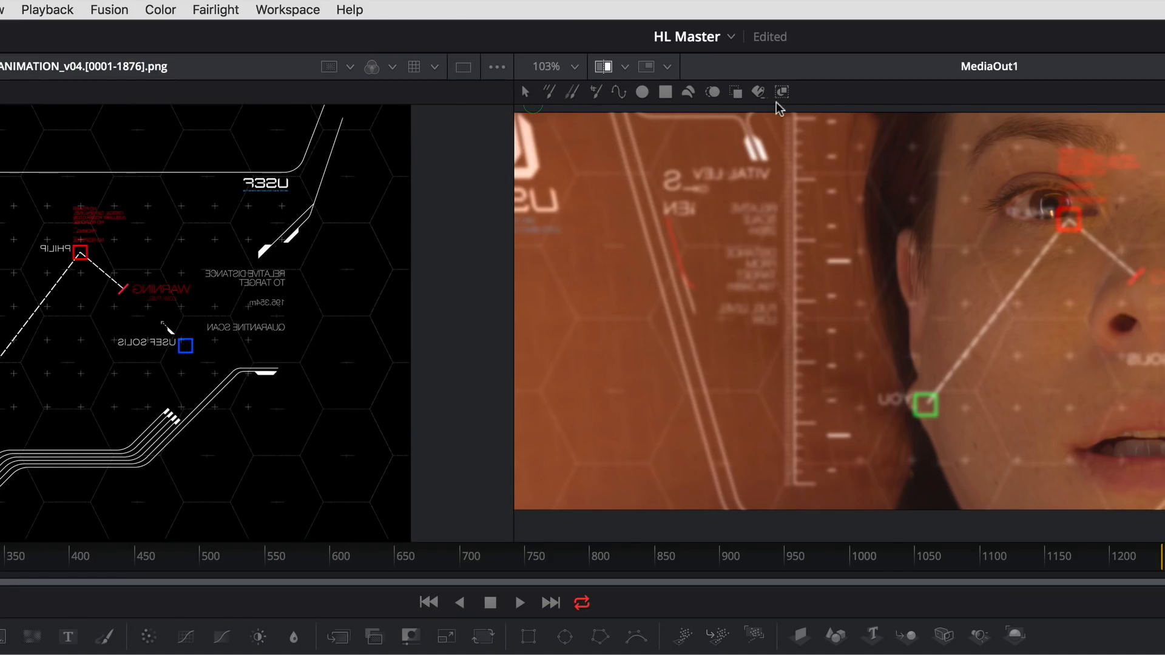
left_click(597, 93)
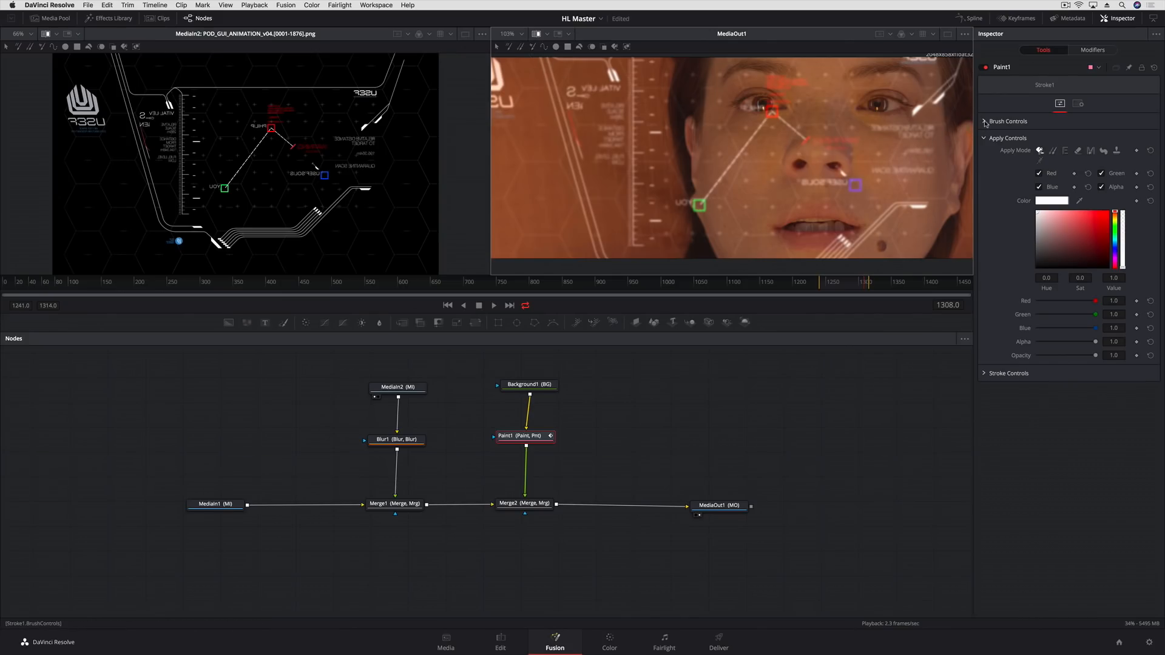
left_click(985, 122)
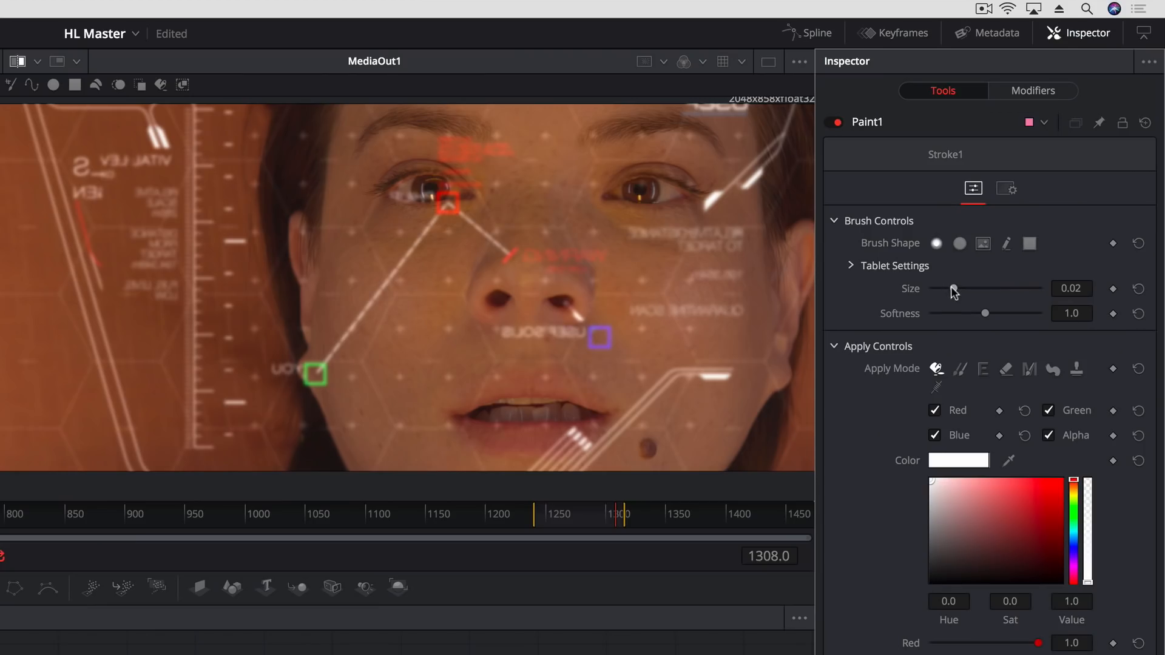
left_click_drag(1048, 159, 1053, 160)
left_click_drag(985, 313, 996, 314)
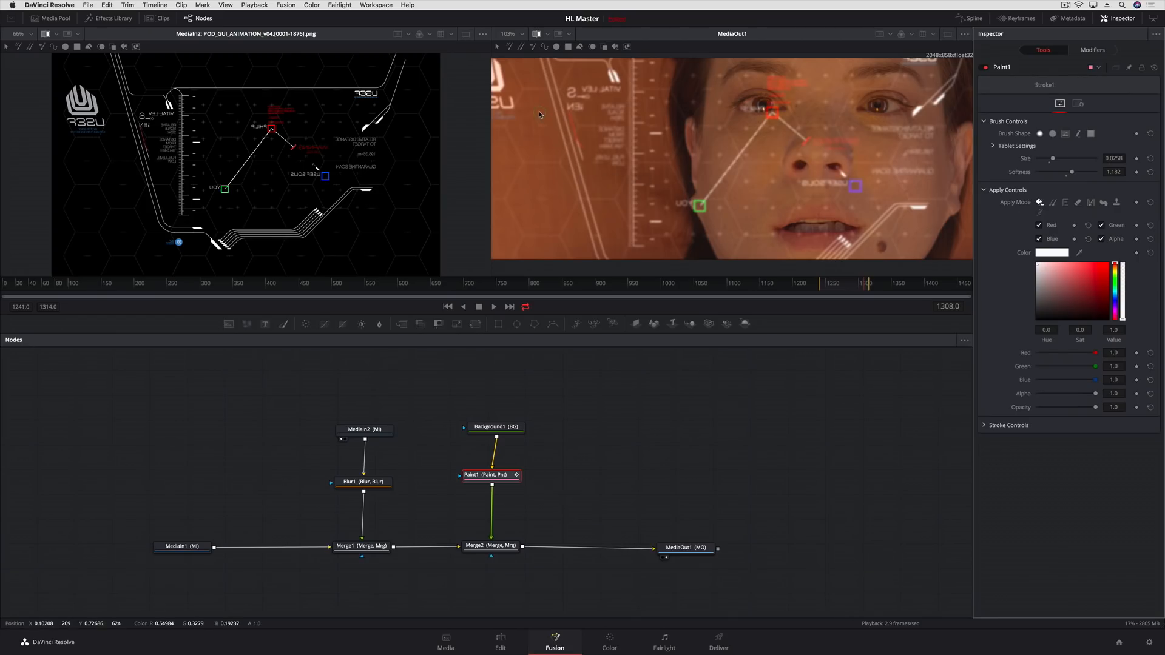
Step: Enlarge the brush to about 0.4 and paint two soft white spots at the image's upper-left and lower-right corners
left_click_drag(538, 114, 612, 171)
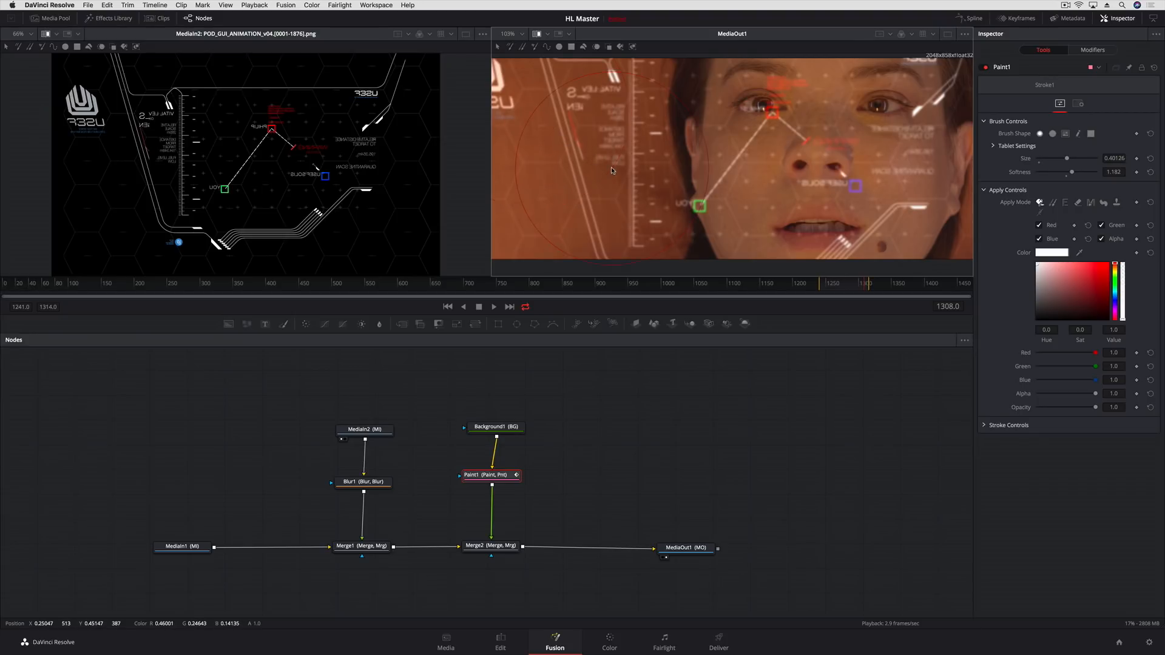
left_click(547, 121)
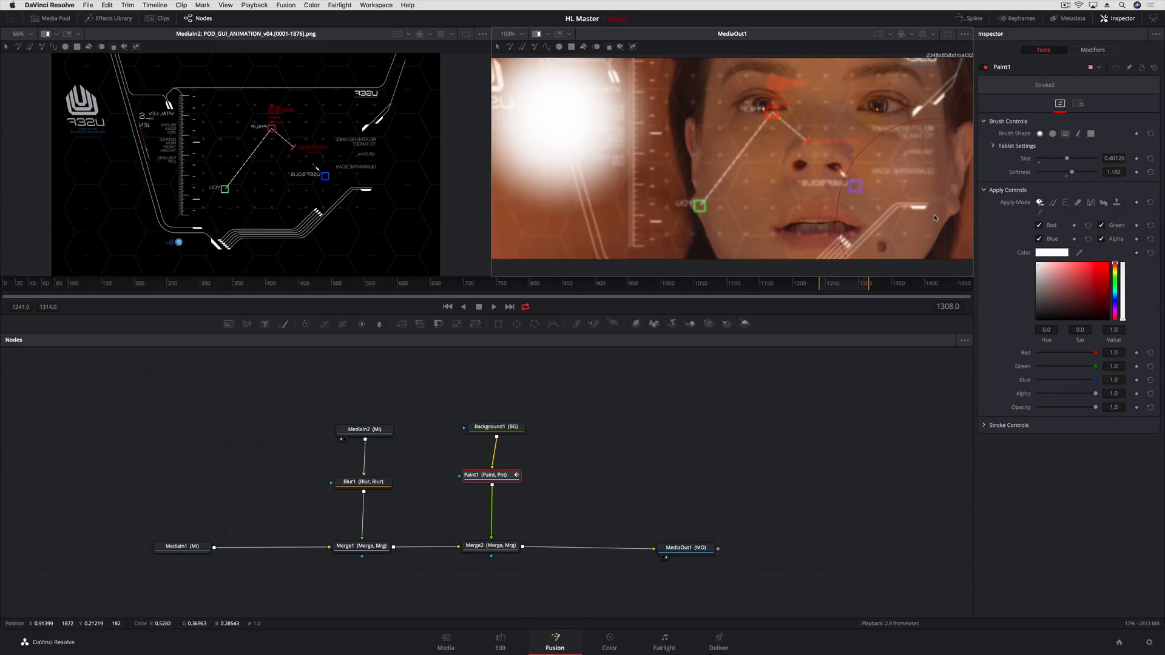
left_click(931, 211)
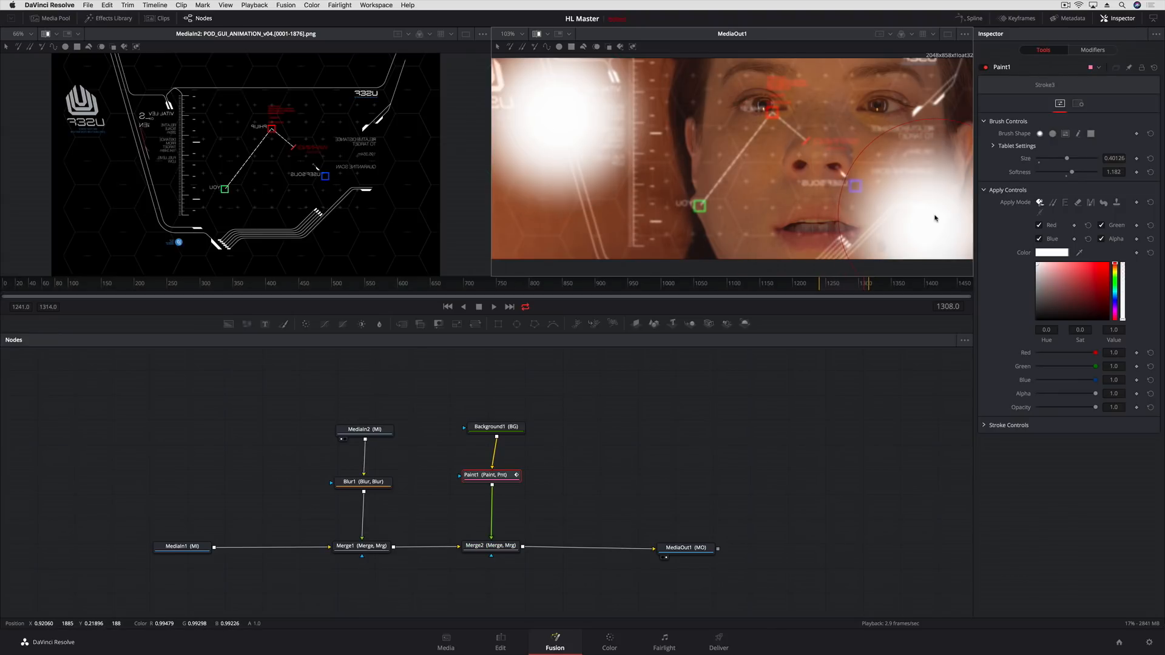
Step: Recolor Stroke2 to a pale orange (hue 0.112, saturation 0.286, value 0.89) and set its size to 0.3969
left_click(1080, 52)
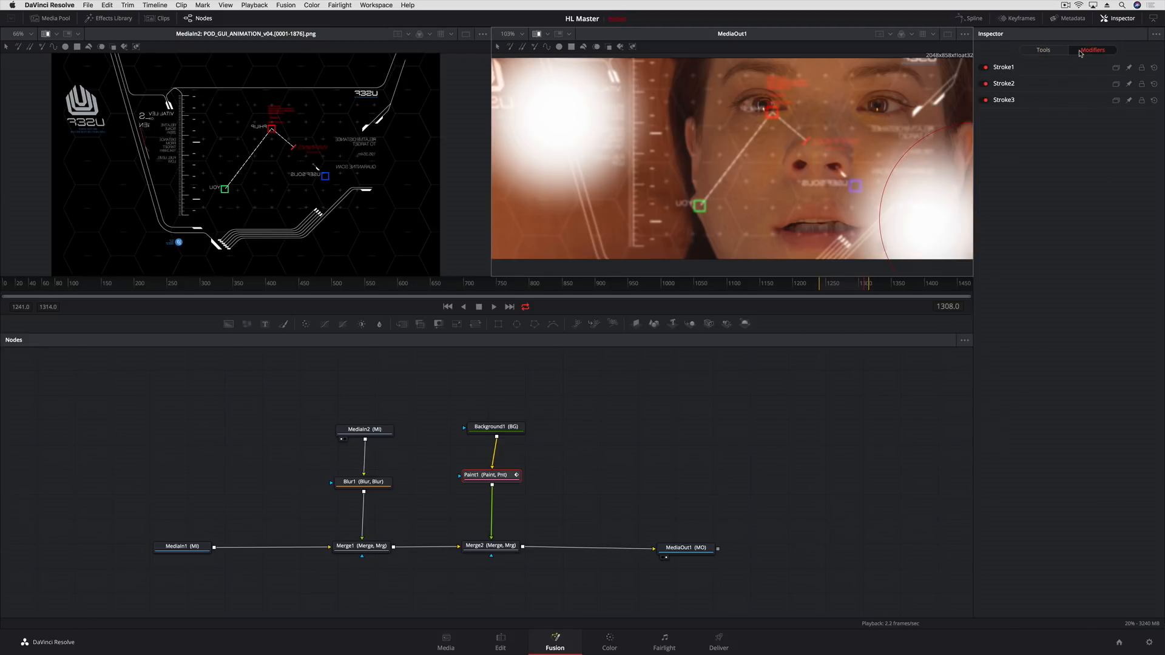
left_click(1010, 84)
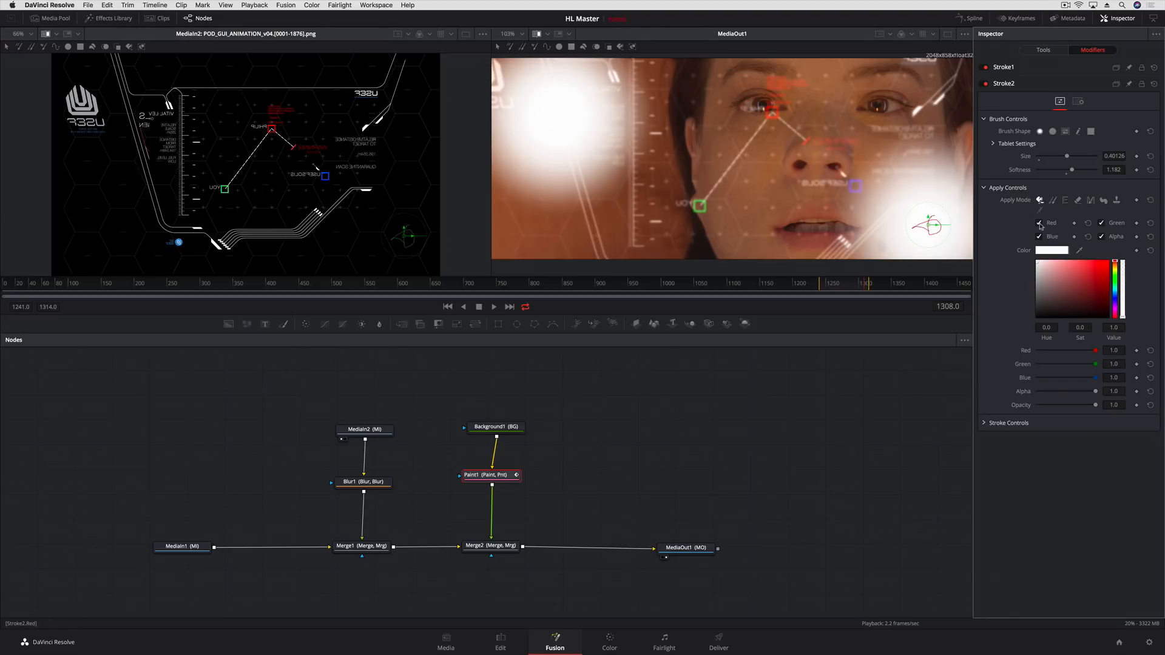
left_click_drag(1114, 263, 1056, 266)
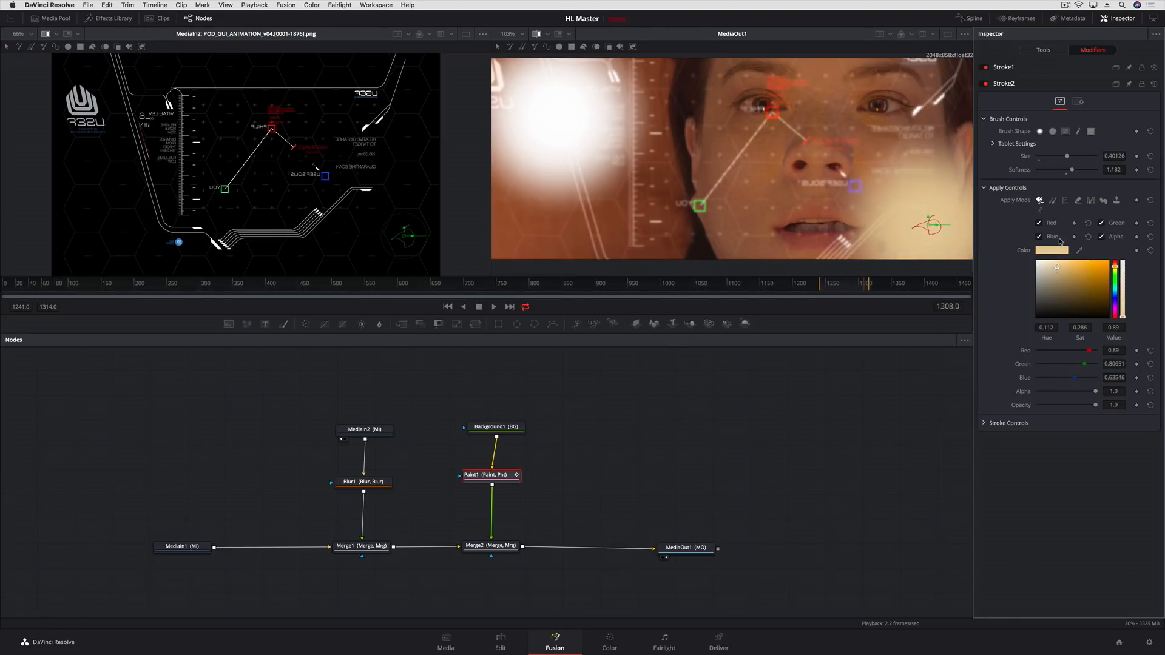
mouse_move(1065, 158)
left_mouse_down()
mouse_move(1055, 158)
mouse_move(1066, 158)
left_mouse_up()
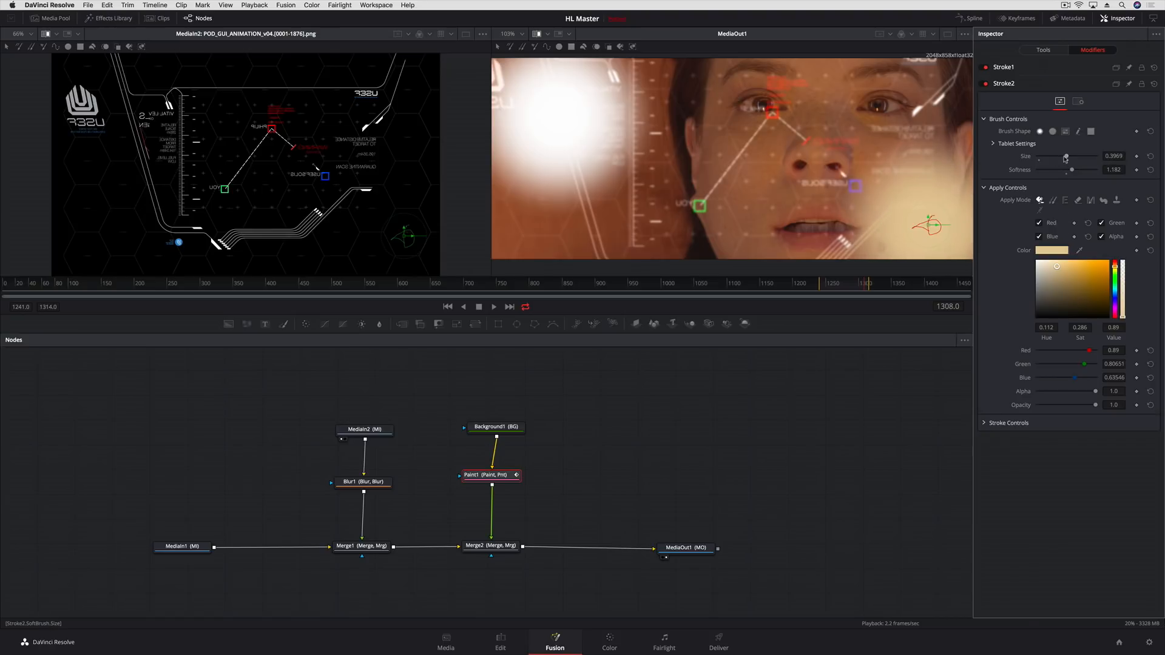
Step: Set the apply mode of Merge2 to Overlay and its blend to 0.551, and play back the composite
left_click(505, 545)
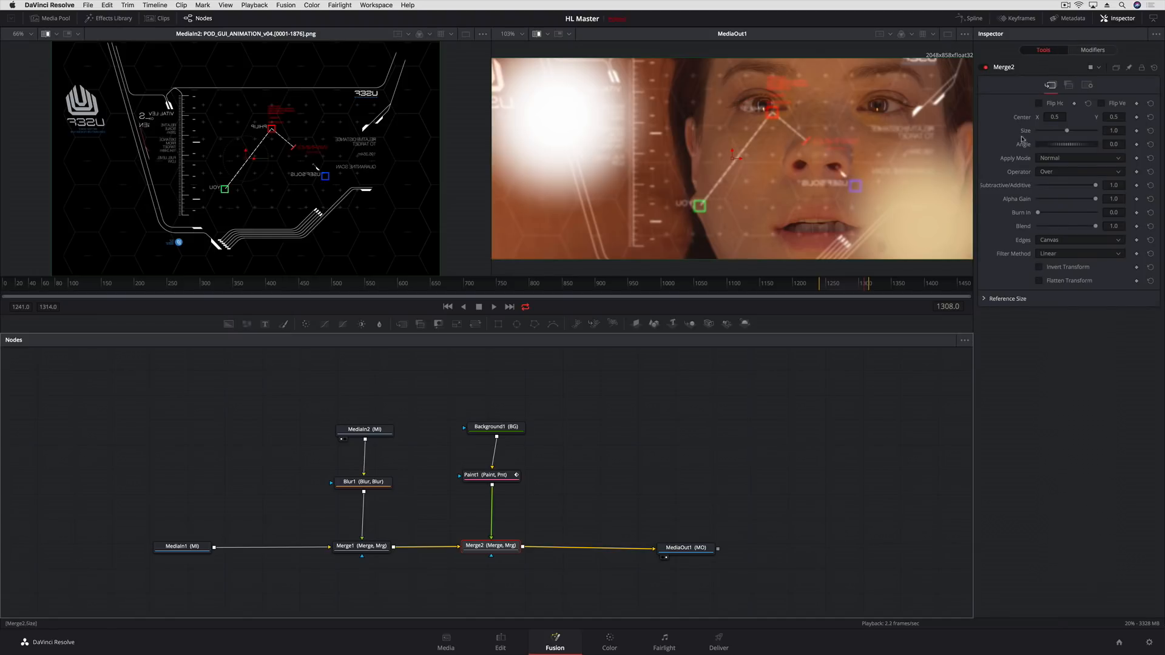
left_click(1052, 159)
left_click(1052, 199)
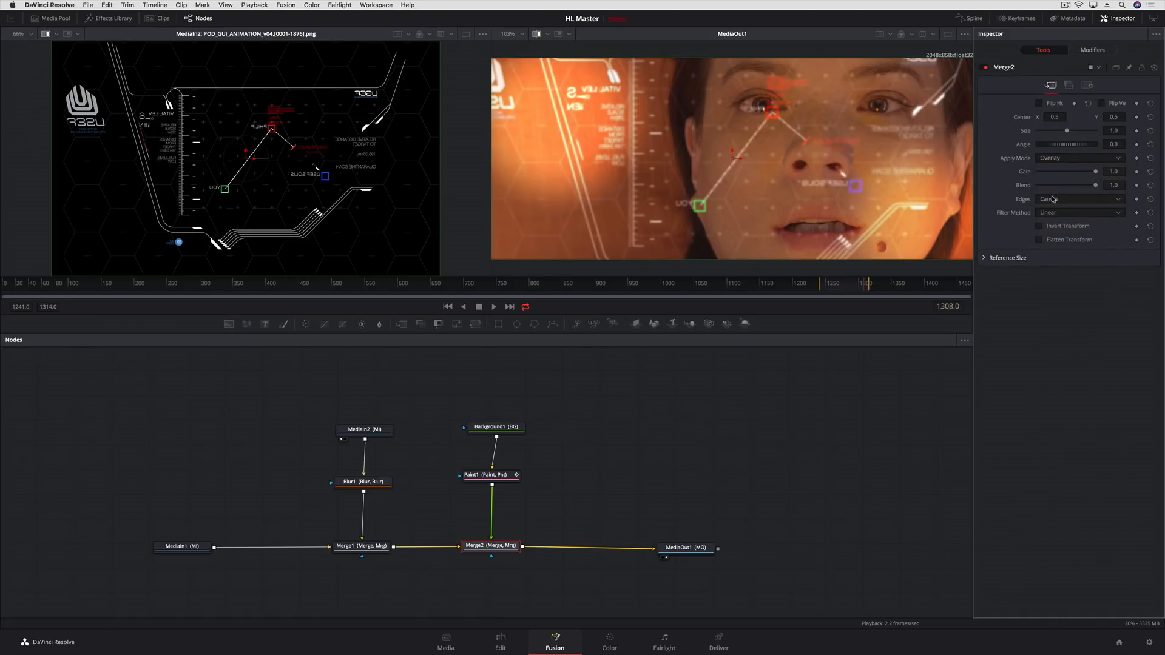
left_click_drag(1095, 185, 1068, 187)
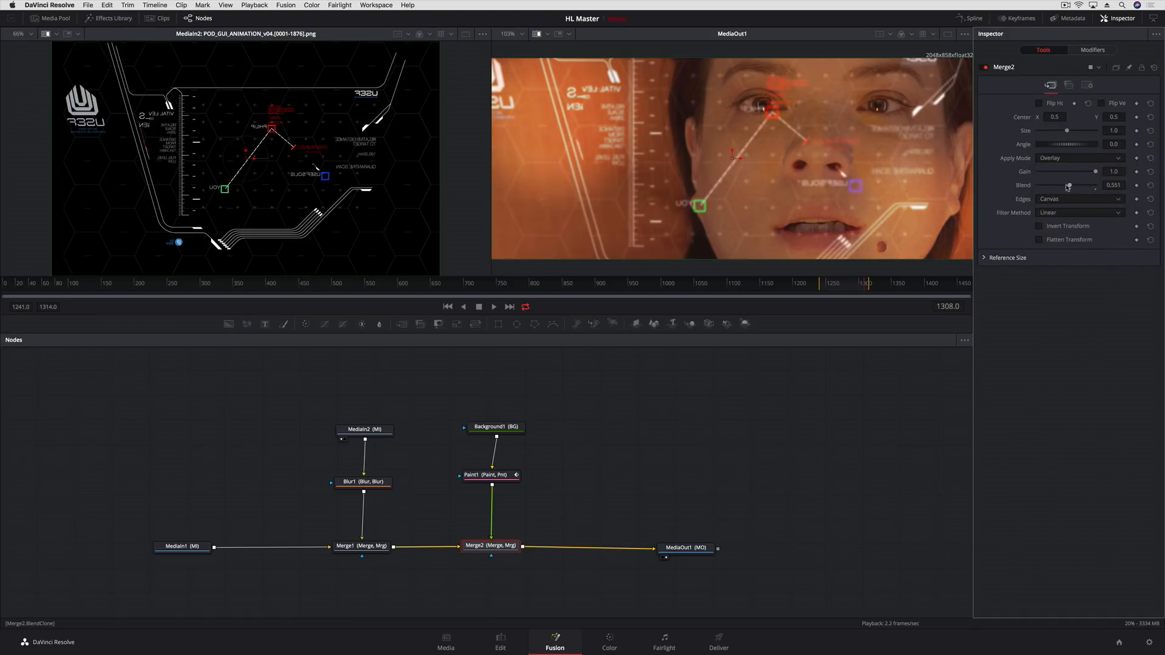
left_click(494, 307)
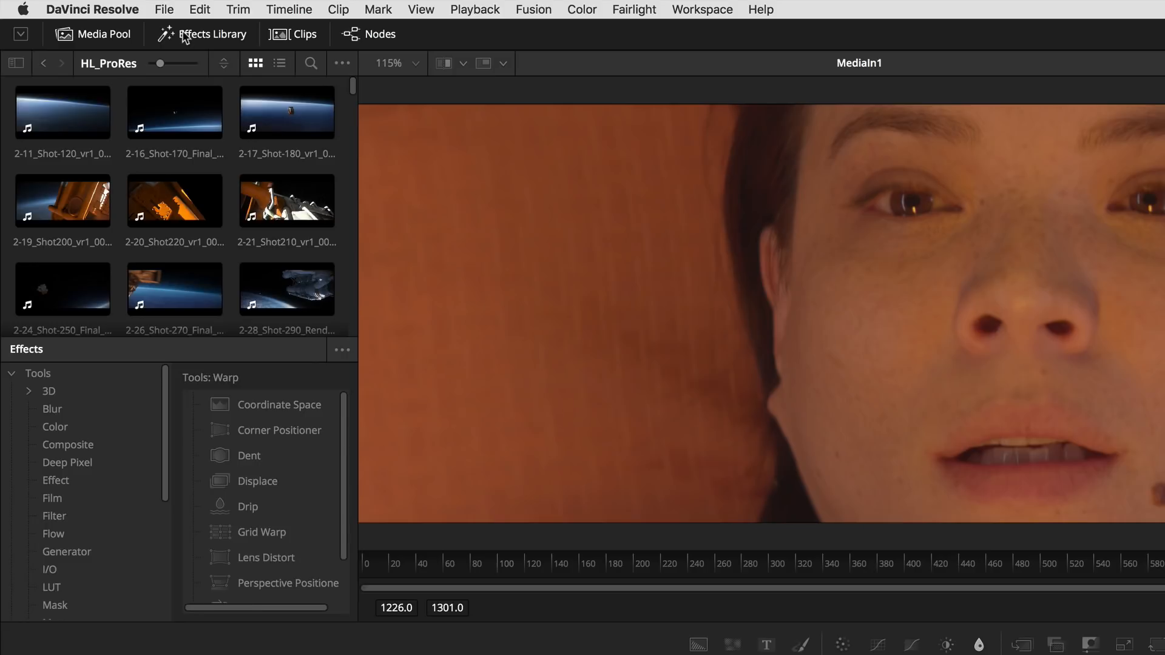
Step: Hide the Effects Library and browse the bins of the Media Pool
left_click(99, 18)
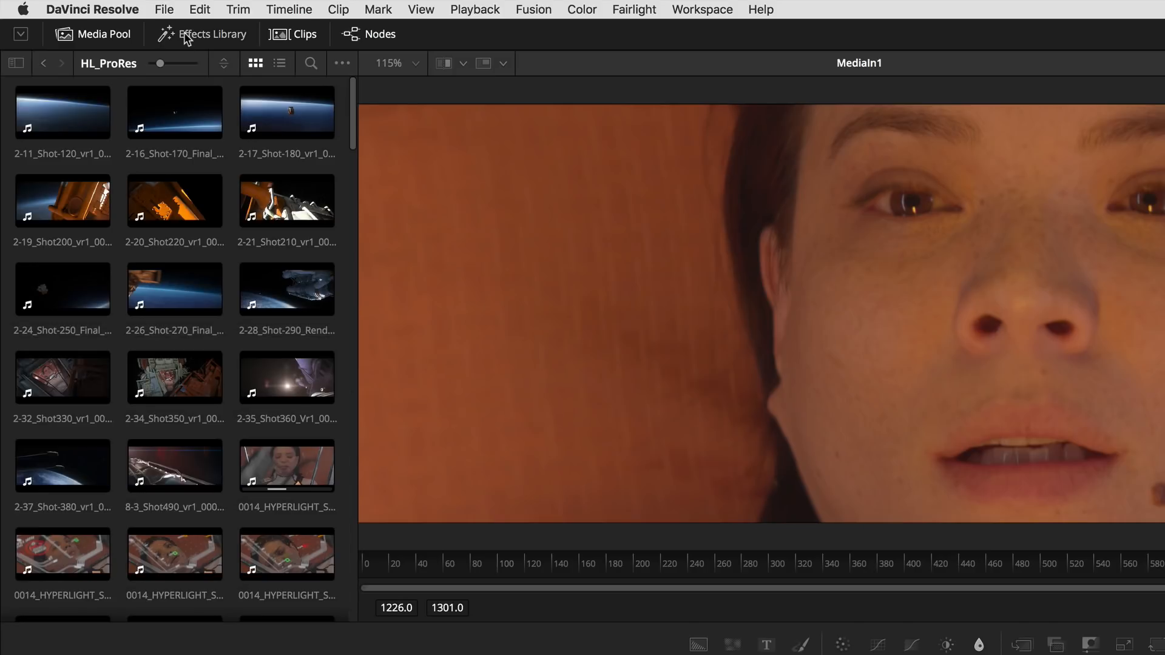
left_click(15, 63)
left_click(47, 115)
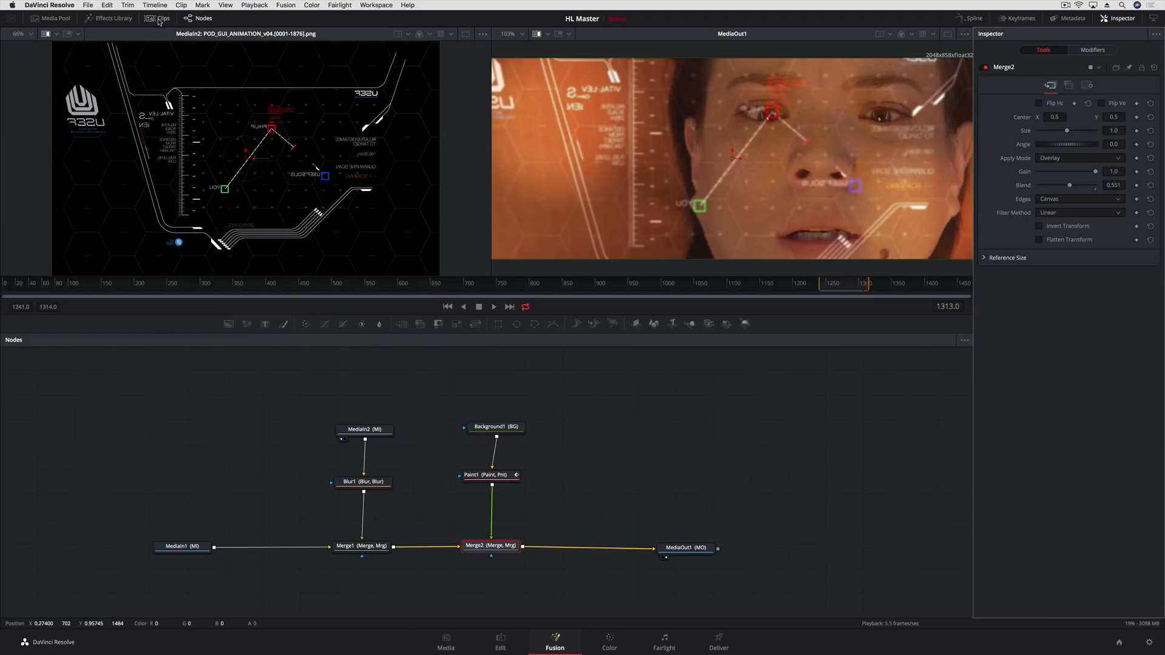
Step: Show the timeline's clips and open clip 37, the green-screen shot of the man at the door
left_click(159, 19)
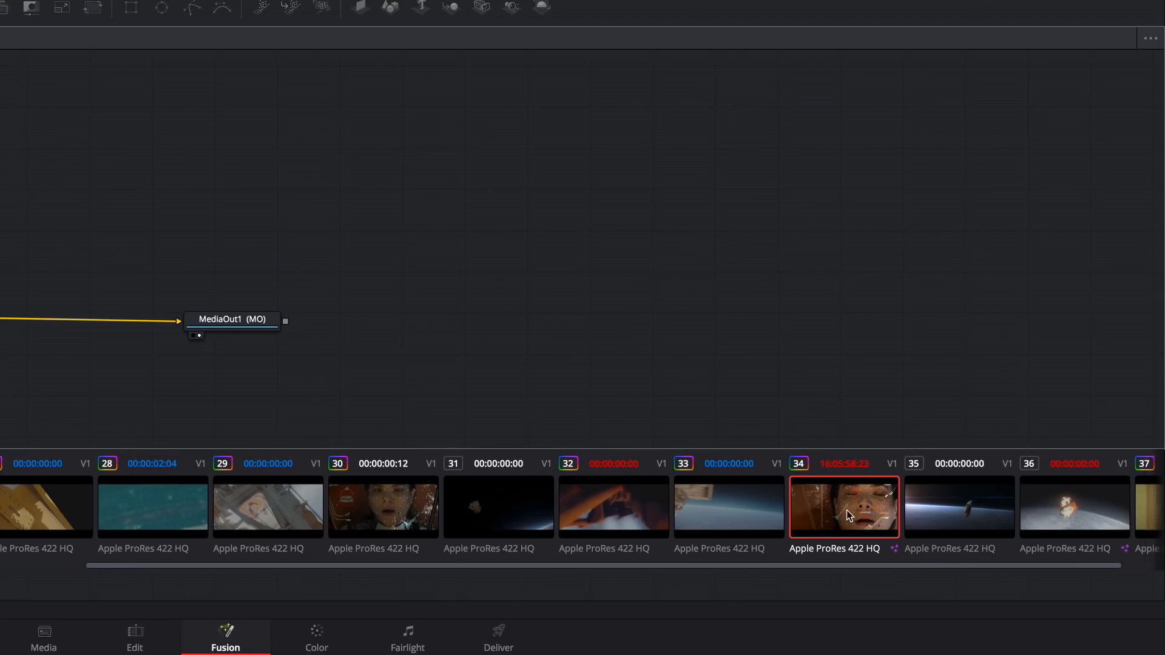
scroll(846, 510, "right", 3)
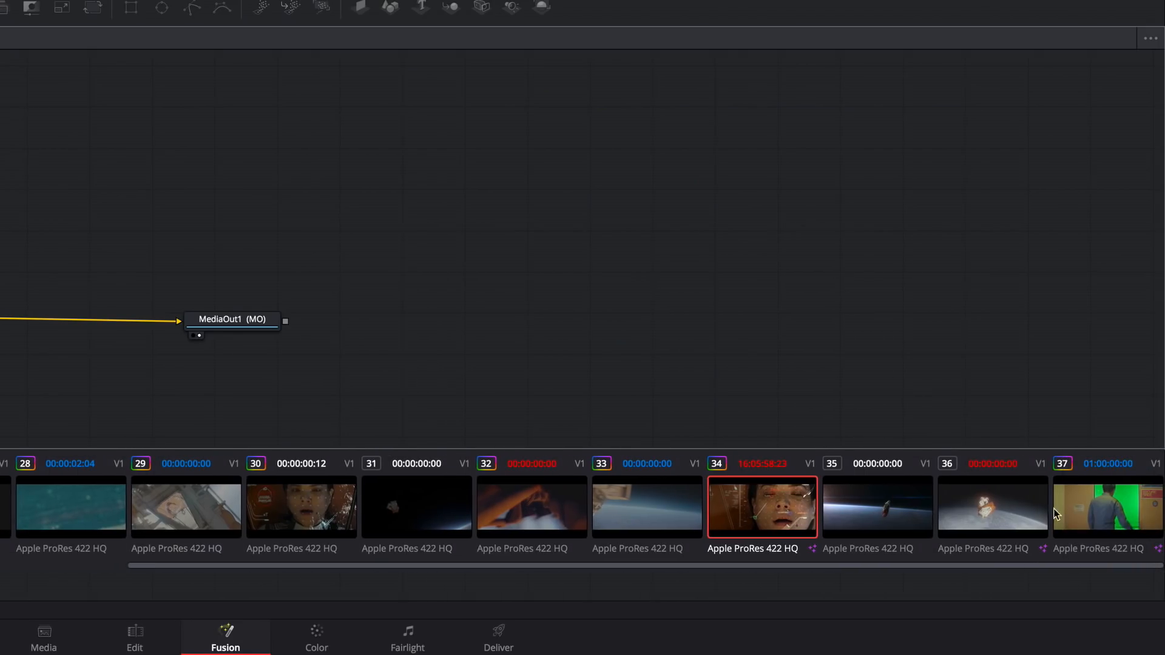
left_click(1097, 508)
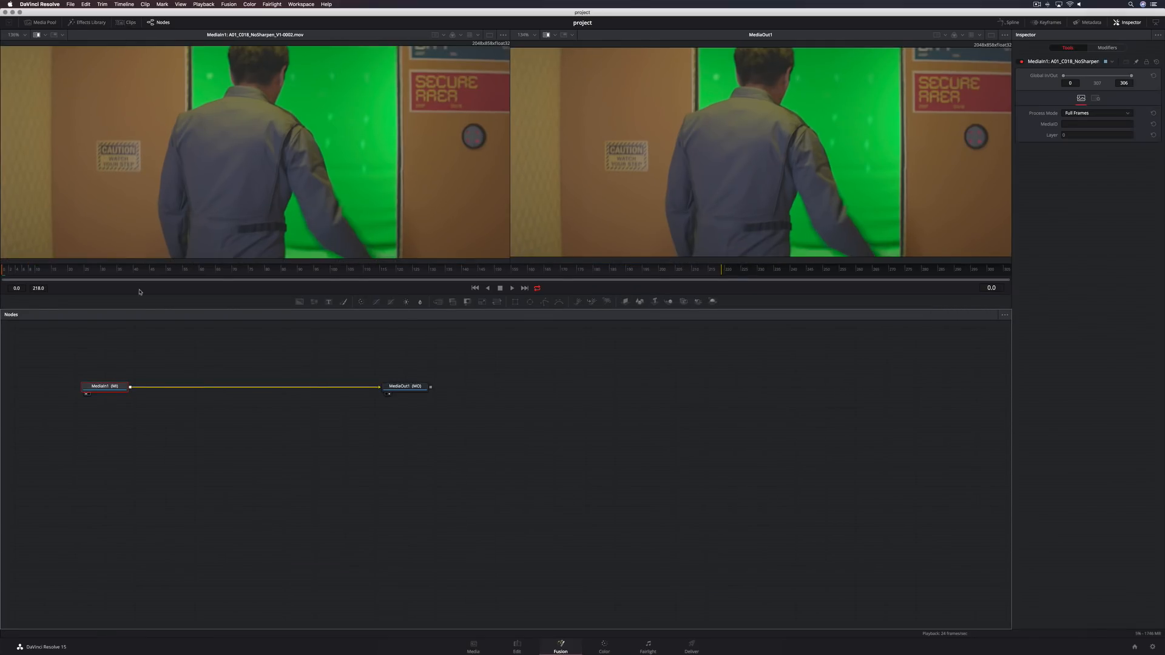
Step: Add a Planar Tracker node below the MediaIn1–MediaOut1 connection and feed it from MediaIn1
left_click(178, 400)
key("shift+space")
type("plan")
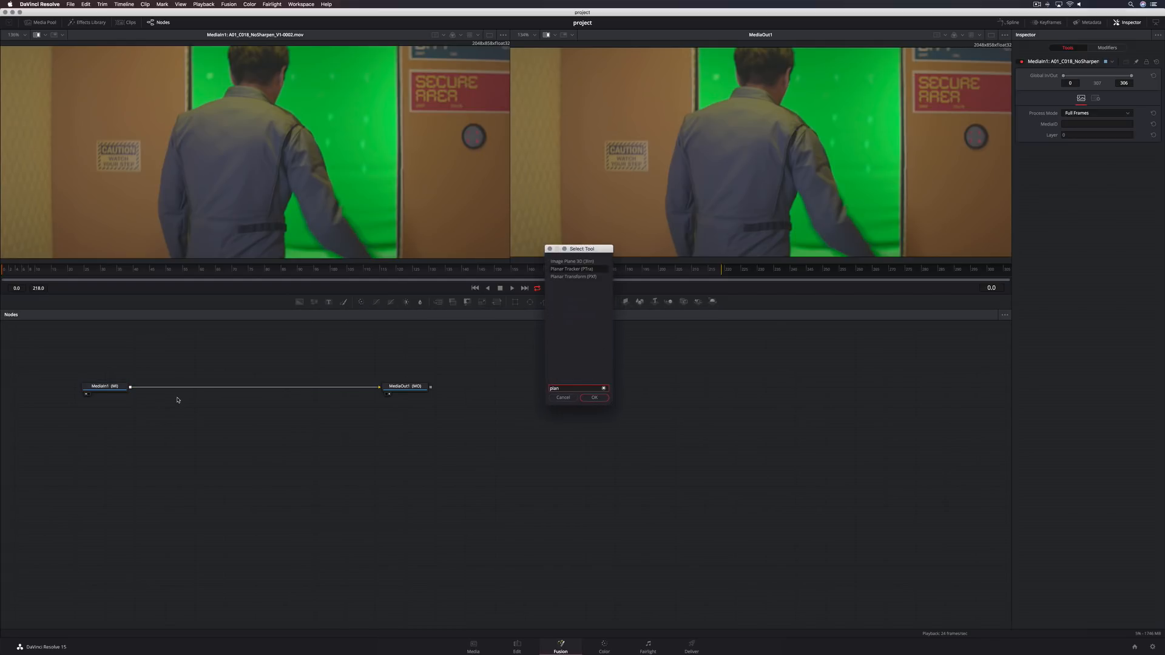
key("Return")
left_click_drag(178, 400, 176, 430)
left_click_drag(130, 387, 170, 431)
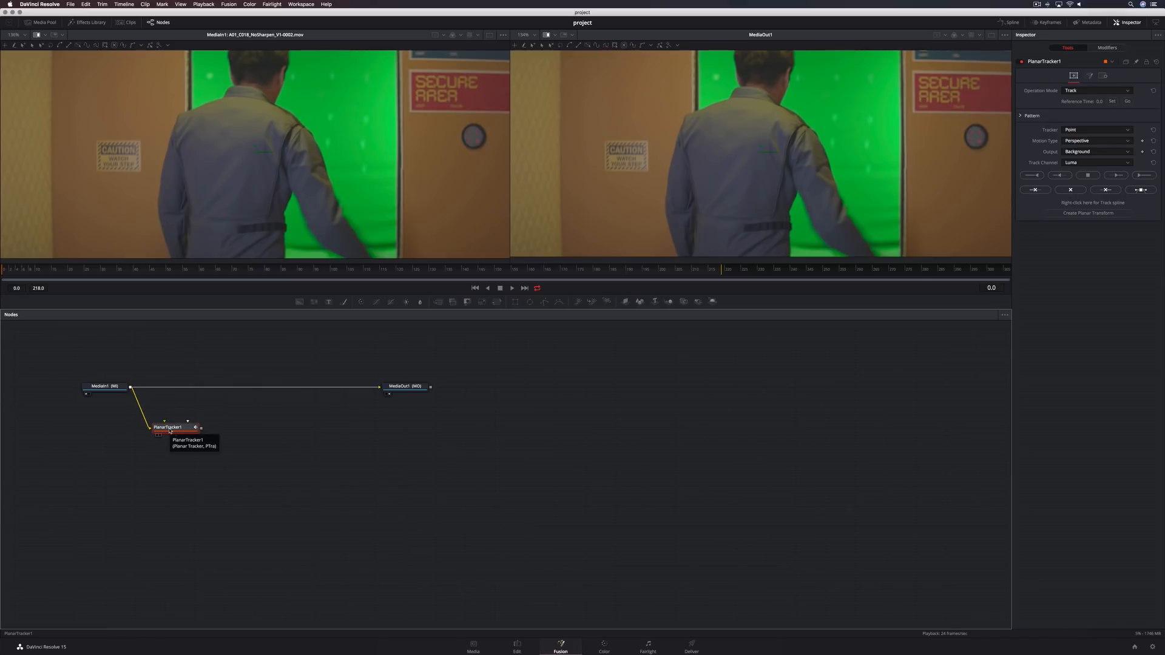
Step: View PlanarTracker1 in the first viewer and outline the CAUTION sign with a closed four-point tracking pattern
key("1")
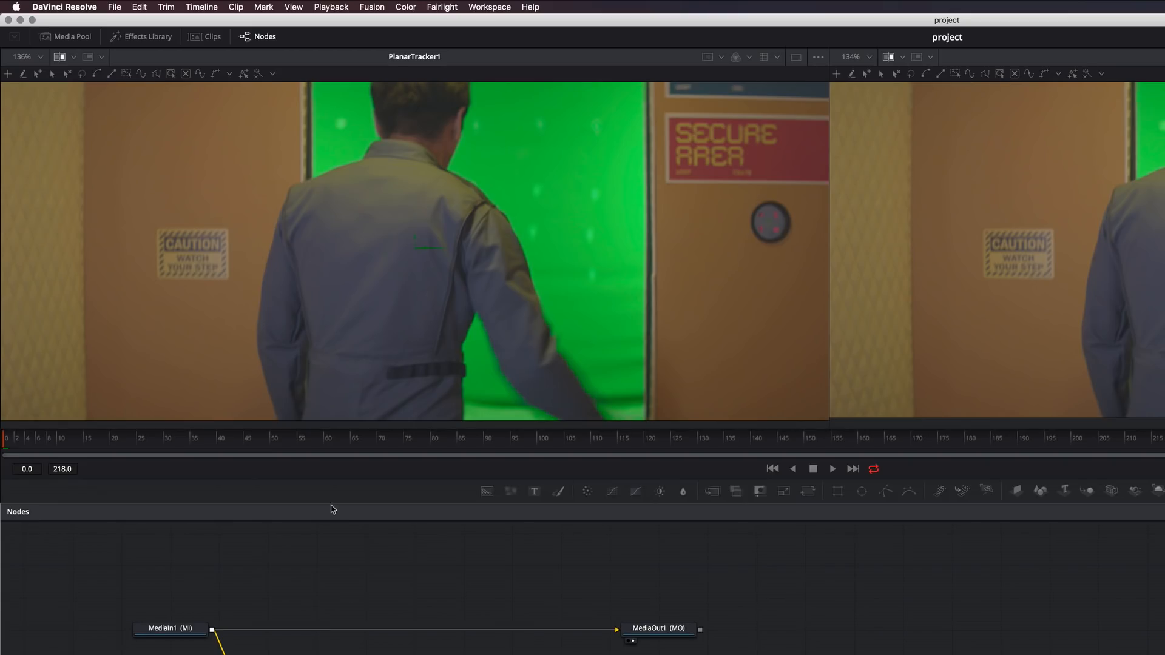
left_click(158, 231)
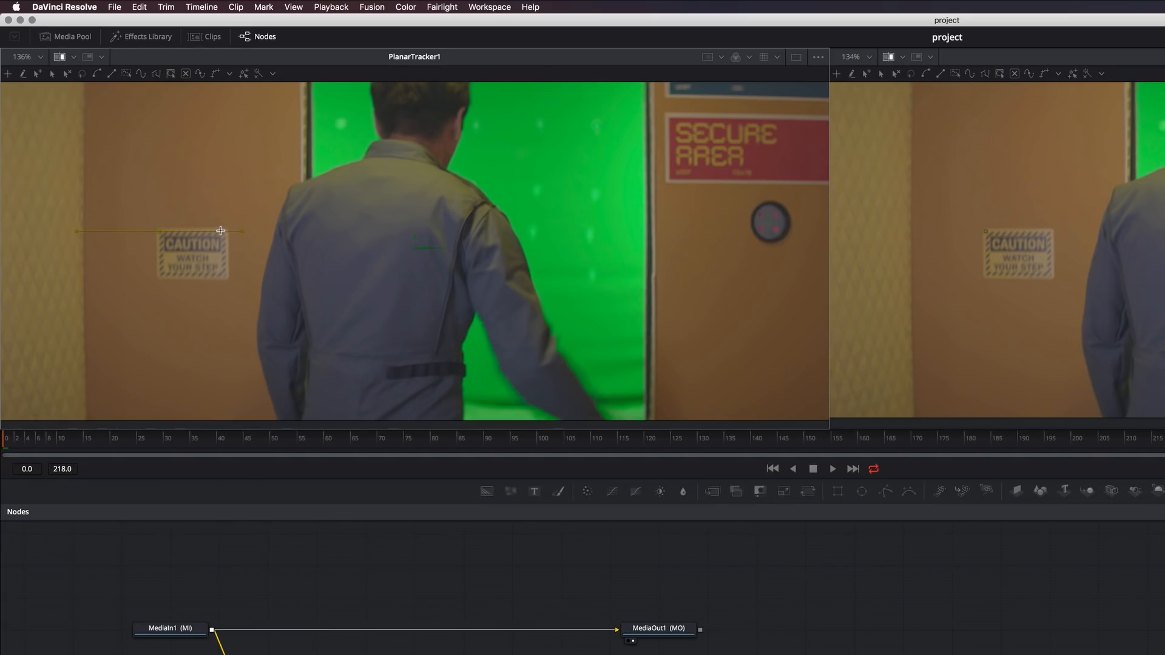
left_click(224, 231)
left_click(225, 276)
left_click(159, 276)
left_click(158, 231)
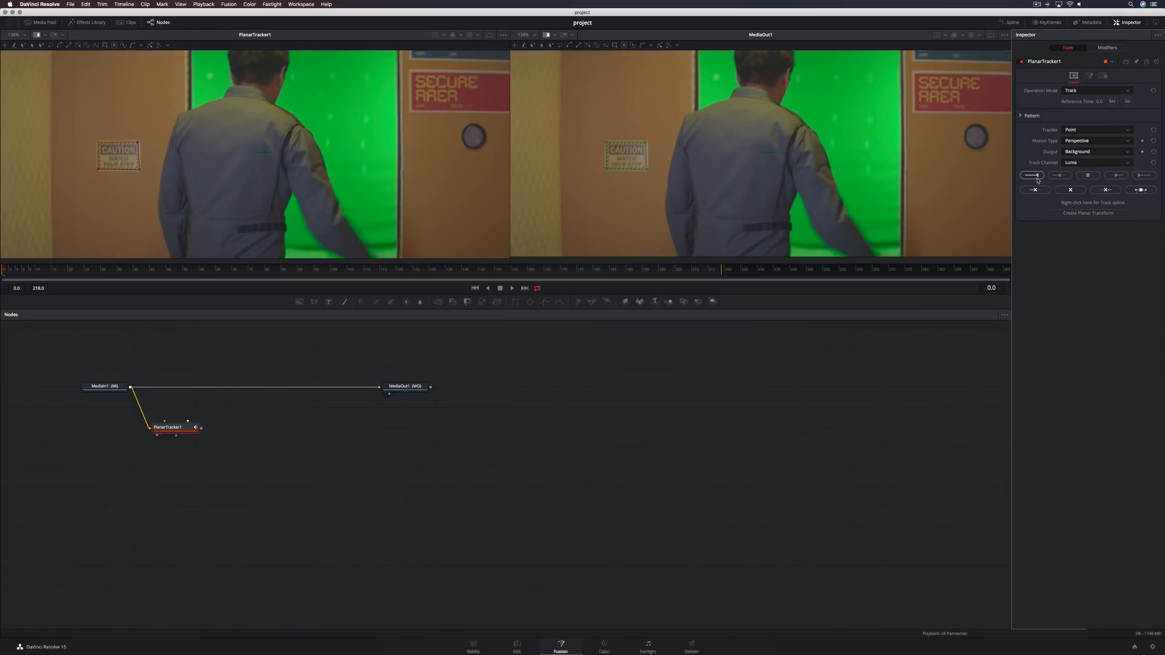
Step: Track the sign forward to frame 60 and create a planar transform from the track
left_click(1140, 176)
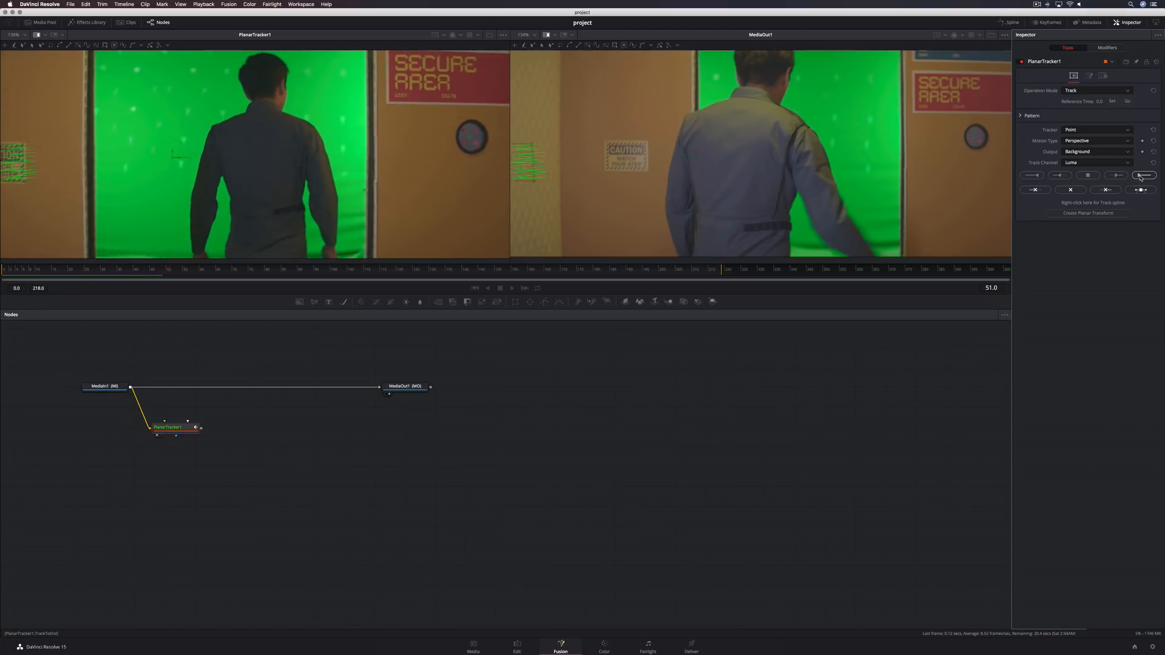
key("Escape")
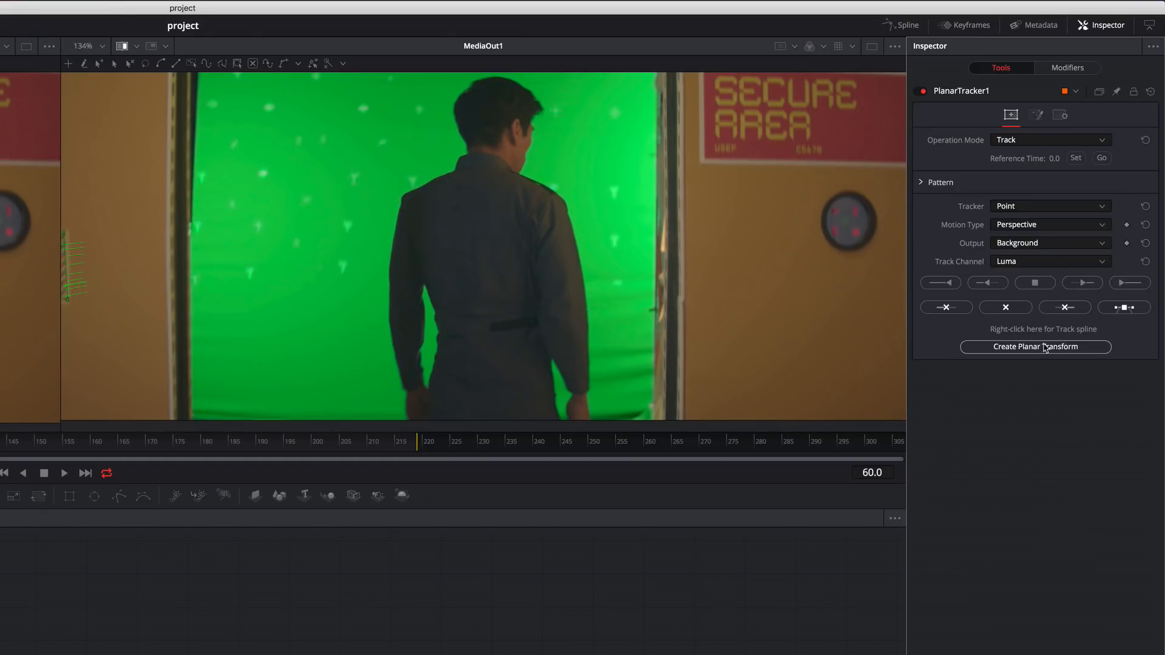
left_click(1044, 348)
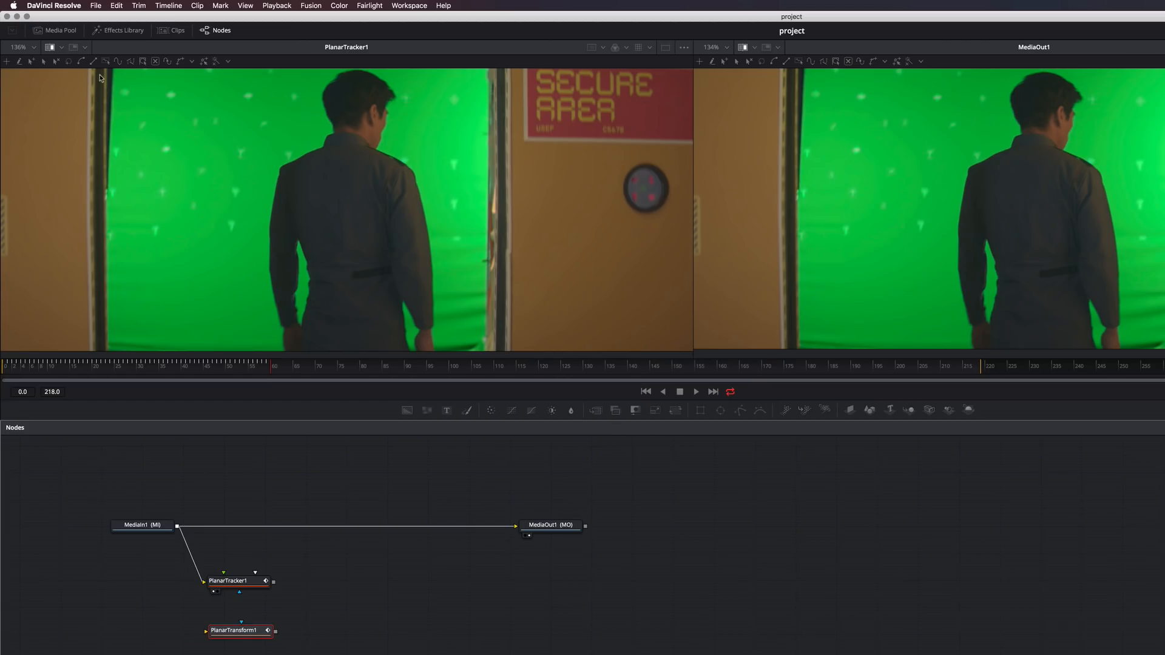
Step: Add Sign2K.mov from the VFX Pulls bin to the node graph and connect it through an Alpha Multiply node into PlanarTransform1
left_click(54, 30)
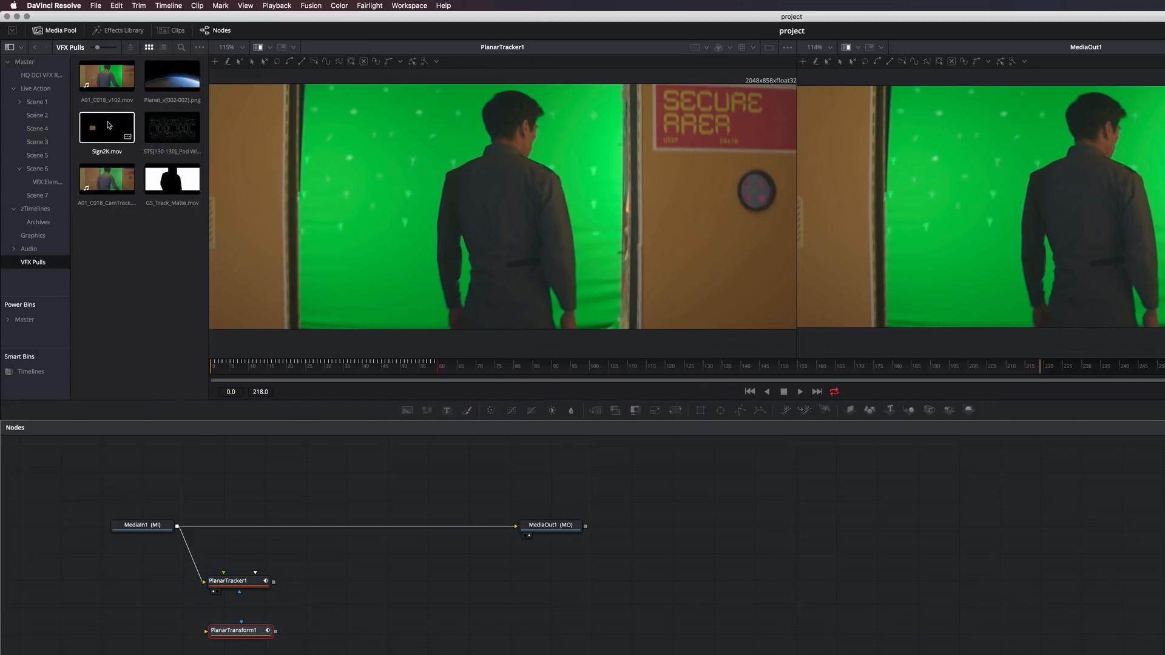
left_click_drag(109, 125, 61, 638)
key("shift+space")
type("plan")
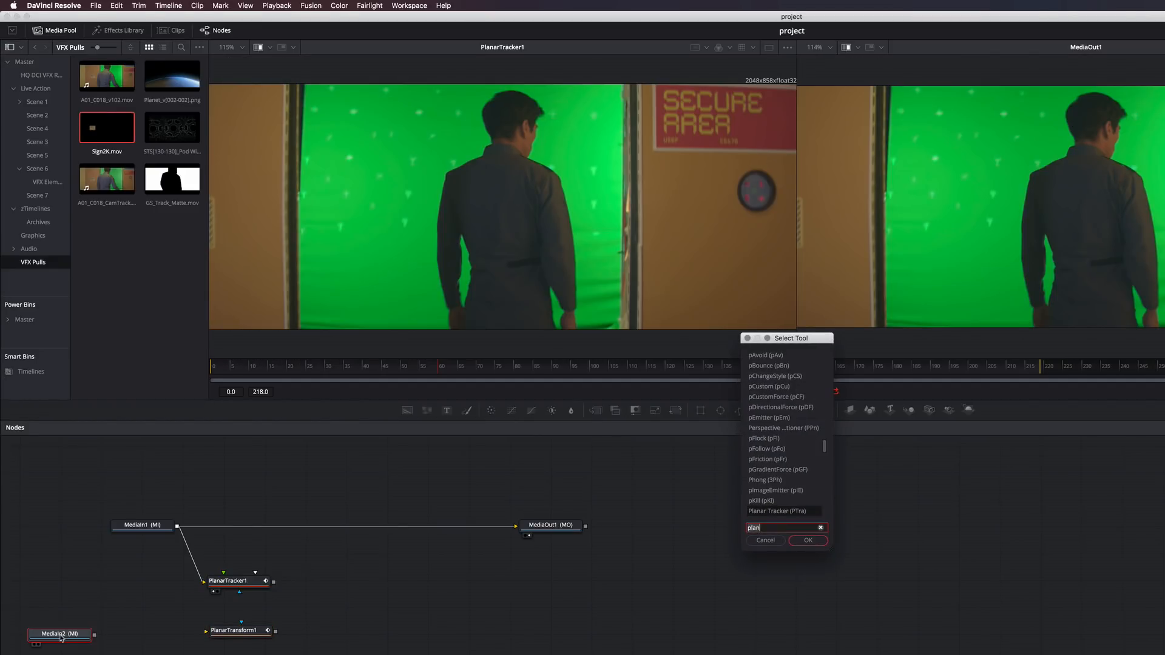
type("ami")
key("Return")
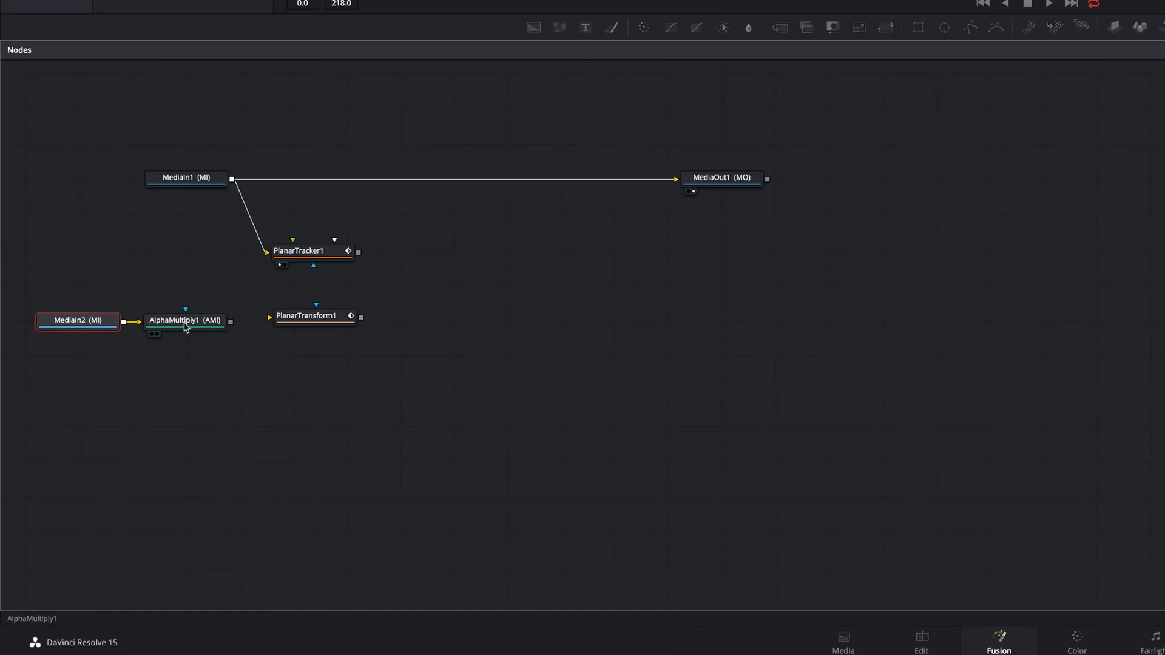
left_click(186, 326)
left_click_drag(230, 322, 270, 318)
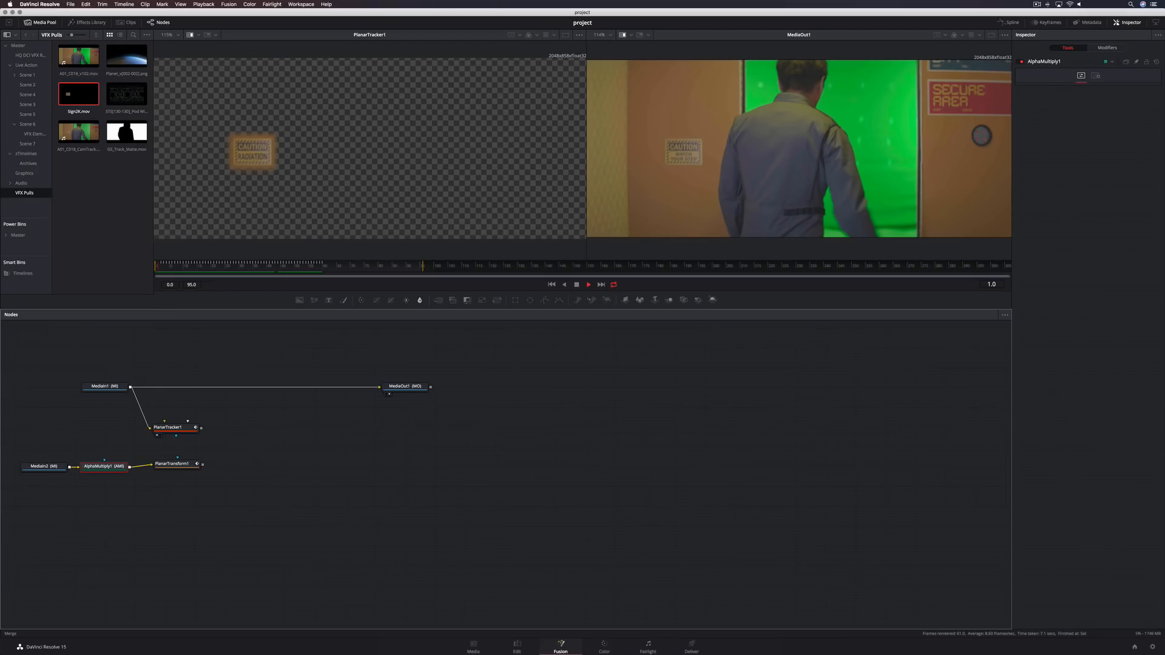
Step: Merge PlanarTransform1 over MediaIn1 before MediaOut1 and insert a Color Corrector between PlanarTransform1 and Merge1
left_click_drag(438, 300, 238, 389)
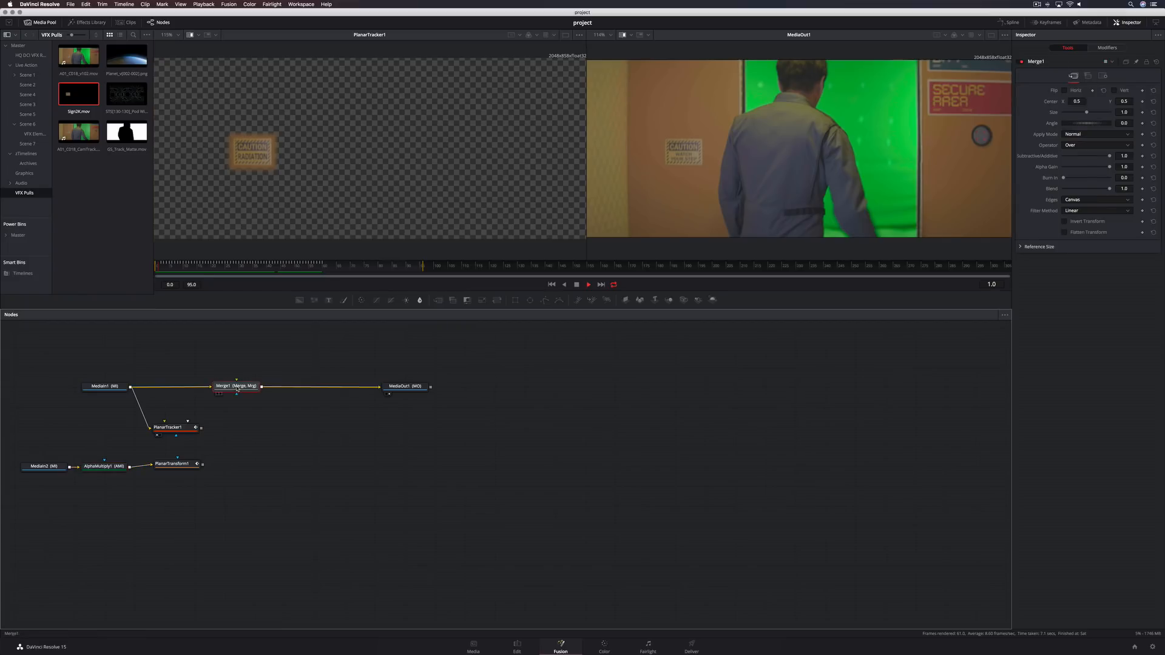
left_click_drag(202, 465, 238, 390)
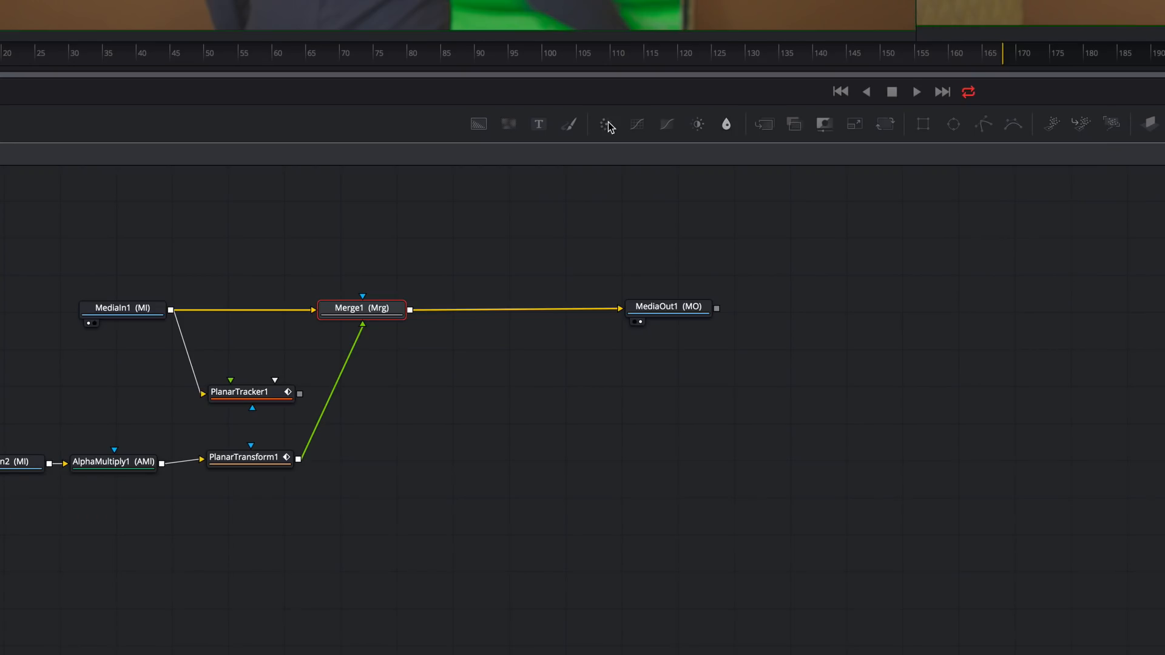
left_click_drag(608, 124, 179, 393)
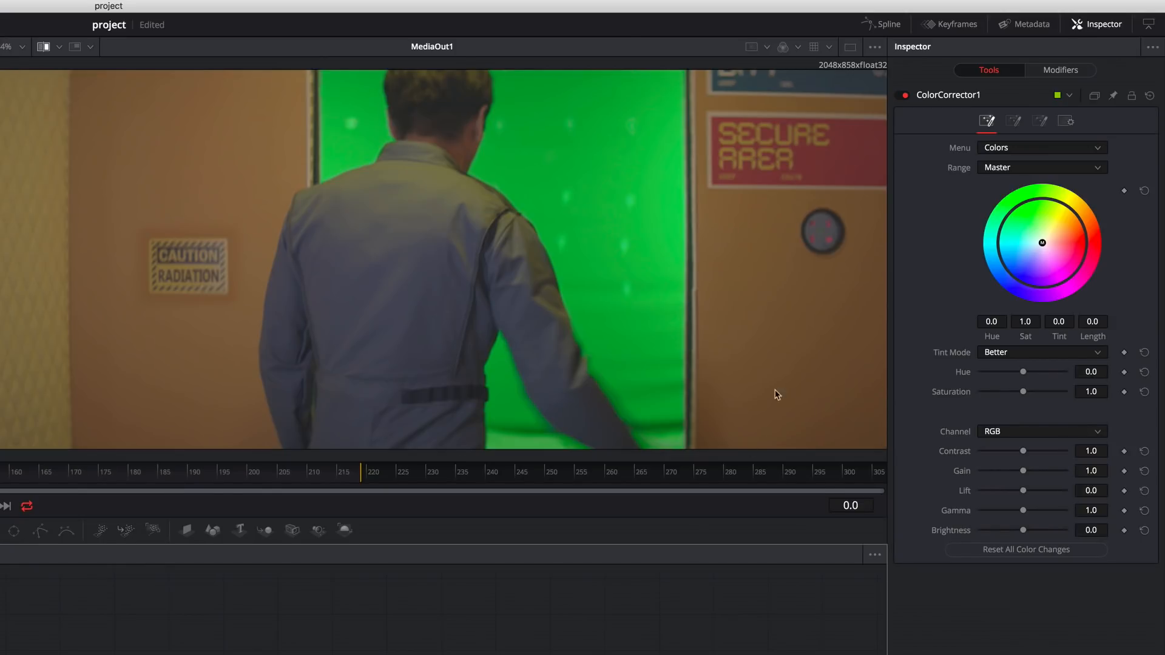
Step: Switch ColorCorrector1 to Levels, animate its input levels, and set the midtone level to 1.06012 at frame 0
left_click(1005, 149)
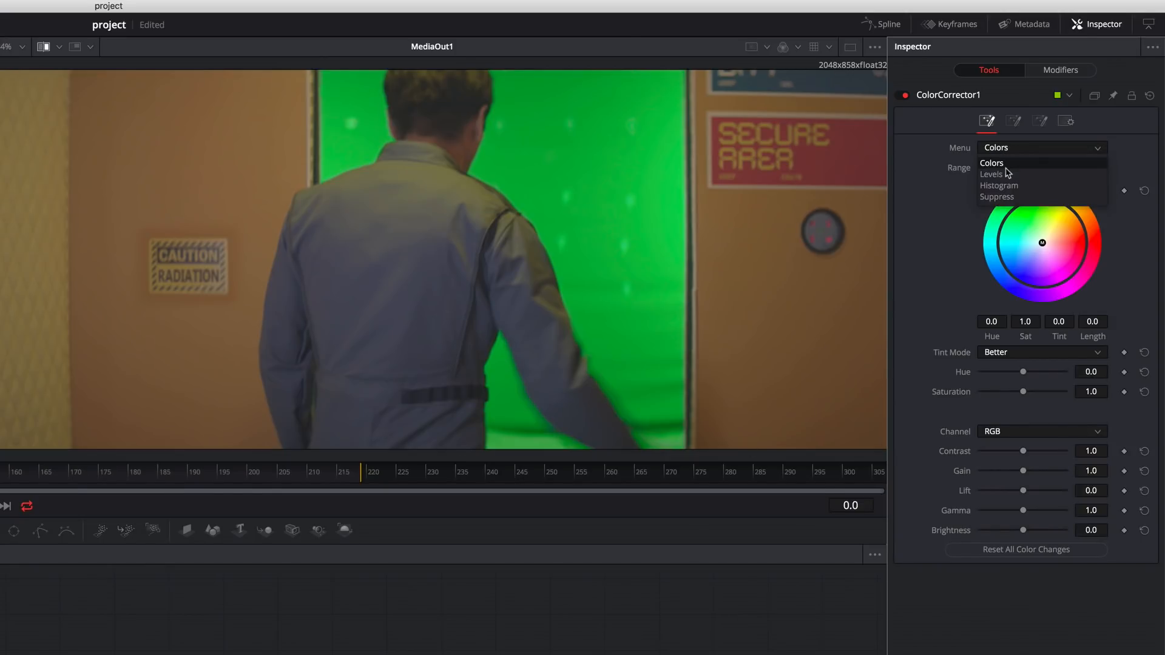
left_click(1007, 175)
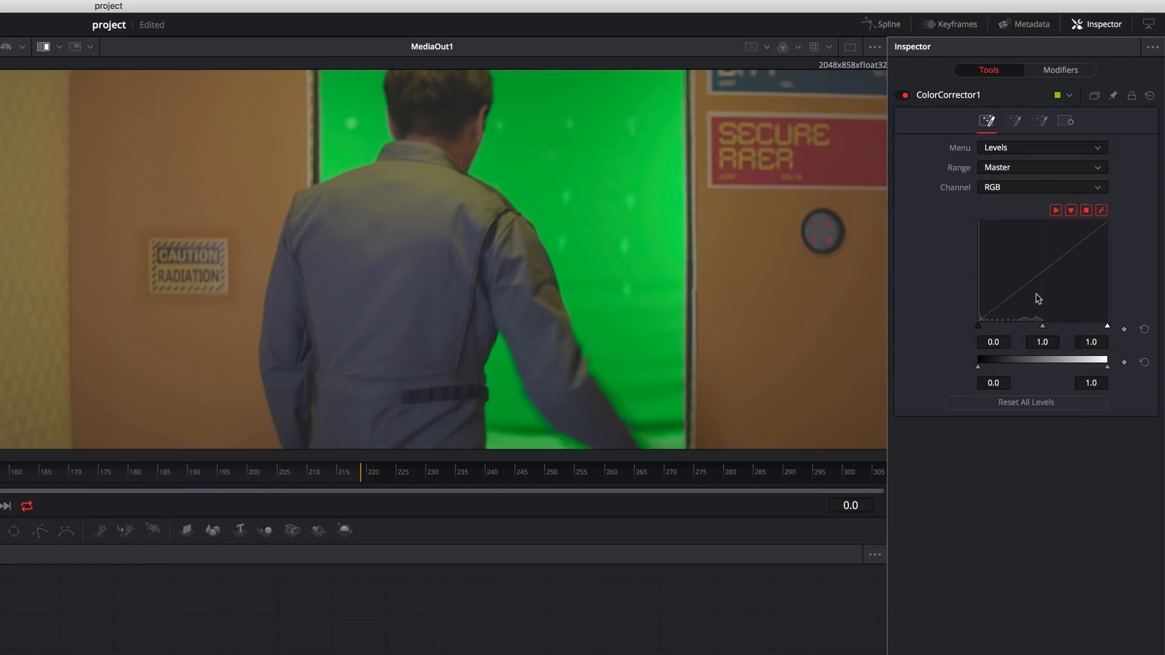
right_click(1044, 331)
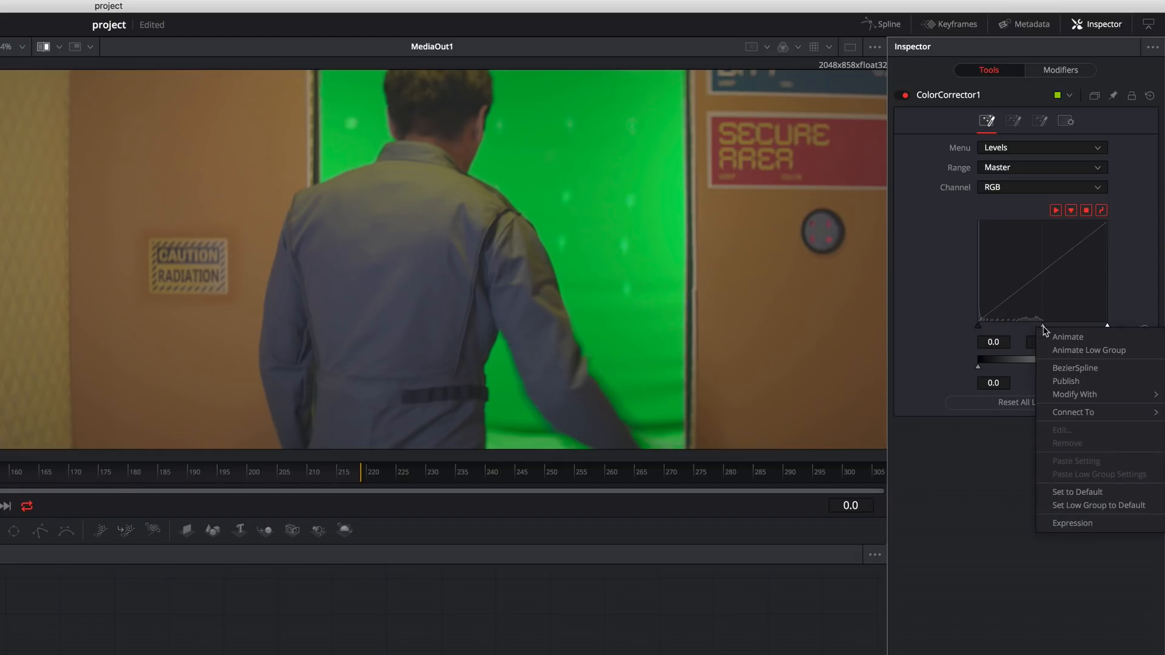
left_click(1065, 338)
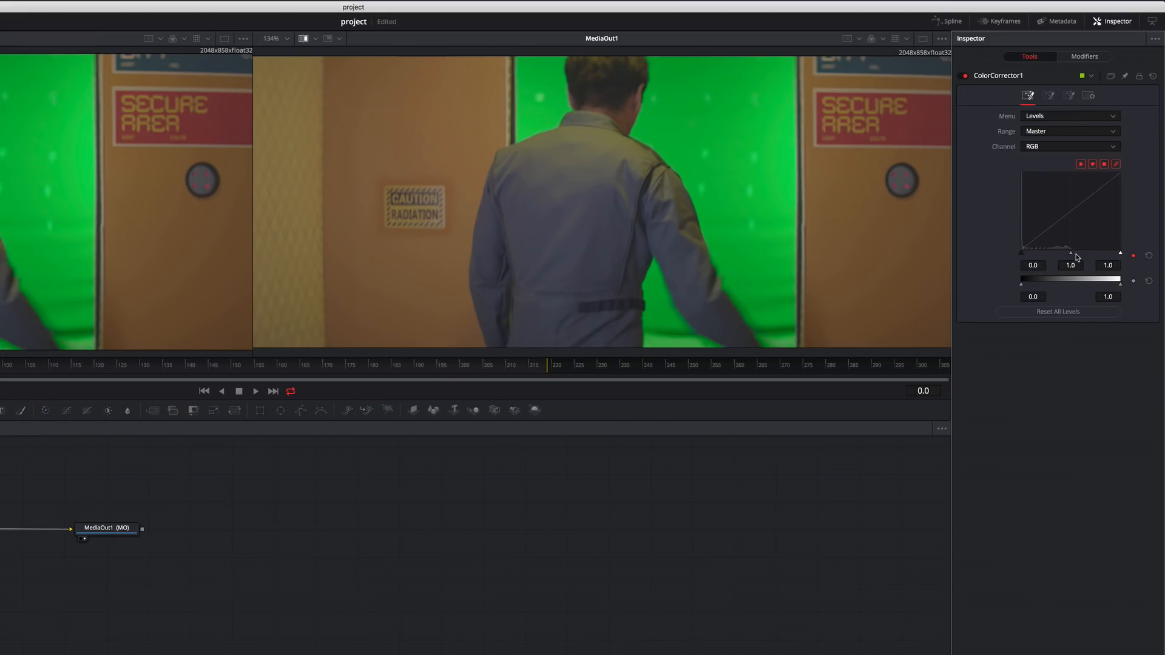
left_click_drag(1043, 327, 1044, 329)
left_click_drag(1071, 255, 1068, 255)
Step: Go to frame 58 and key the midtone level of ColorCorrector1 at 1.02974
left_click(926, 390)
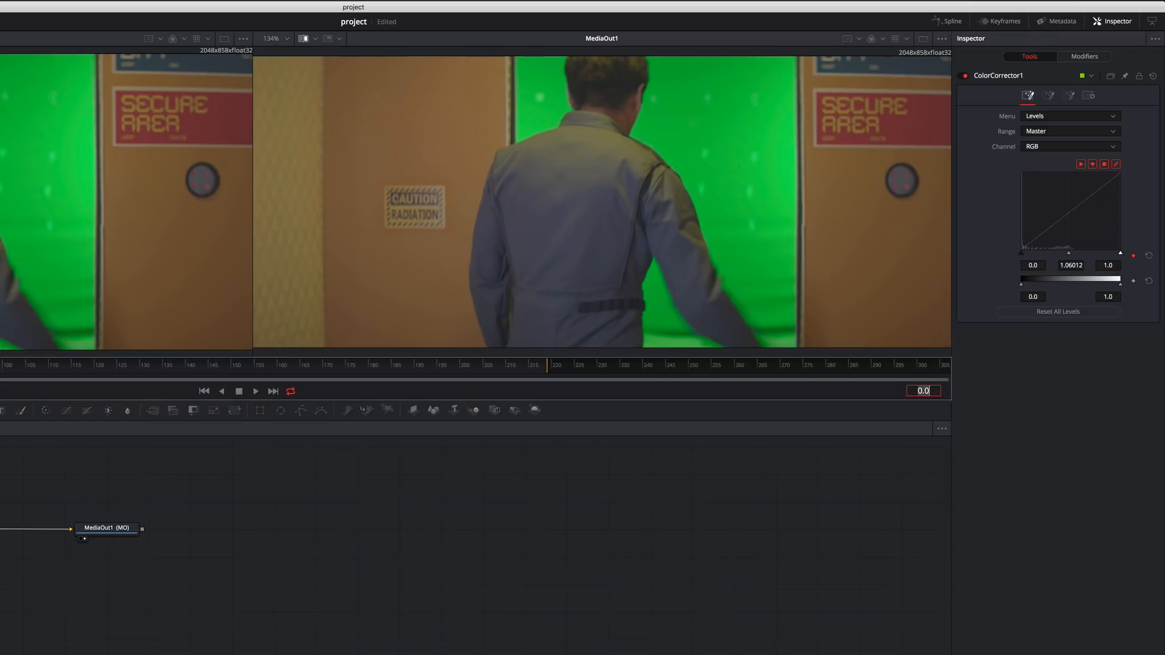
type("58")
key("Return")
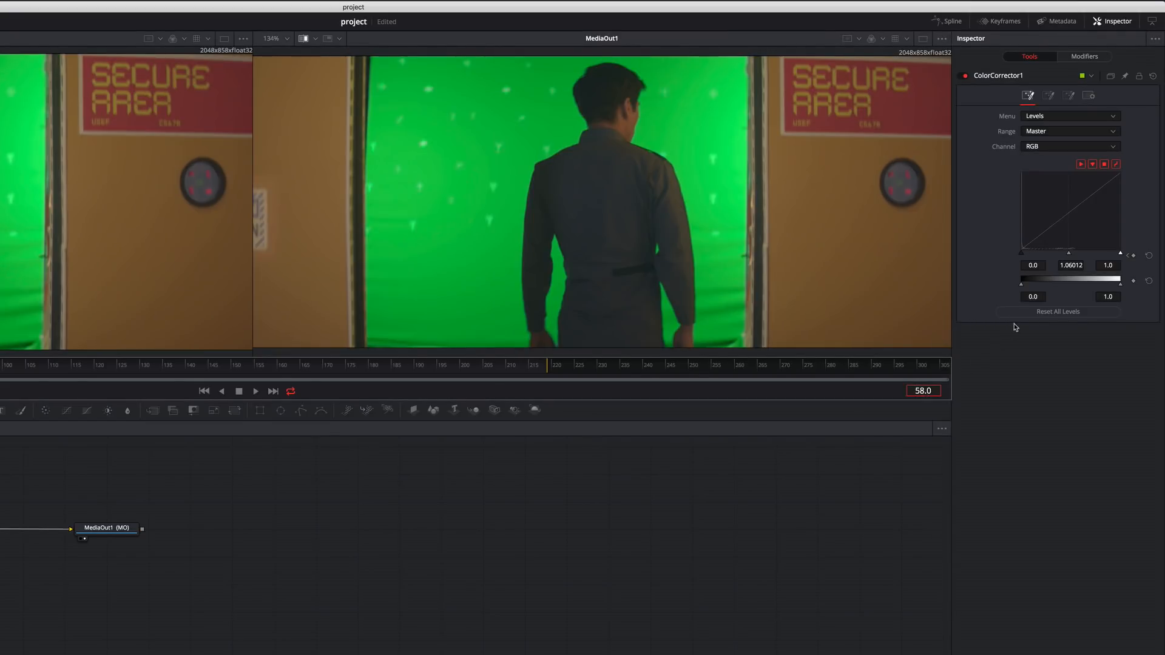
left_click_drag(1069, 252, 1070, 253)
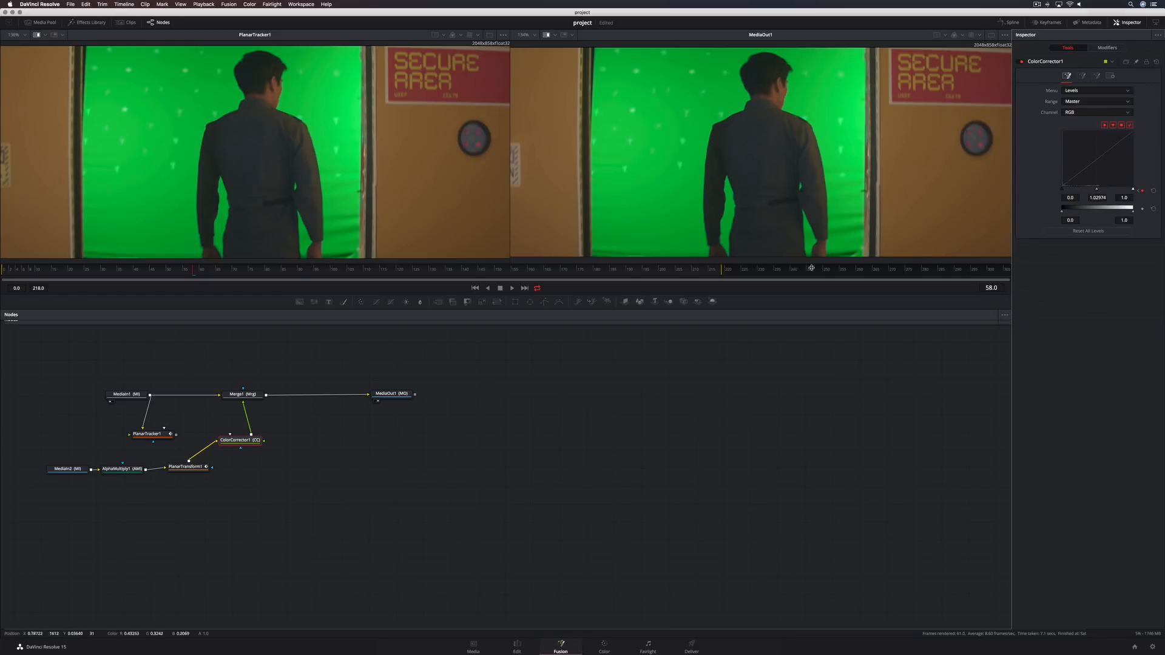
Step: Fine-tune the midtone level at frame 26 and play back the sign replacement from the start
left_click(87, 272)
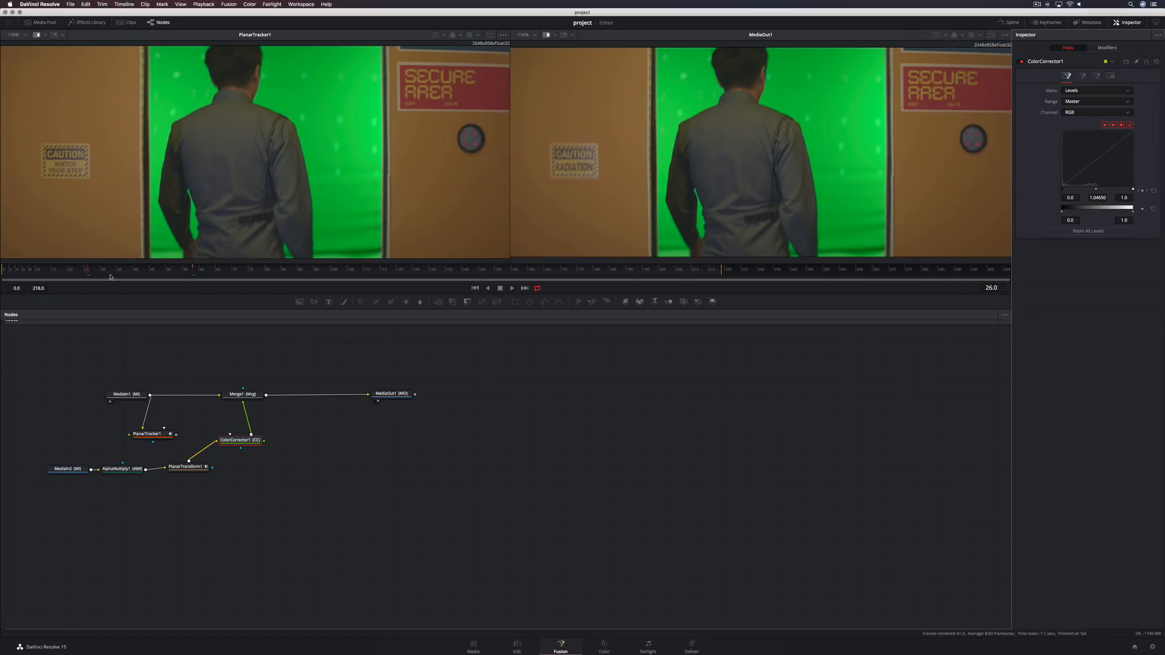
left_click_drag(1095, 189, 1097, 190)
left_click(472, 289)
left_click(512, 289)
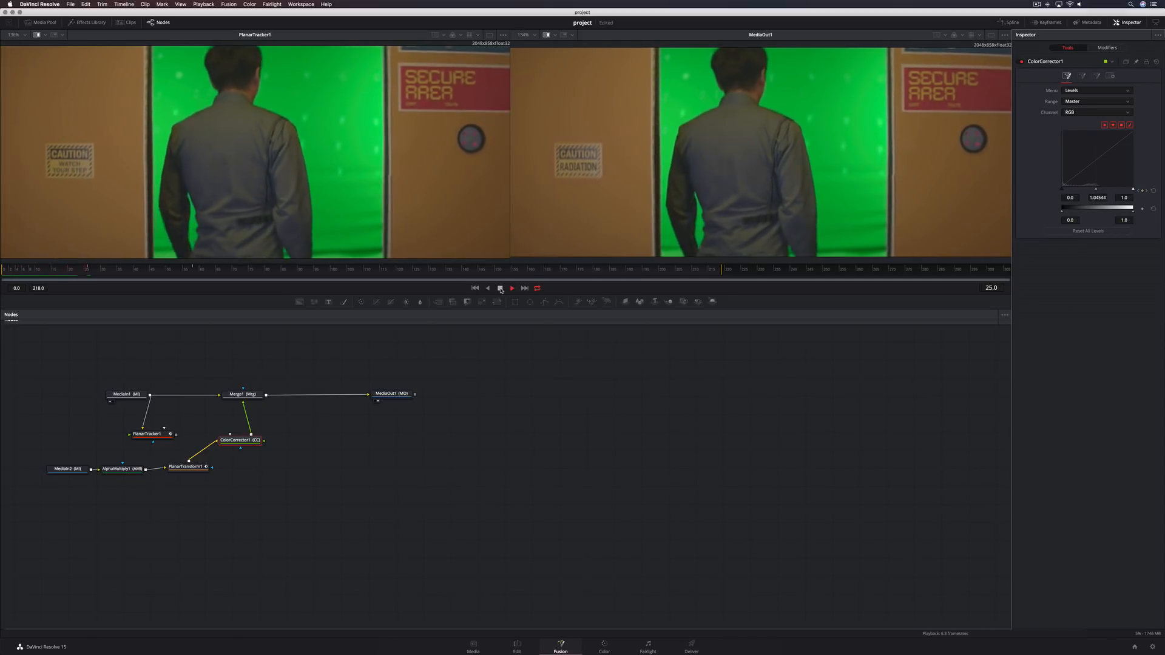
left_click(499, 288)
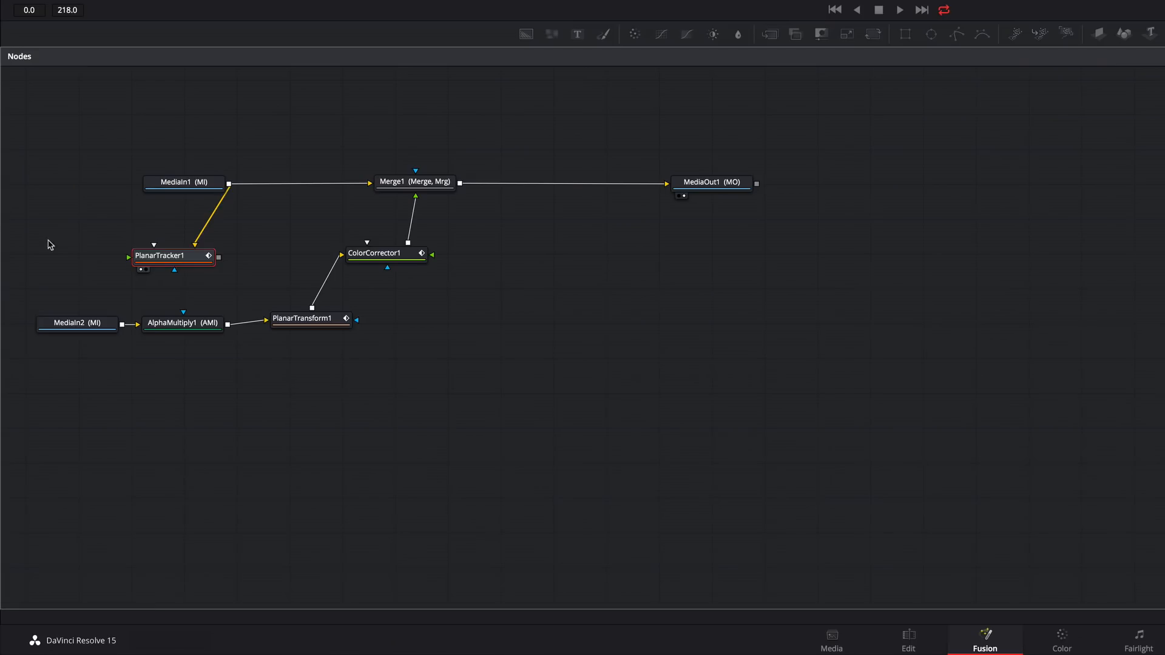
Step: Group the PlanarTracker1, ColorCorrector1, MediaIn2, AlphaMultiply1 and PlanarTransform1 nodes
left_click_drag(27, 421, 238, 487)
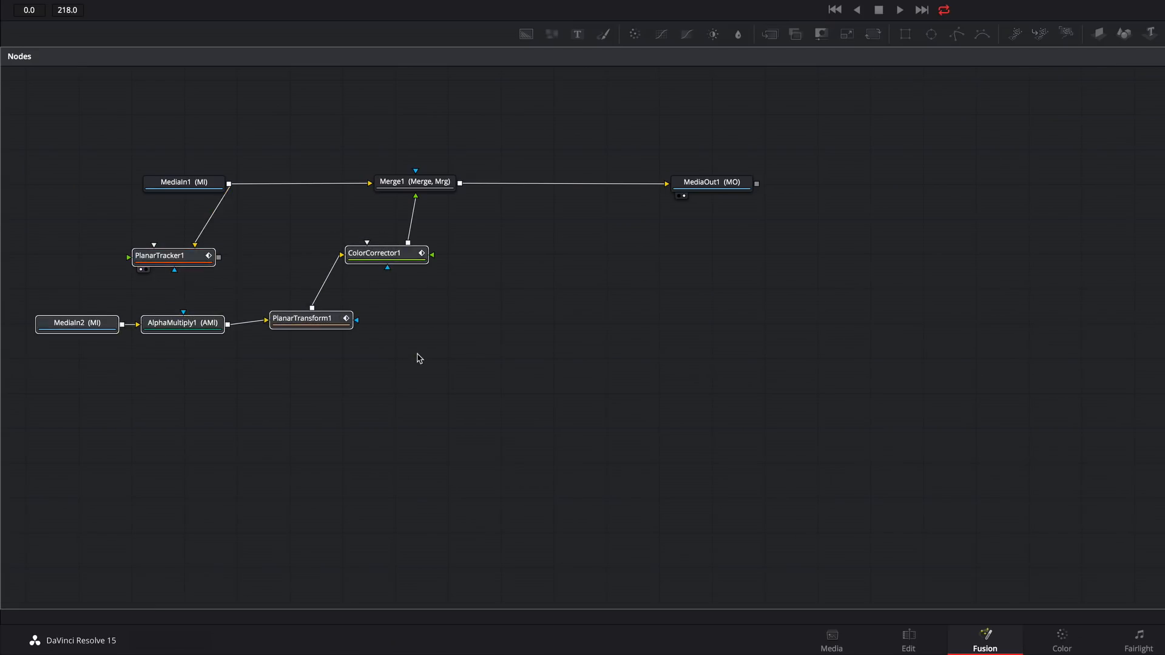
right_click(394, 255)
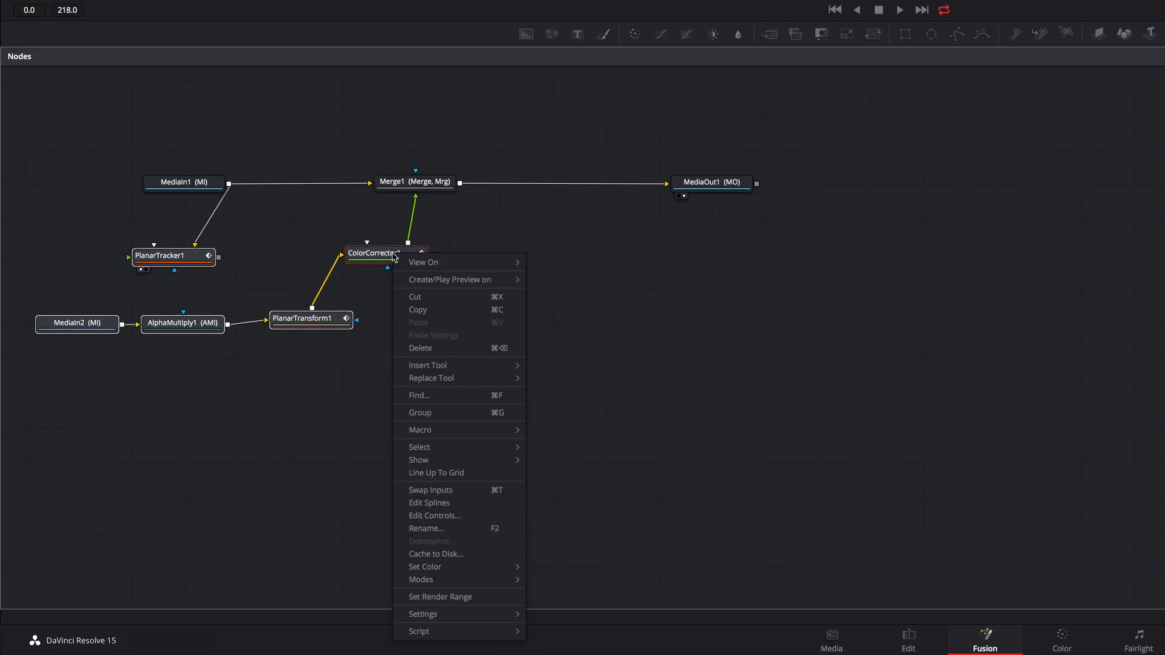
left_click(419, 412)
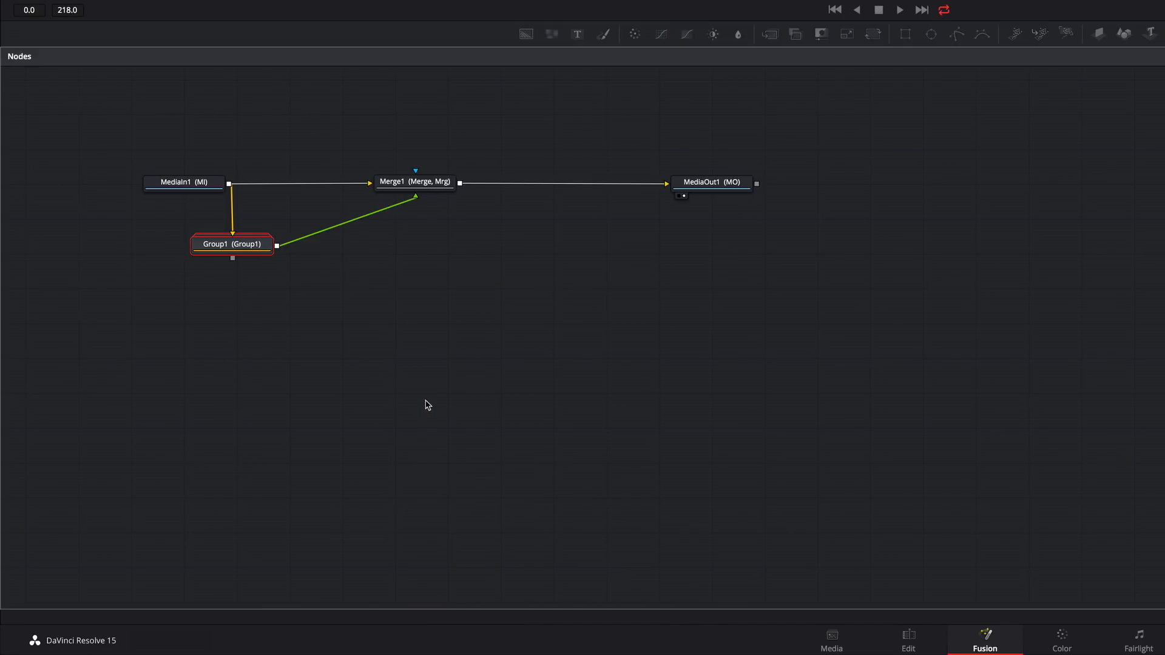
Step: Move Merge1 closer to MediaIn1 and add a Delta Keyer node between Merge1 and MediaOut1
left_click_drag(426, 187, 333, 187)
key("shift+space")
type("mult")
key("BackSpace")
key("BackSpace")
key("BackSpace")
key("BackSpace")
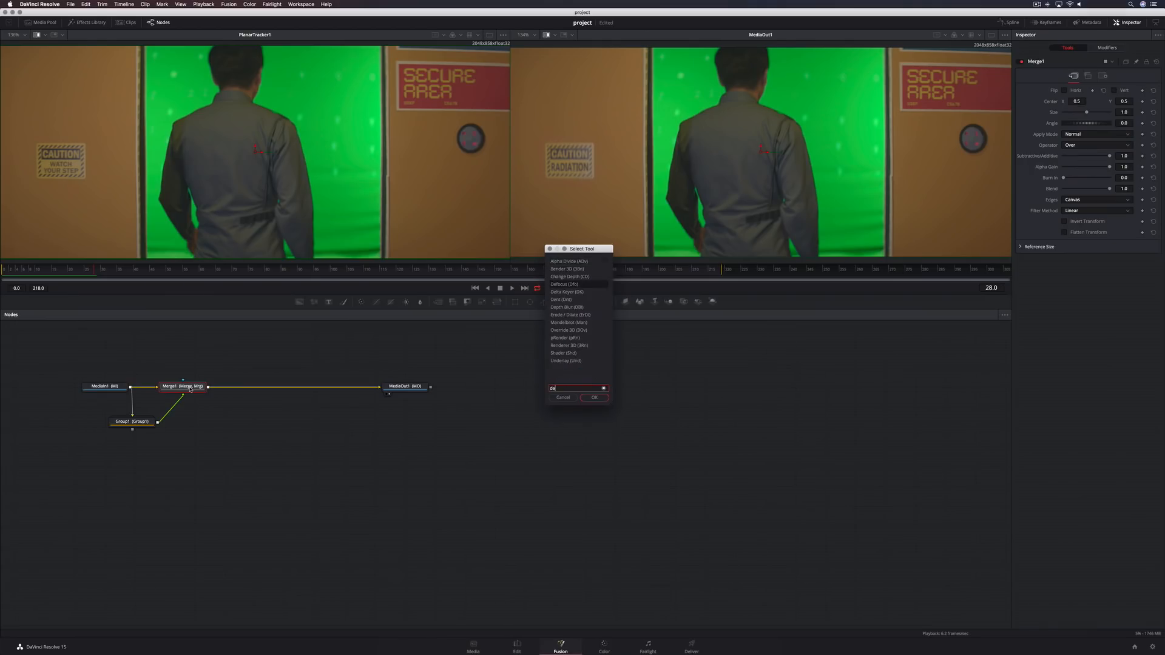
type("delt")
key("Return")
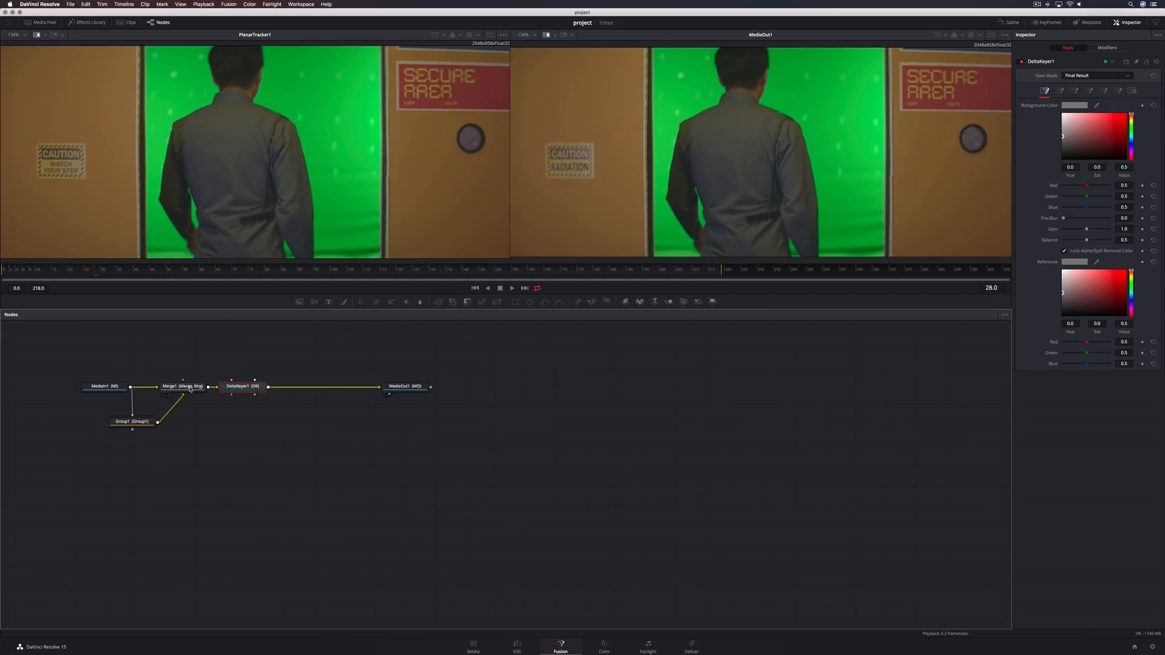
Step: Add a Clean Plate node above DeltaKeyer1, feed it from Merge1, and connect its output to the keyer's clean plate input
left_click(216, 369)
key("shift+space")
type("clea")
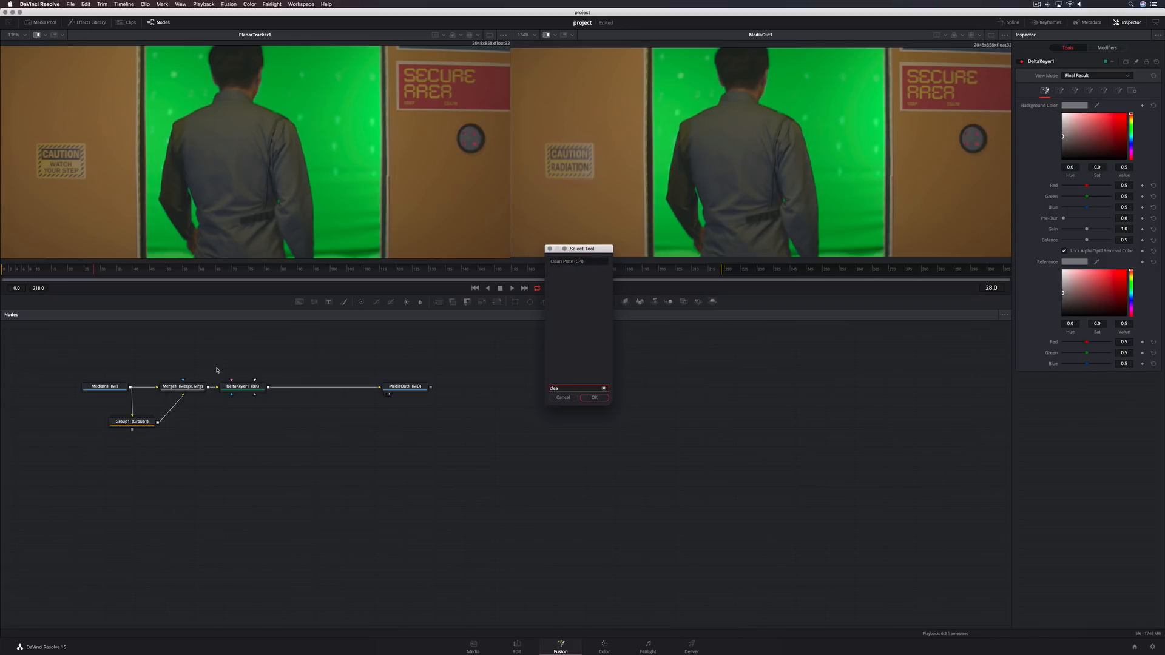
key("Return")
left_click_drag(216, 368, 246, 354)
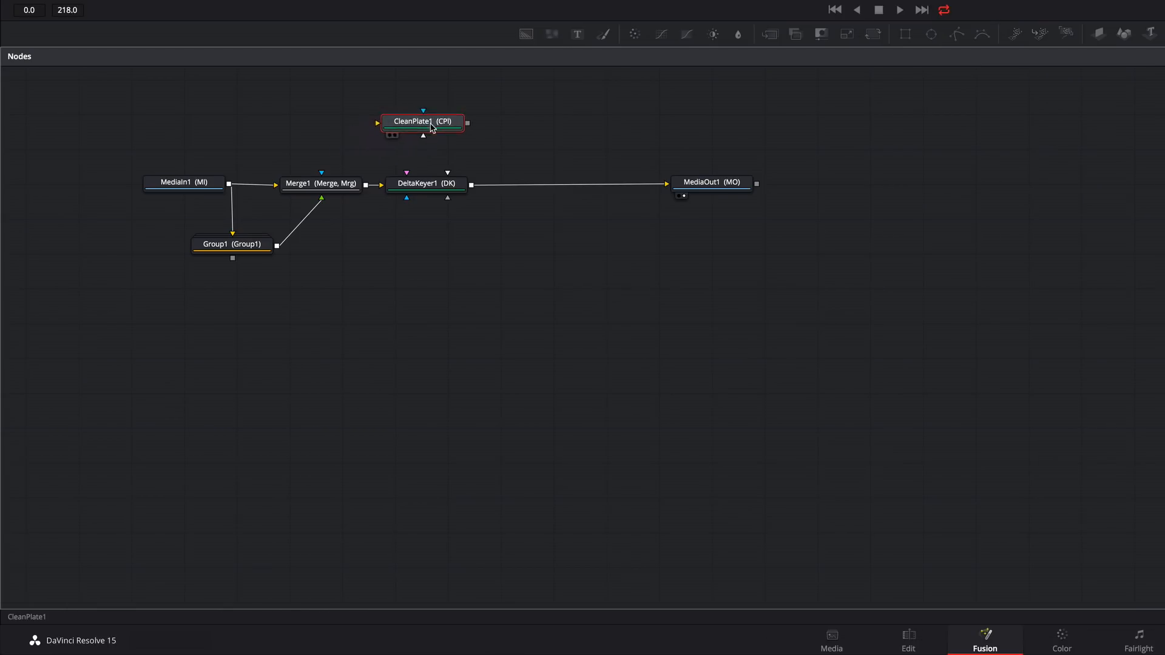
left_click_drag(432, 127, 448, 138)
left_click_drag(366, 184, 411, 135)
left_click_drag(484, 133, 423, 187)
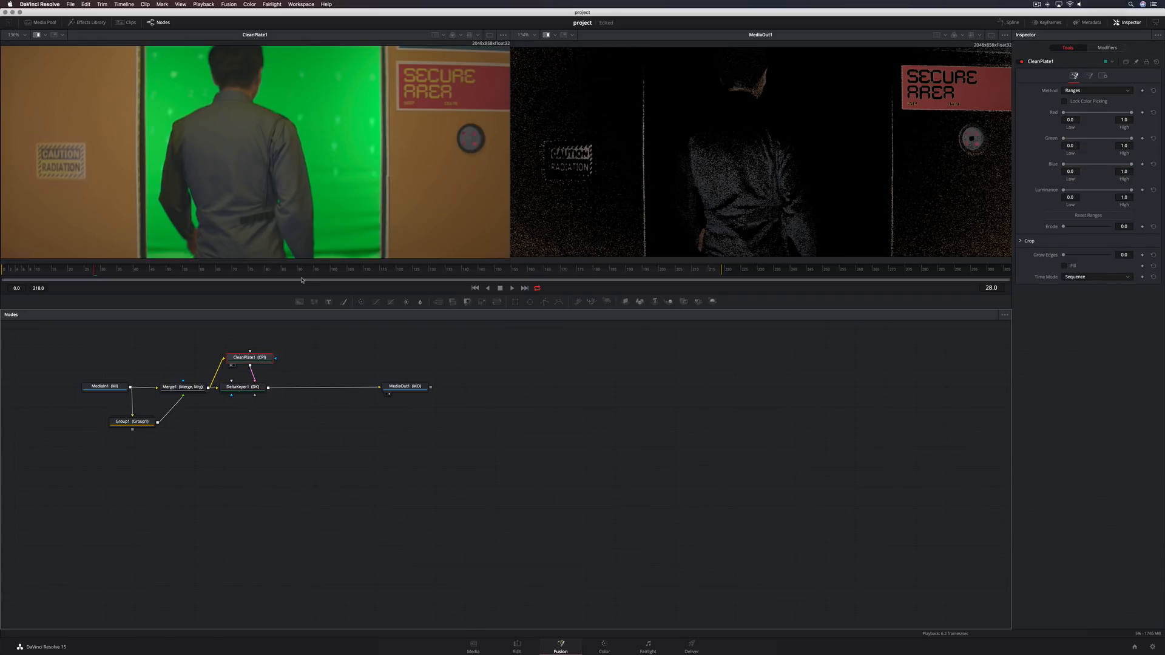
Step: Sample the green screen for CleanPlate1, enable Fill, and set Erode to 0.00098 and Grow Edges to 0.0157
left_click_drag(303, 75, 361, 137)
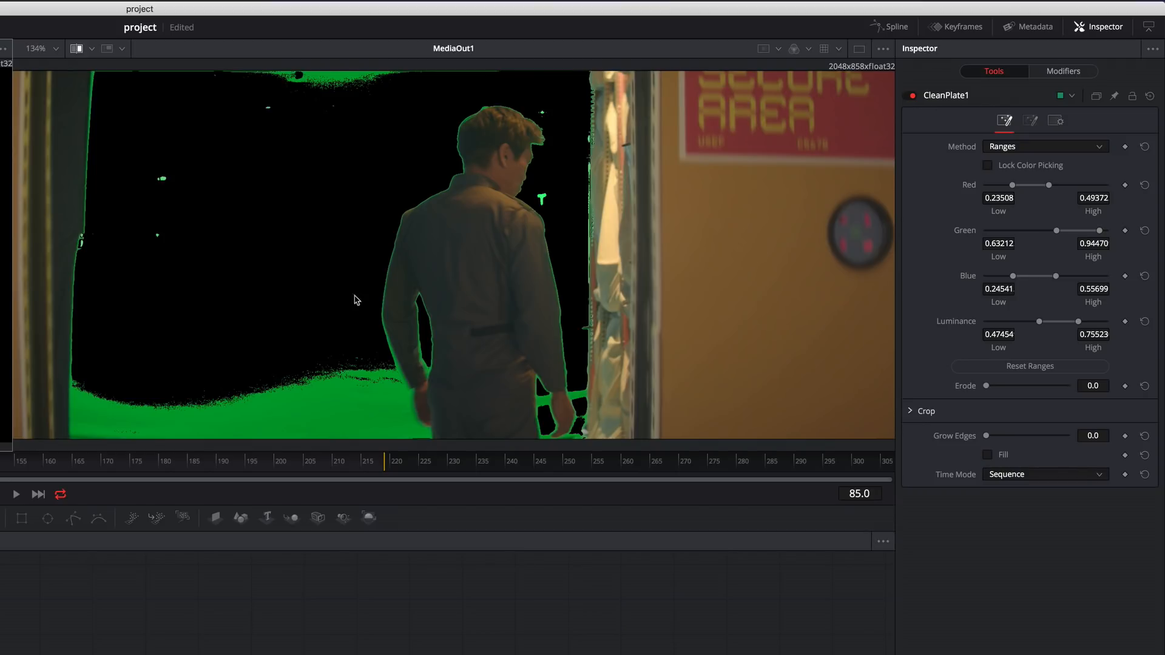
left_click(987, 454)
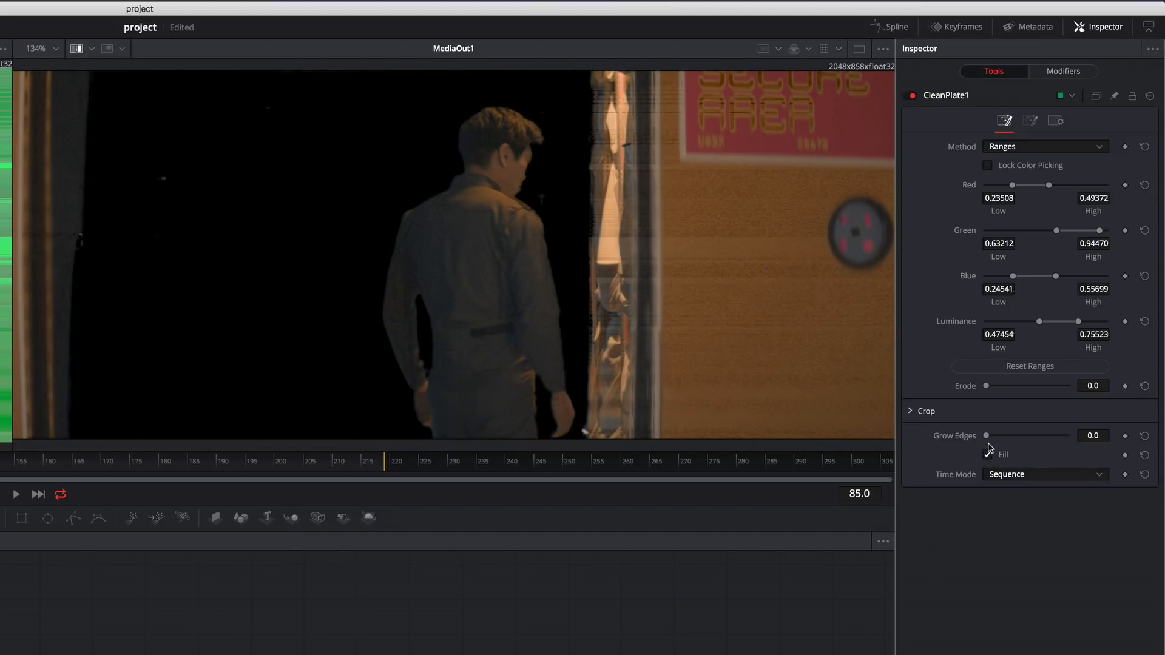
left_click_drag(986, 387, 990, 388)
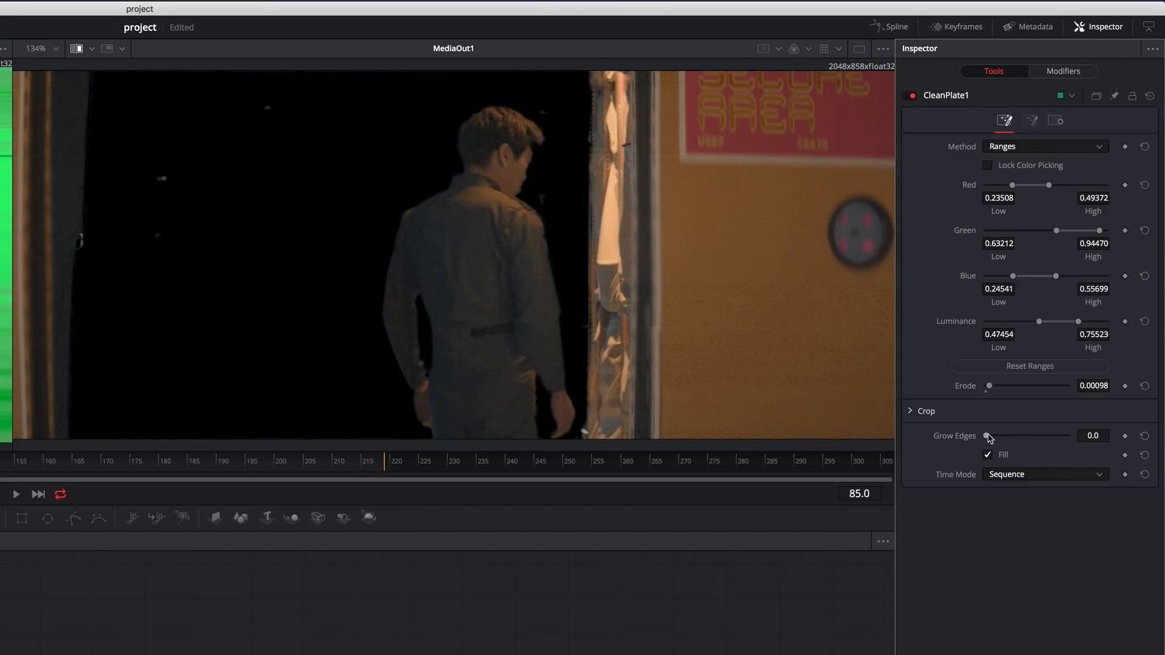
left_click_drag(987, 436, 995, 435)
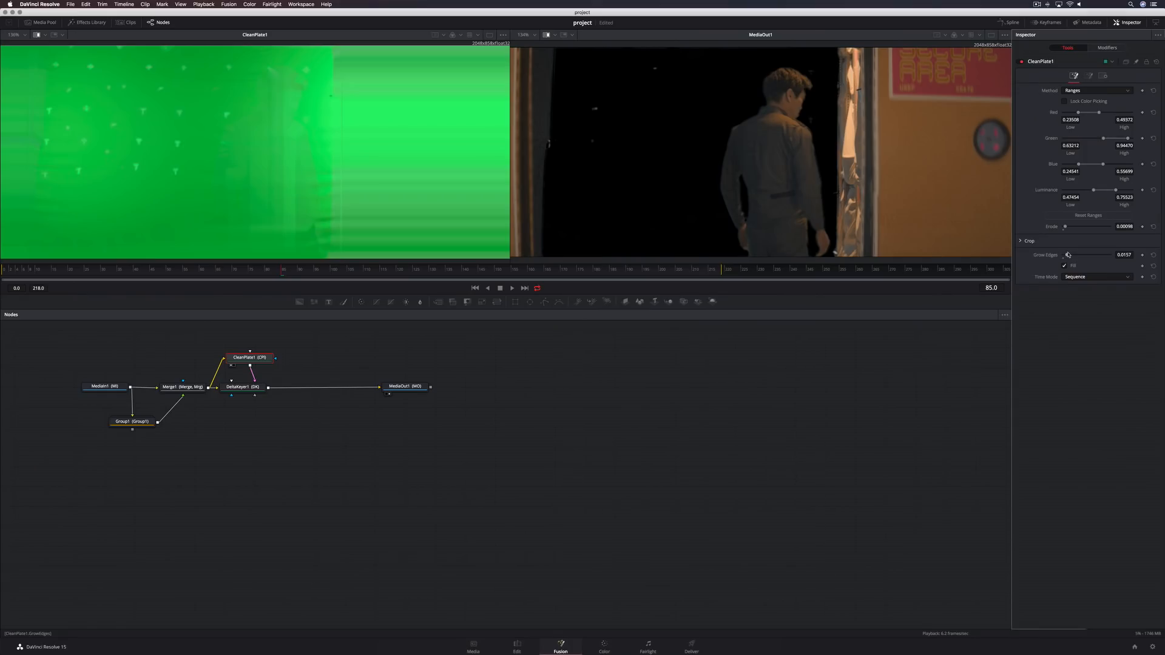
Step: Inspect DeltaKeyer1's Matte view, set its matte Threshold to 0.057 low and 0.777 high, and return to the Final Result view
left_click(243, 386)
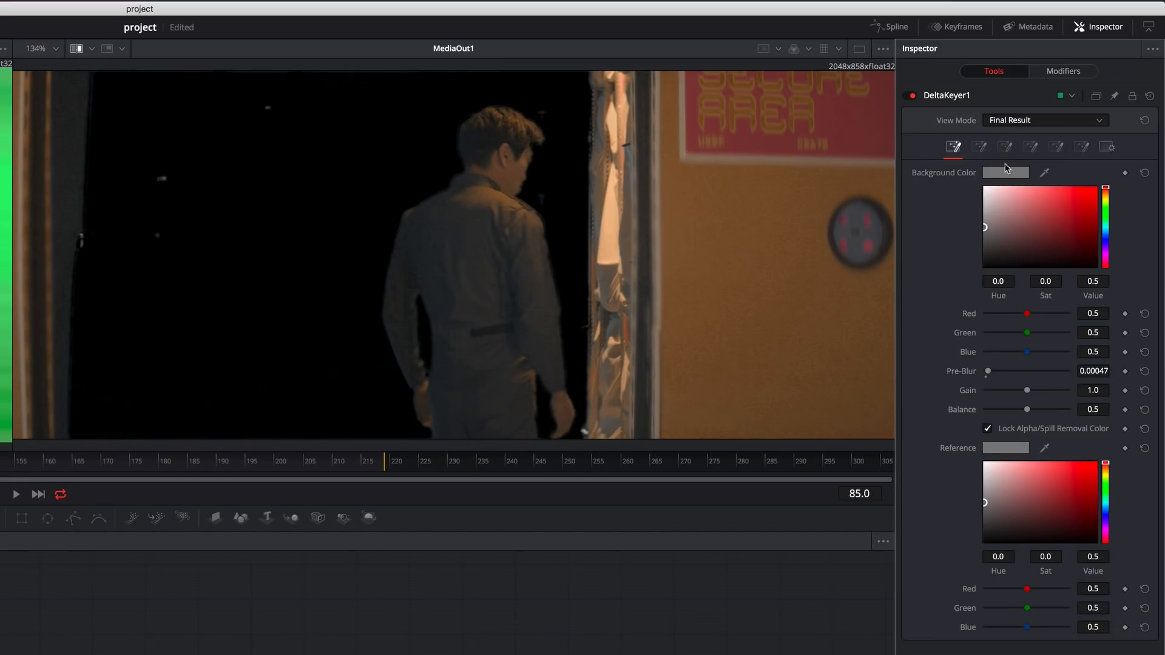
left_click(1007, 120)
left_click(1007, 134)
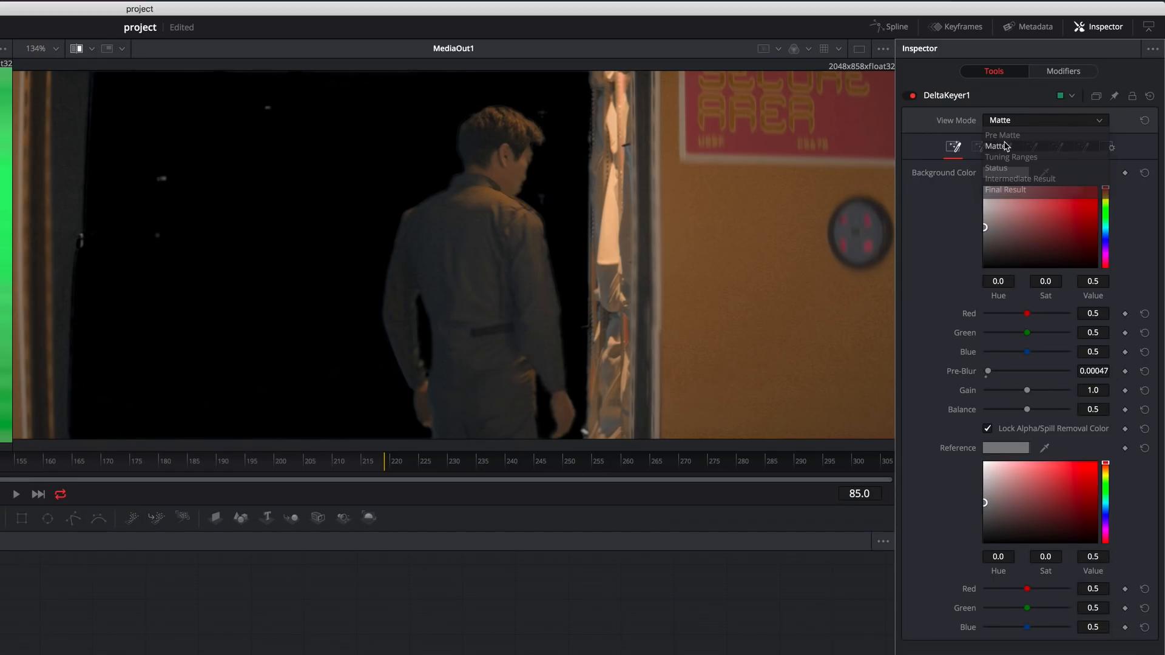
left_click(1005, 147)
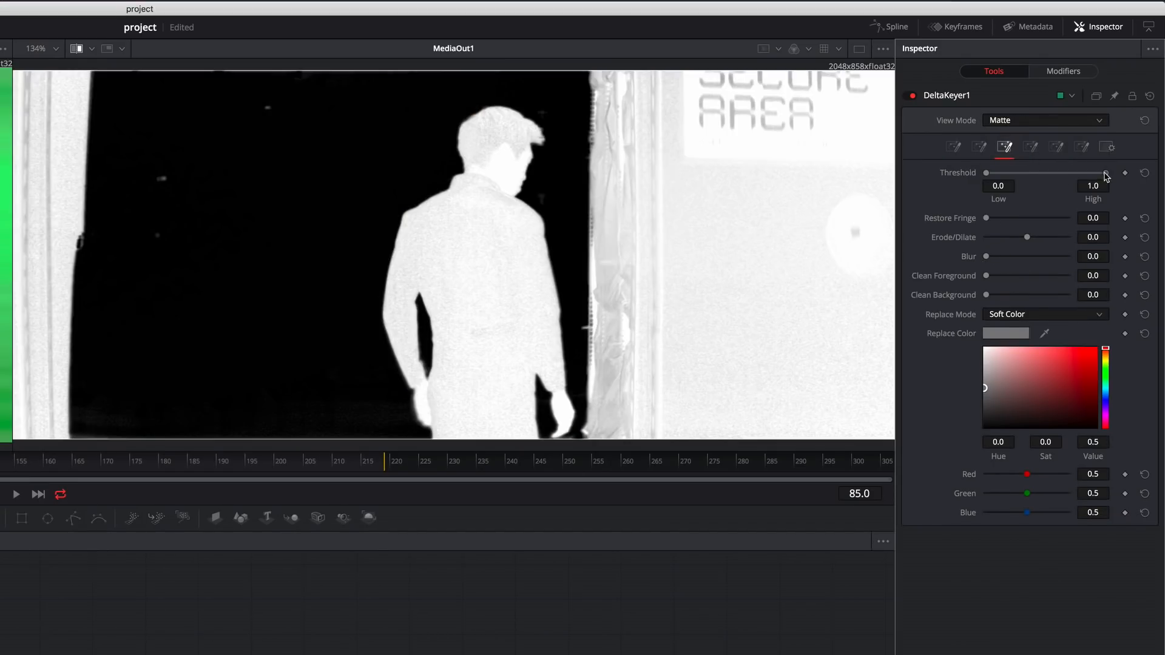
left_click_drag(1105, 173, 1080, 177)
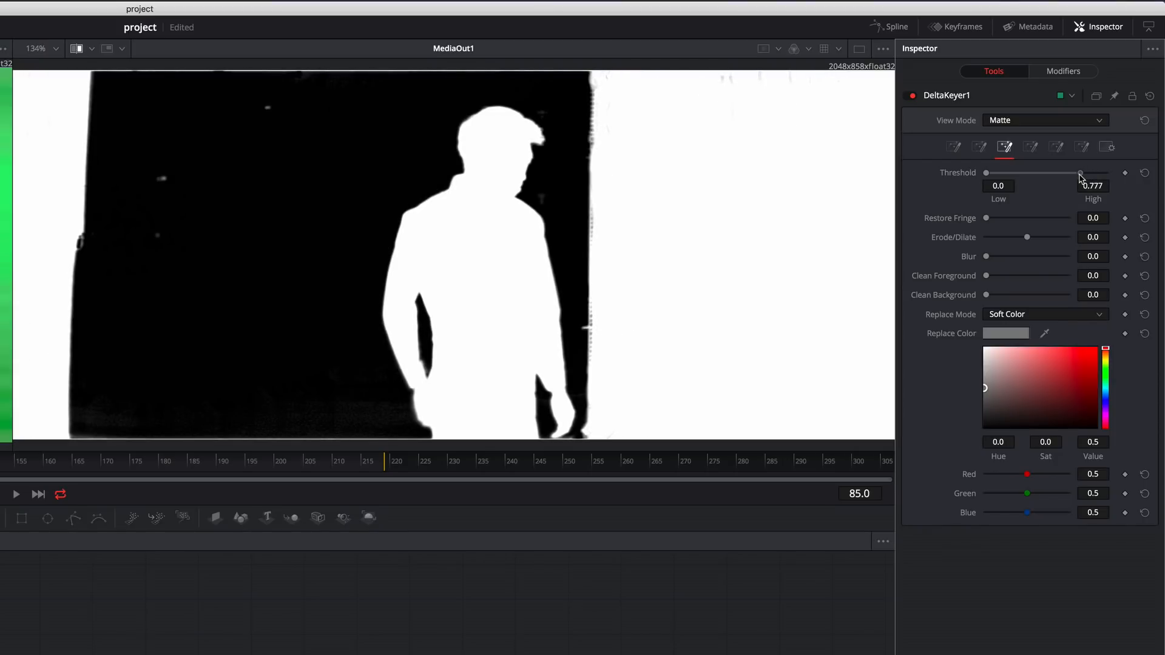
left_click_drag(985, 174, 994, 176)
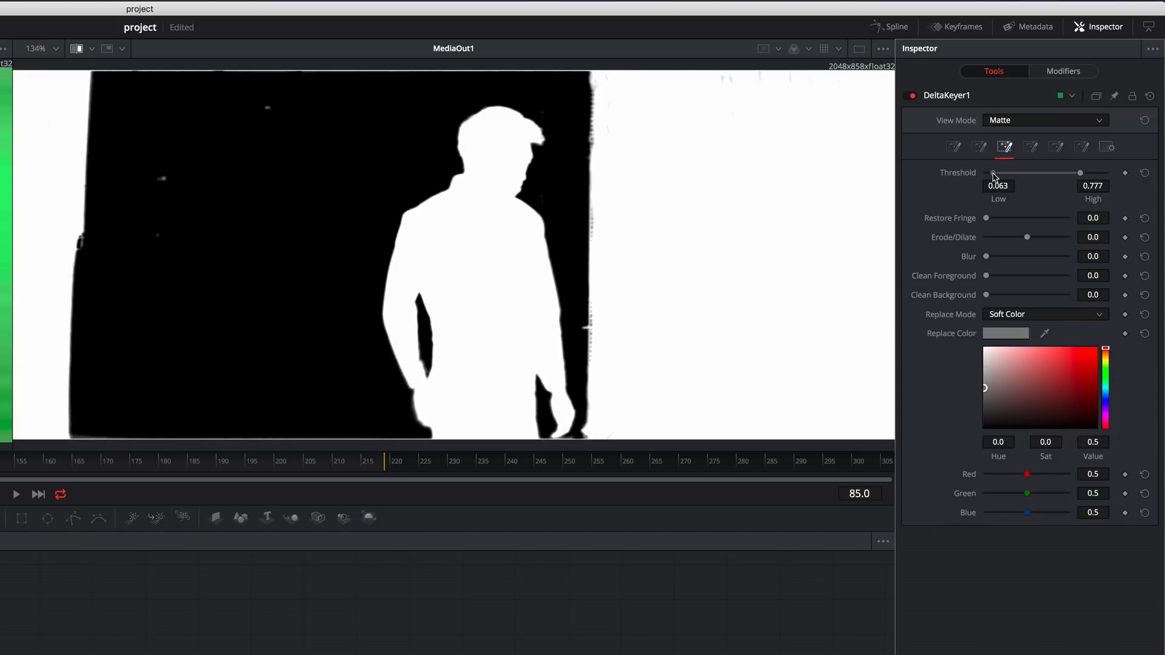
left_click(1005, 121)
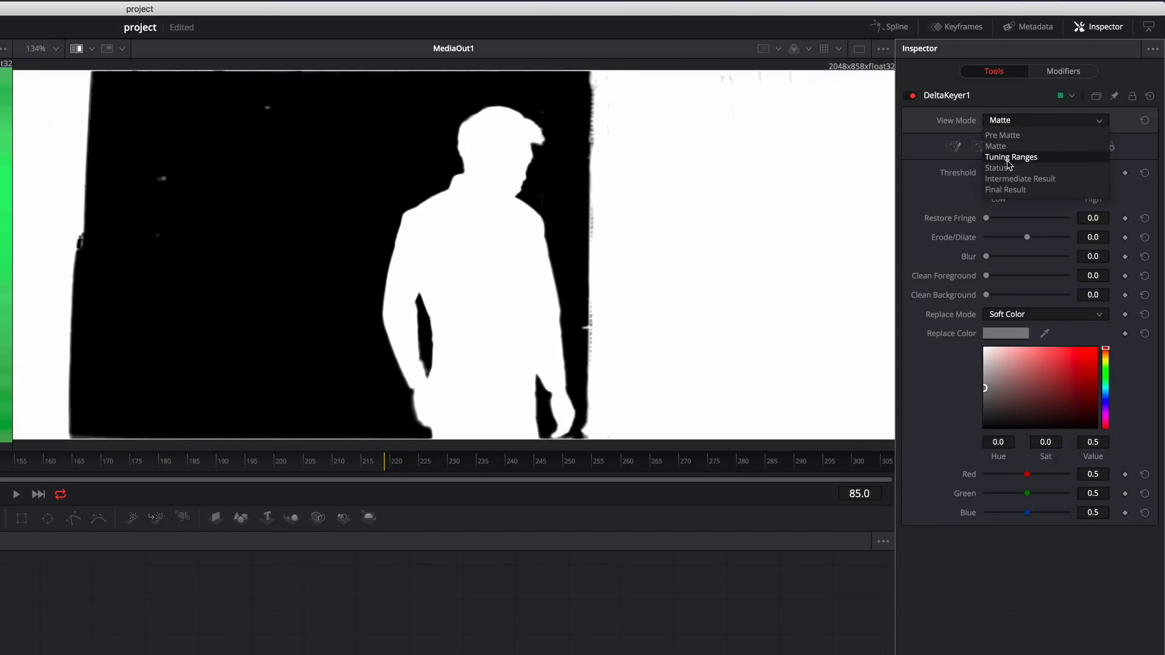
left_click(1005, 190)
Step: Set DeltaKeyer1's Replace Mode to Hard Color and group it with the CleanPlate1 node
left_click(1008, 314)
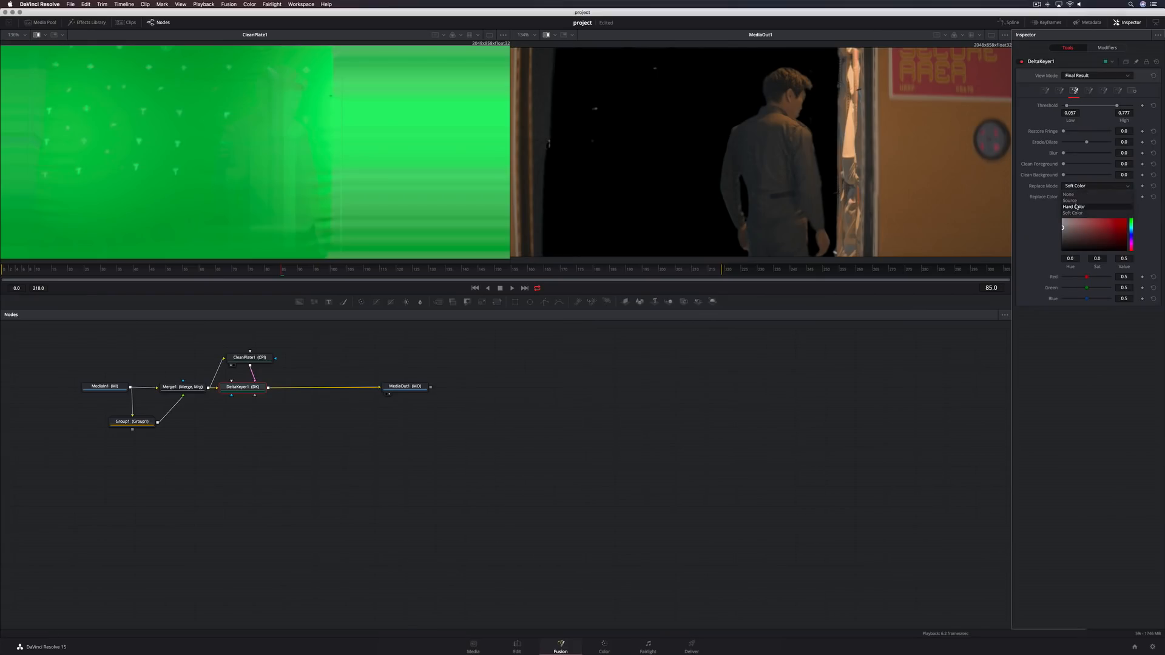
left_click(1076, 207)
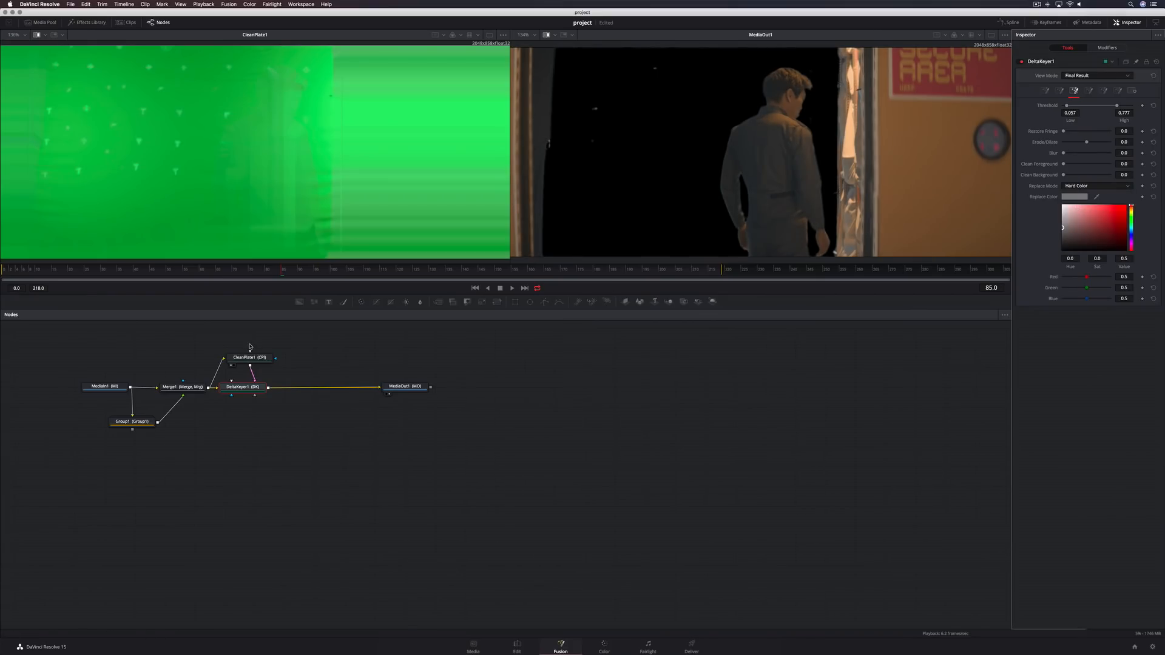
left_click_drag(249, 347, 258, 397)
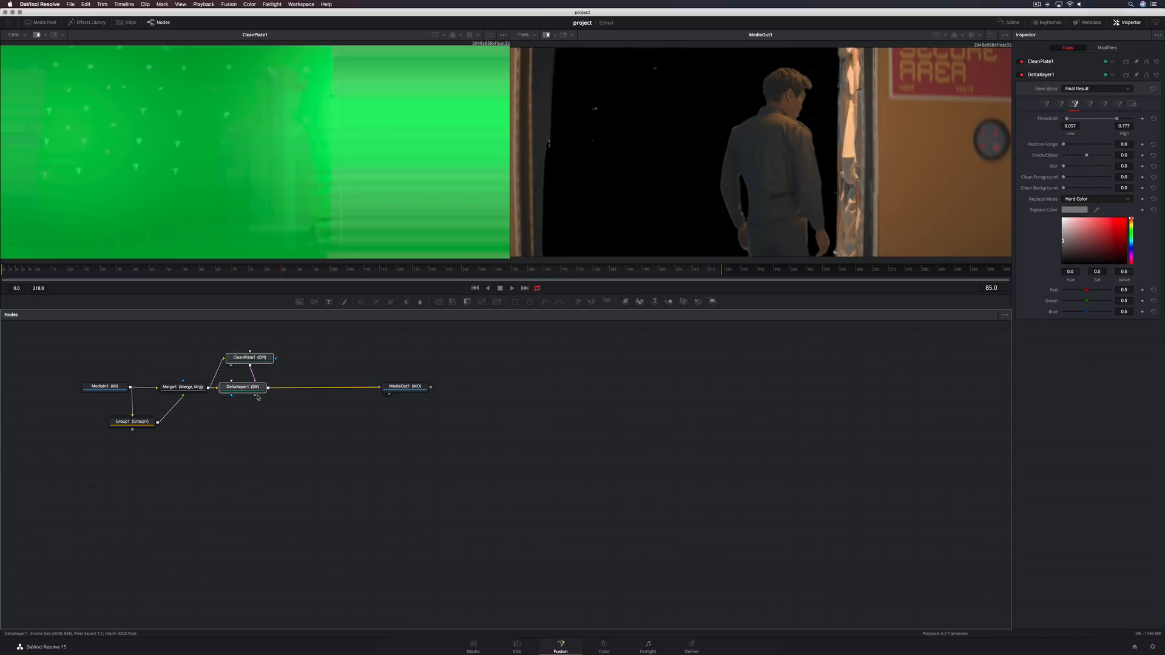
key("super+g")
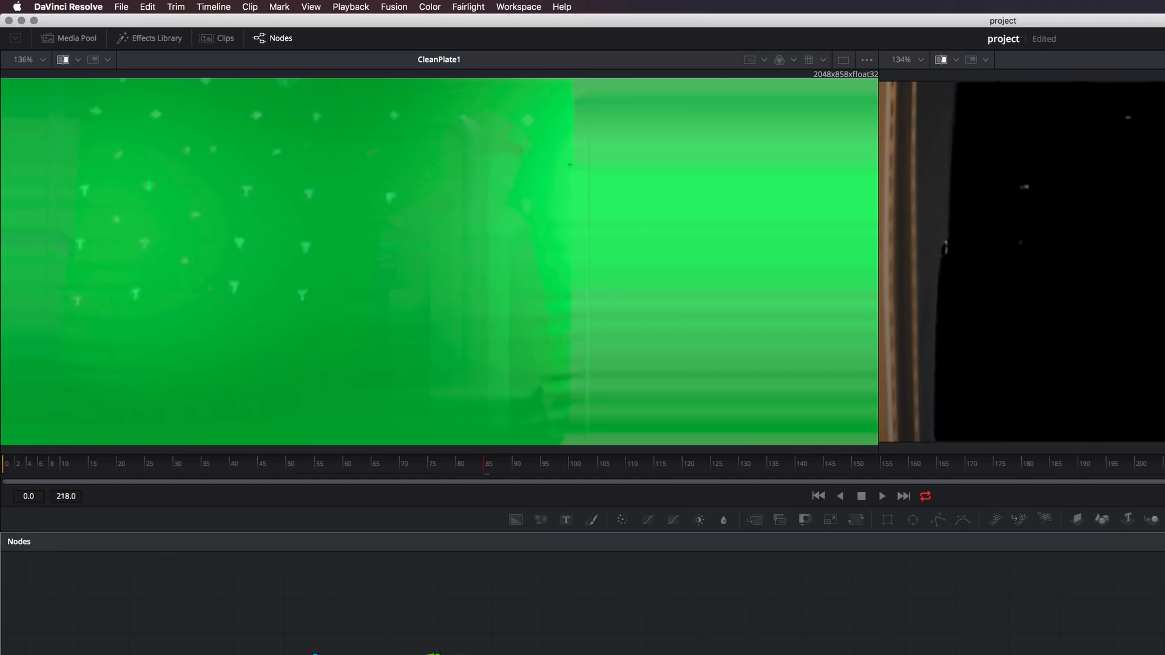
Step: Add the Planet and Pod Windows images from the VFX Pulls bin to empty space in the node graph beyond MediaOut1
left_click(68, 38)
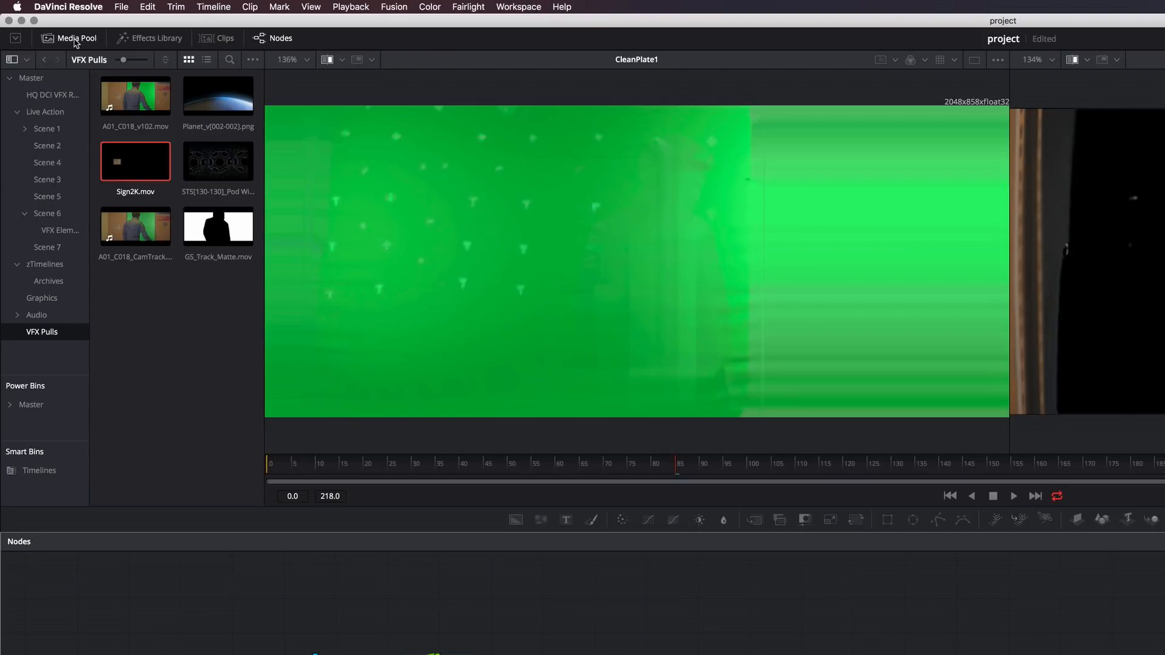
left_click(213, 93)
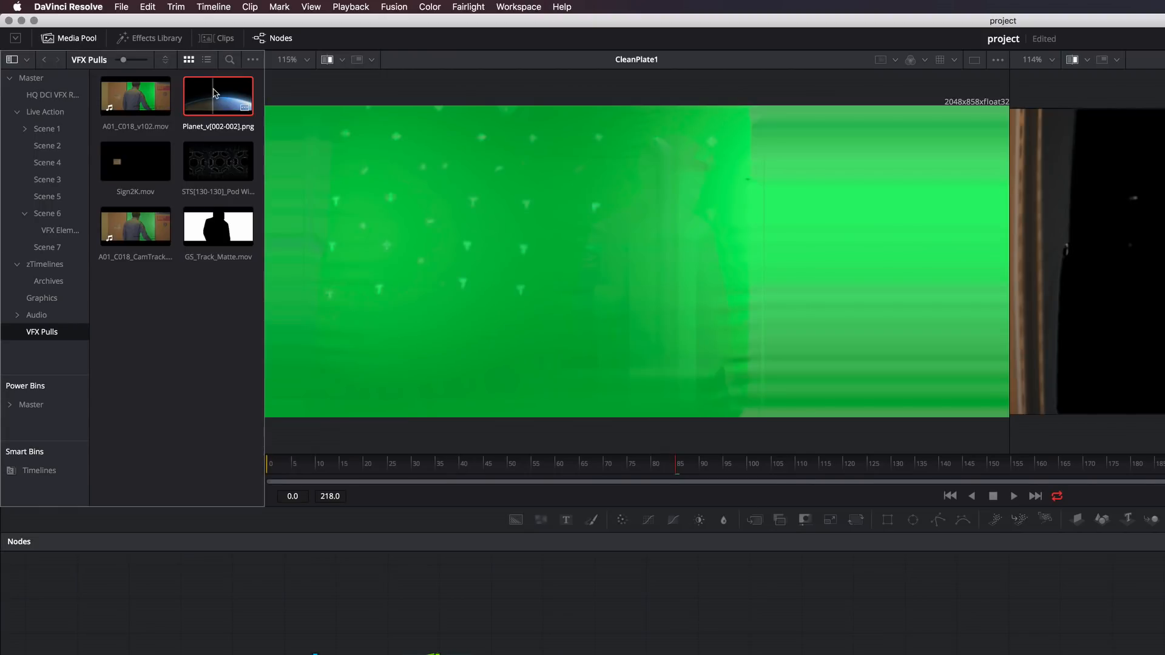
left_click(214, 146, "super")
left_click_drag(217, 104, 831, 597)
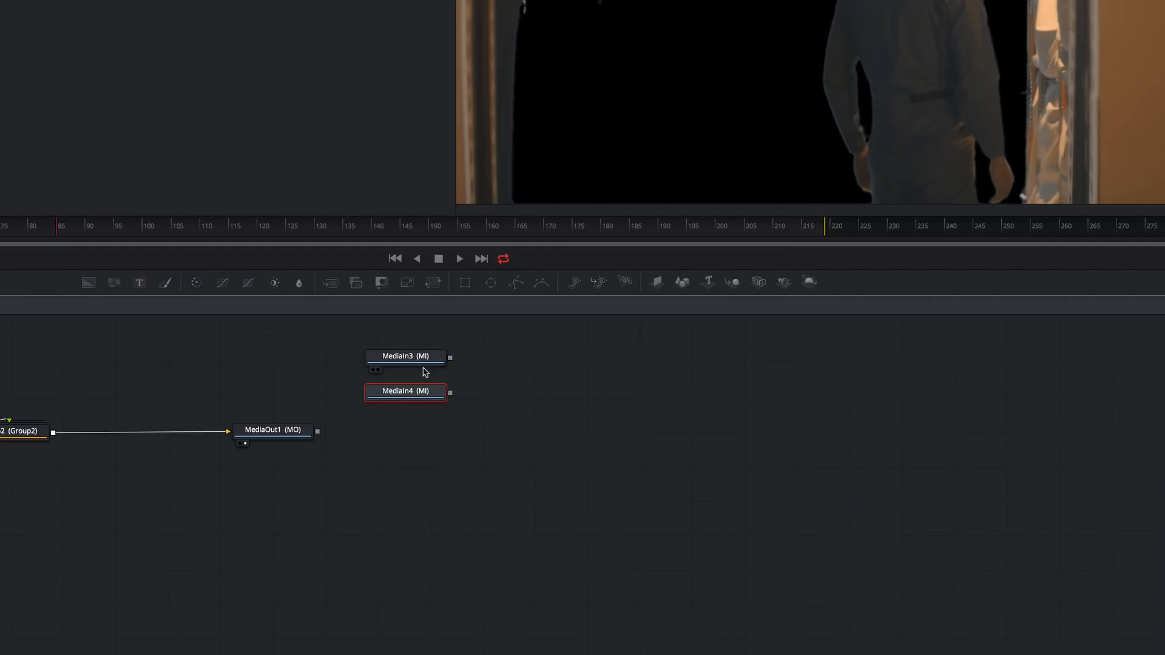
Step: Show the MediaIn3 planet image in the first viewer and rename its node Planet
left_click(416, 362)
key("1")
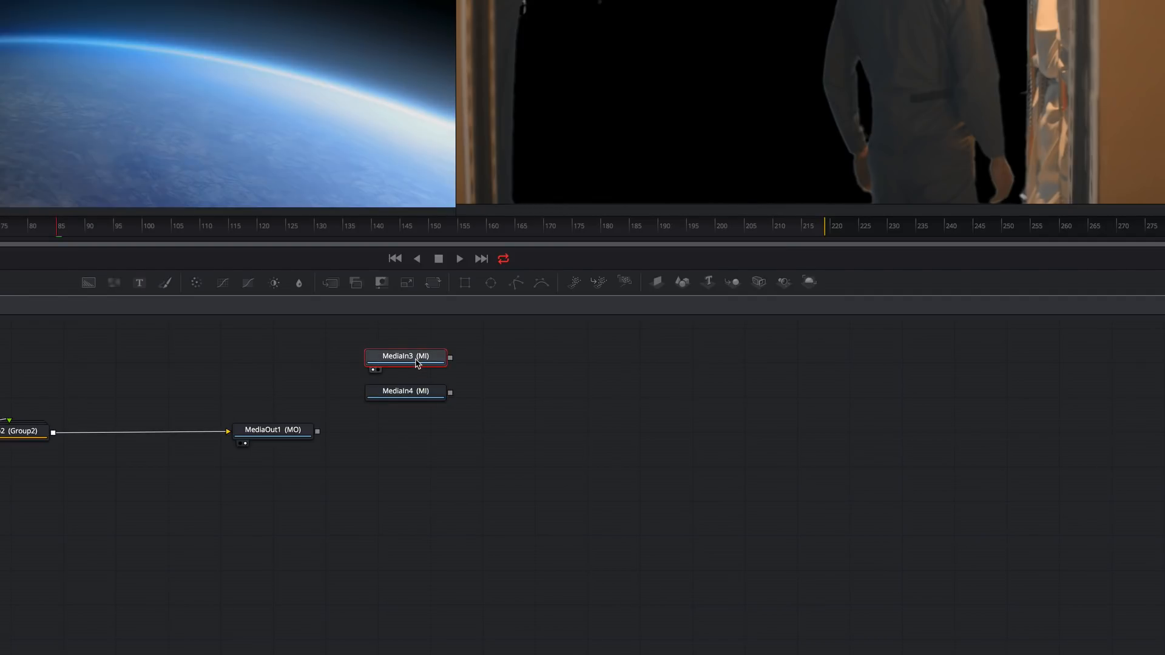
right_click(416, 363)
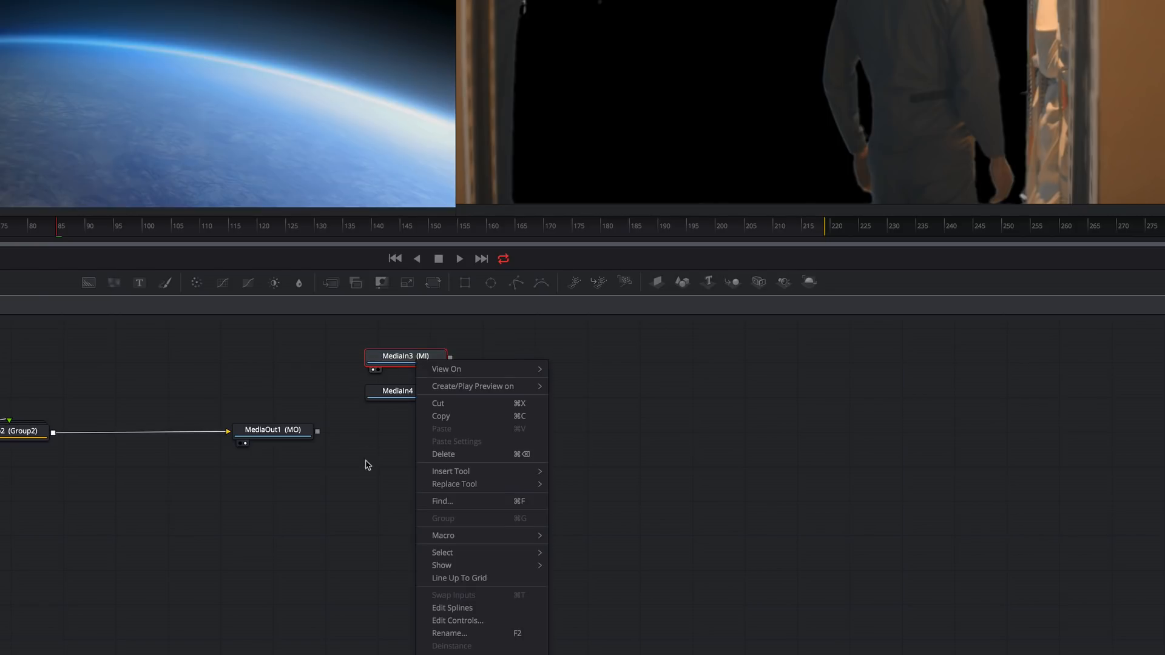
left_click(455, 633)
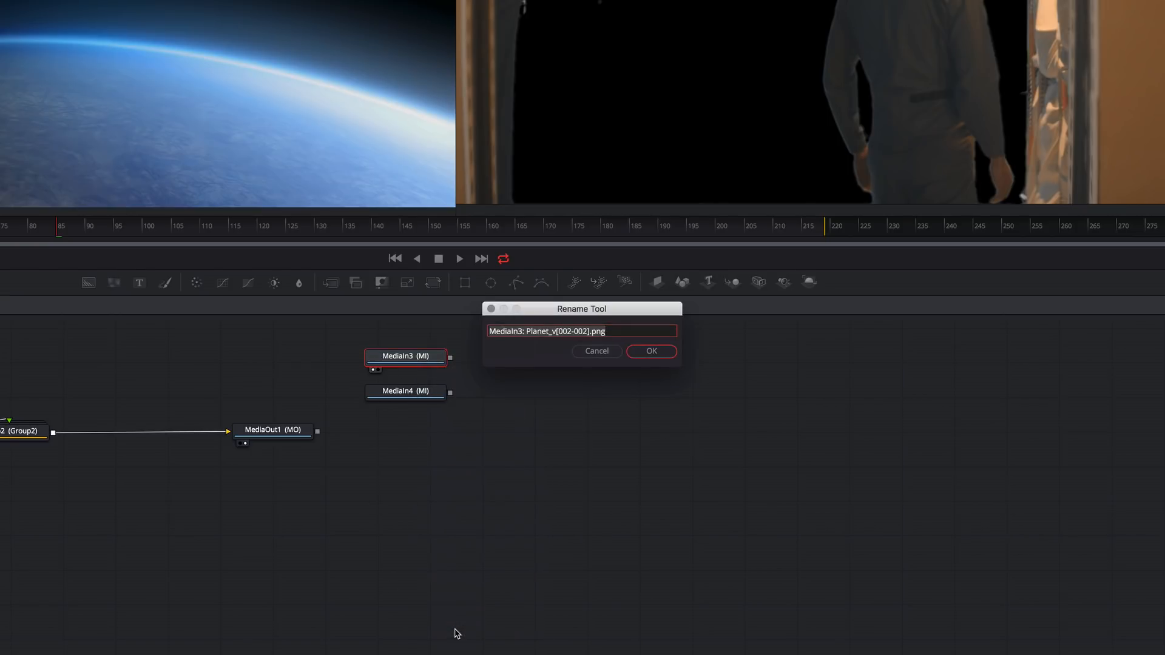
type("Planet")
key("Return")
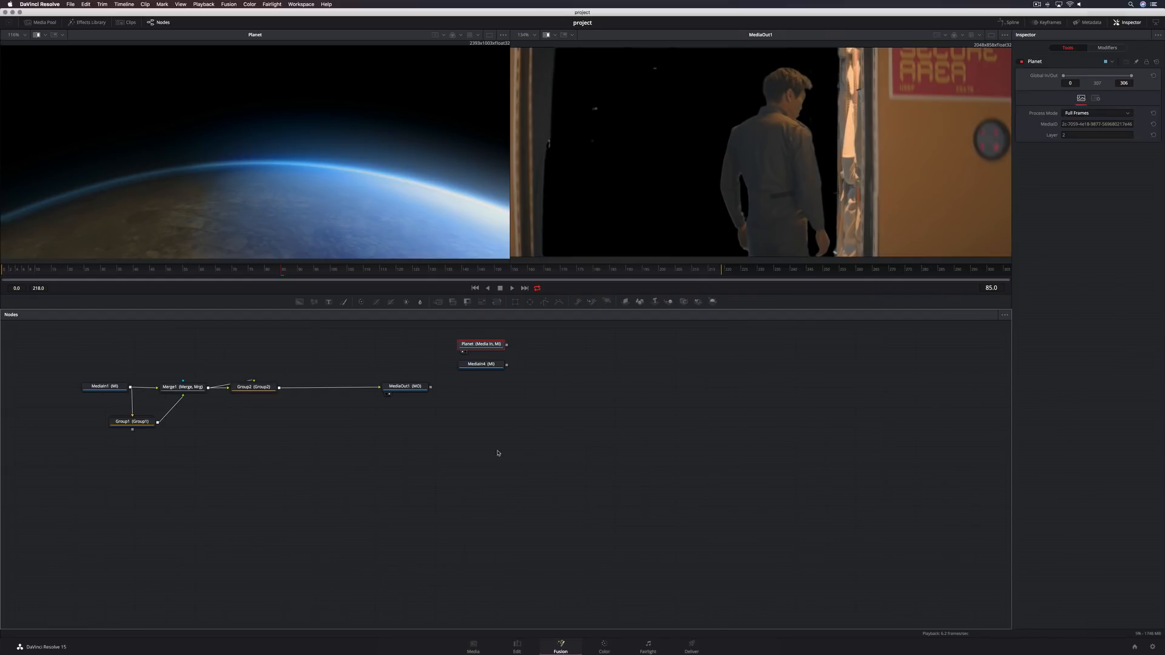
Step: Show the MediaIn4 pod windows image in the first viewer and rename its node Ship
left_click(486, 364)
key("1")
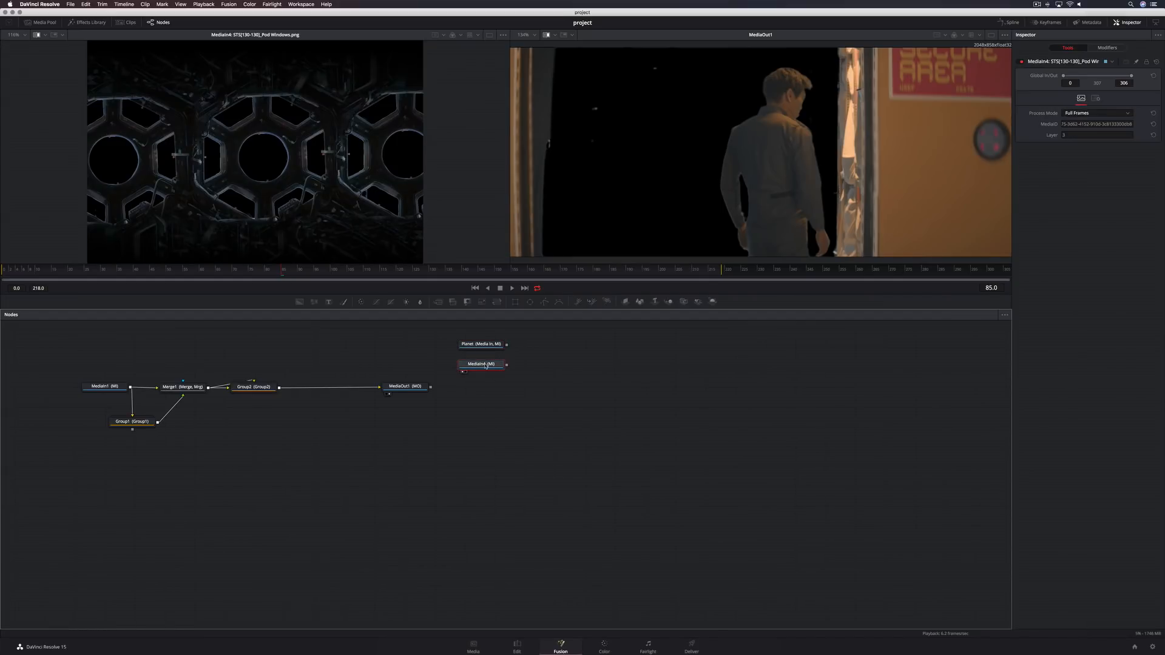
key("F2")
type("Ship")
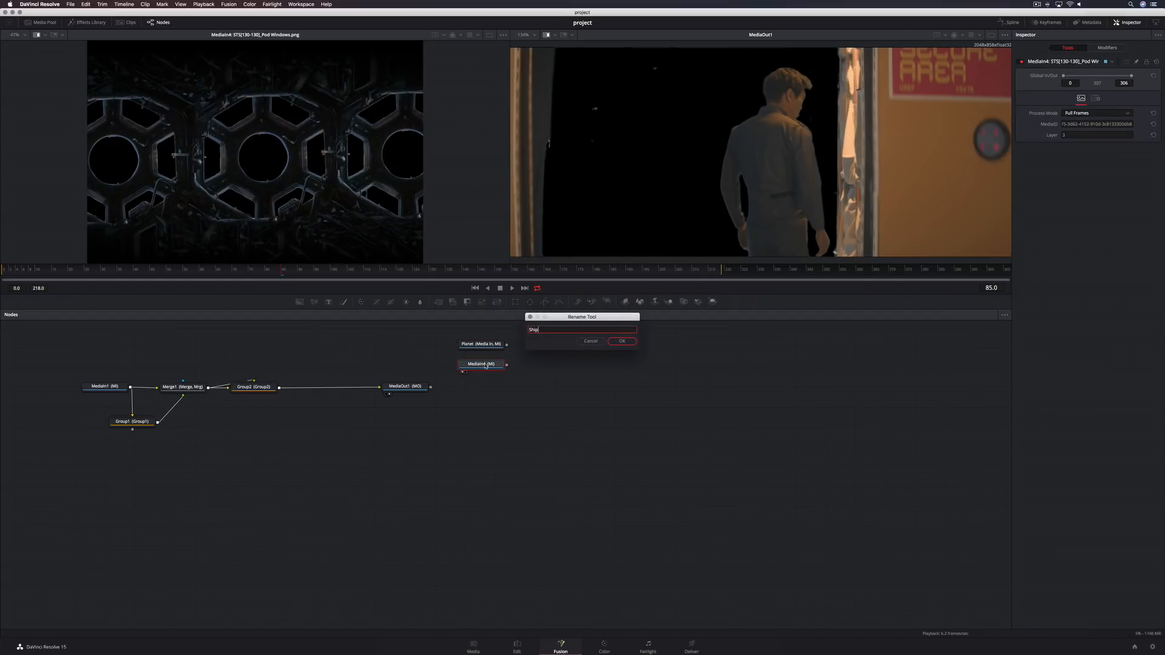
key("BackSpace")
key("BackSpace")
key("BackSpace")
key("Return")
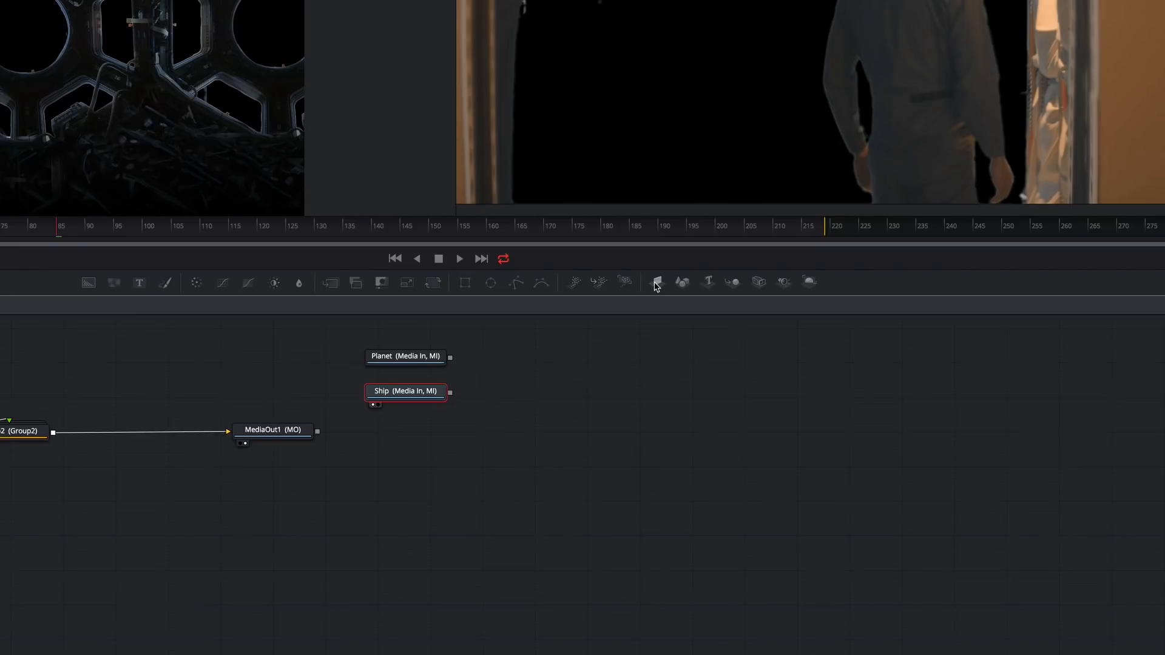
Step: Attach an Image Plane 3D node to both Ship and Planet, and add a Merge 3D node beside them to combine the planes
left_click(625, 301)
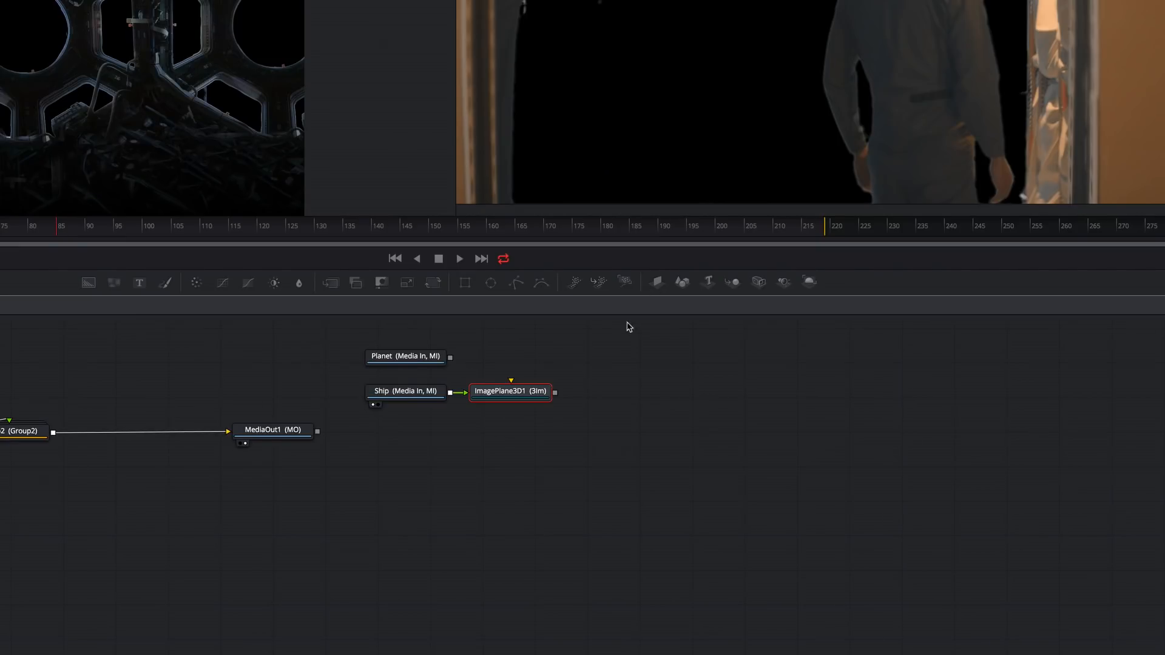
left_click(410, 357)
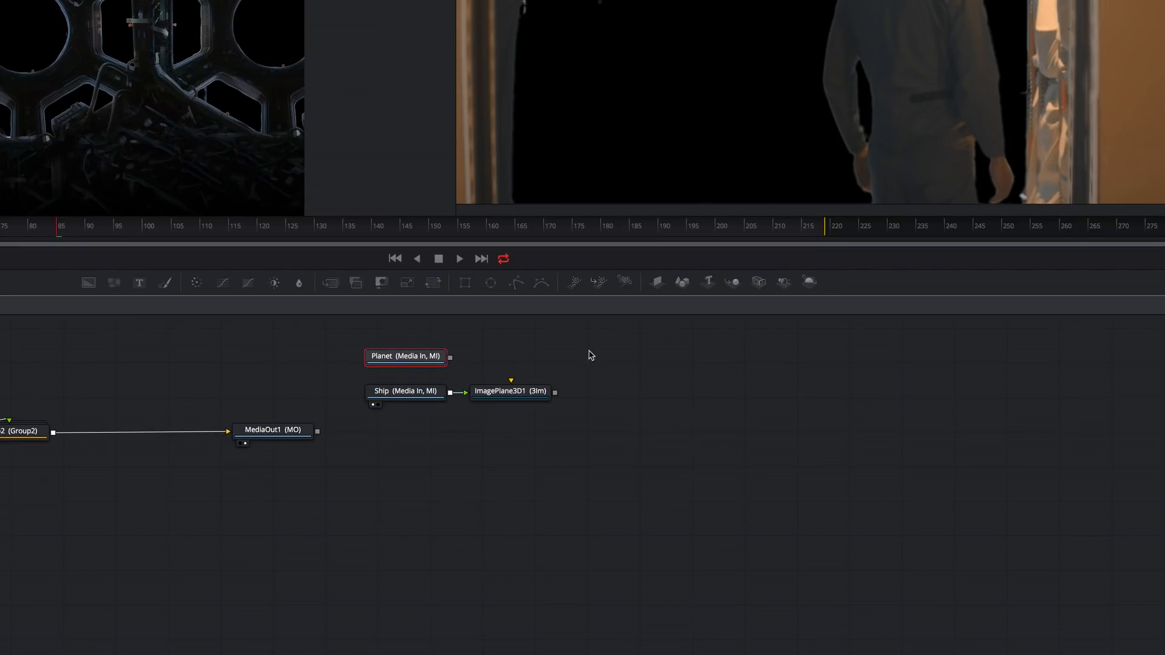
left_click(657, 282)
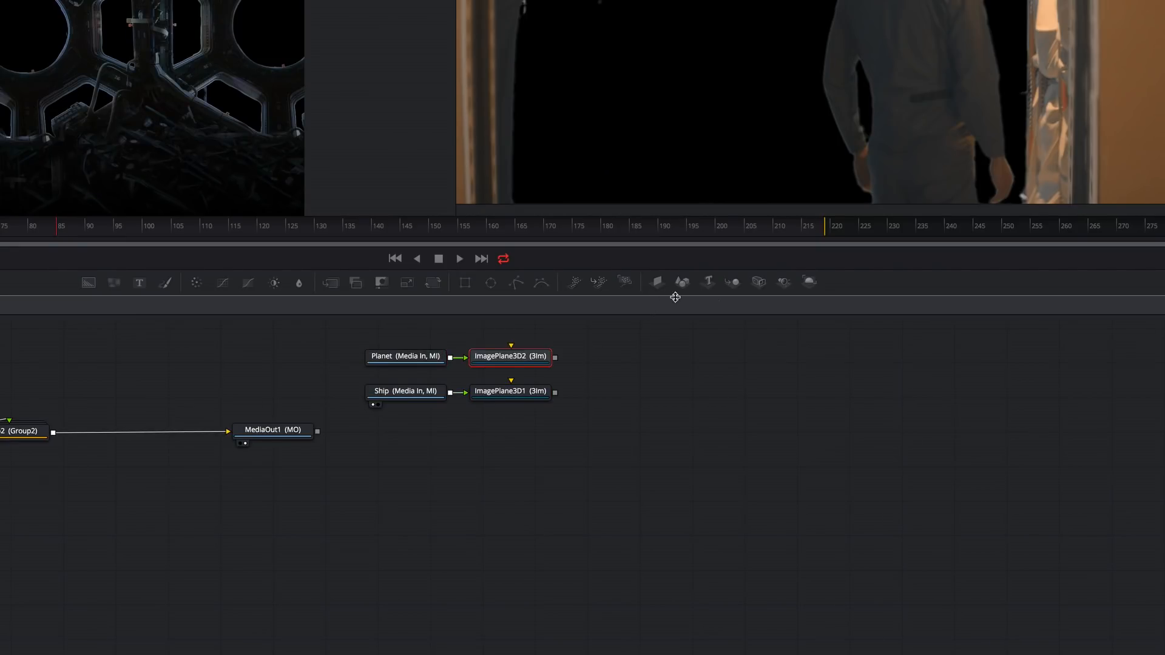
left_click_drag(732, 281, 609, 376)
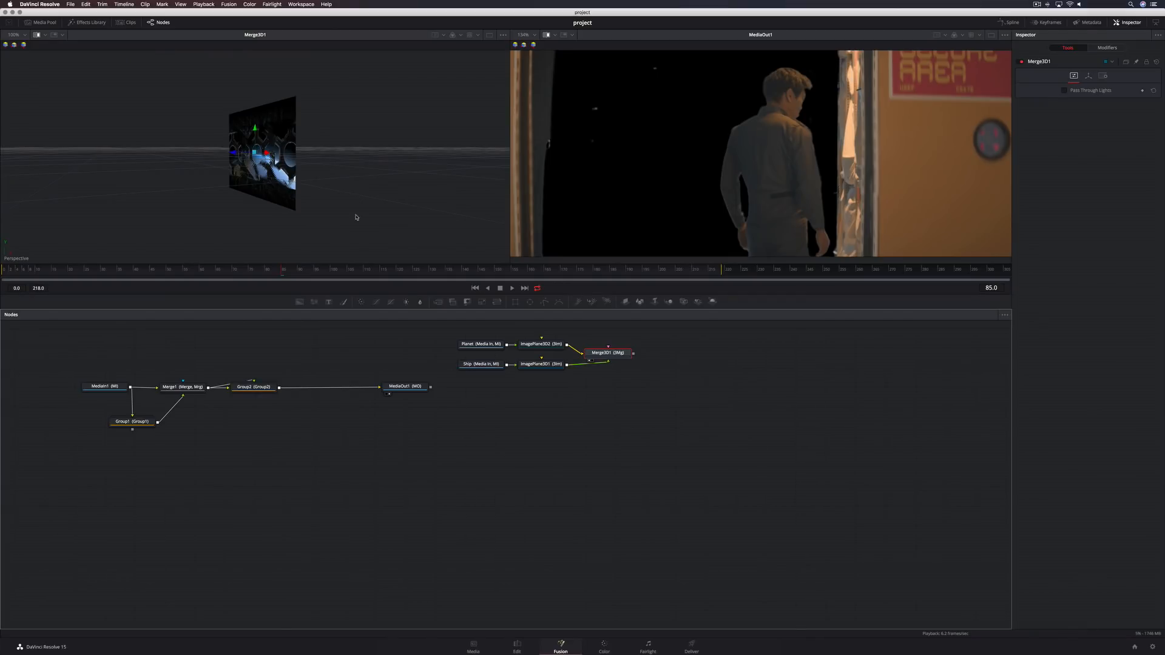
Step: View the original MediaIn1 shot in the first viewer and examine its camera movement, moving to frame 32
left_click(108, 386)
key("1")
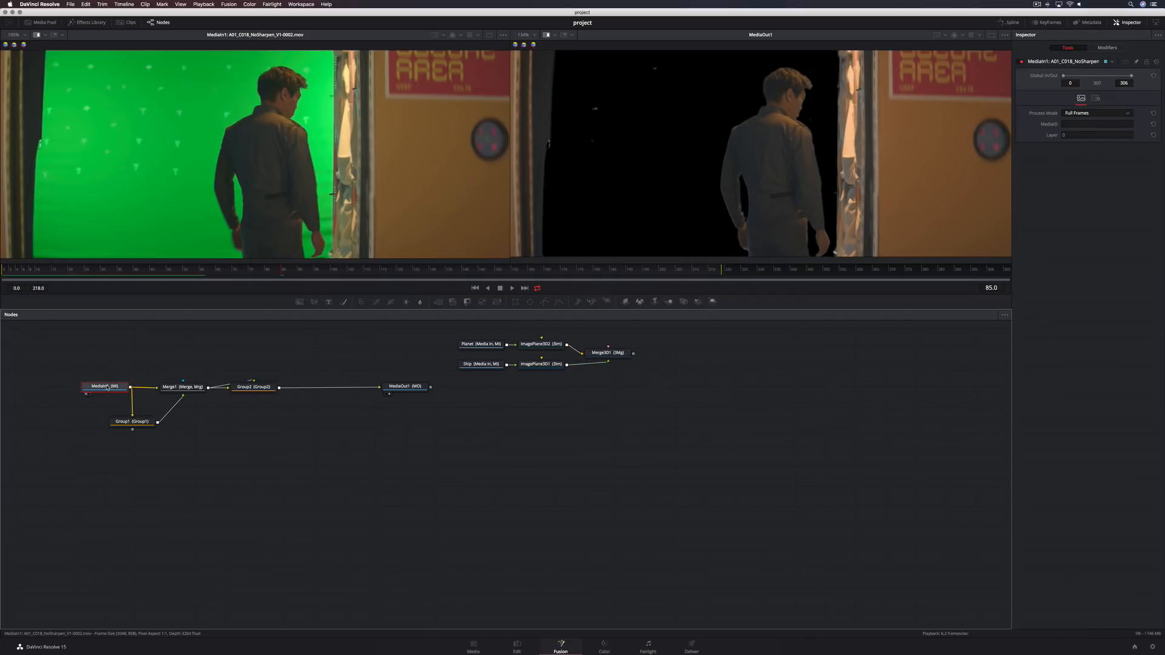
left_click(79, 275)
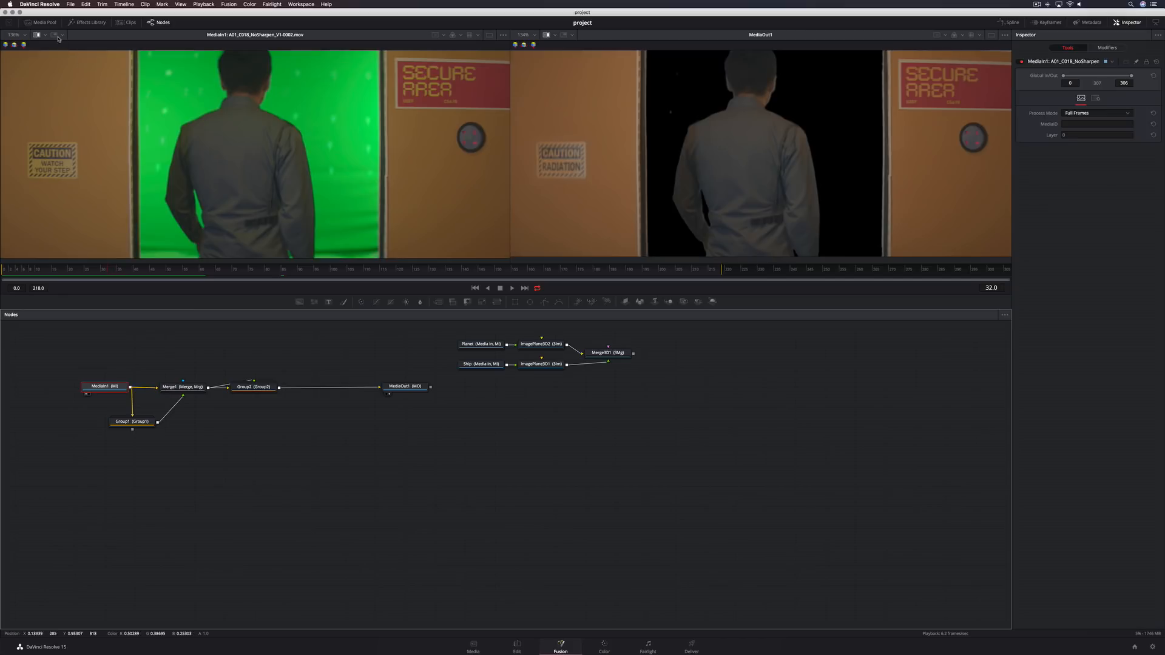
Step: Add the A01_C018_CamTrack clip and GS_Track_Matte.mov from the VFX Pulls bin and place them to the right of Merge3D1
left_click(41, 22)
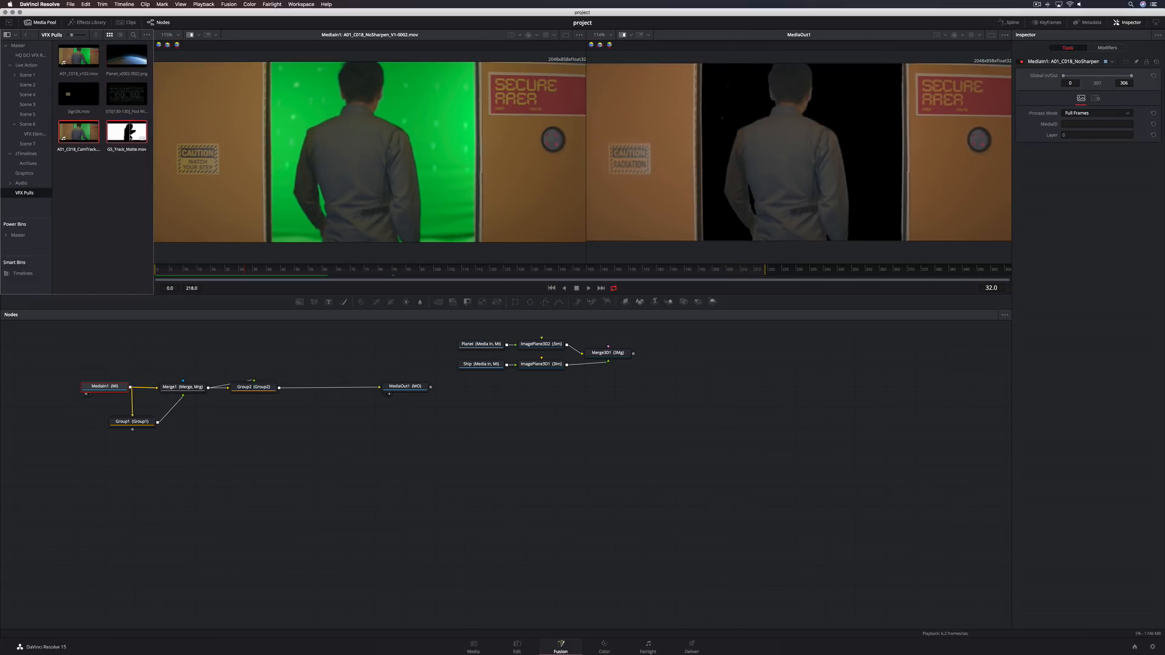
left_click_drag(129, 137, 847, 485)
key("Delete")
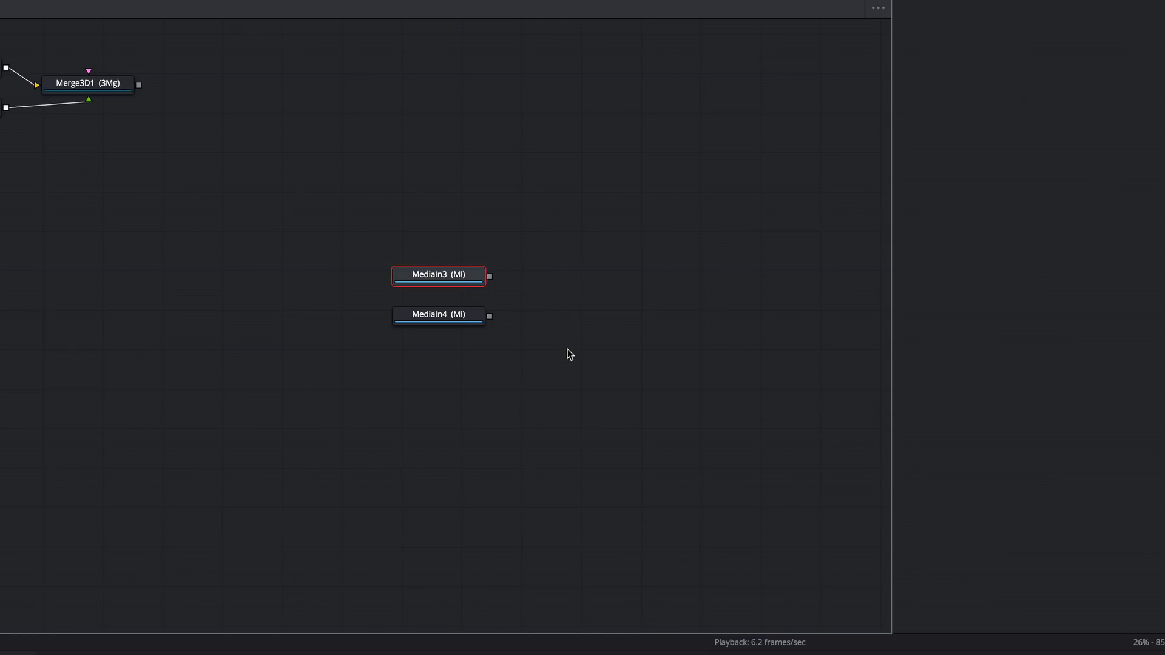
left_click_drag(417, 245, 464, 314)
left_click_drag(444, 273, 415, 138)
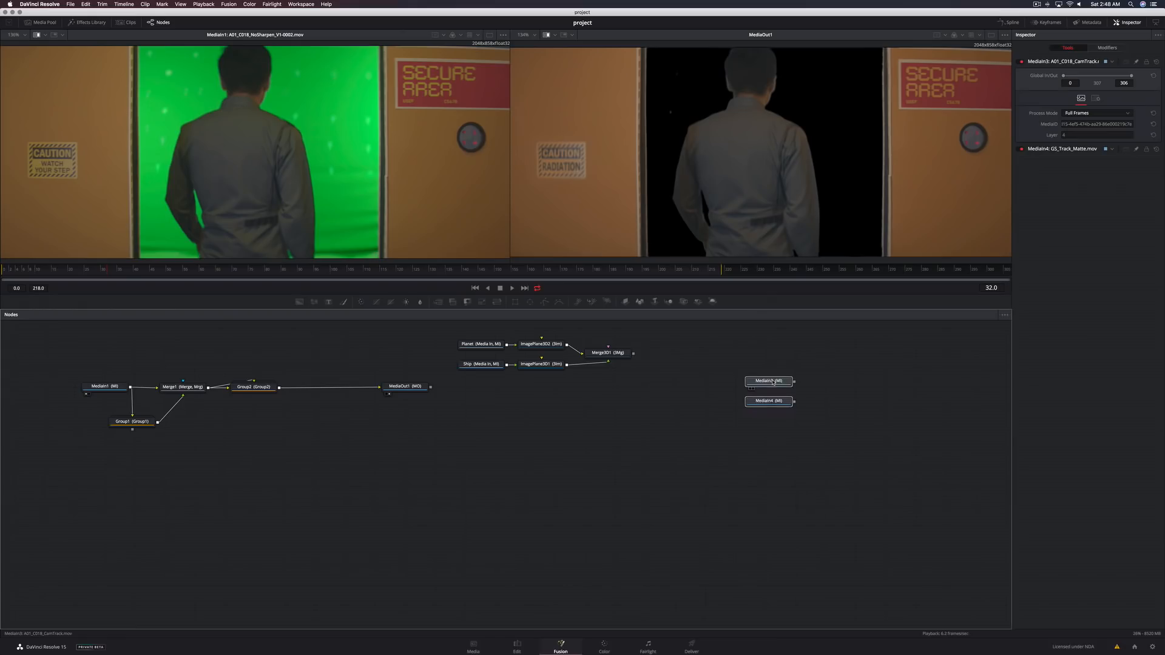
Step: Show the GS_Track_Matte.mov node in the second viewer and play it to examine the moving matte
left_click_drag(774, 383, 773, 379)
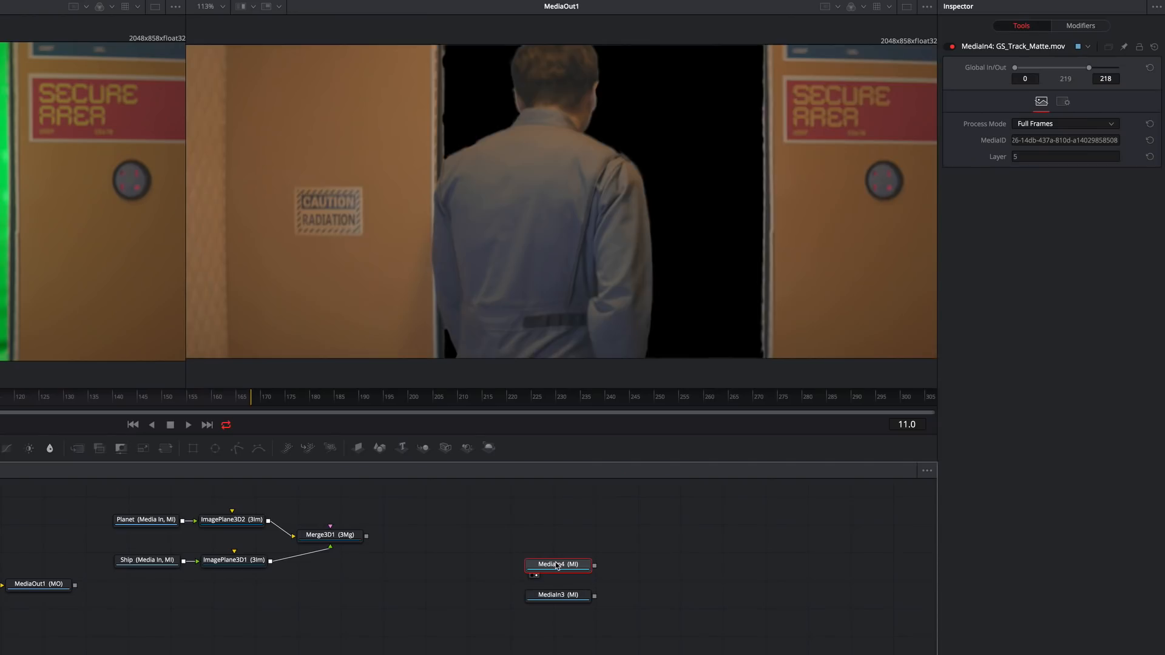
key("2")
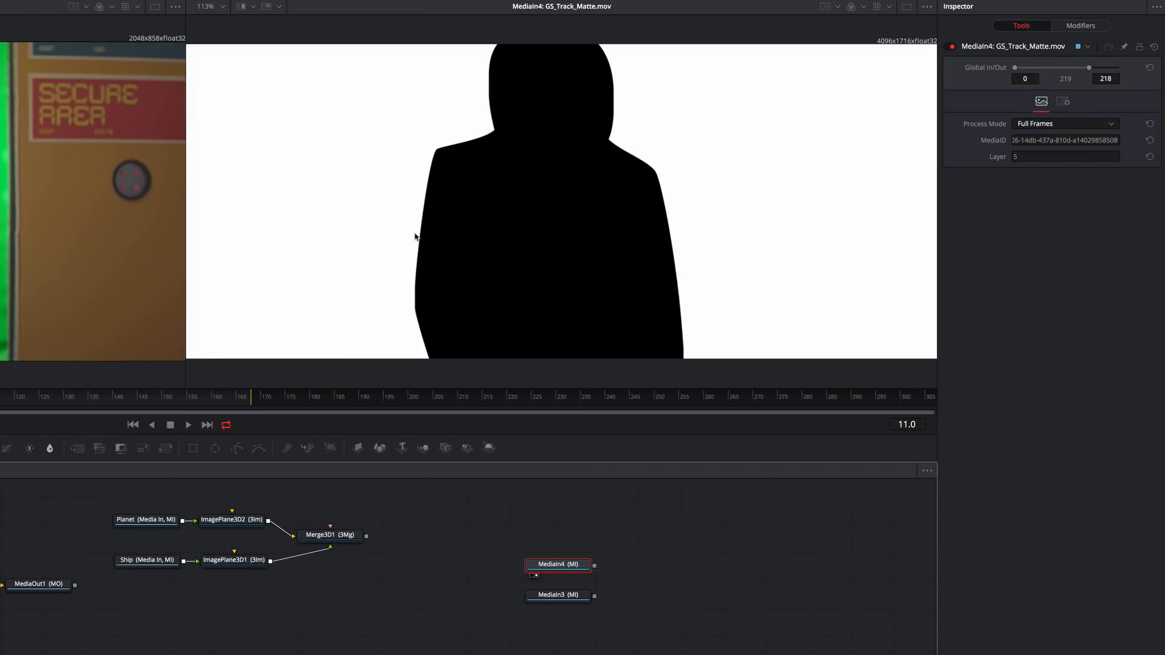
key("space")
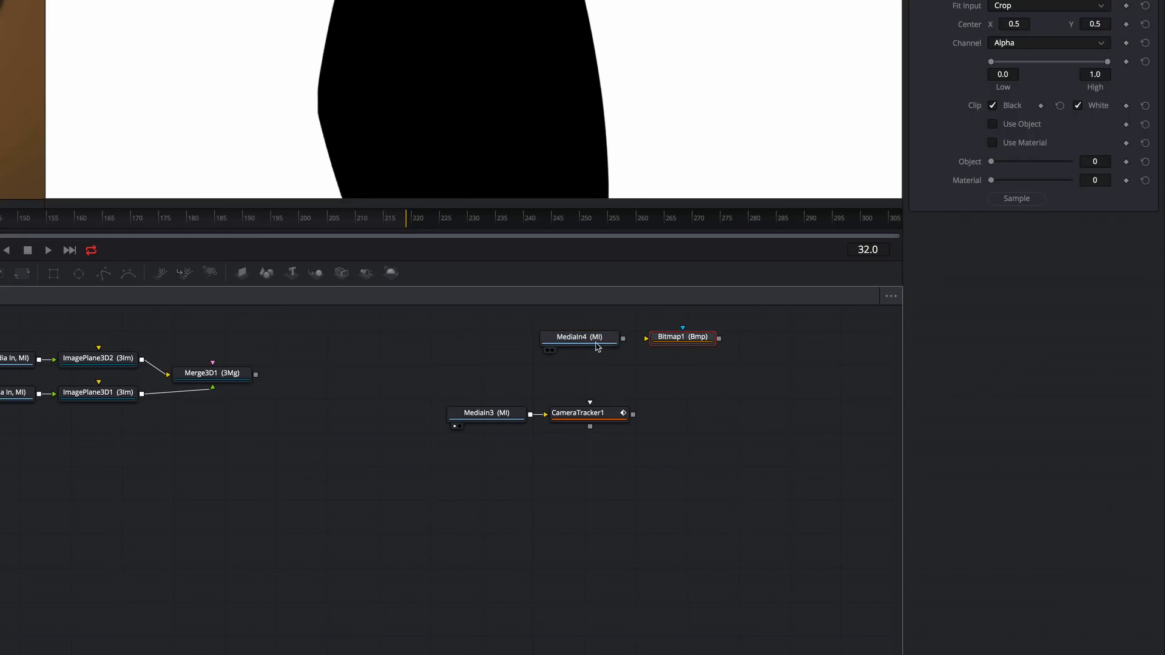
Step: Connect MediaIn4 to the Bitmap1 mask node and set the bitmap's Channel to Luminance
left_click_drag(622, 338, 646, 338)
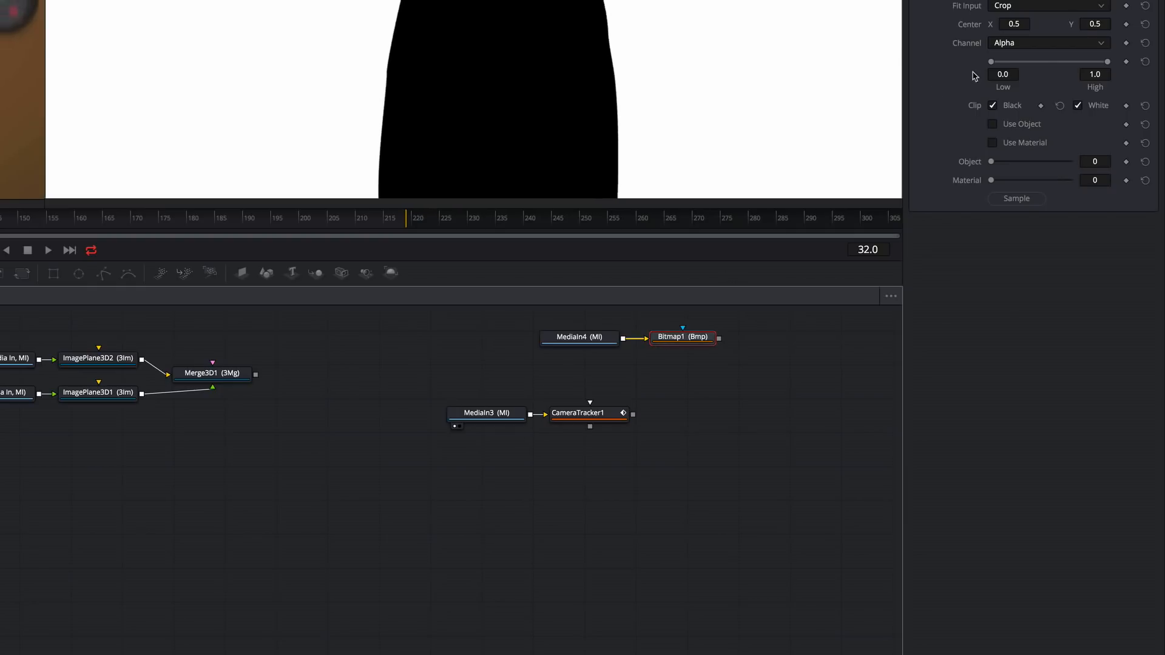
left_click(1002, 43)
left_click(1010, 111)
Step: Place Bitmap1 between MediaIn4 and CameraTracker1 and connect its output to the camera tracker's mask input
left_click_drag(697, 339, 596, 372)
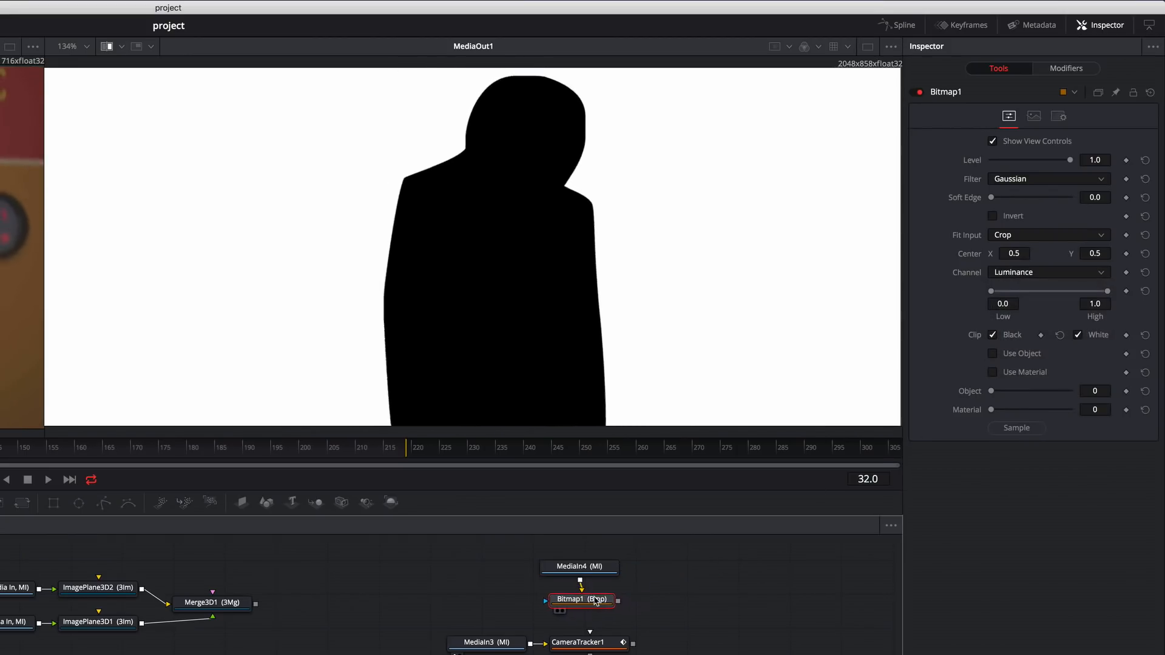
left_click_drag(595, 601, 592, 601)
left_click_drag(615, 601, 604, 641)
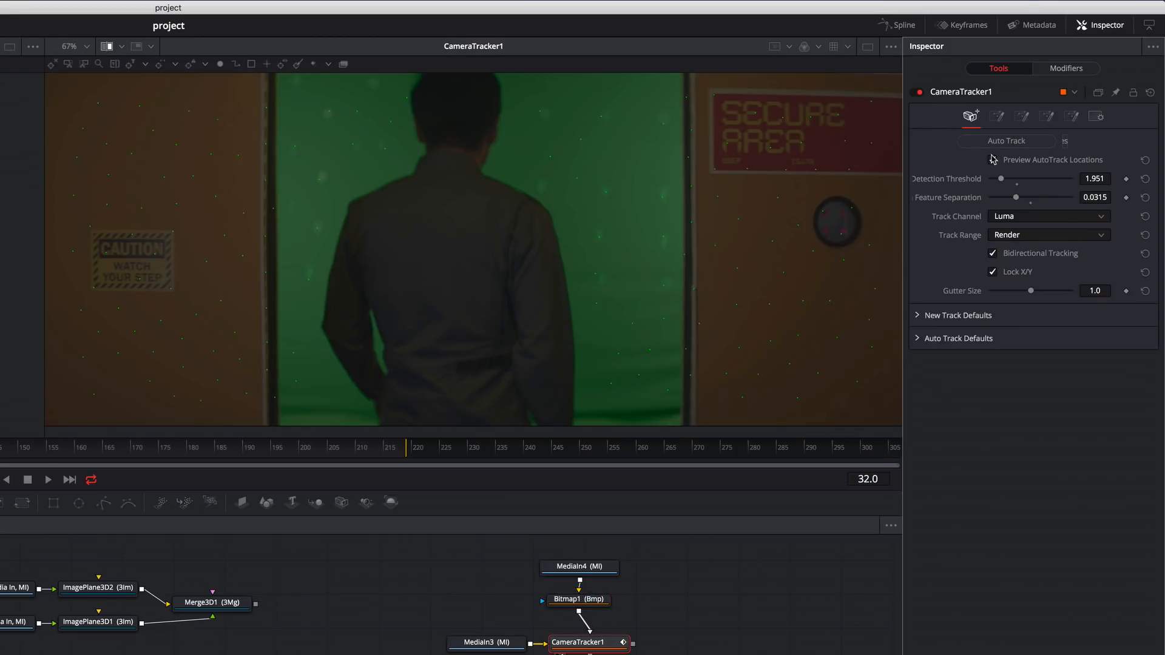
Step: Turn on the preview of auto-track locations for CameraTracker1 and run the automatic track
left_click(992, 160)
left_click(1005, 141)
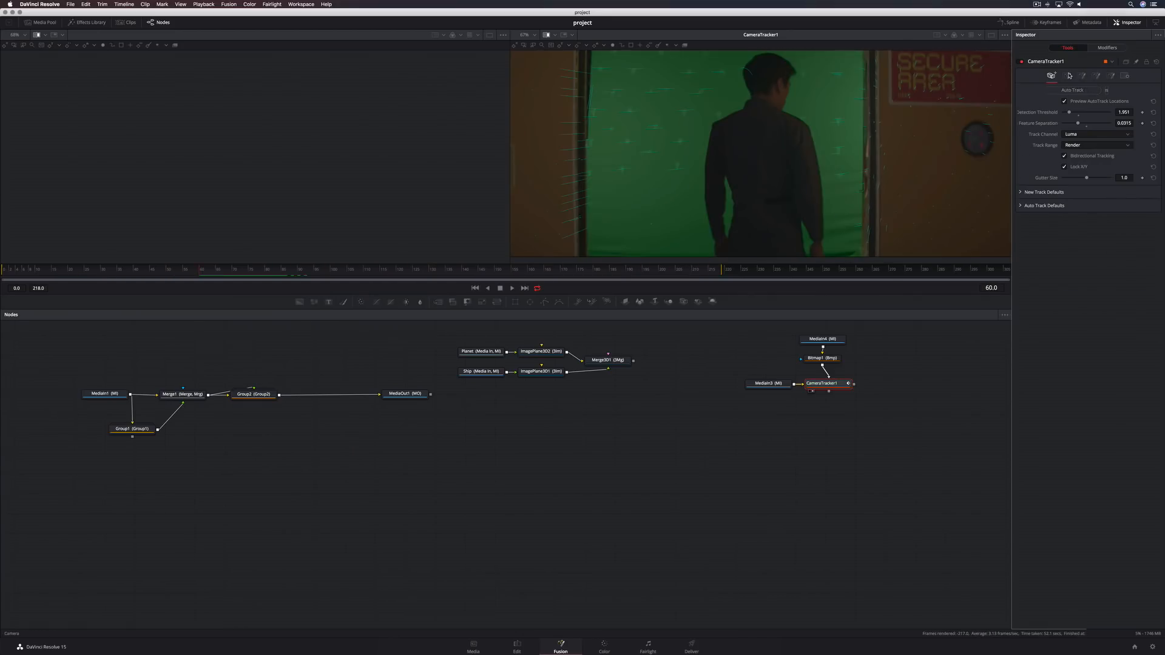
Step: Go through CameraTracker1's focal length and film gate settings and solve the camera motion
left_click(1066, 76)
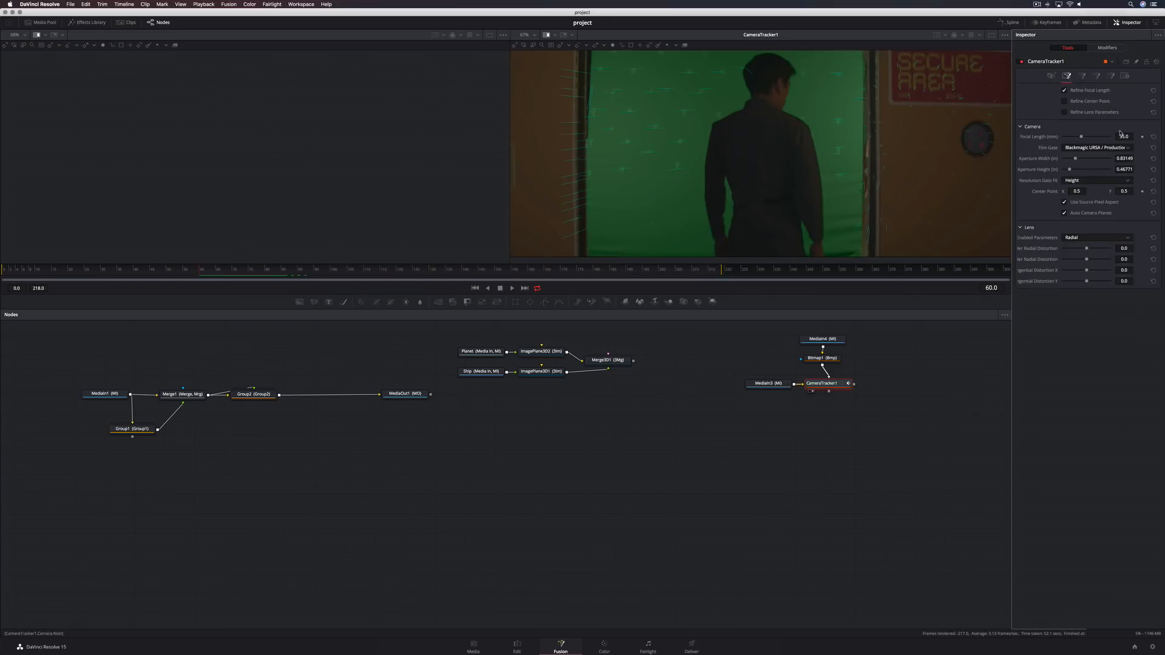
key("Tab")
key("Tab")
key("Tab")
left_click(1081, 77)
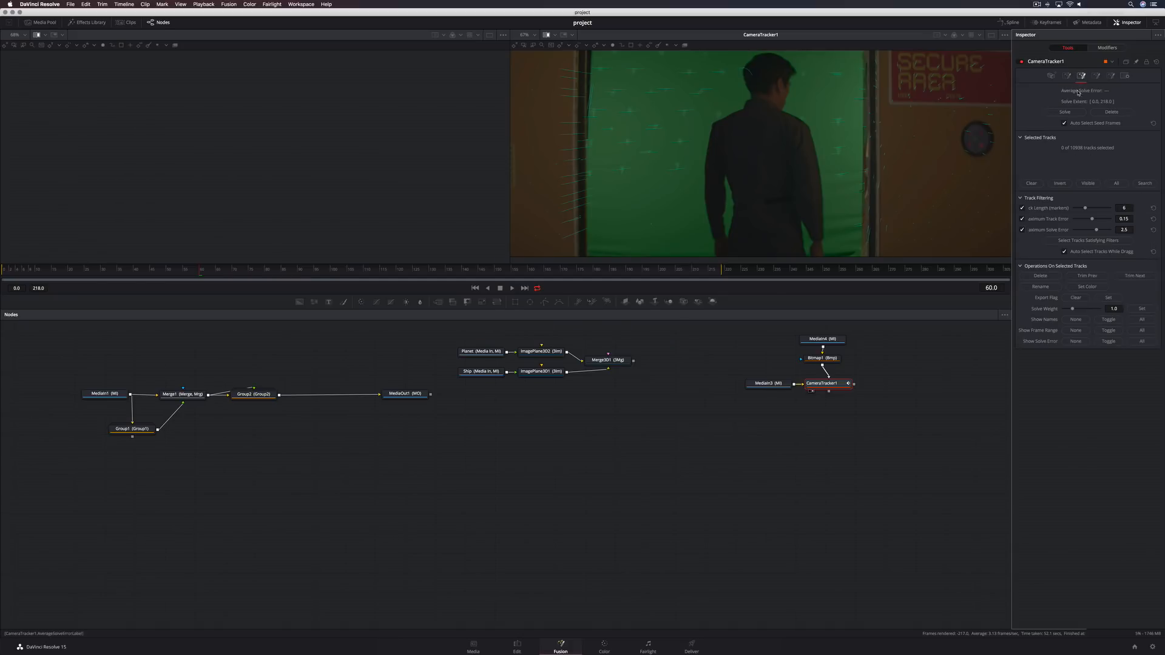
left_click(1064, 112)
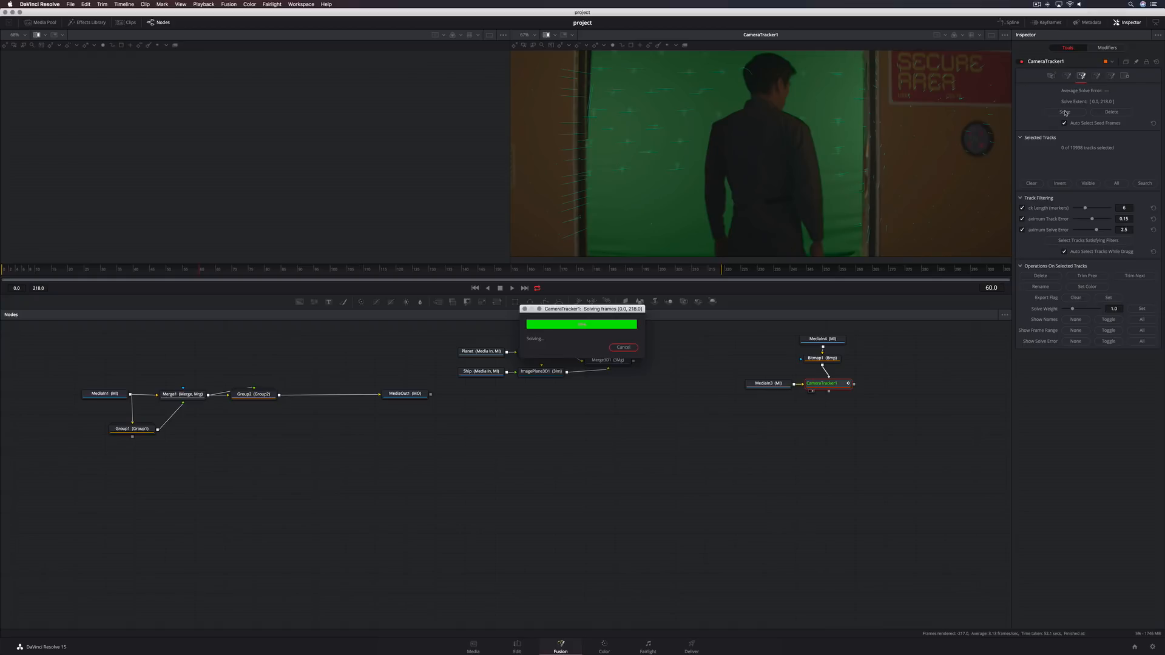
Step: Export the solved camera, point cloud and ground plane as a 3D scene and select its renderer node
left_click(1095, 75)
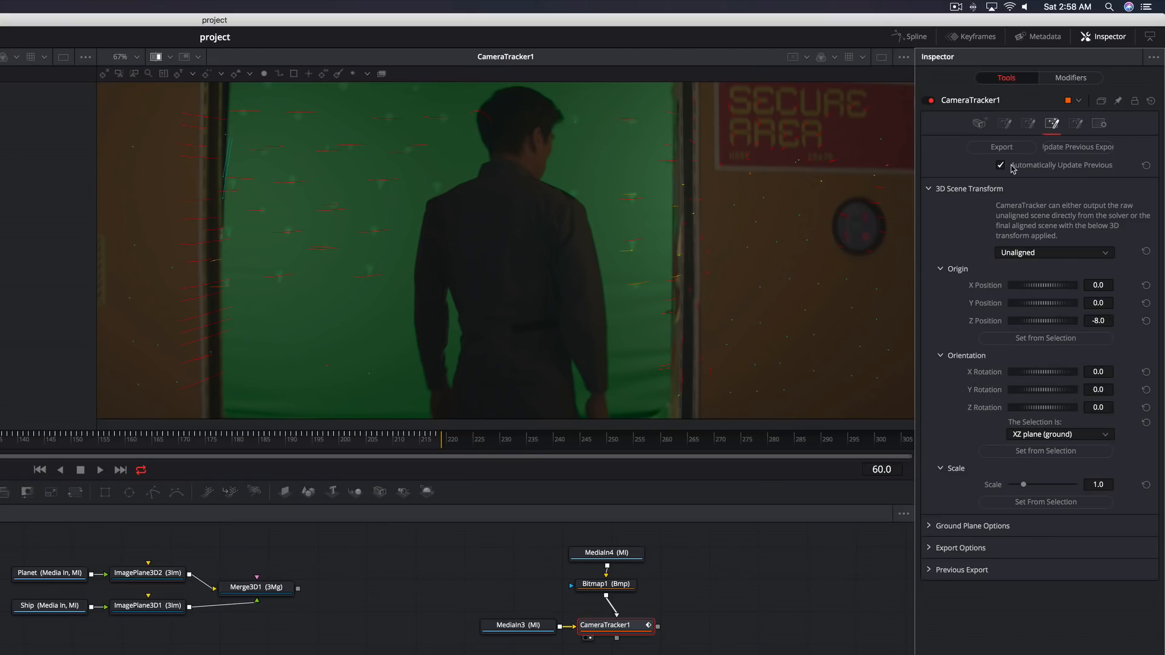
left_click(1001, 147)
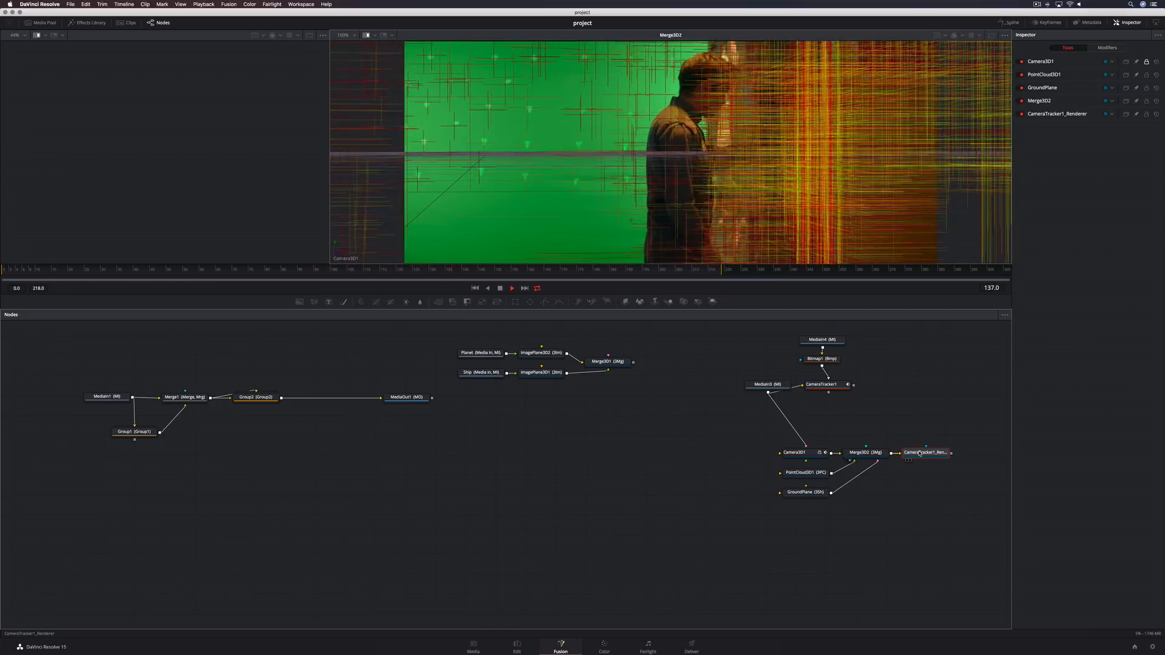
left_click(919, 453)
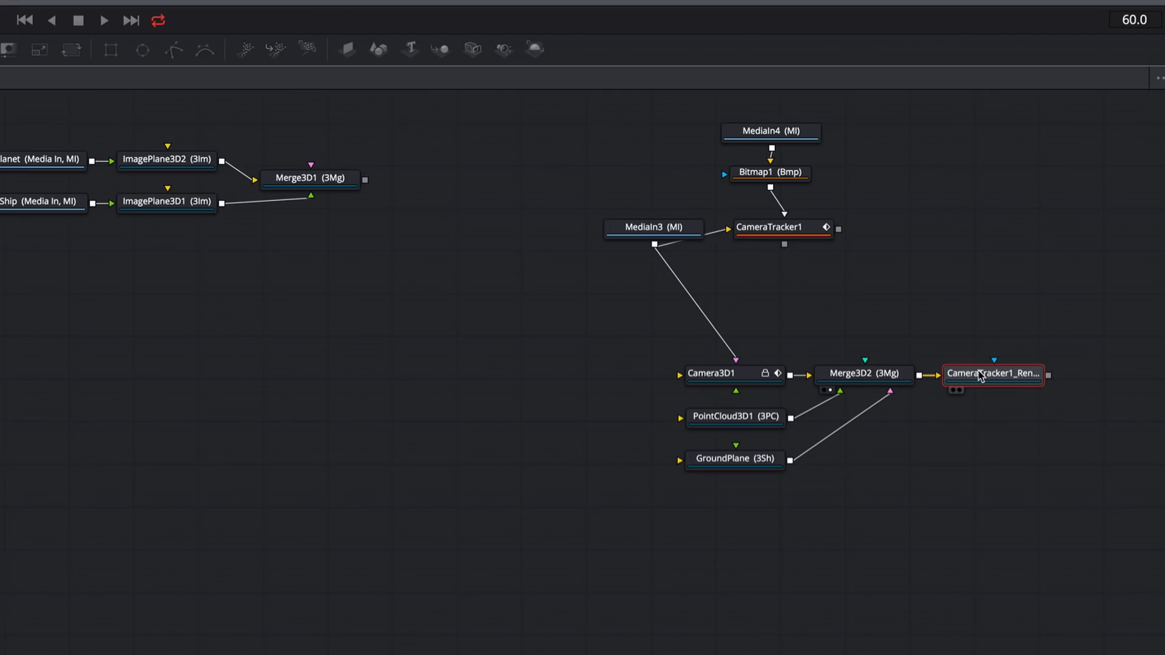
Step: Connect Camera3D1's output to Merge3D1 and examine Merge3D1's scene with the tracked camera in perspective view
left_click(746, 376)
left_click_drag(789, 375, 338, 181)
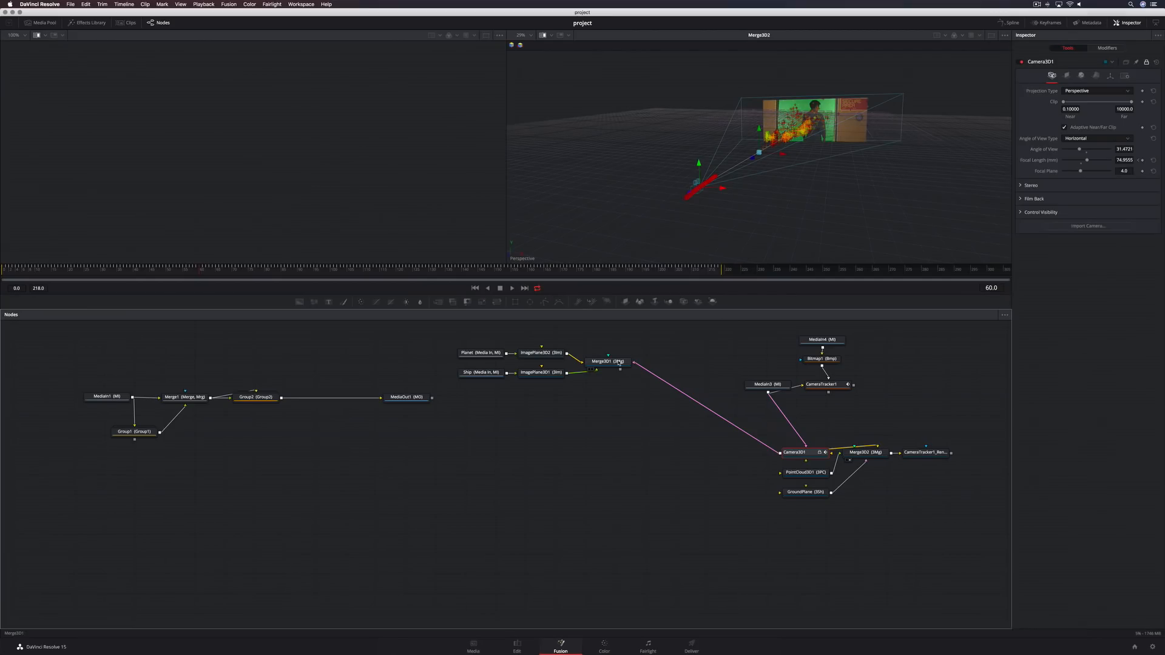
left_click(333, 180)
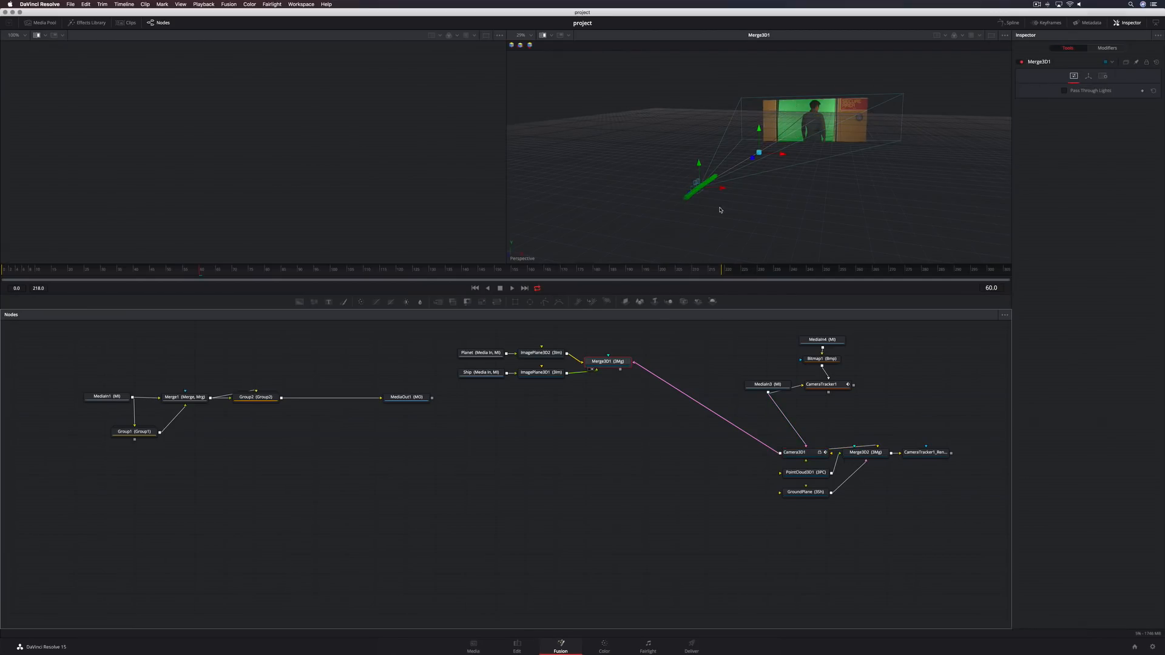
scroll(720, 210, "left", 5)
scroll(719, 210, "right", 5)
scroll(719, 210, "down", 4)
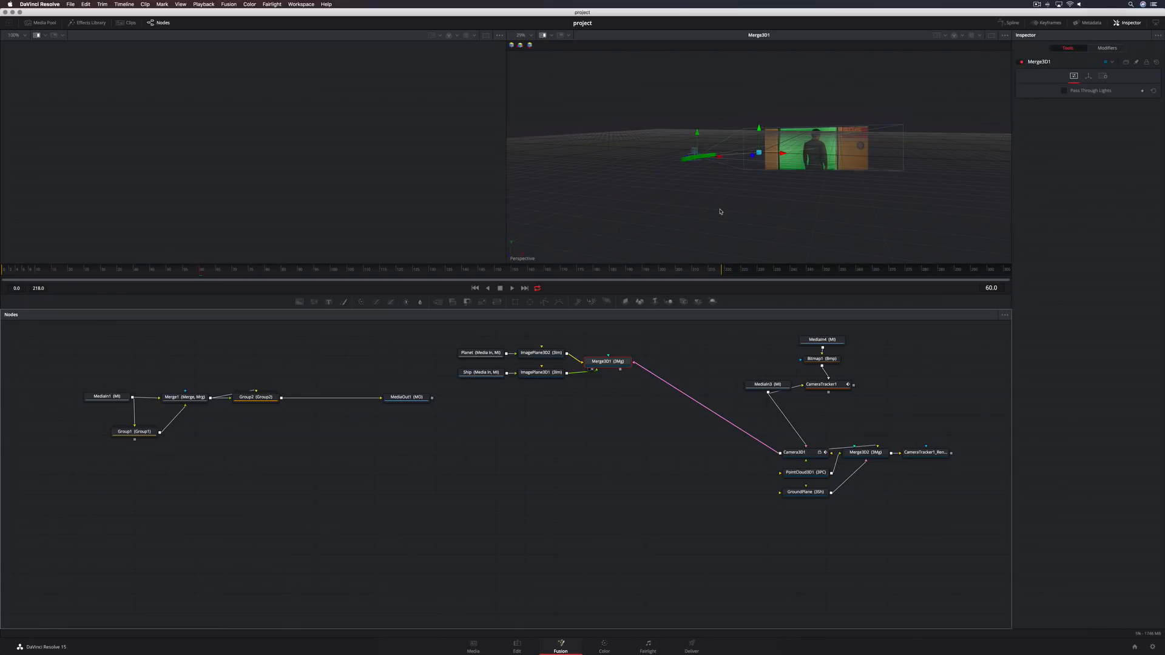
Step: Group all the camera-tracking nodes, from MediaIn4 and Bitmap1 down to the exported scene, into one node
left_click_drag(730, 332, 936, 544)
key("super+g")
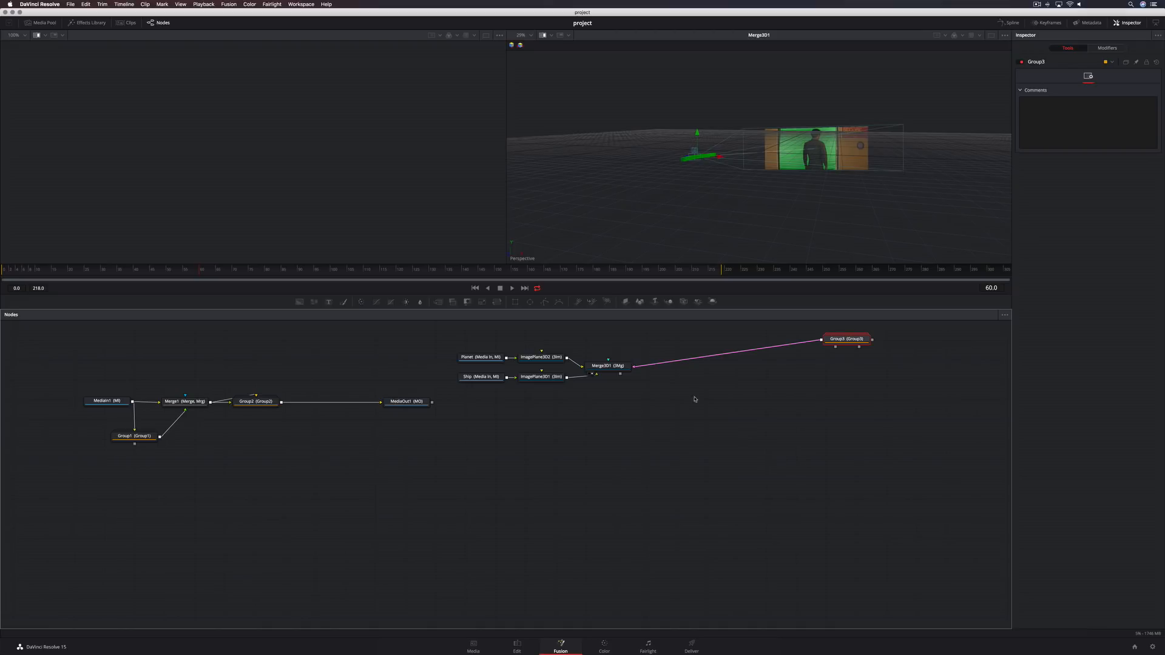
Step: Add a Renderer 3D node after Merge3D1 and space it slightly away from the merge
left_click(617, 368)
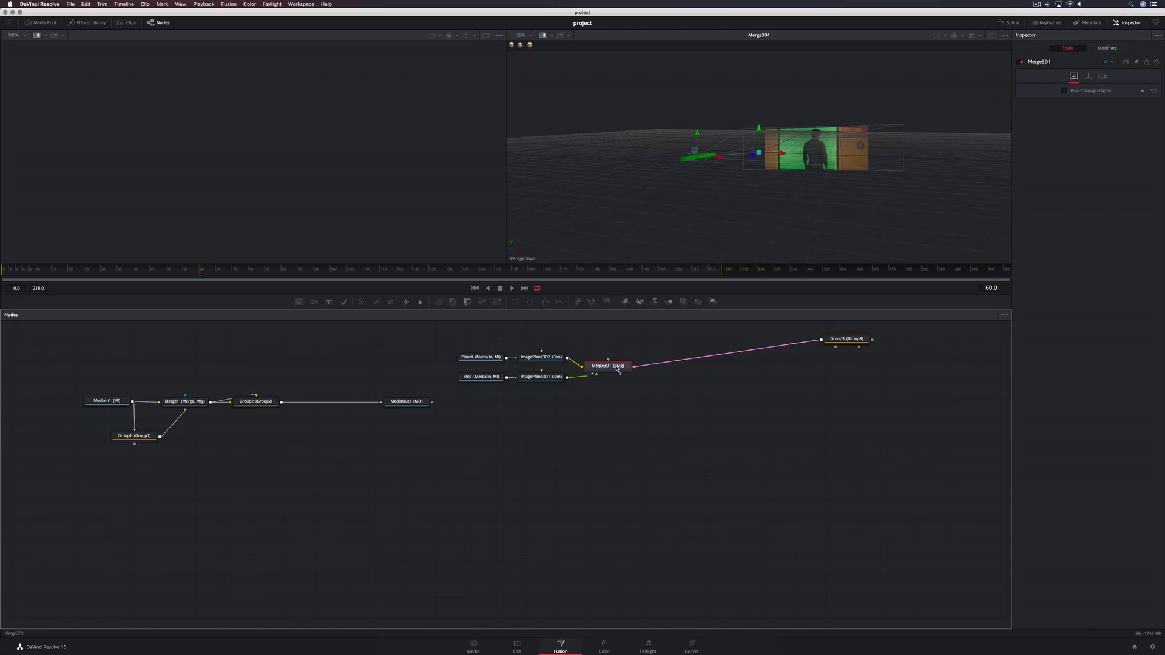
key("shift+space")
type("rend")
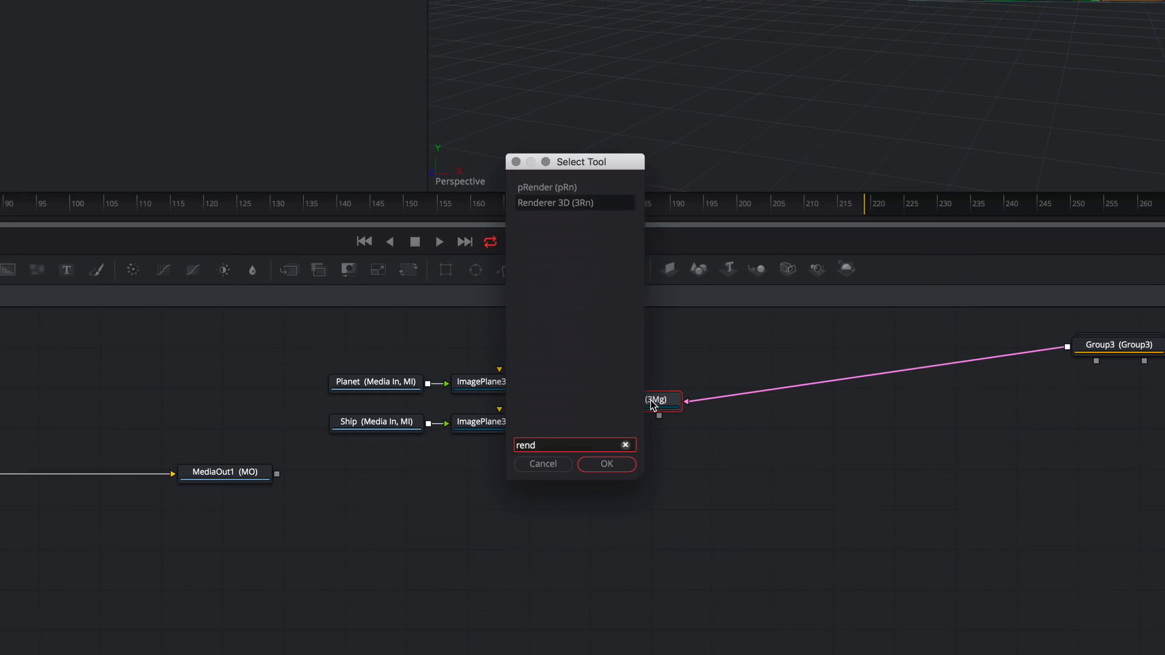
key("Return")
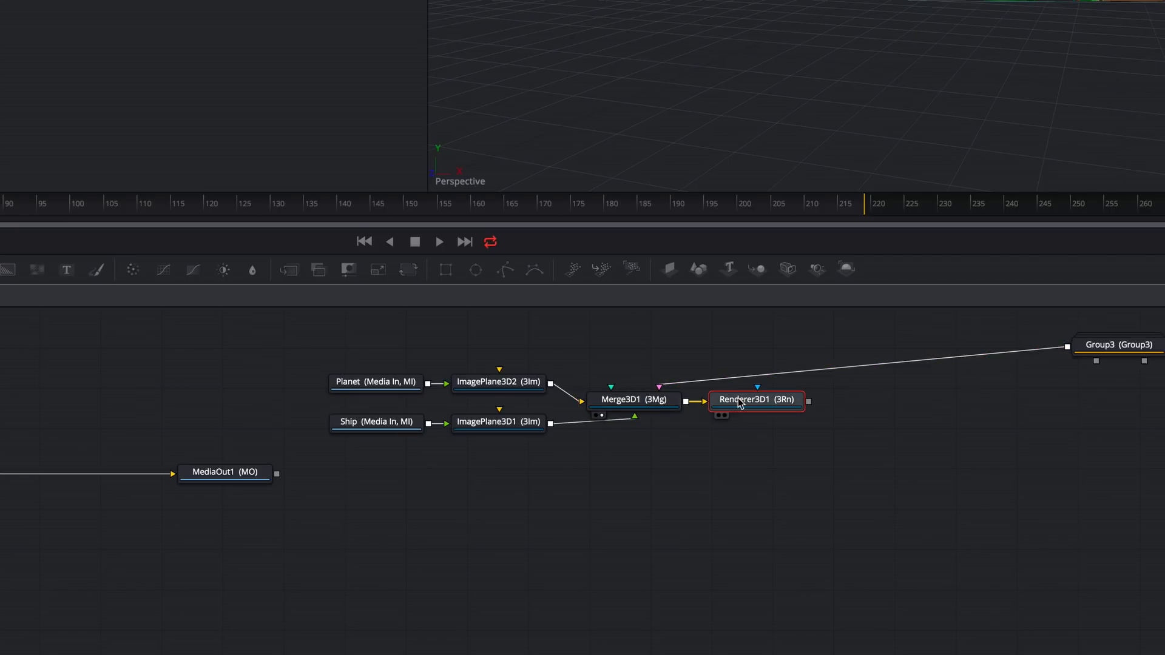
left_click_drag(741, 404, 779, 404)
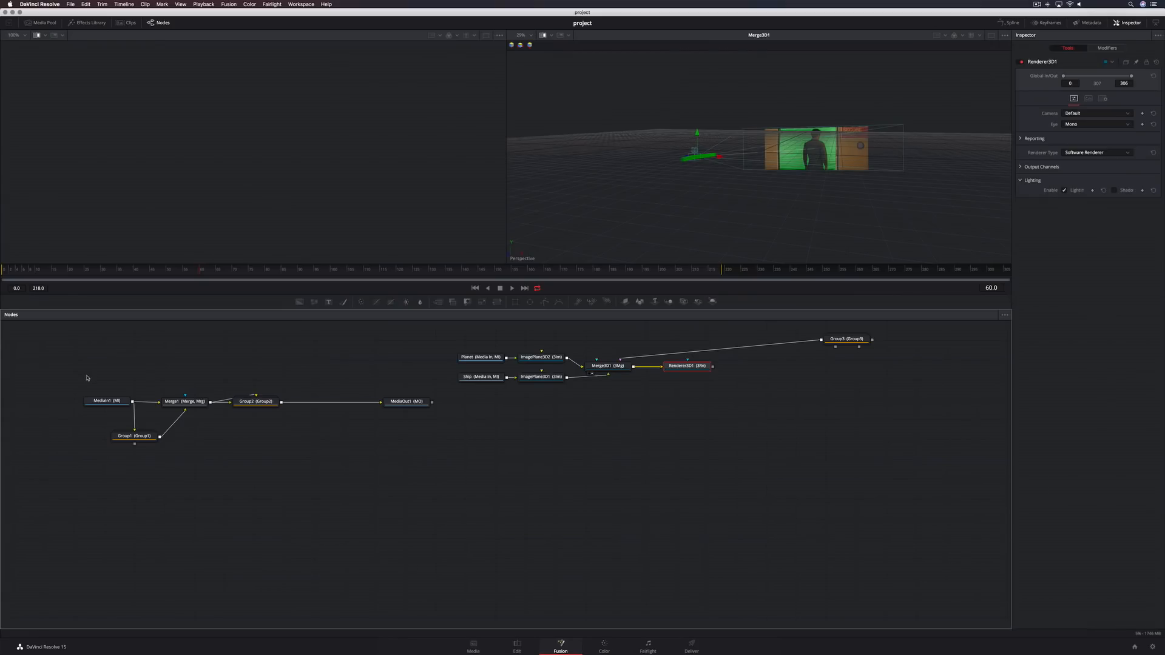
Step: Move the MediaIn1, Merge1, Group1, Group2 and MediaOut1 chain beneath the 3D nodes, leaving space before MediaOut1
left_click_drag(83, 374, 408, 472)
left_click_drag(406, 404, 885, 443)
left_click(778, 446)
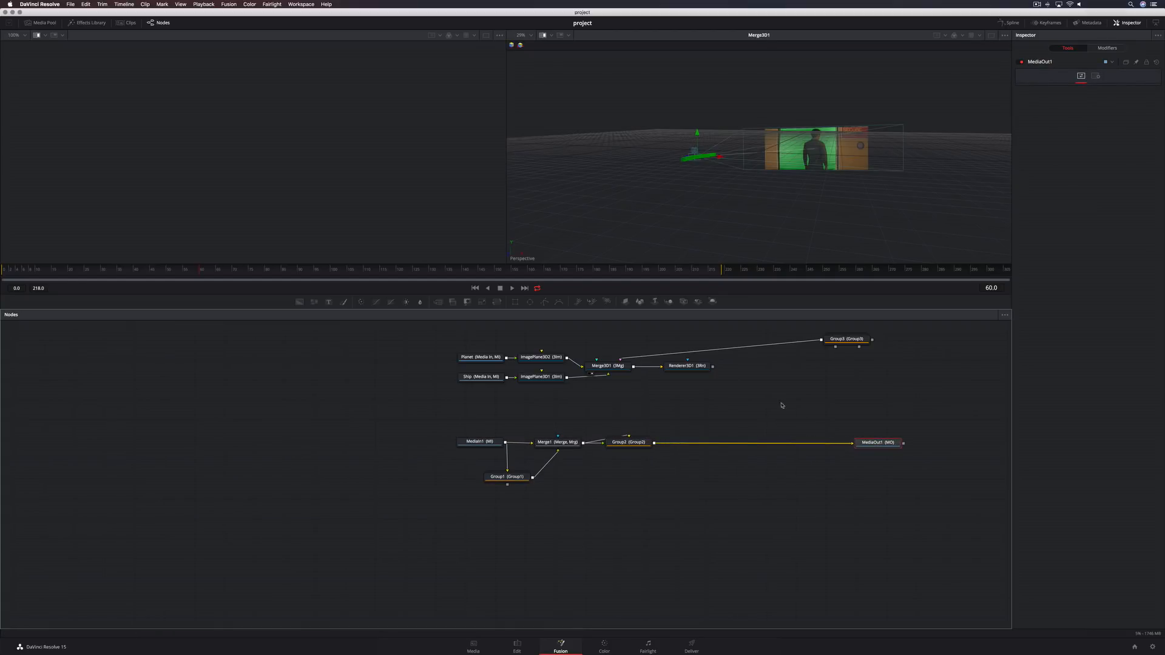
Step: Merge Group2's output over Renderer3D1's output ahead of MediaOut1 and show the merge in the second viewer
left_click_drag(712, 366, 656, 446)
key("2")
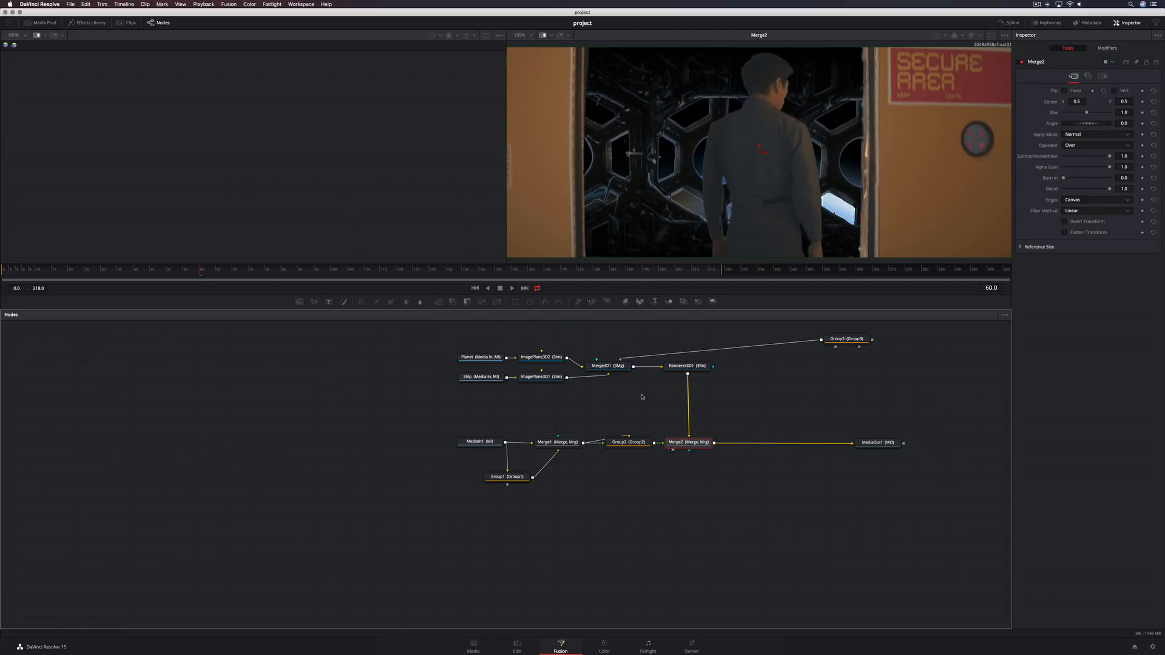
Step: Show Merge3D1 in the first viewer and move the planet and ship image planes farther from the camera
left_click(613, 367)
key("1")
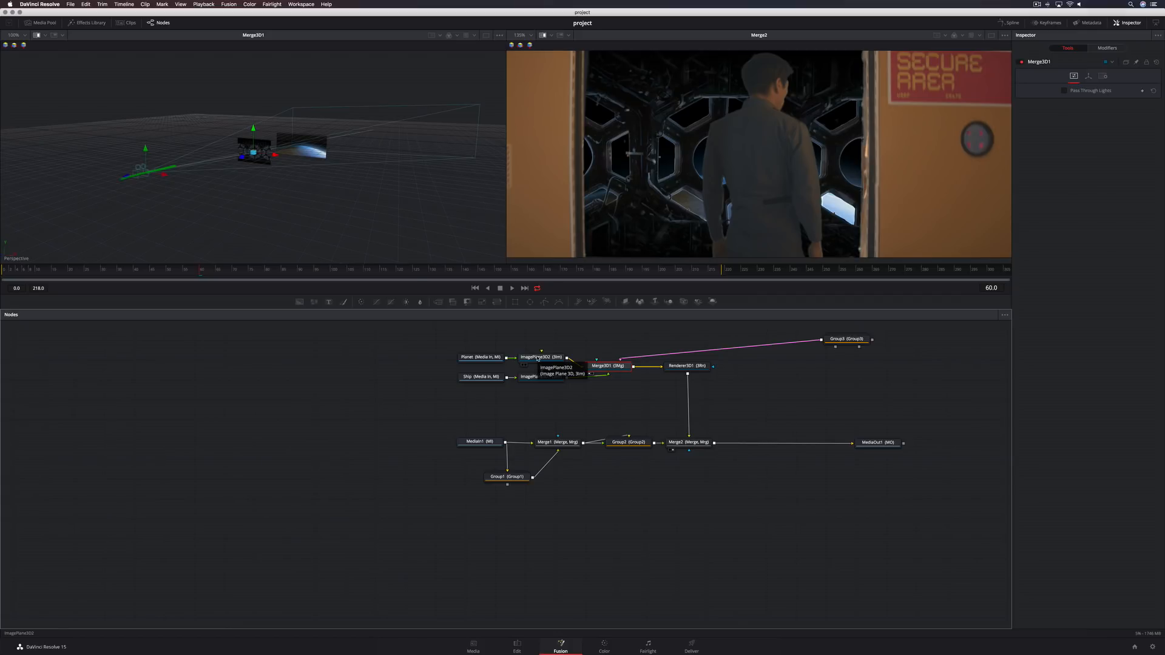
left_click(537, 358)
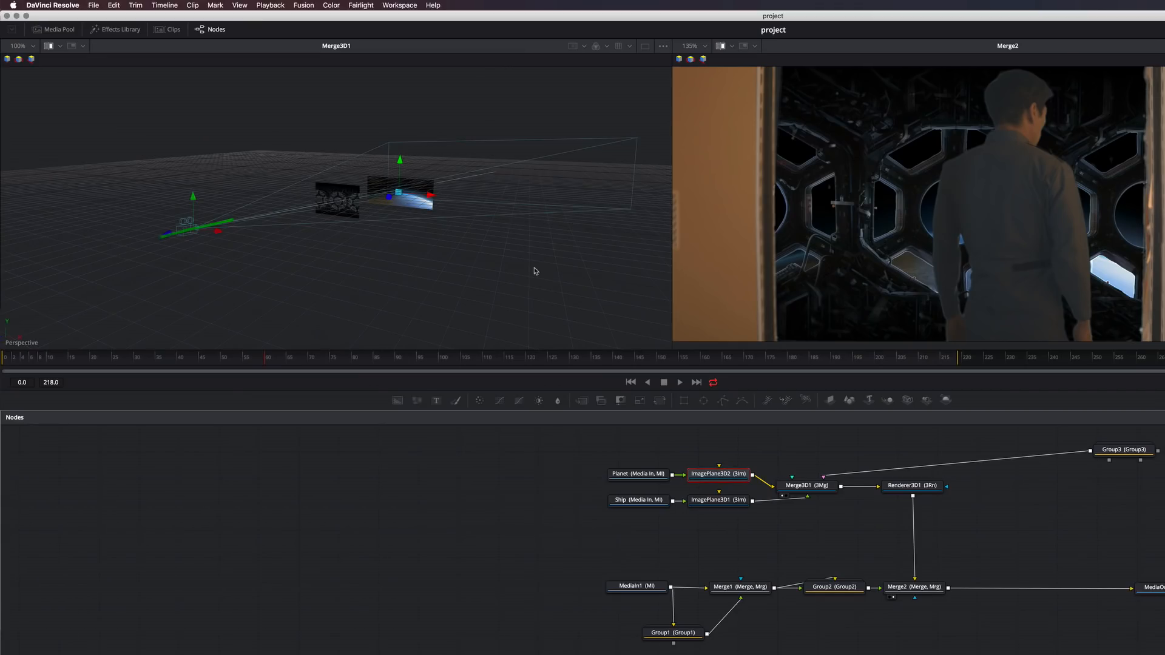
scroll(359, 184, "right", 5)
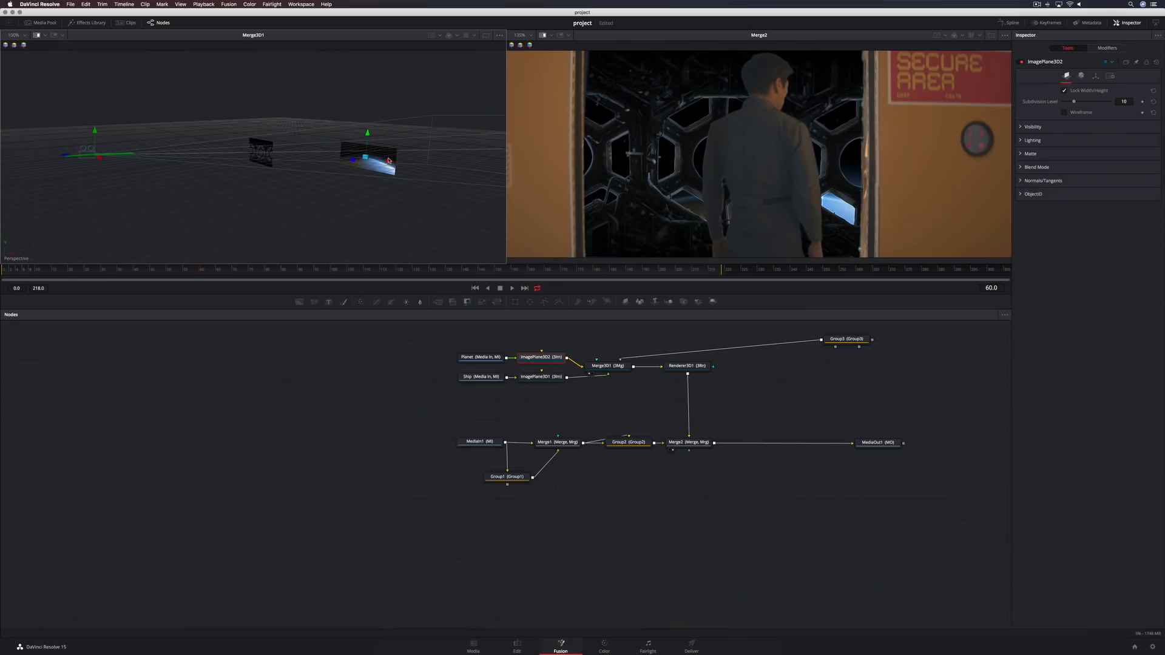
left_click(525, 374)
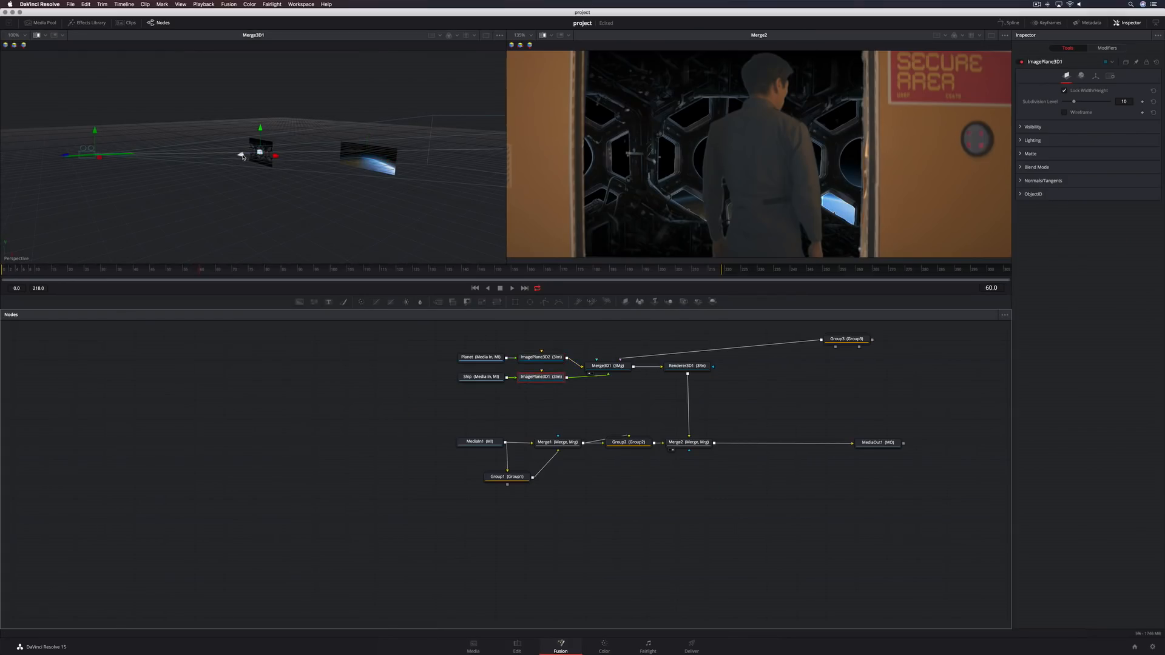
left_click_drag(242, 156, 269, 130)
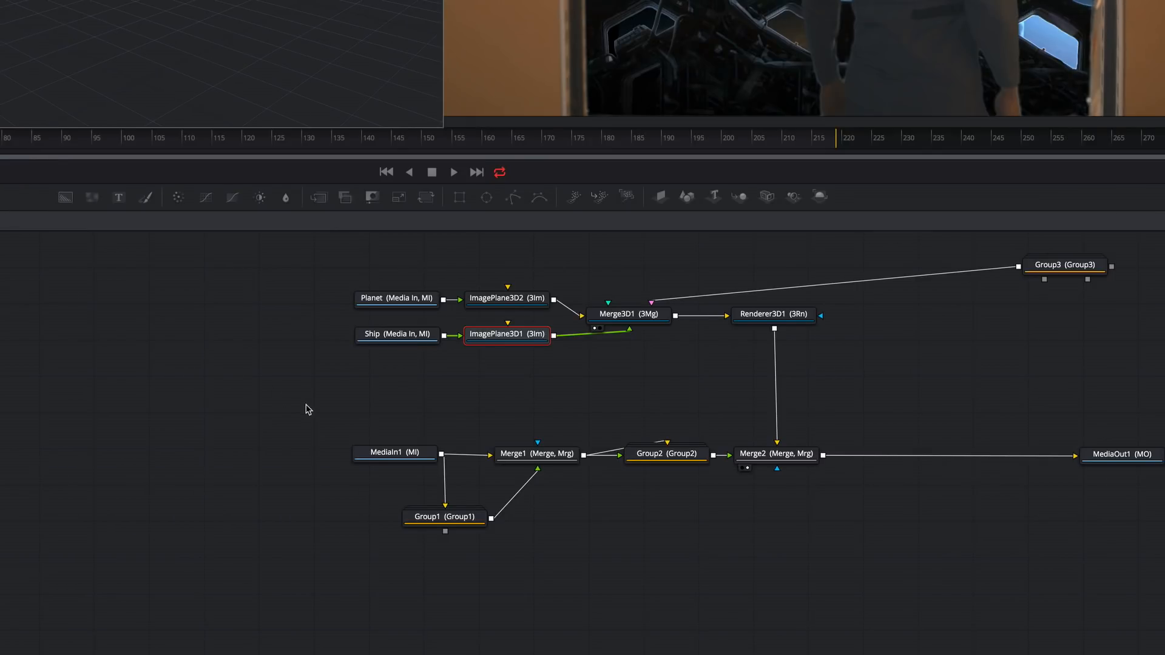
Step: Shift the MediaIn1-to-Group2 nodes away from Merge2, insert a Color Corrector between Group2 and Merge2, and slightly lower its gamma
left_click_drag(306, 405, 674, 570)
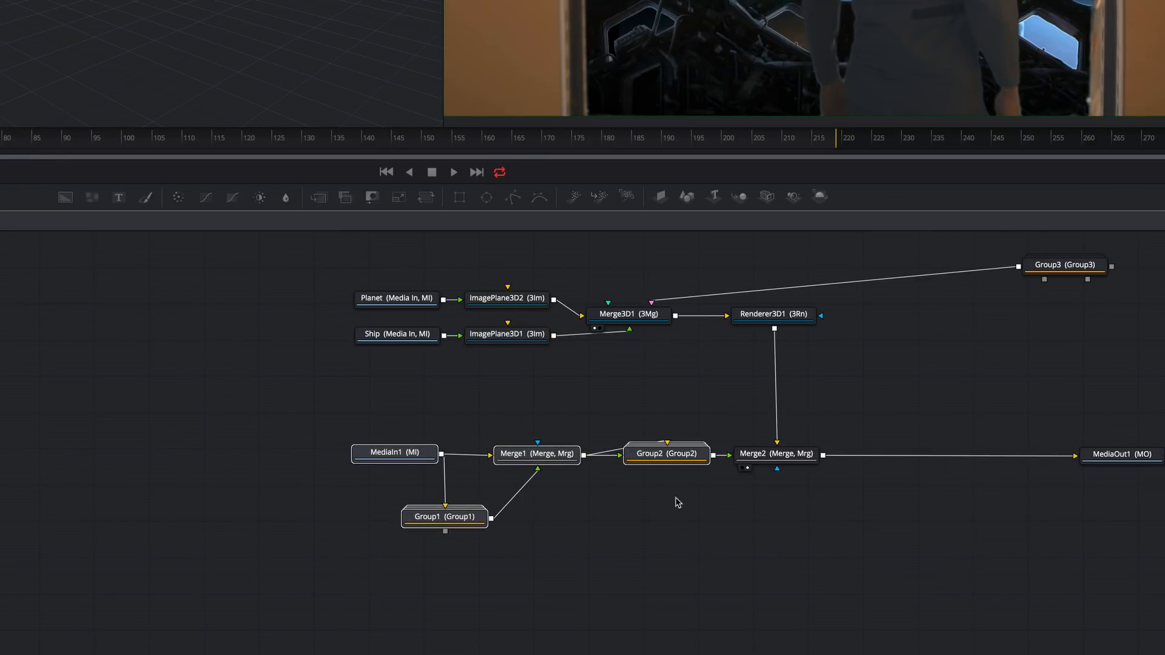
left_click_drag(670, 460, 501, 461)
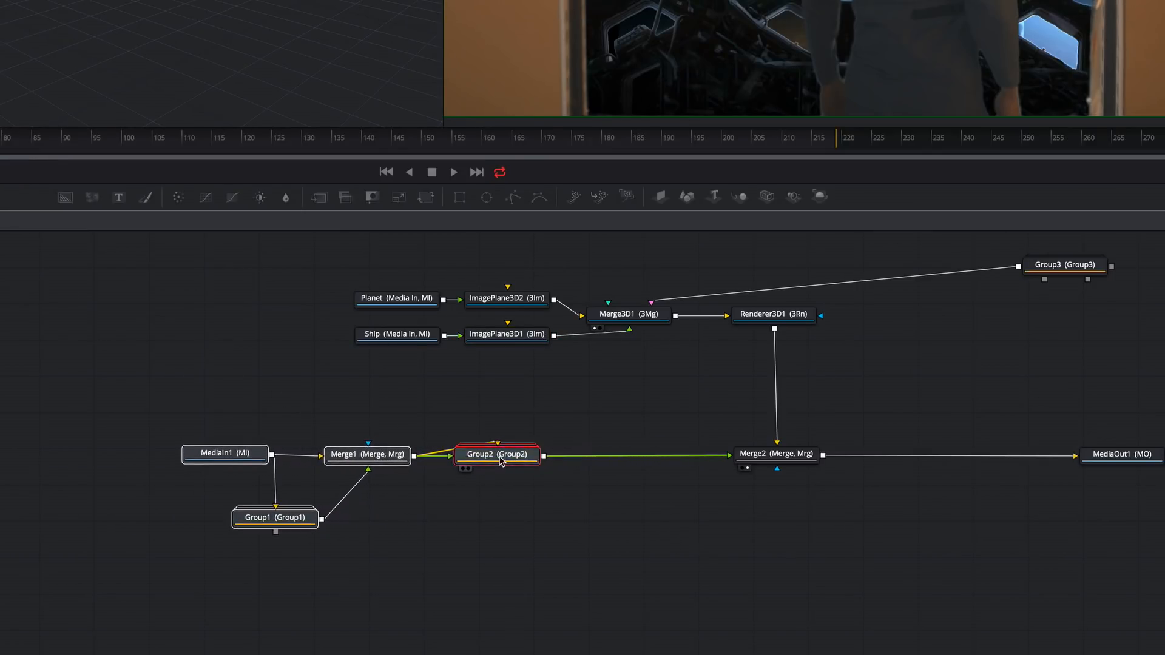
left_click_drag(181, 198, 628, 458)
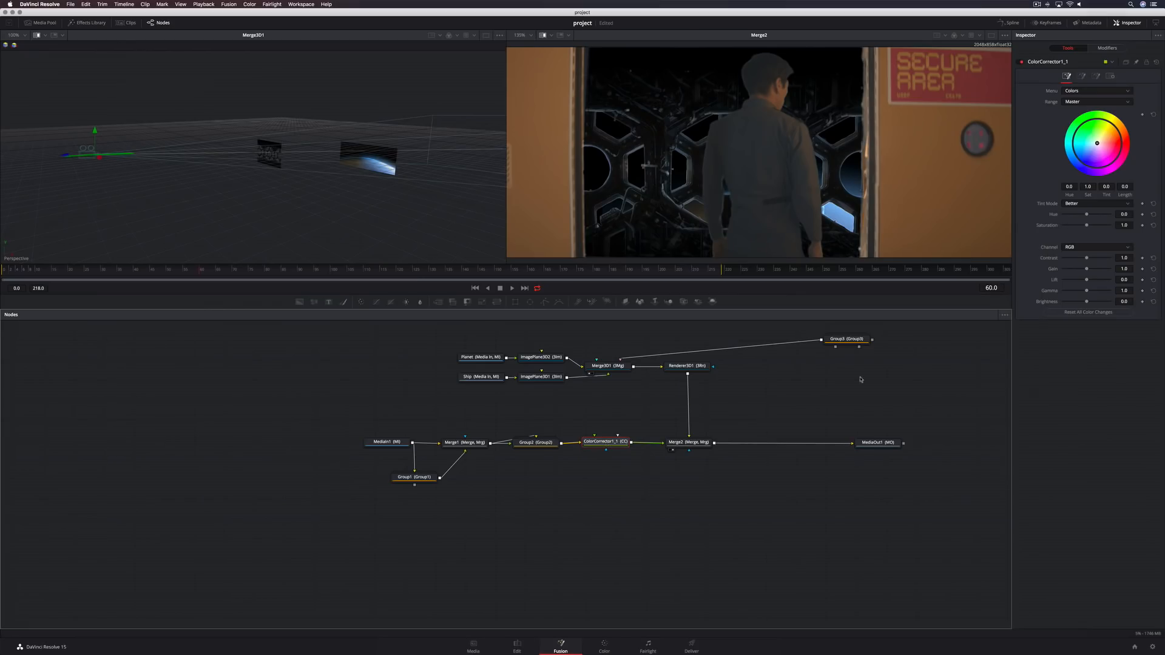
left_click_drag(1087, 293, 1080, 294)
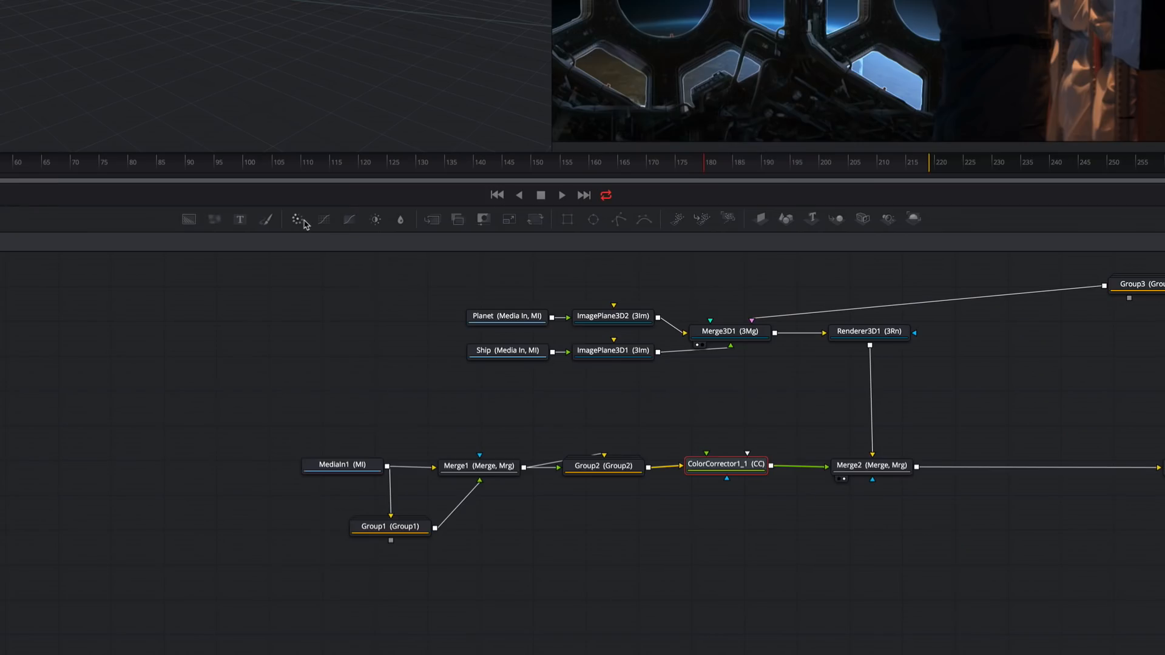
Step: Insert a Color Corrector between Merge2 and MediaOut1, tint it slightly toward blue and set its gain to 1.25
left_click_drag(360, 301, 767, 443)
left_click_drag(1012, 466, 1011, 466)
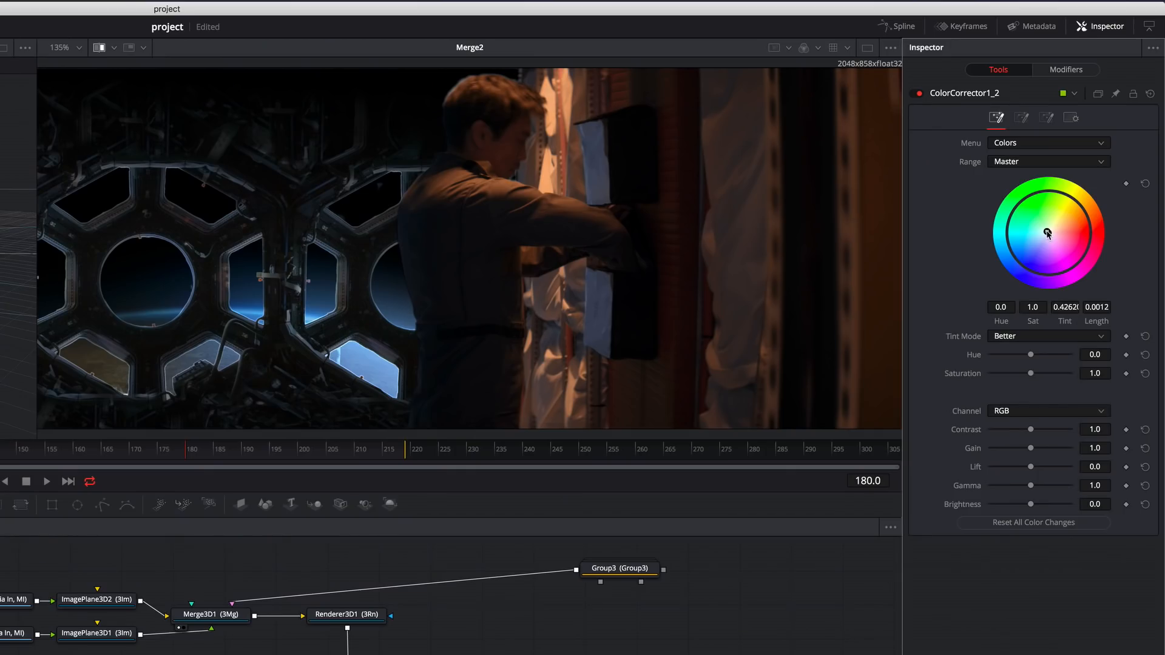
left_click_drag(1047, 234, 1045, 237)
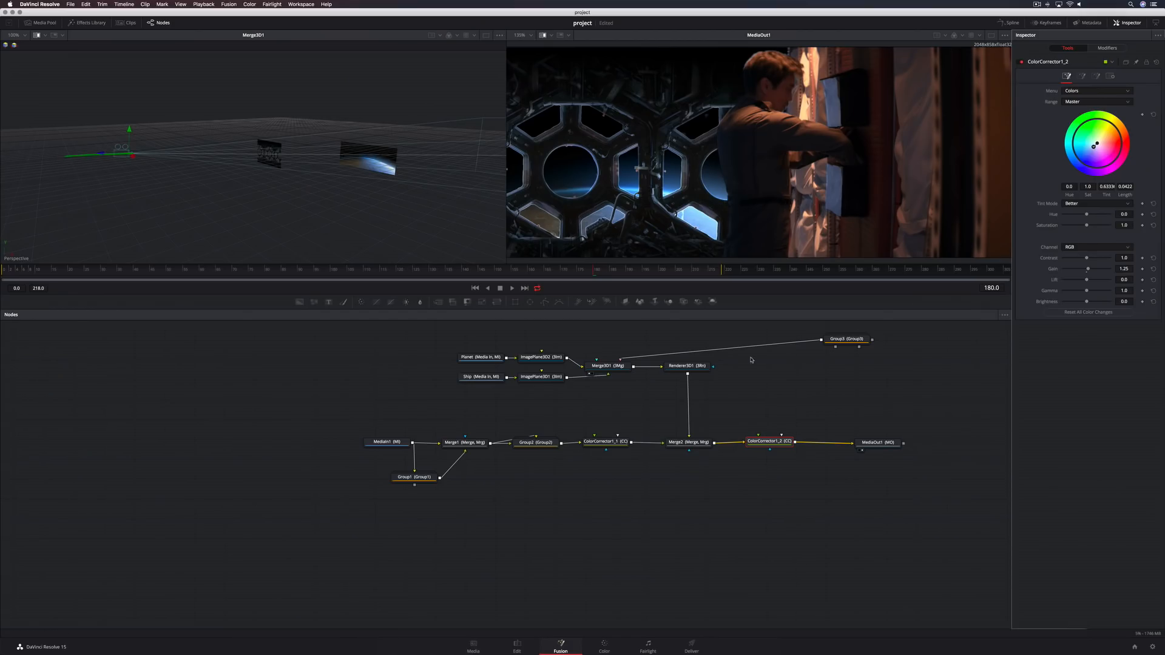
Step: Add a Defocus node after Renderer3D1 and set its defocus size to 1.0
left_click(698, 367)
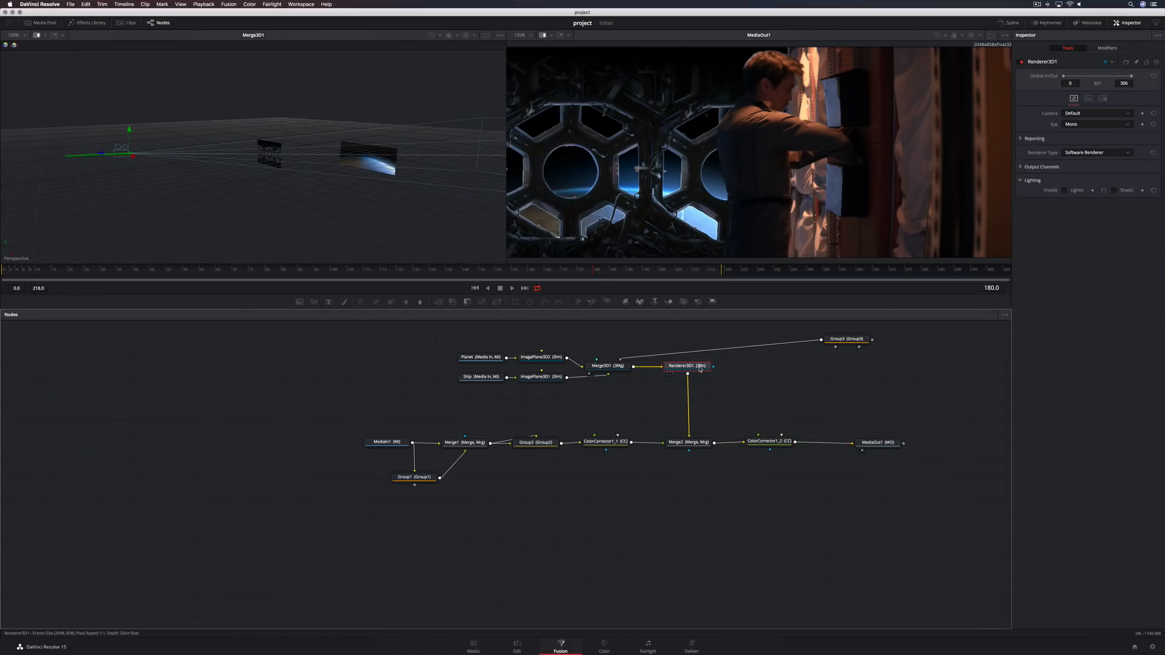
key("shift+space")
type("def")
key("Return")
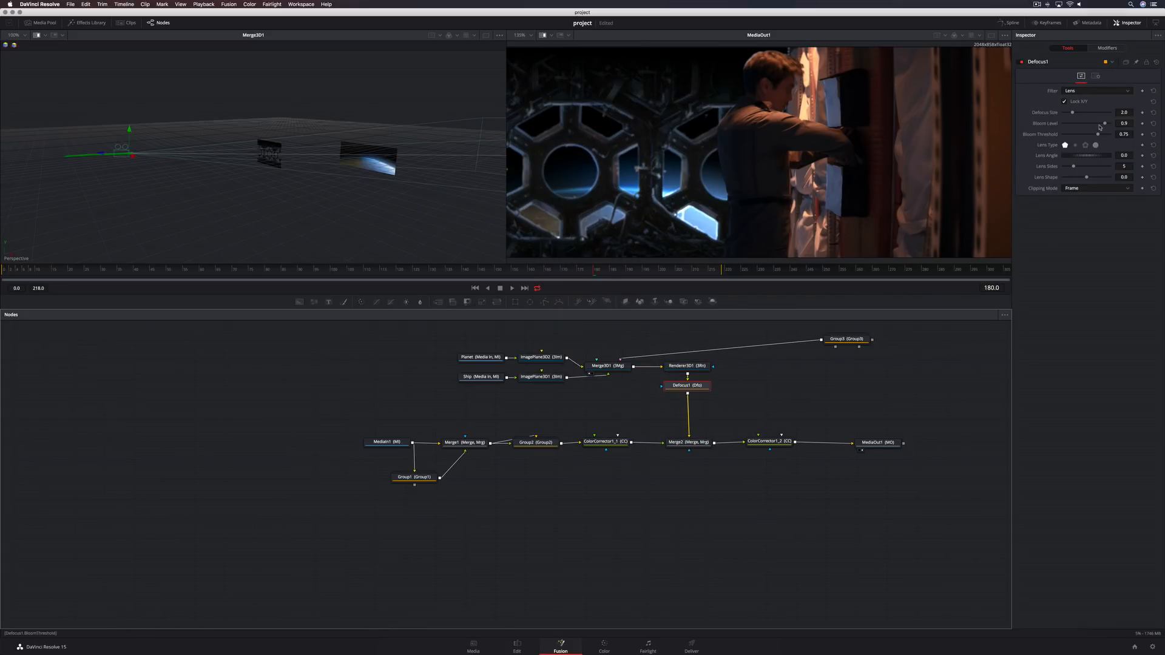
double_click(1119, 113)
type("1")
key("Tab")
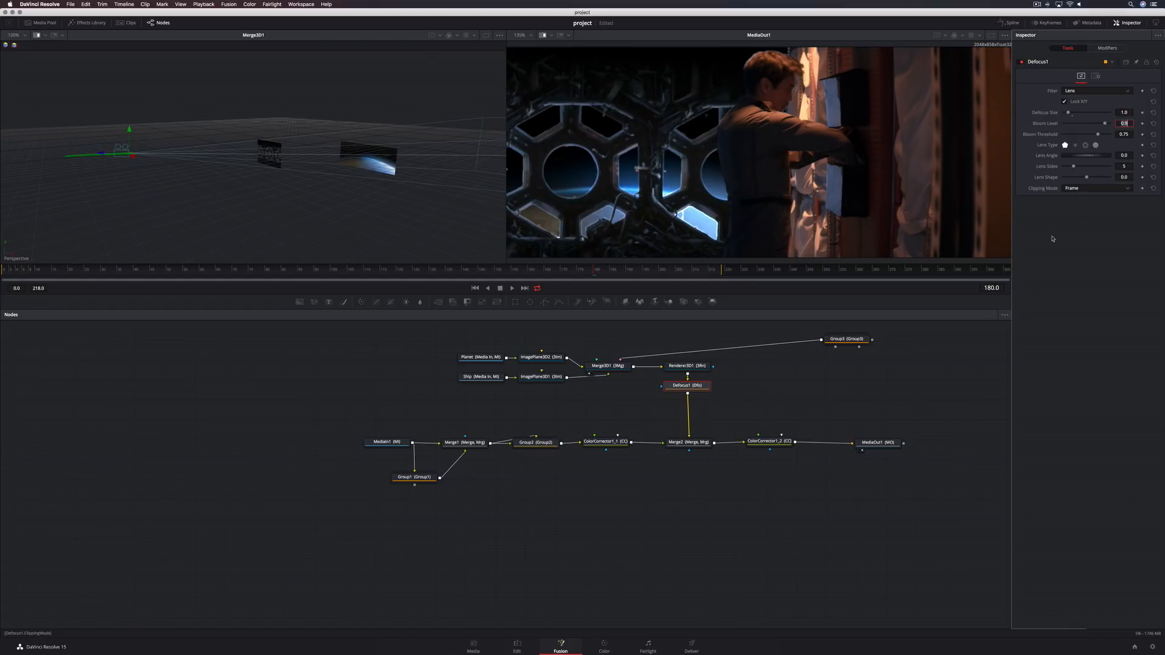
Step: Play the edit timeline, move the playhead to the spacecraft-over-planet shot at 01:01:11:03 and open that clip in Fusion
left_click(518, 644)
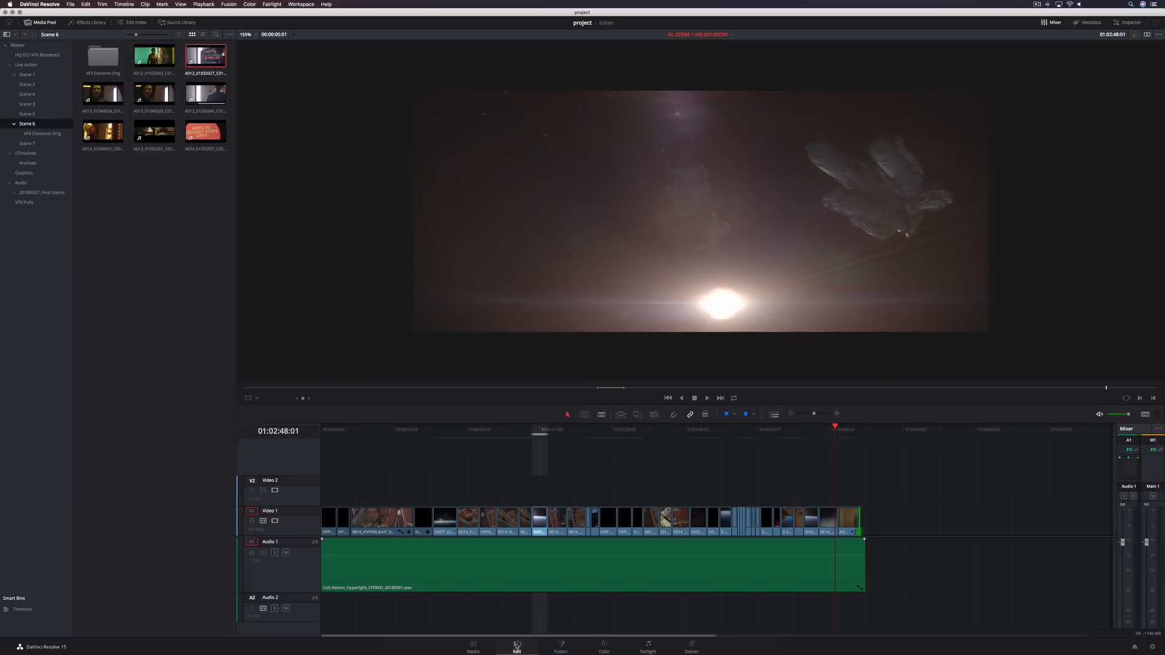
key("space")
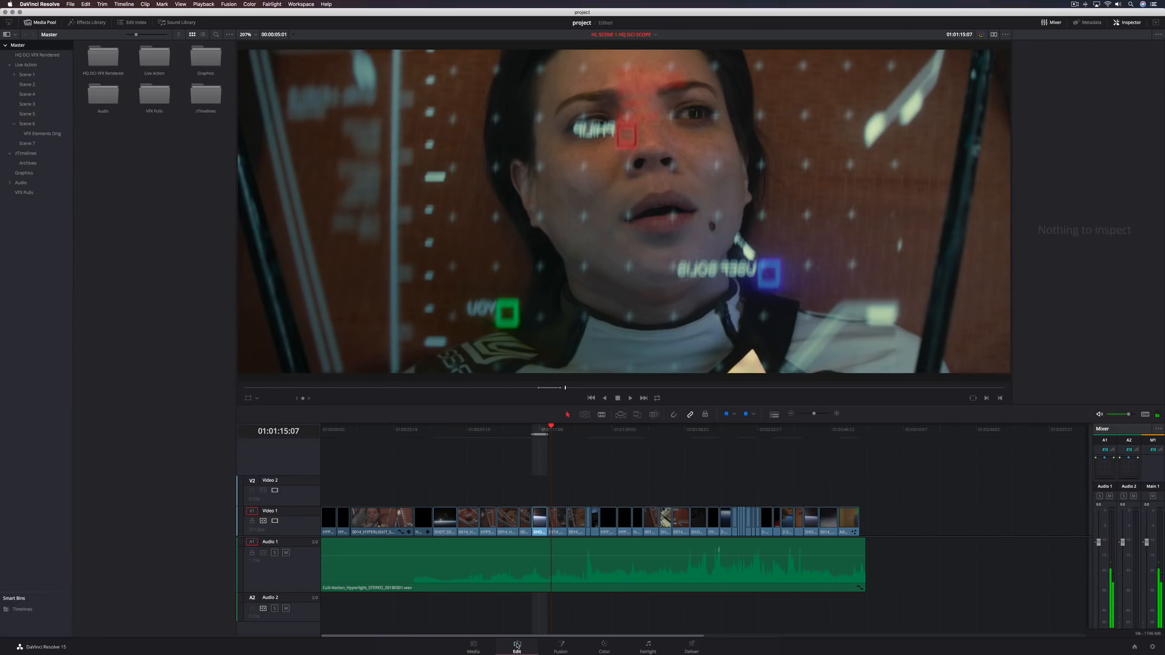
left_click(538, 430)
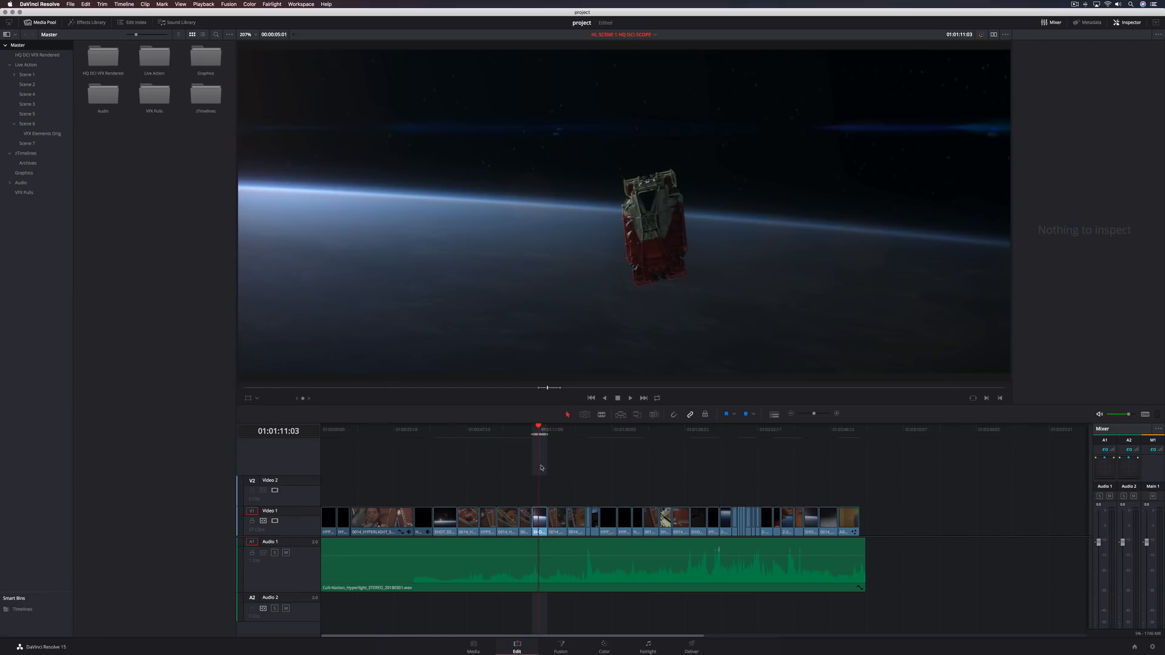
left_click(562, 645)
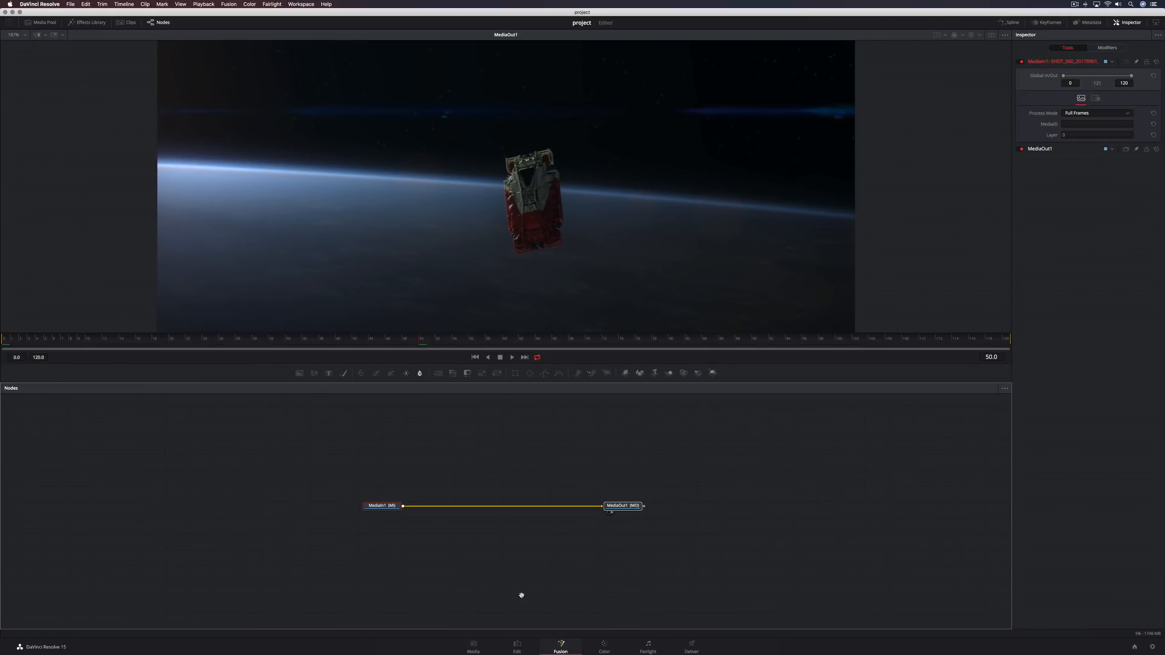
Step: Add a Text 3D node above MediaIn1 in the spacecraft shot's composition
left_click_drag(521, 596, 519, 625)
left_click(394, 458)
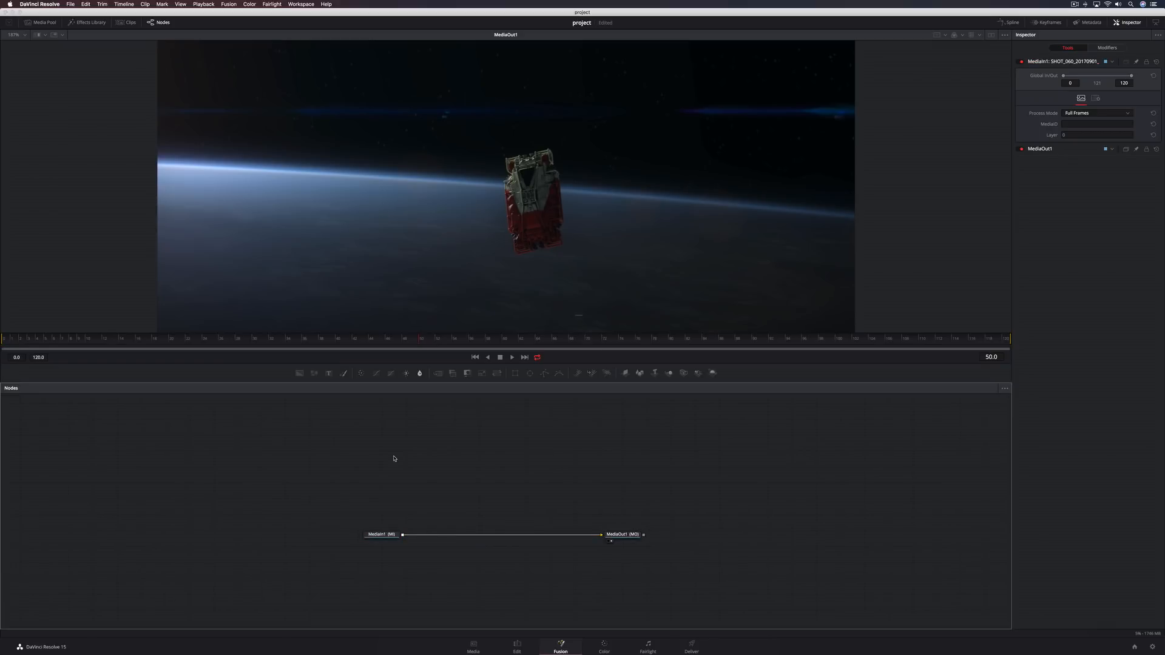
key("shift+space")
type("txt")
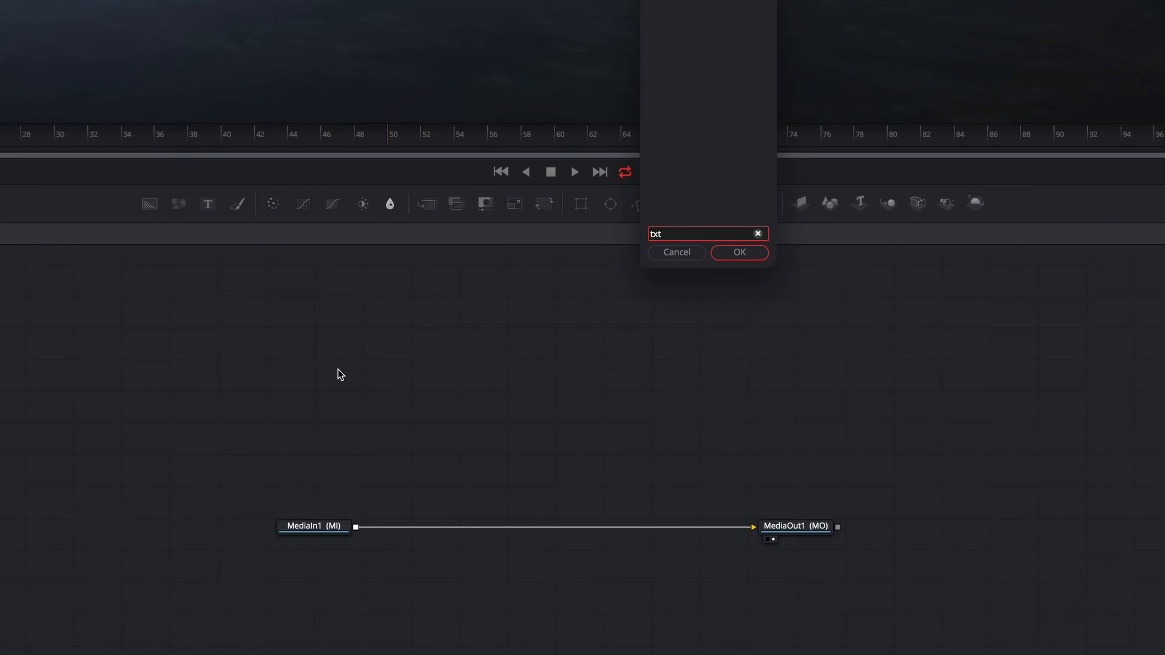
key("Up")
key("Return")
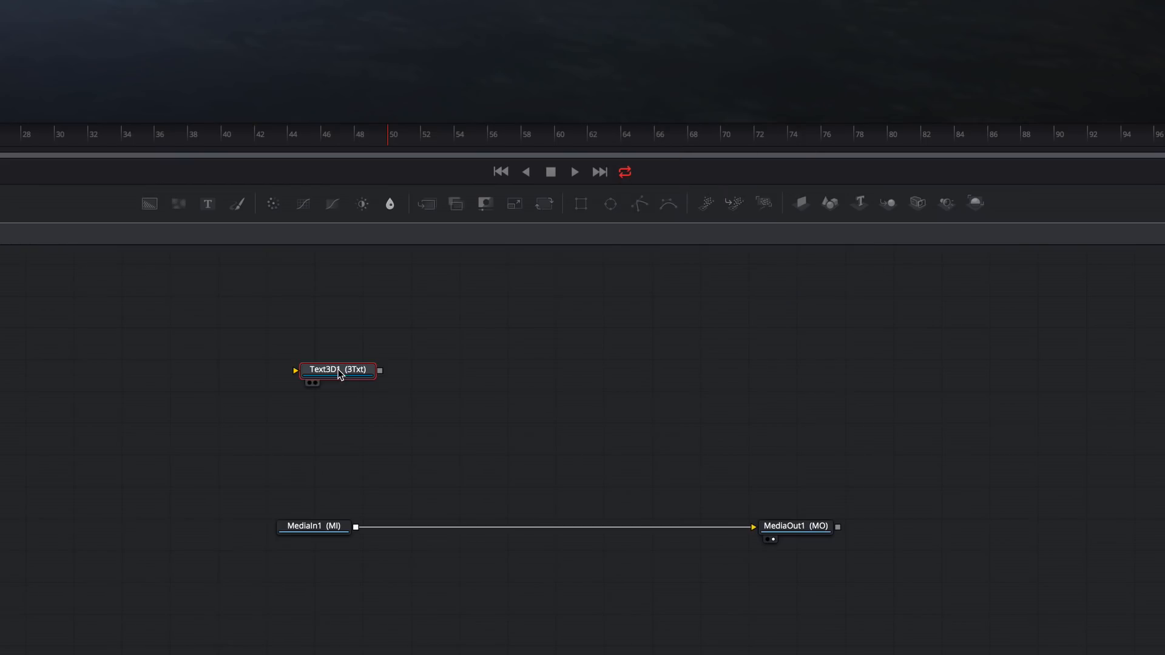
Step: Add a Camera 3D merged with the 3D text through a Merge 3D node, and view Merge3D1
key("shift+space")
type("cam")
key("Return")
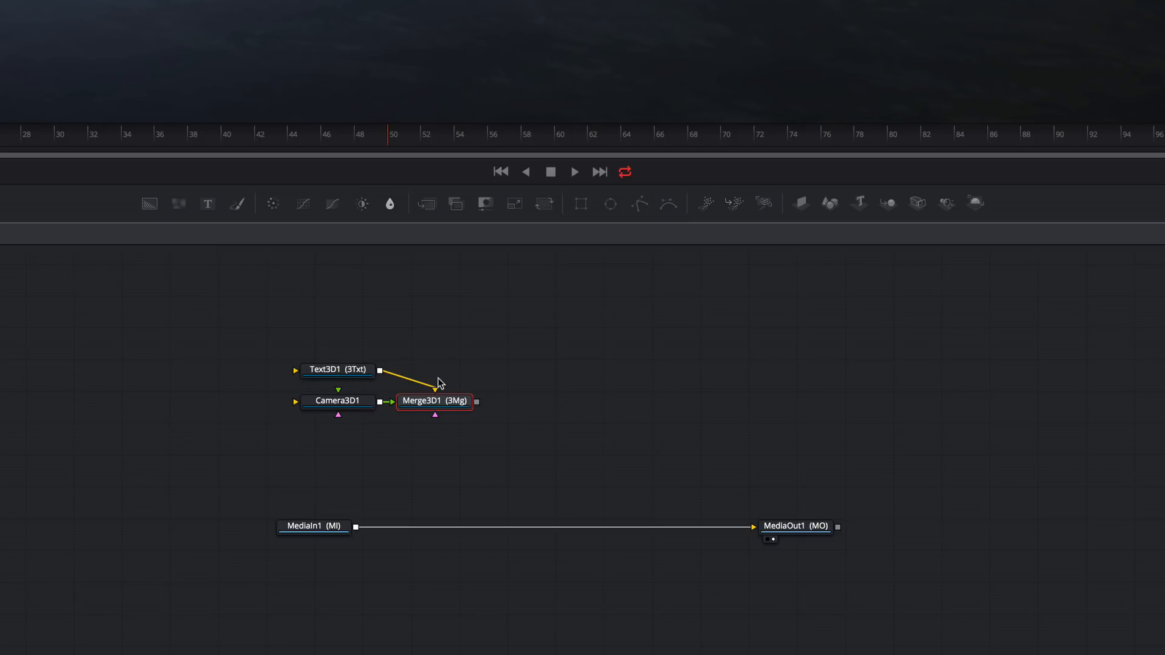
left_click(348, 375)
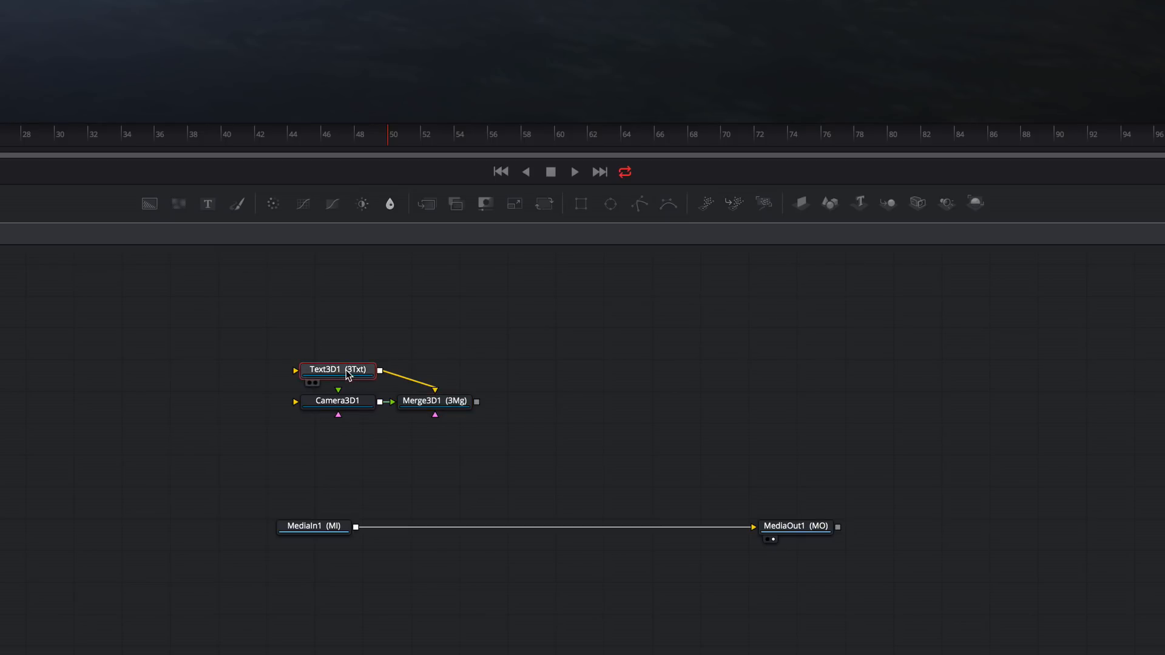
left_click(425, 406)
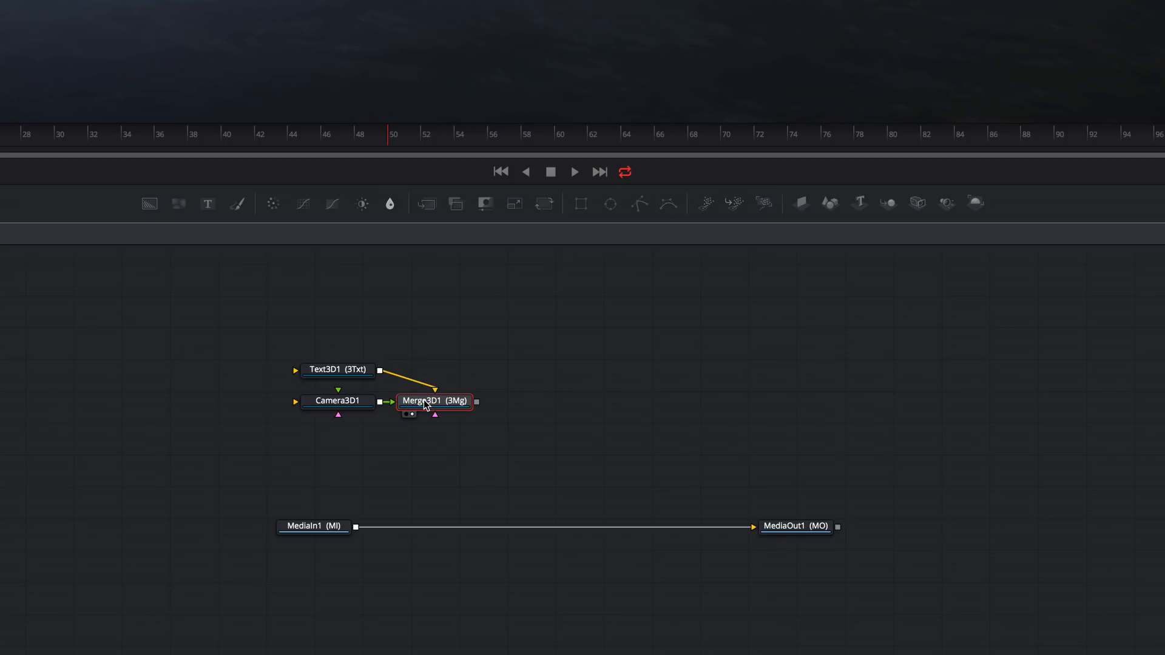
Step: Set the Text3D1 wording to HYPERLIGHT
left_click(361, 373)
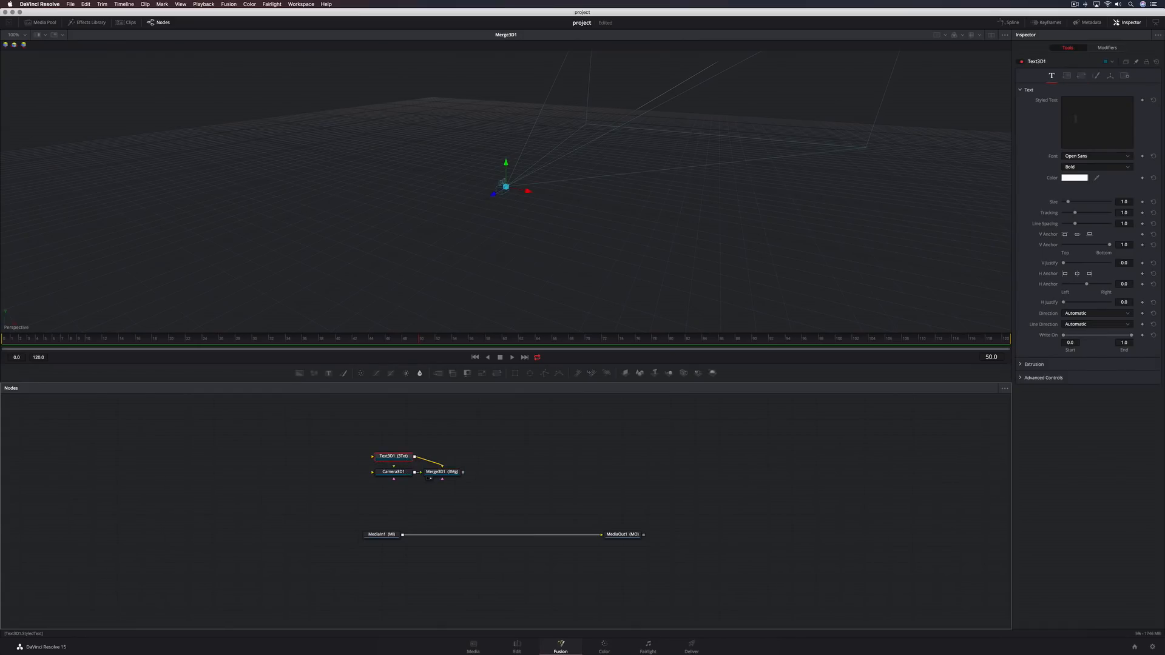
left_click(1077, 115)
type("HYP")
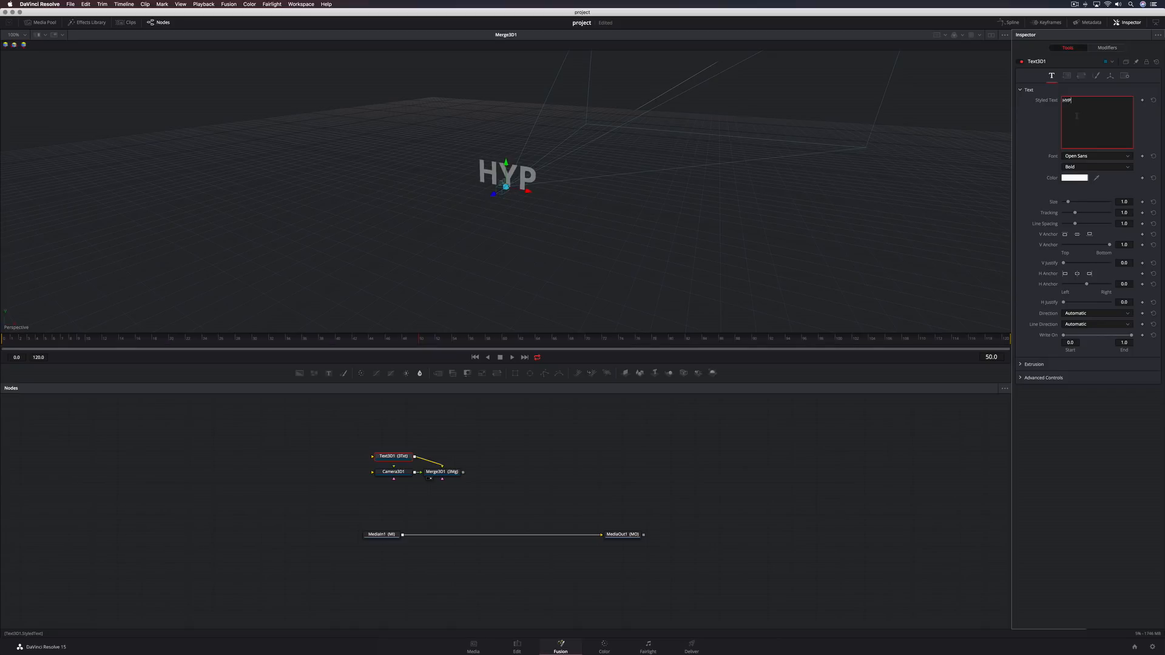
type("ERLIGHT")
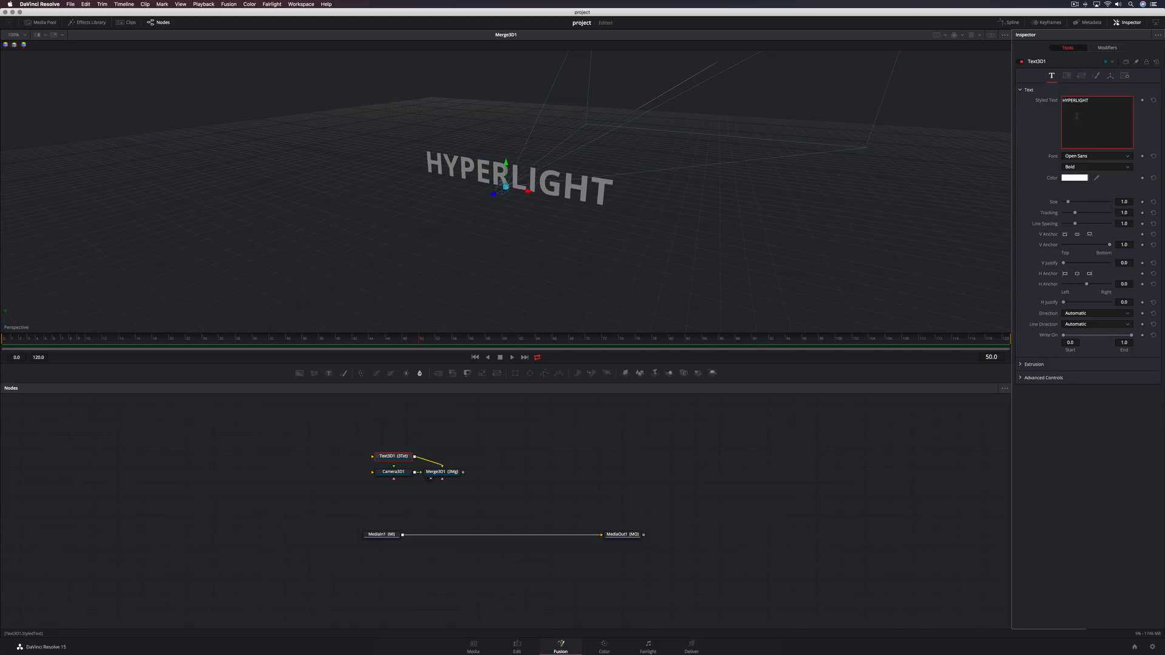
Step: Change the title's font to Vermin Vibes Diet and set its tracking to 1.134
left_click(1081, 156)
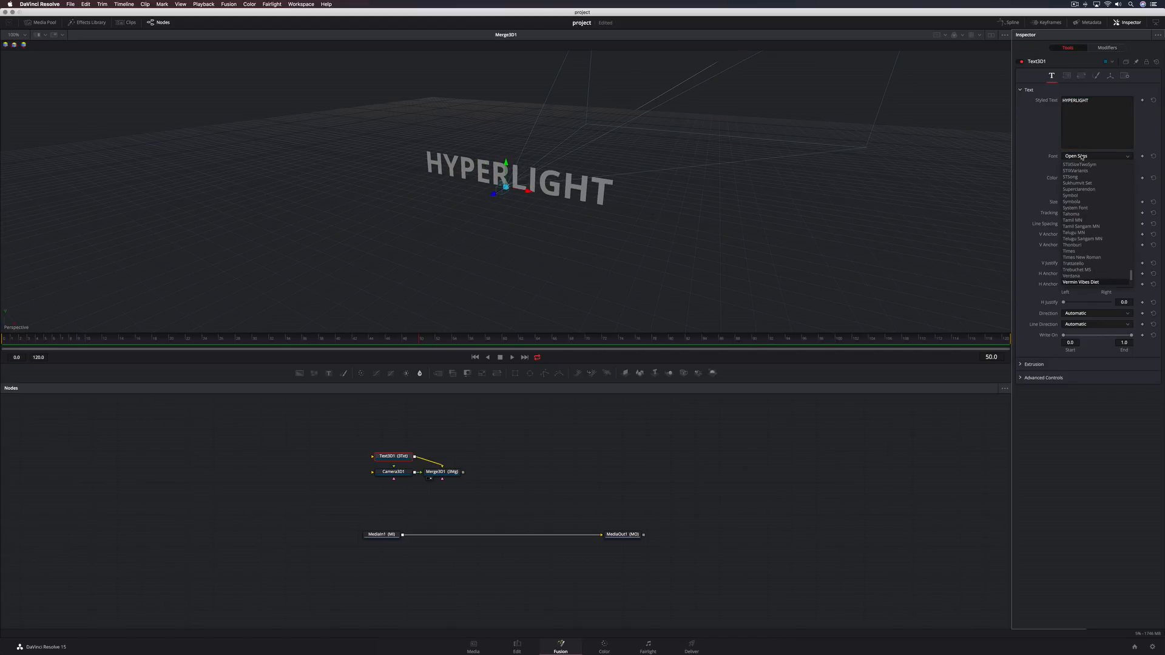
key("Return")
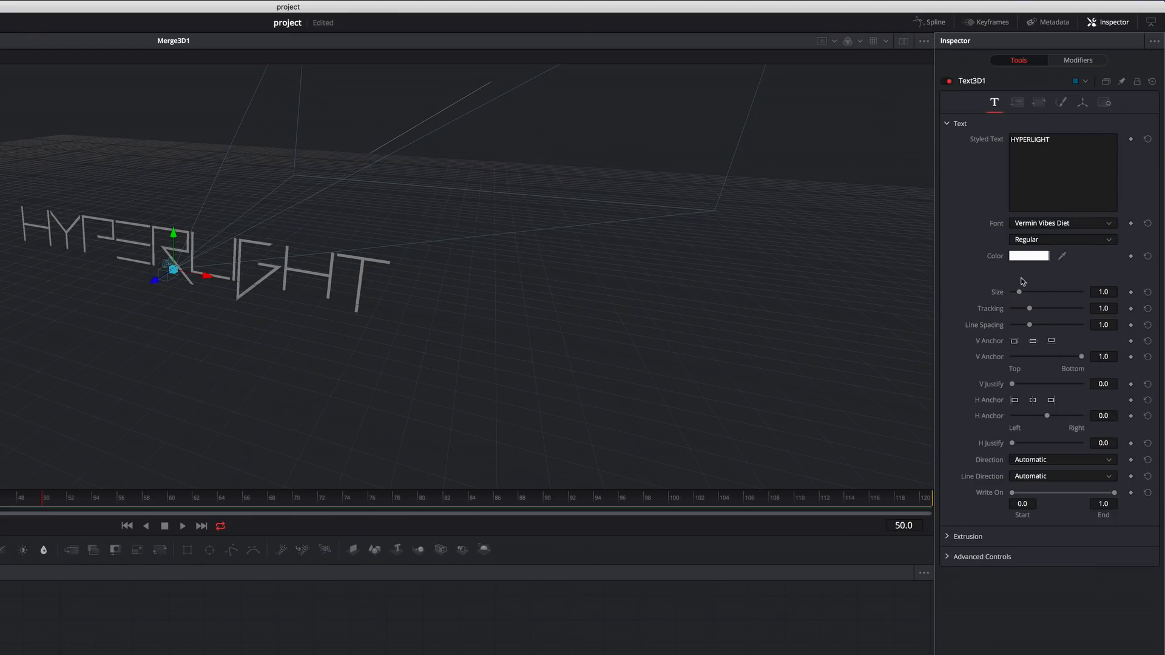
left_click_drag(1030, 310, 1032, 310)
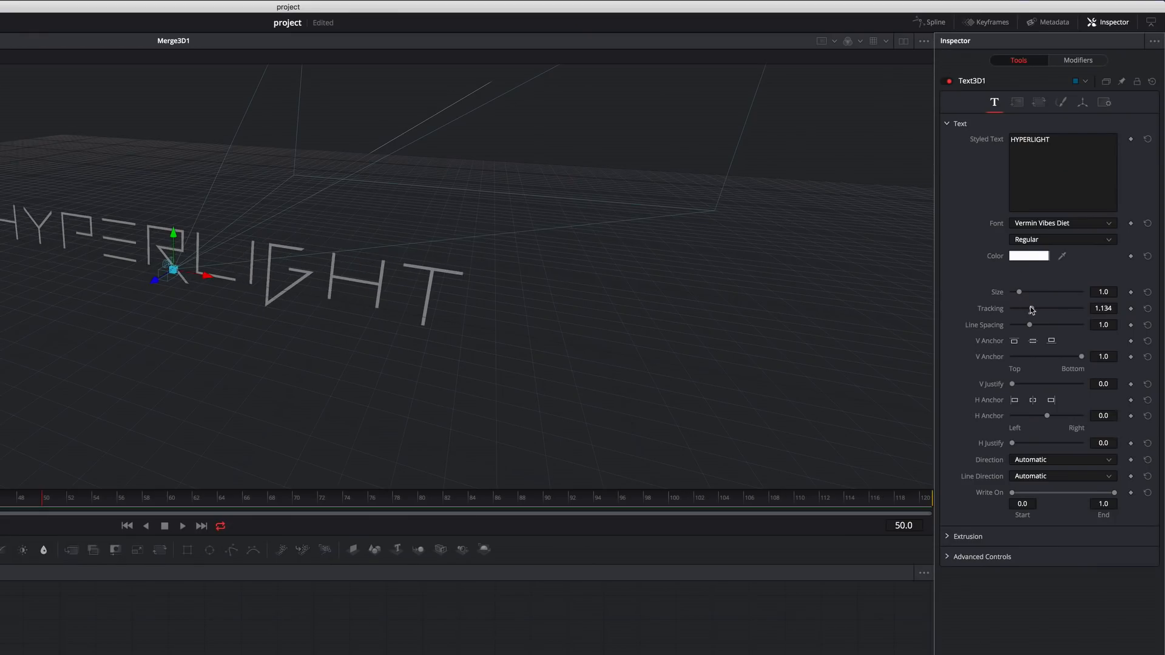
scroll(475, 322, "left", 5)
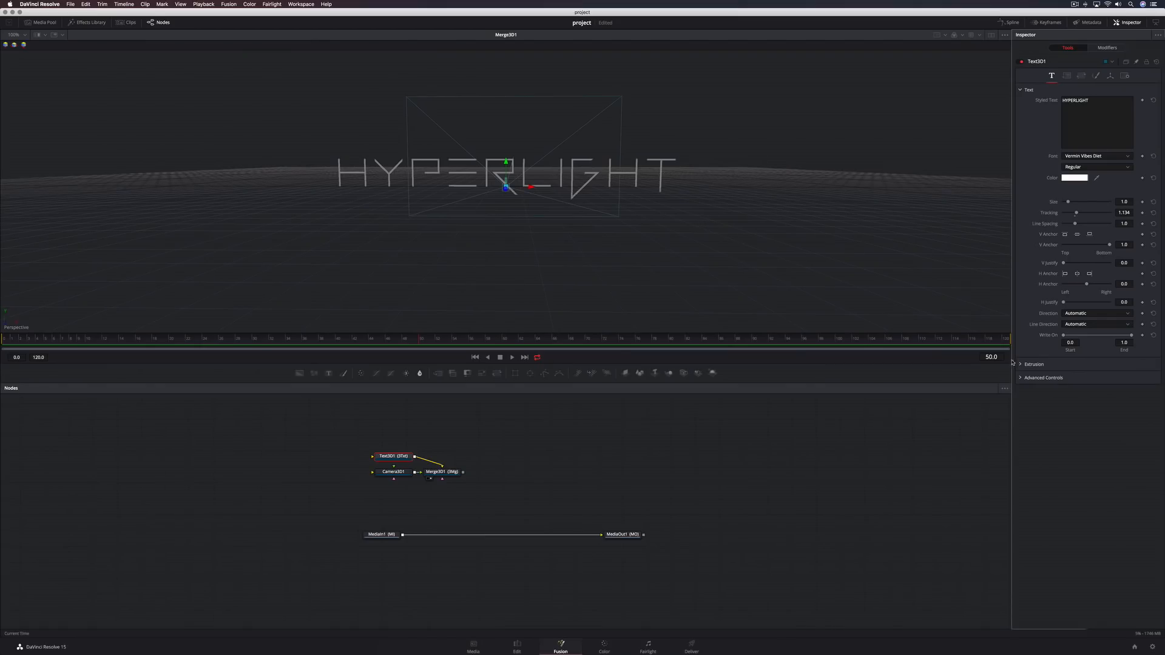
Step: Extrude the title with extrusion depth 0.011, bevel depth 0.0126 and bevel width 0.0094
left_click(1020, 364)
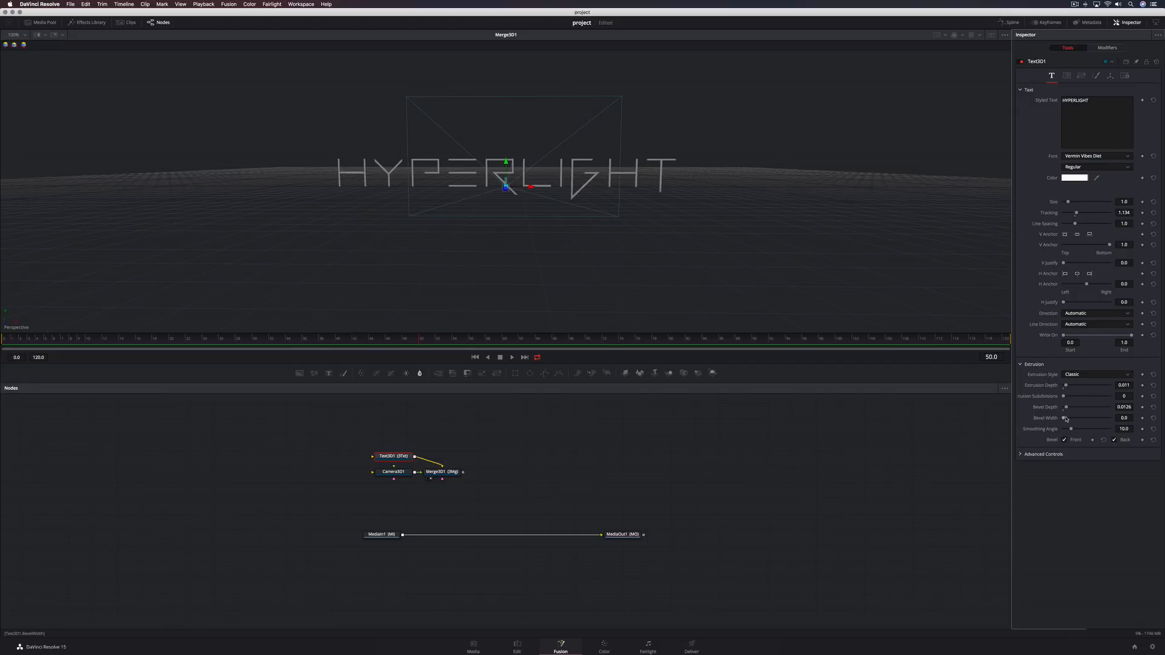
left_click_drag(1065, 419, 1068, 418)
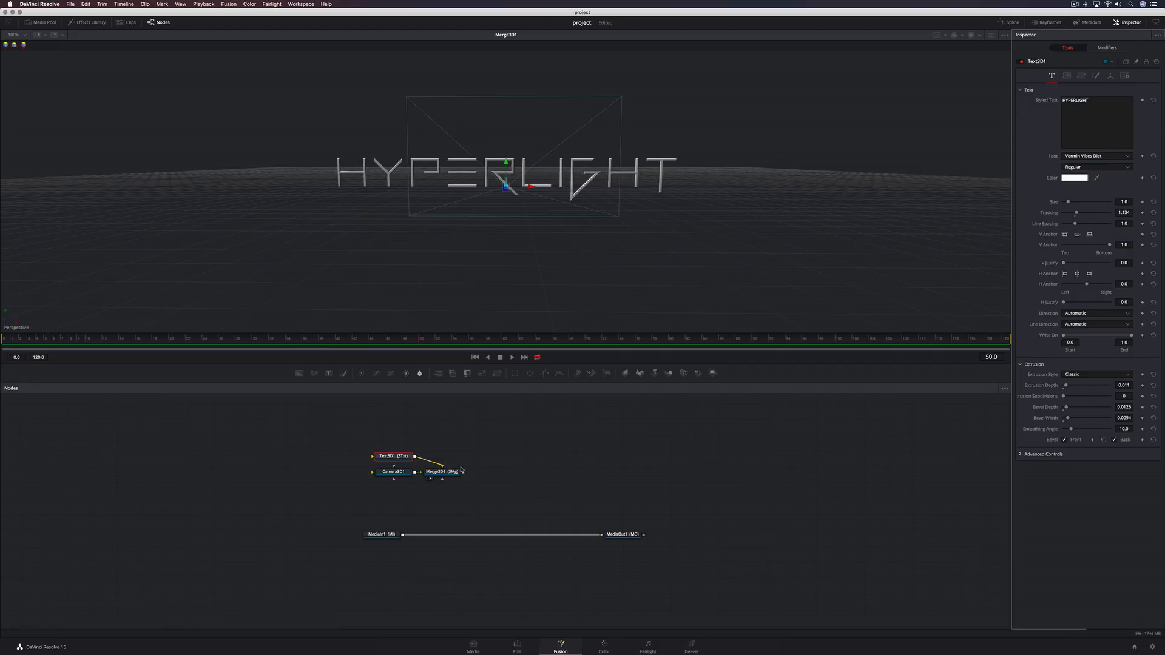
Step: Space Merge3D1 away from its inputs, connect a Directional Light to it, and place the light node above the text node
left_click_drag(461, 469, 483, 472)
key("shift+space")
type("cam")
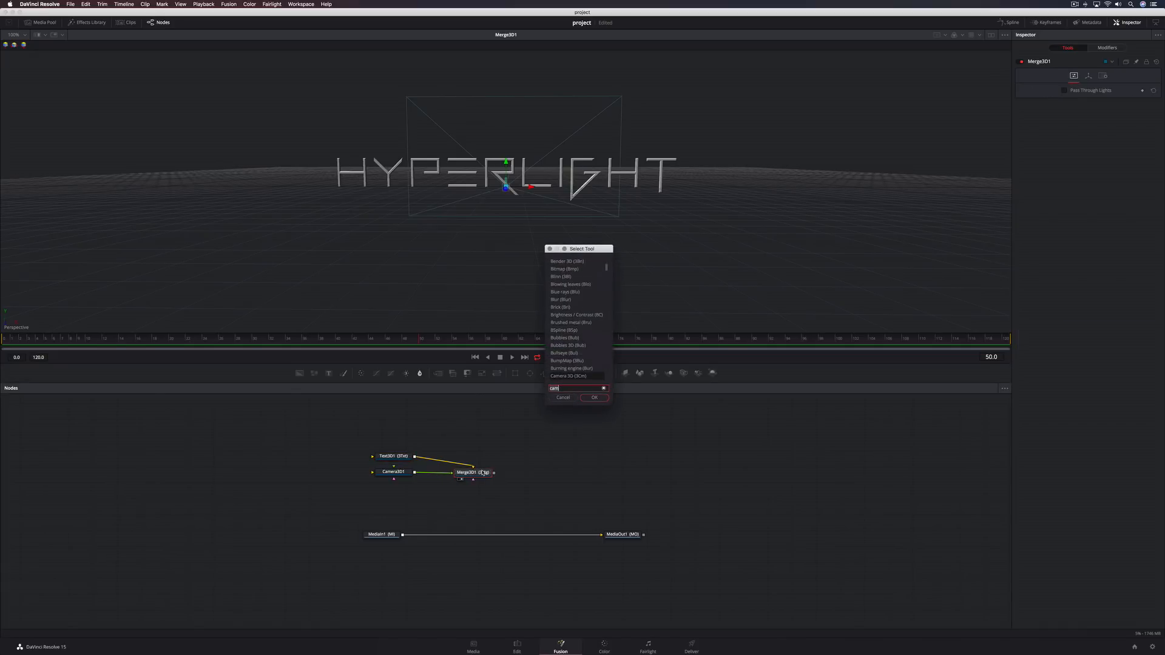
type("direct")
key("Return")
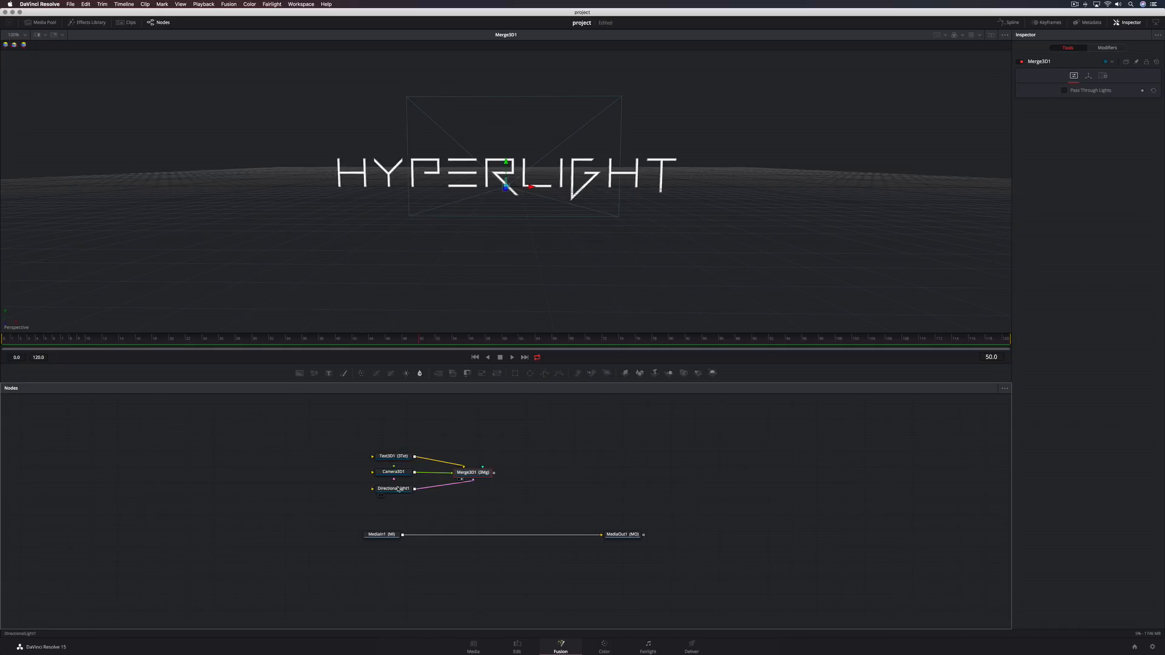
left_click_drag(398, 489, 464, 419)
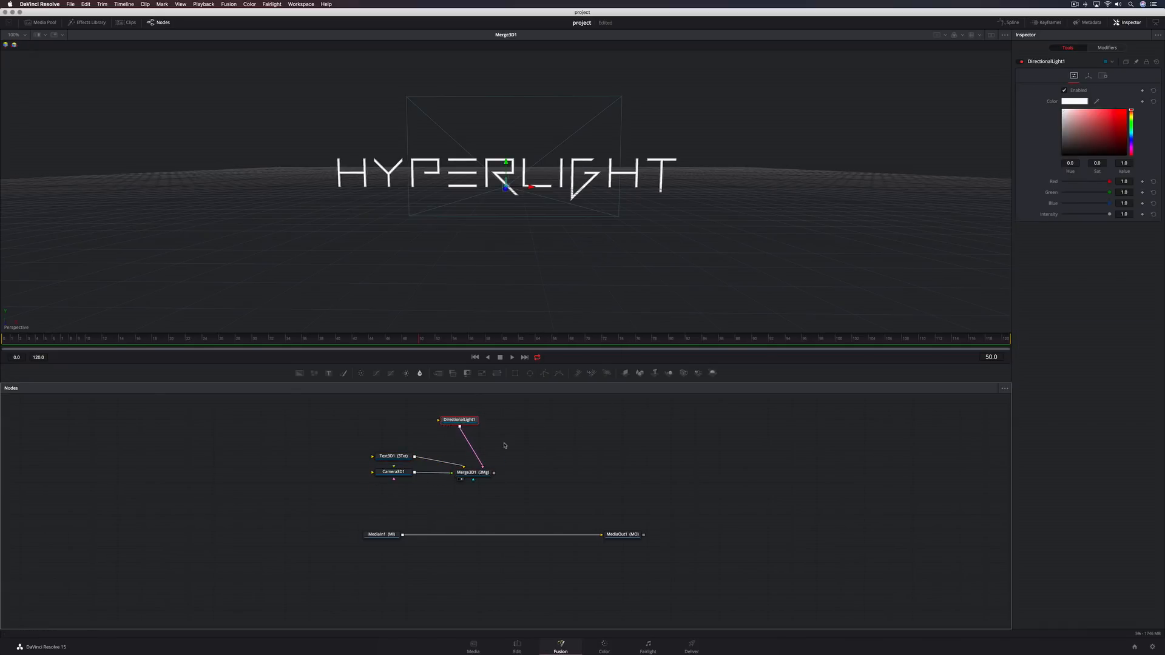
Step: Set the directional light's X rotation to -100 and color it light blue with hue 0.552 and saturation 0.876
left_click(1088, 75)
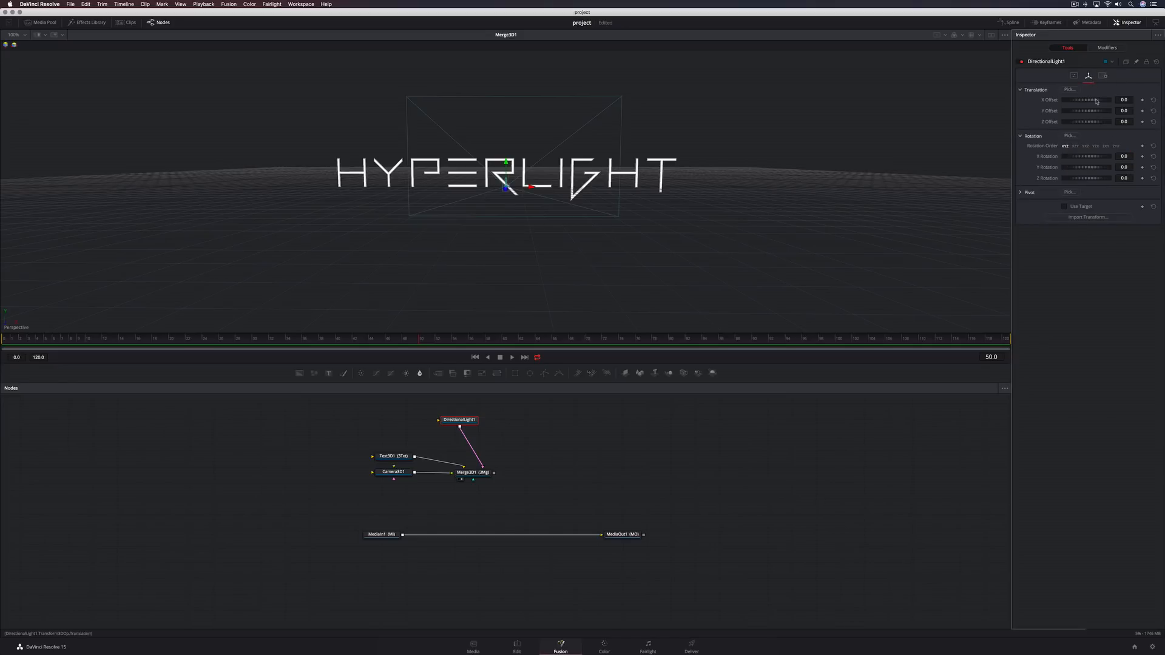
left_click(1124, 156)
type("-100")
key("Tab")
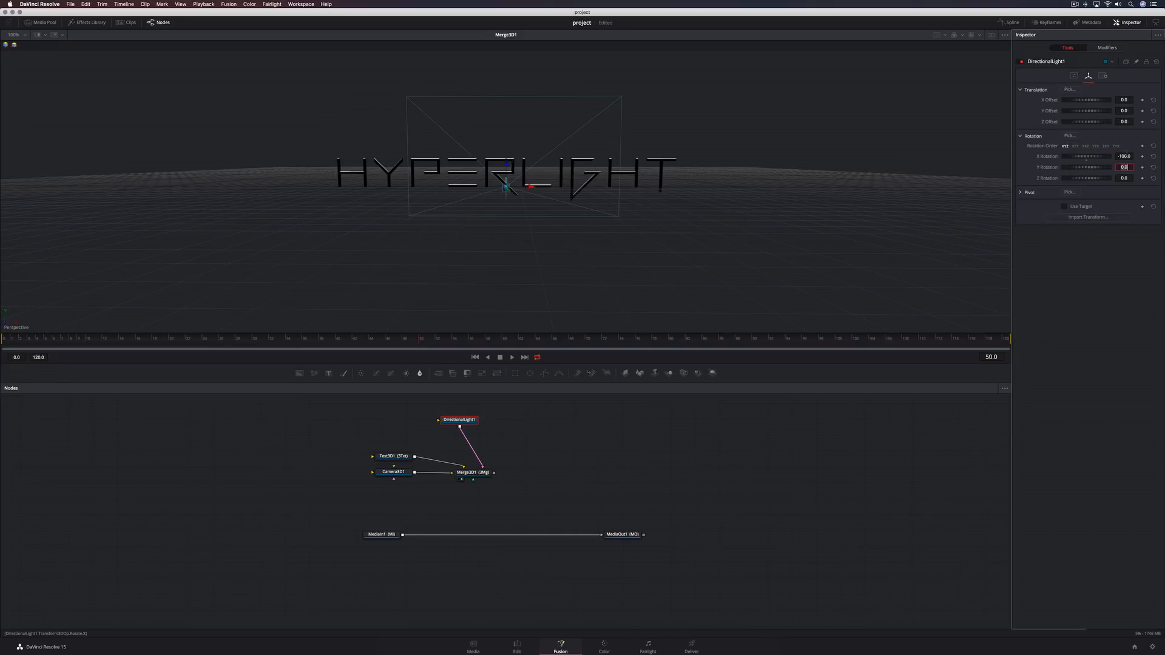
left_click(1074, 76)
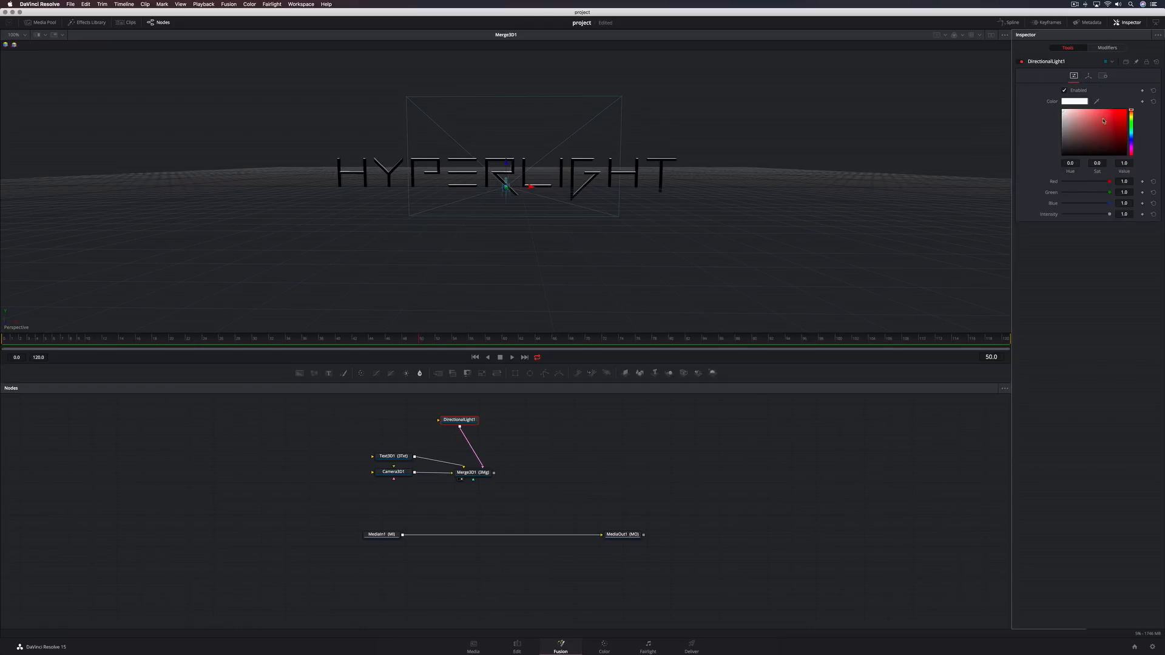
left_click(1132, 136)
left_click_drag(1119, 114, 1118, 104)
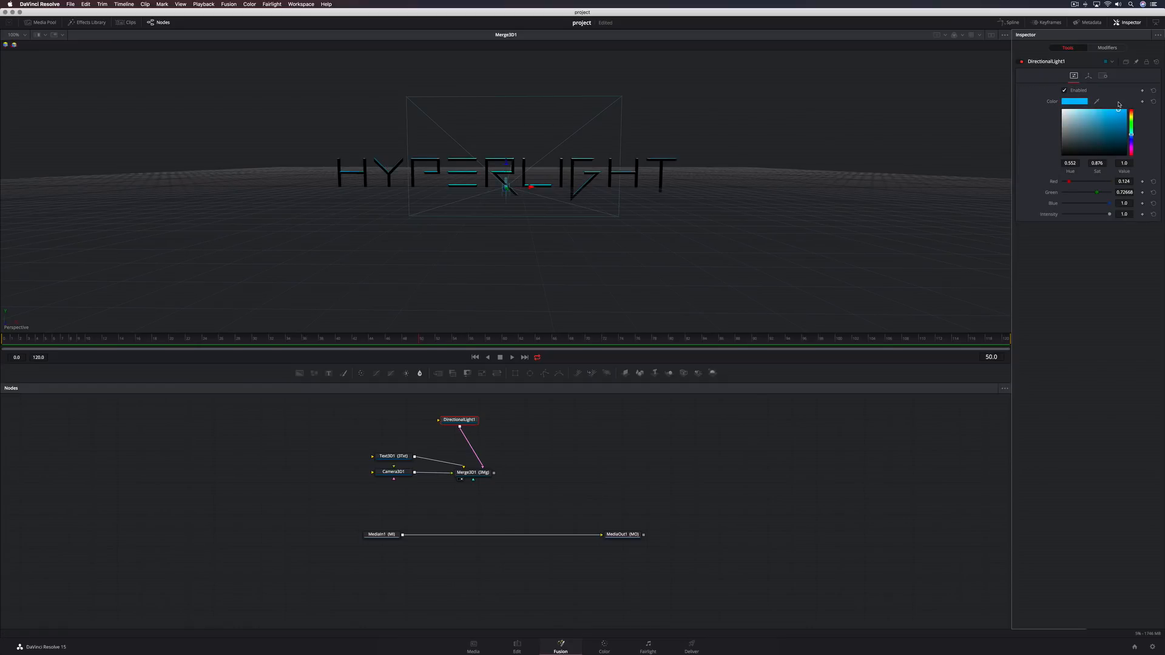
Step: Hide the grid in the 3D view
right_click(790, 182)
mouse_move(825, 208)
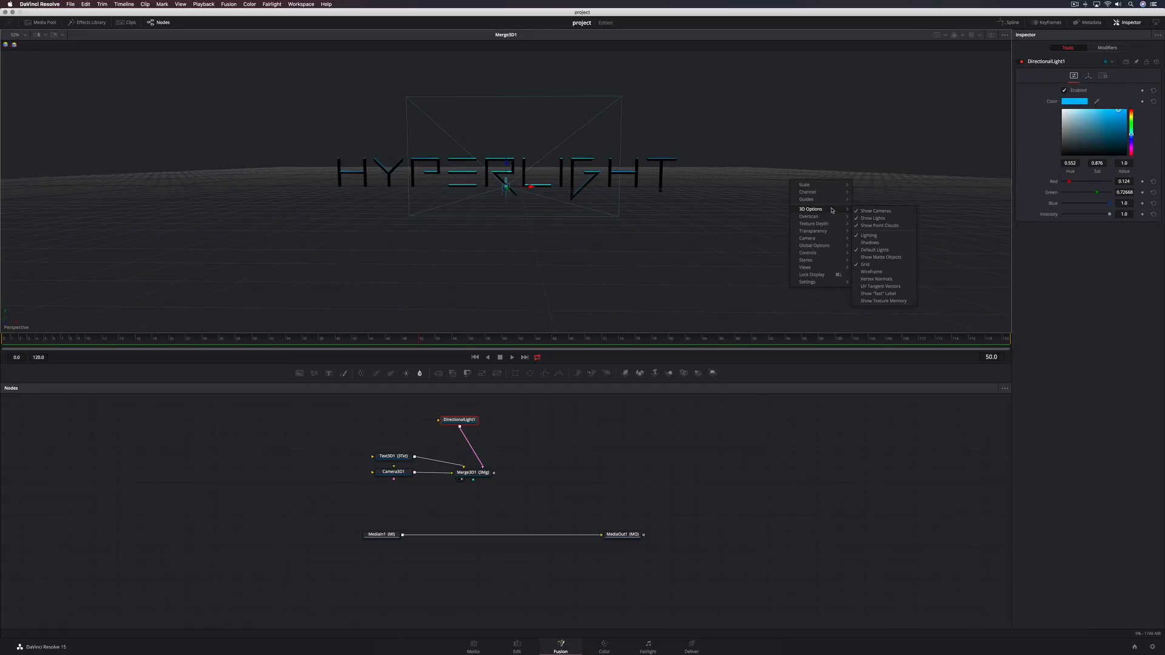
left_click(869, 264)
Step: Add a Point Light combined with the directional light through a new Merge 3D node feeding Merge3D1
left_click(468, 420)
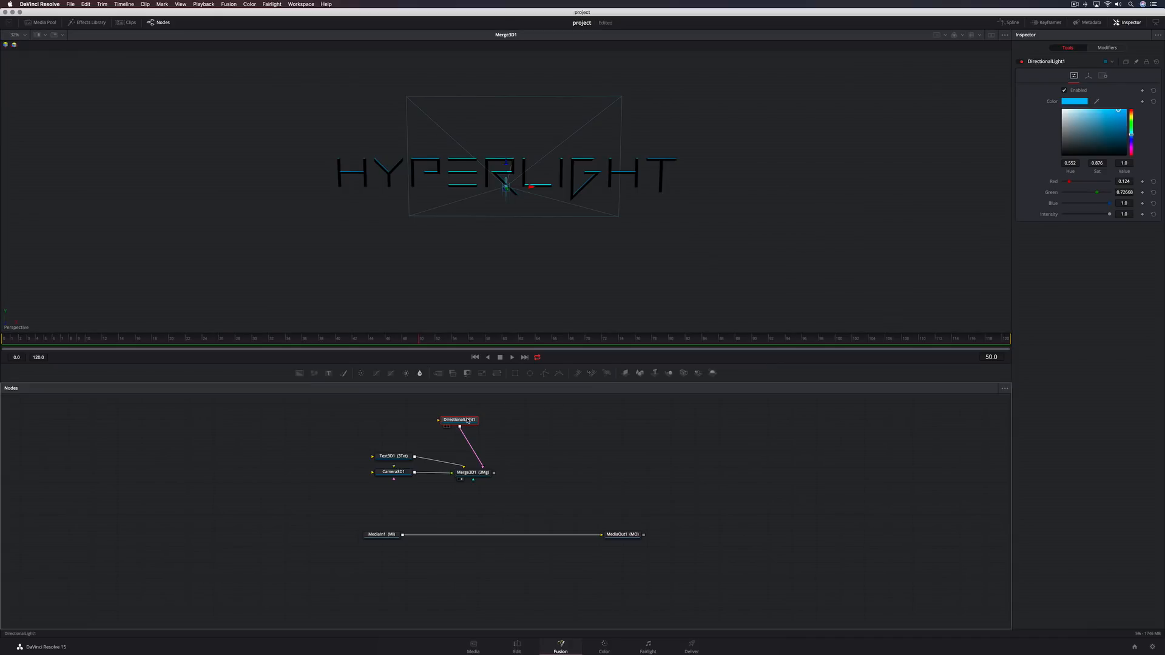
key("shift+space")
type("point")
key("Return")
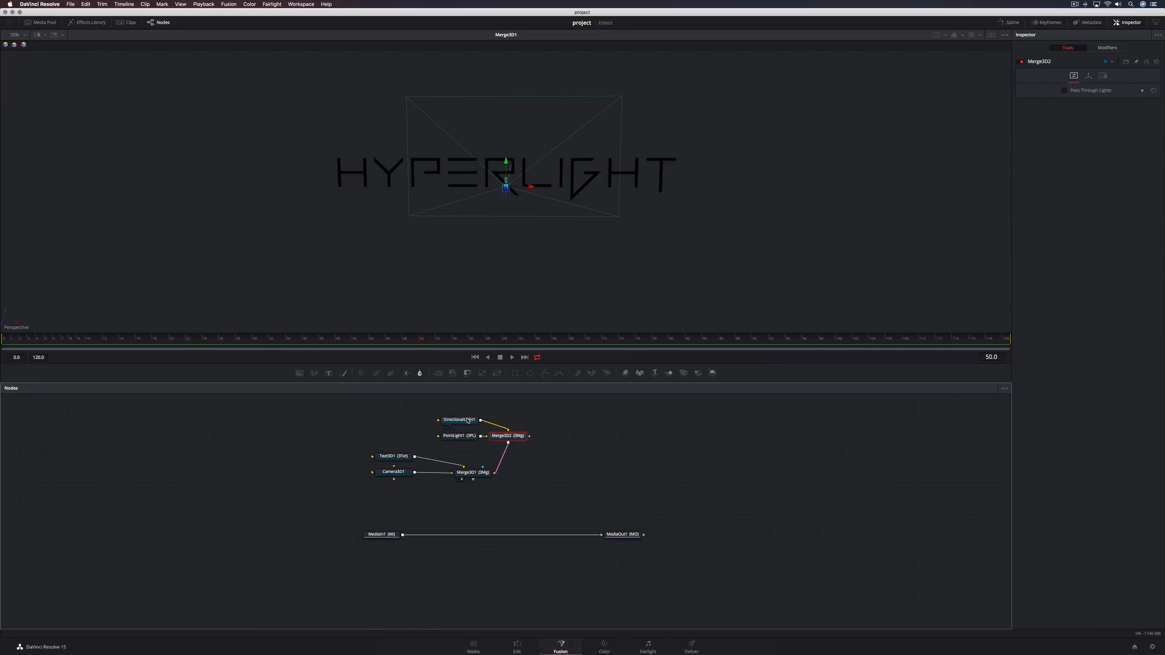
Step: Set the point light's decay type to Linear and its intensity to 0.5
left_click(1034, 344)
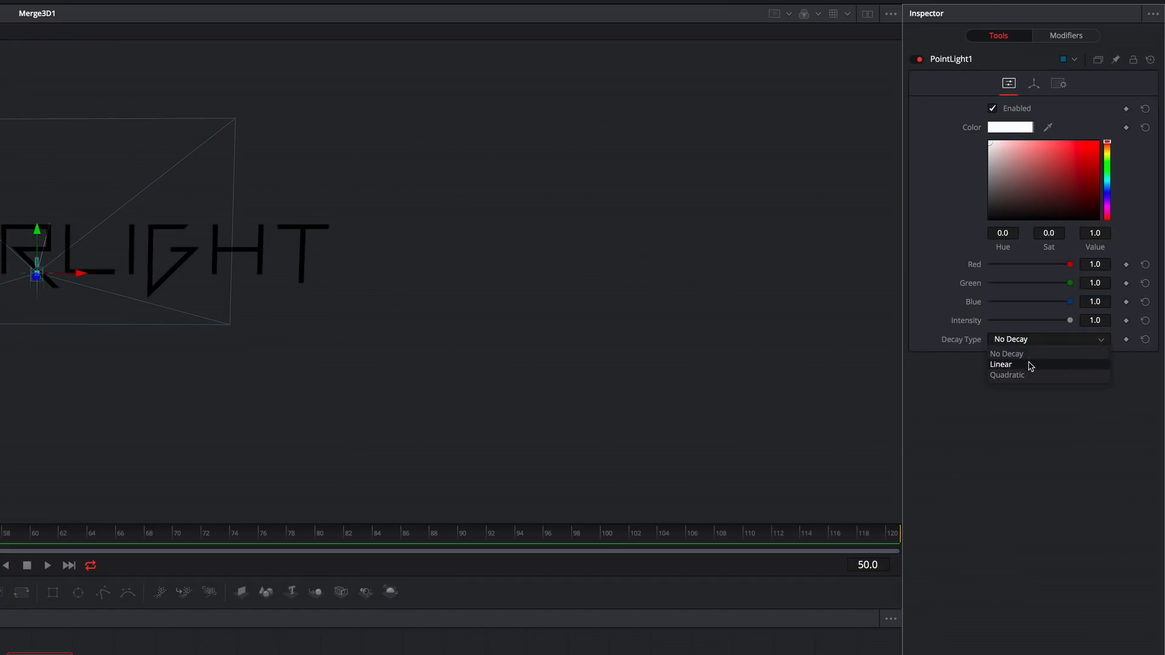
left_click(1031, 365)
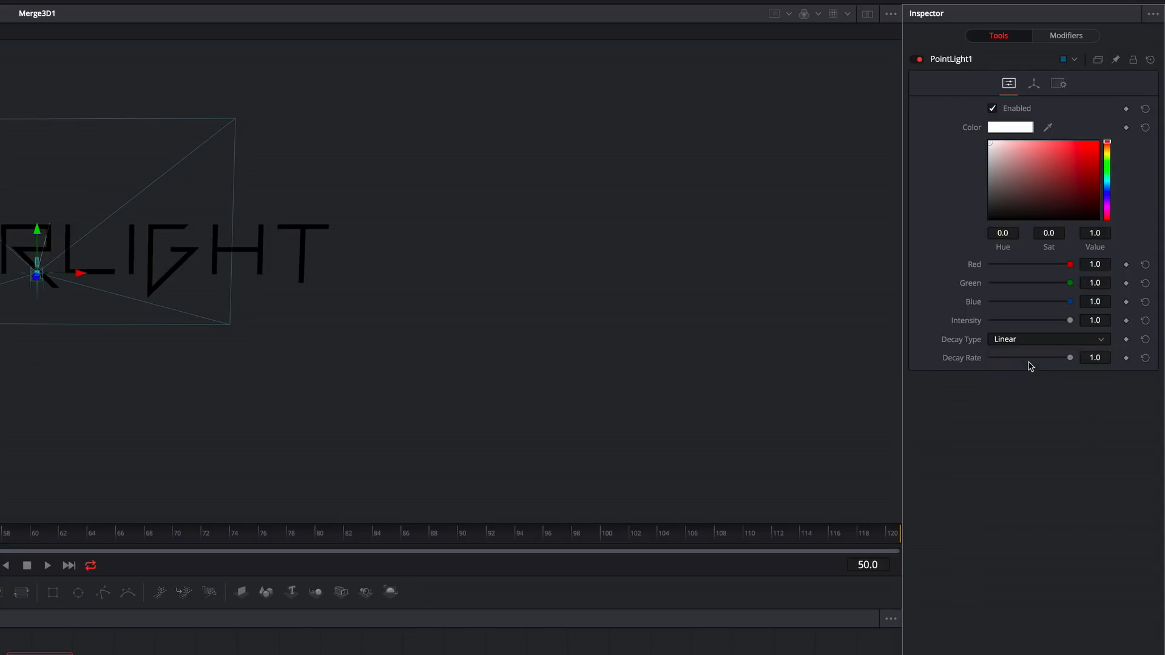
left_click(1031, 321)
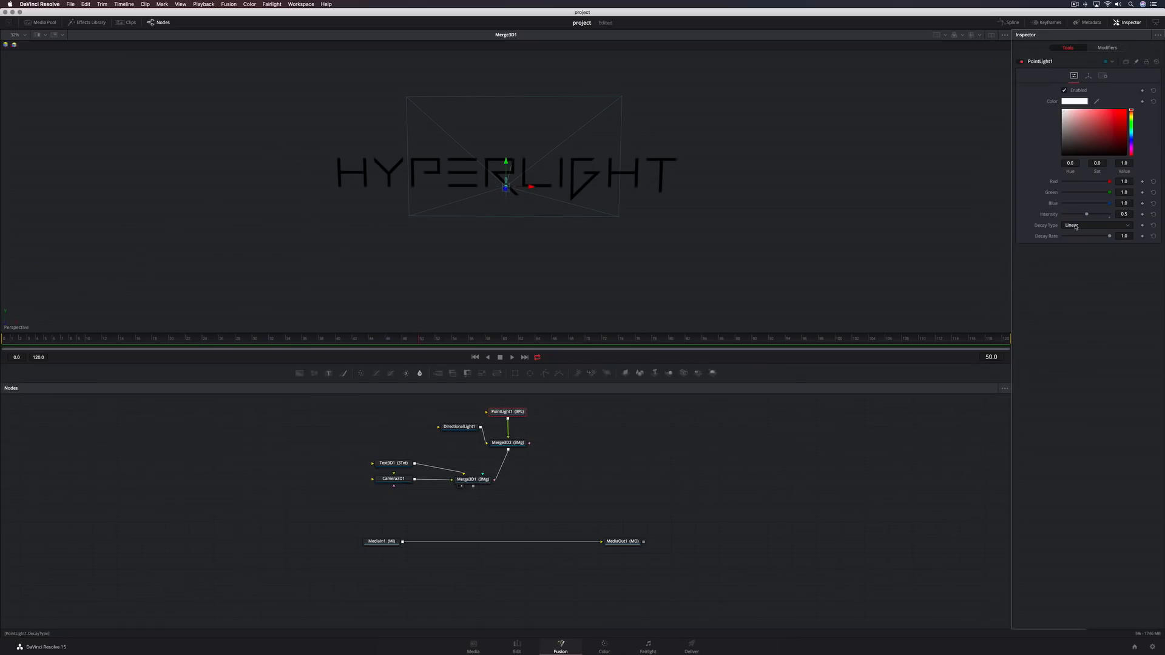
Step: Move the point light in front of the title's first letters and enable Pass Through Lights on Merge3D2
left_click_drag(185, 332, 142, 342)
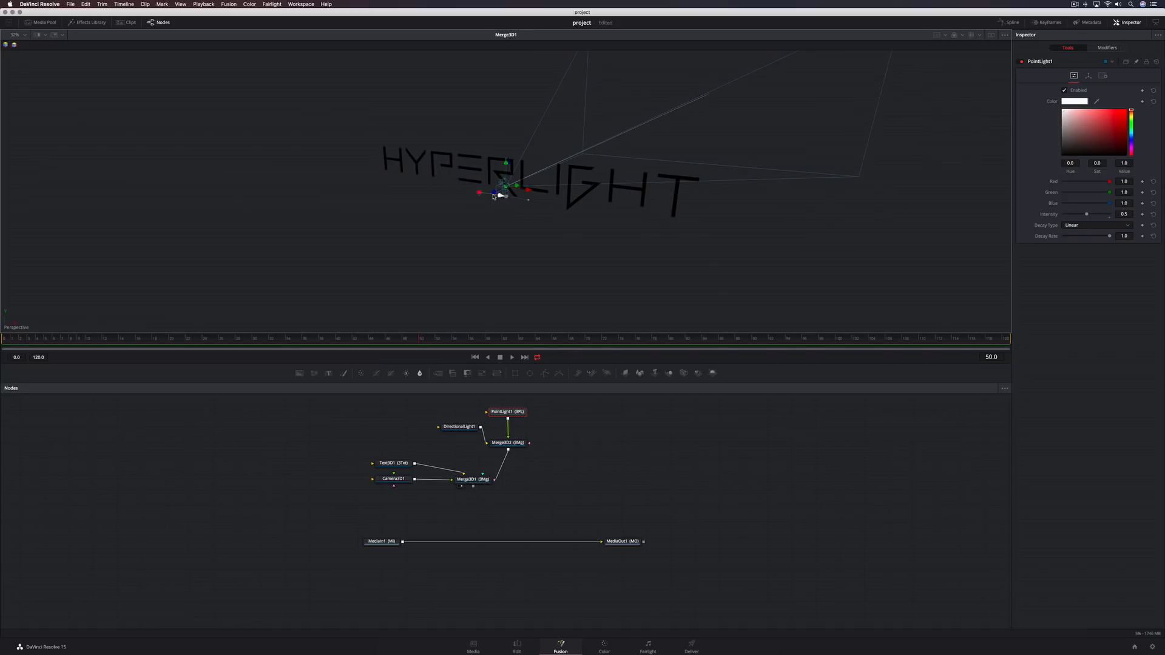
left_click_drag(494, 196, 430, 191)
left_click(517, 445)
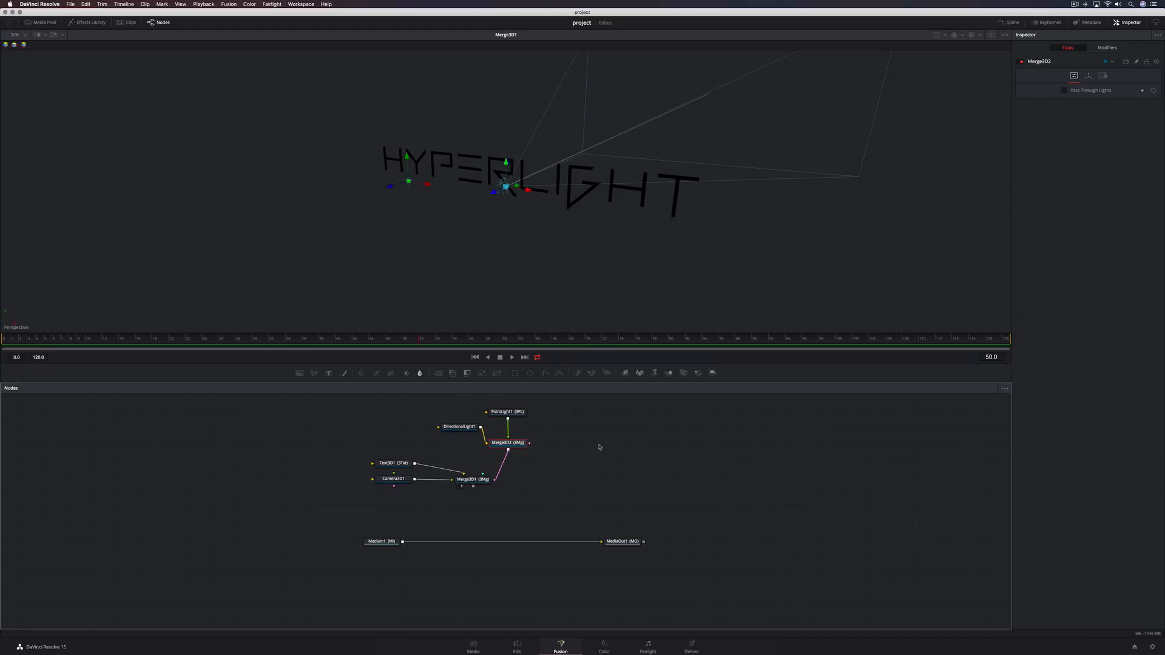
left_click(1064, 89)
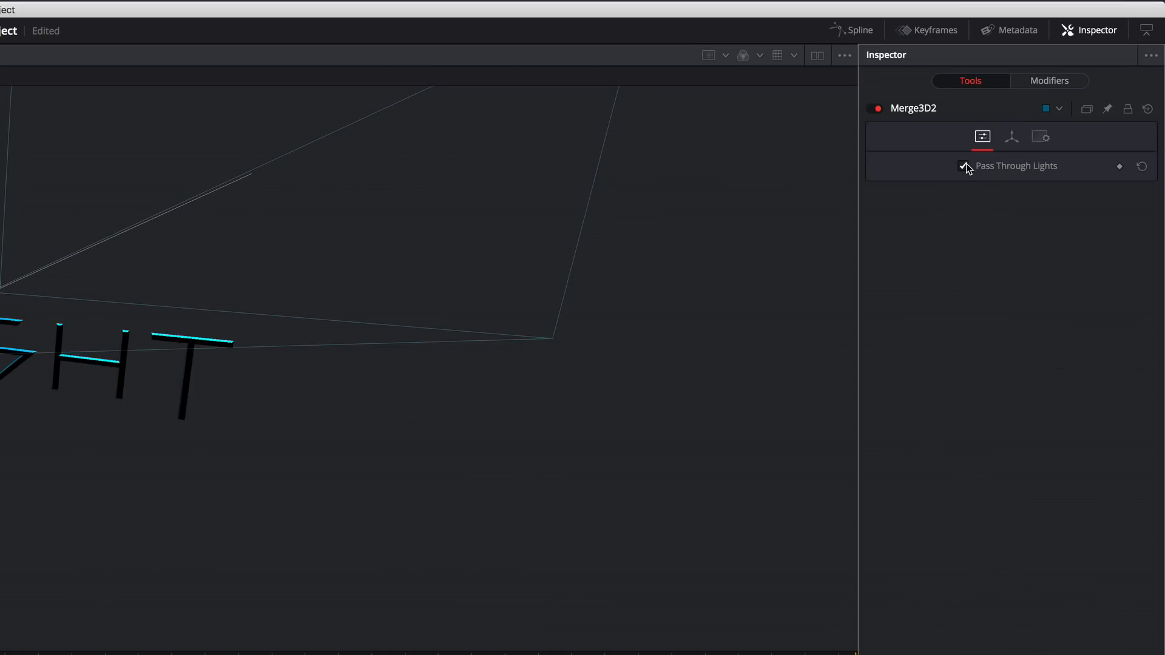
Step: Make three copies of PointLight1 and connect them to Merge3D2
left_click(513, 413)
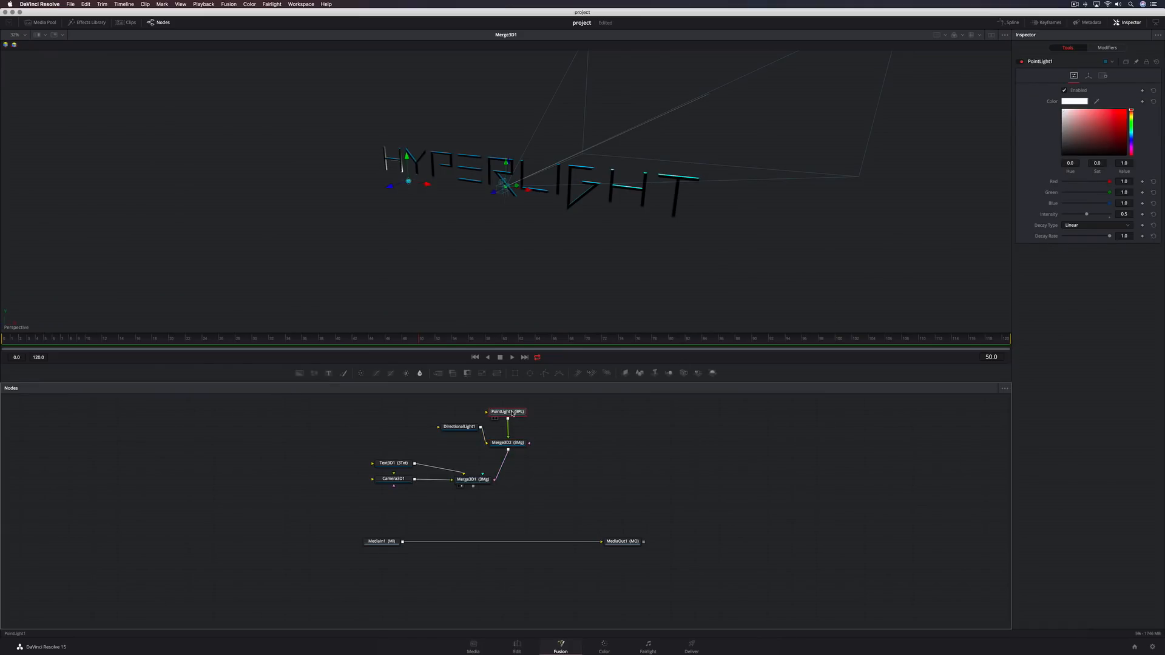
key("ctrl+c")
key("ctrl+v")
key("ctrl+v")
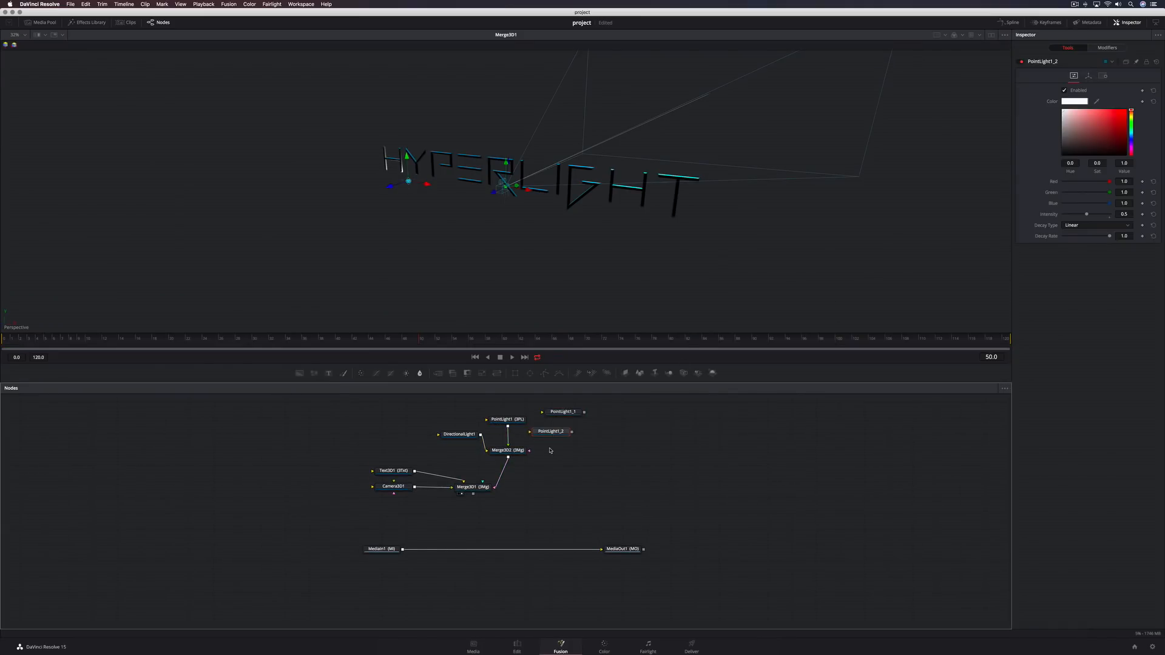
key("ctrl+v")
left_click_drag(551, 433, 516, 450)
left_click_drag(583, 424, 530, 450)
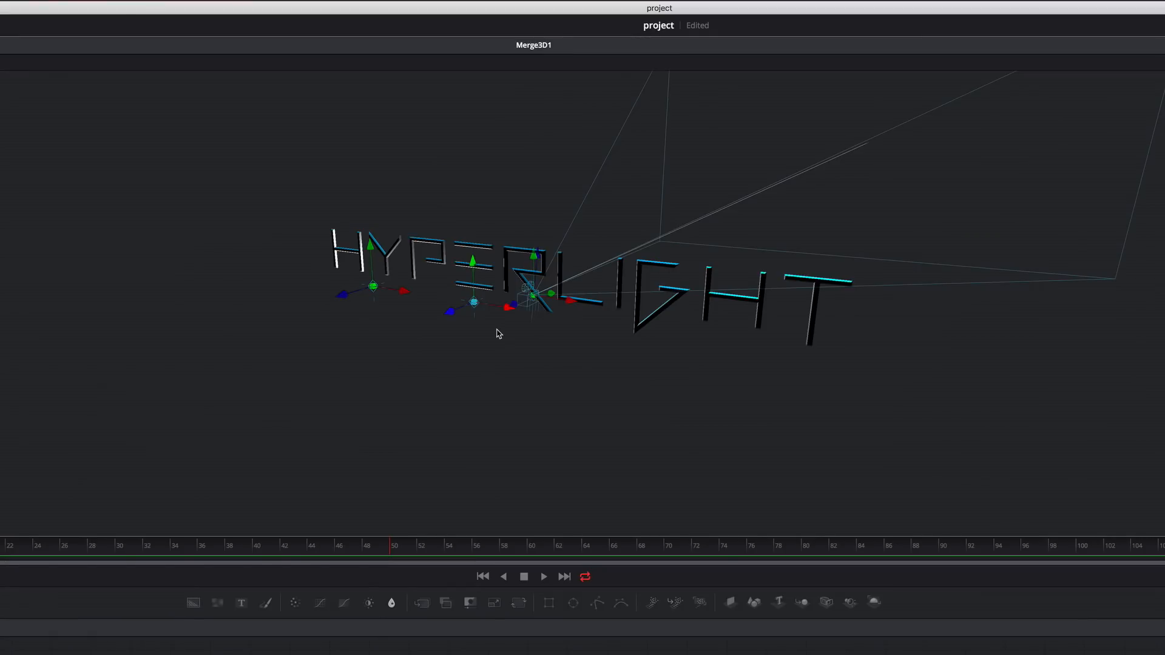
Step: Spread the copied point lights along the HYPERLIGHT title to beyond the final T, with PointLight1_3's intensity at 0.614
left_click_drag(474, 266, 473, 278)
left_click_drag(404, 291, 701, 337)
left_click_drag(686, 294, 684, 312)
left_click(374, 285)
left_click_drag(403, 291, 1013, 366)
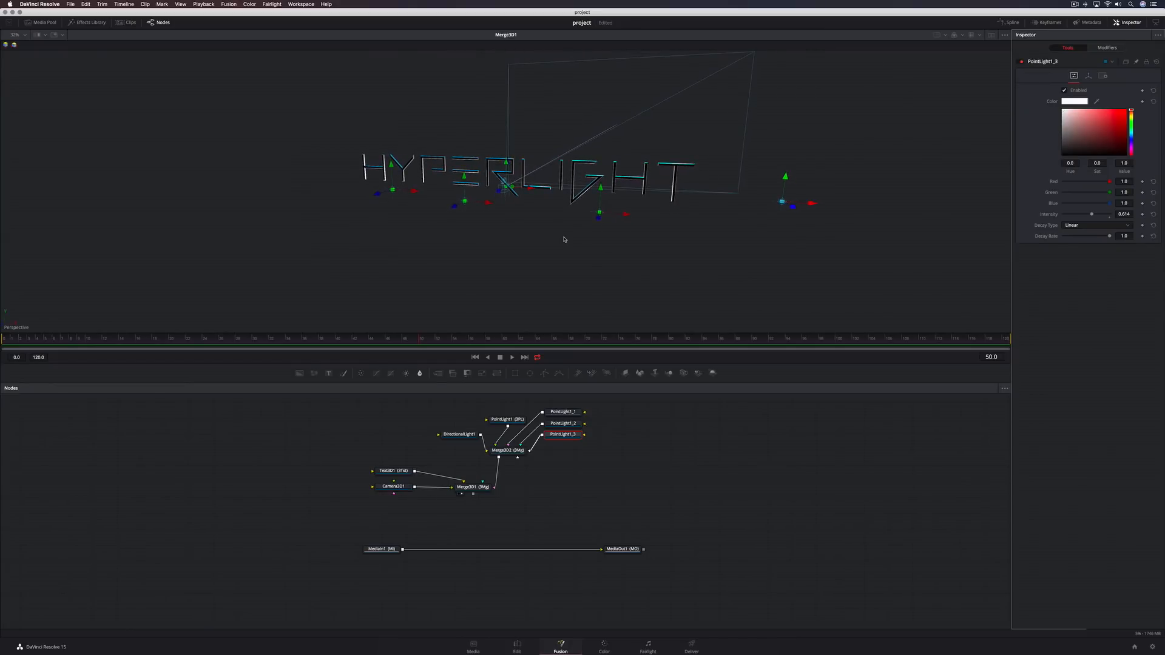
Step: Keyframe the HYPERLIGHT title's Tracking at frame 40 and set it to 4.0 at frame 20
left_click(393, 470)
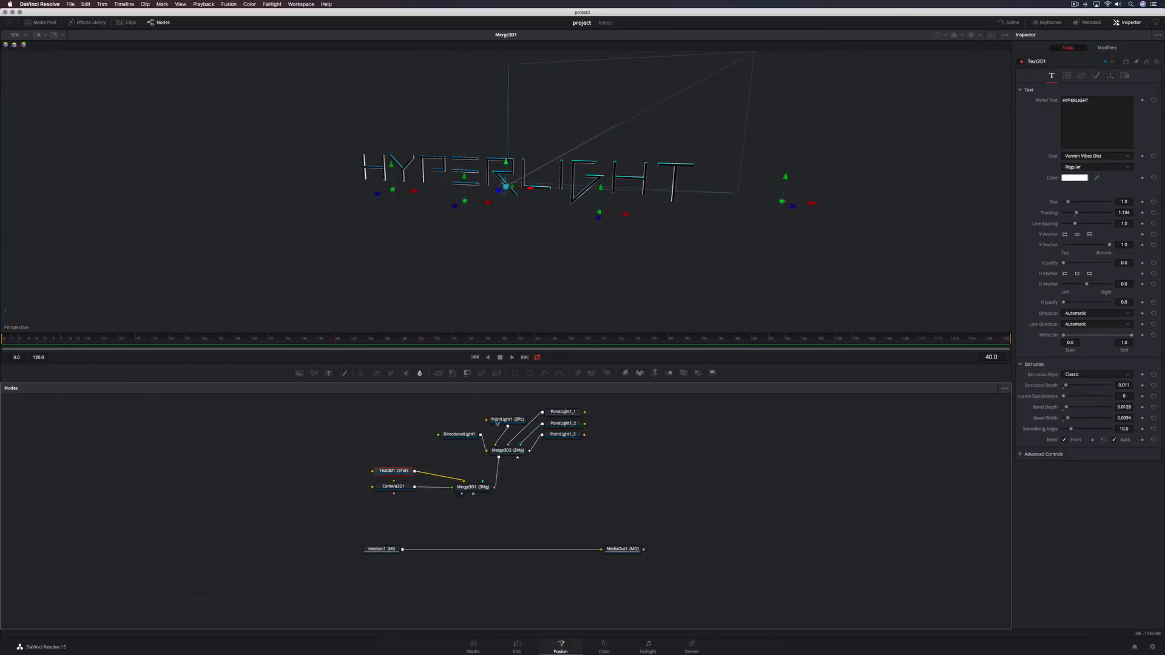
left_click(1141, 213)
left_click(169, 339)
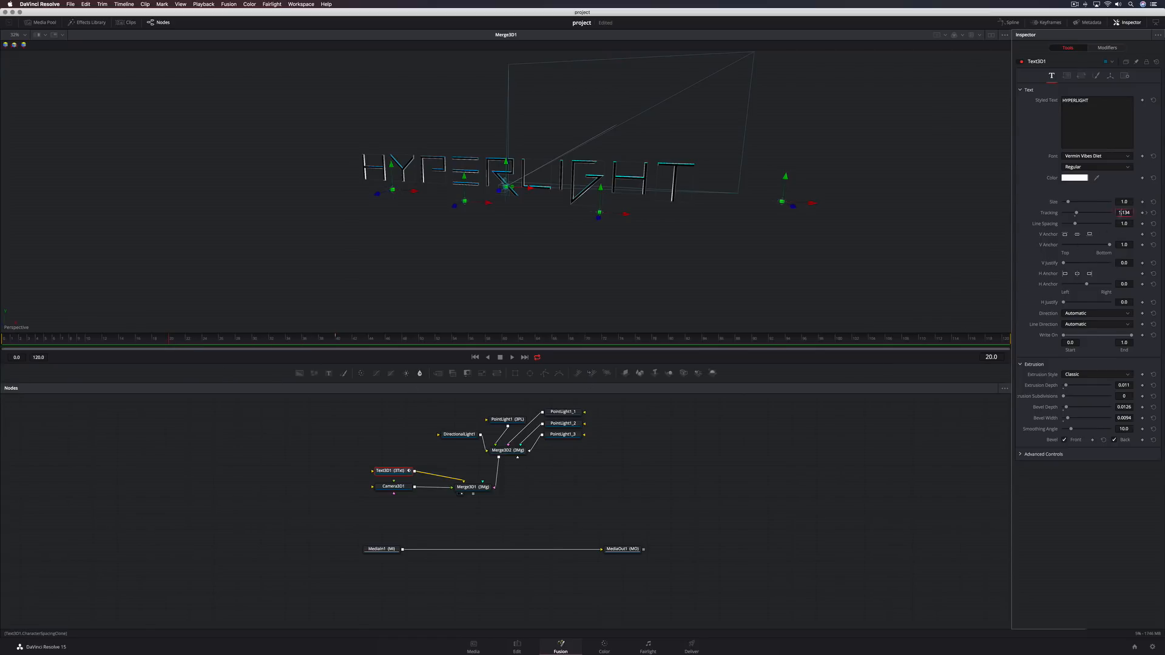
key("Tab")
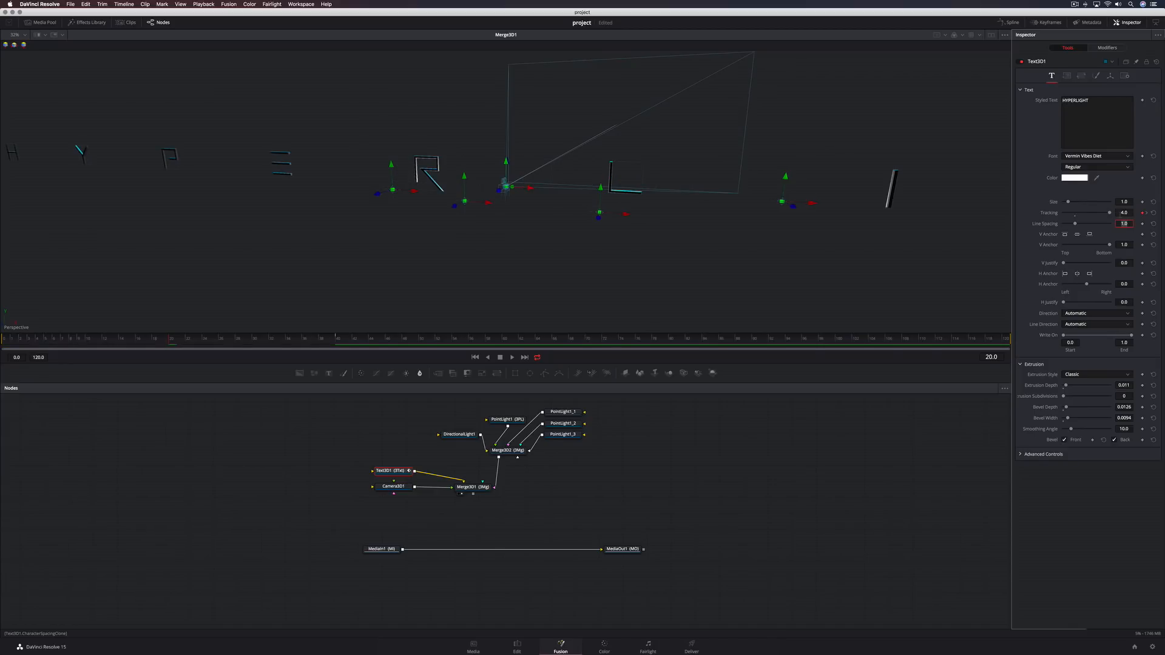
Step: Add a Follower modifier to the title's styled text with Order set to Inside out and Delay 7.5
right_click(1076, 123)
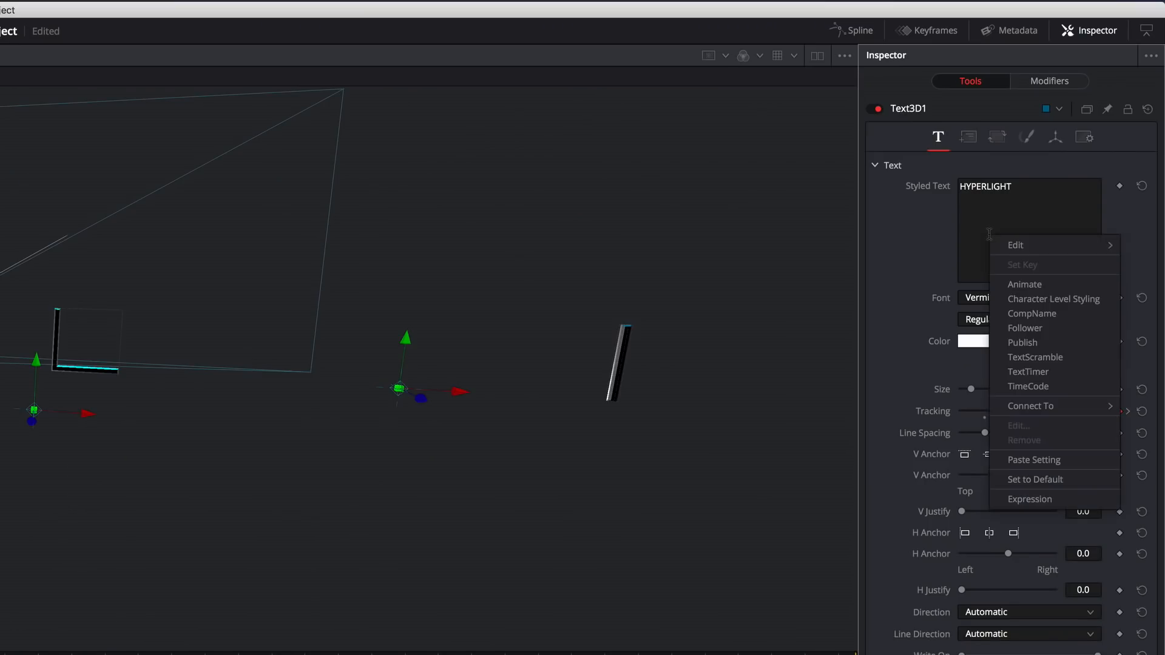
left_click(1022, 328)
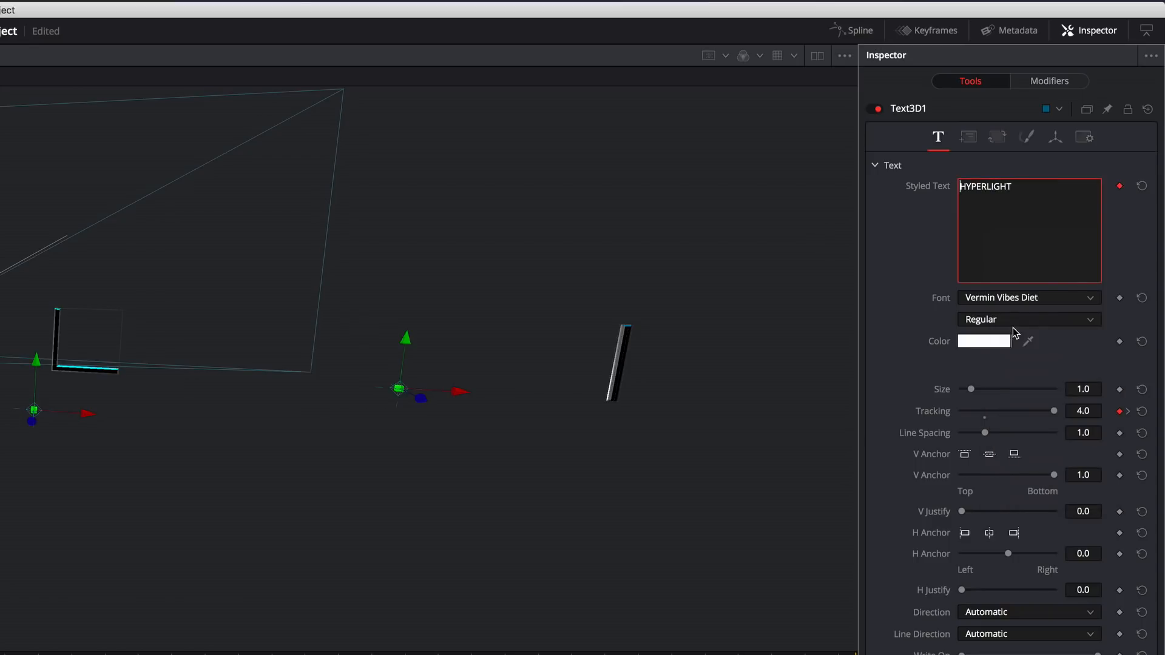
left_click(1044, 82)
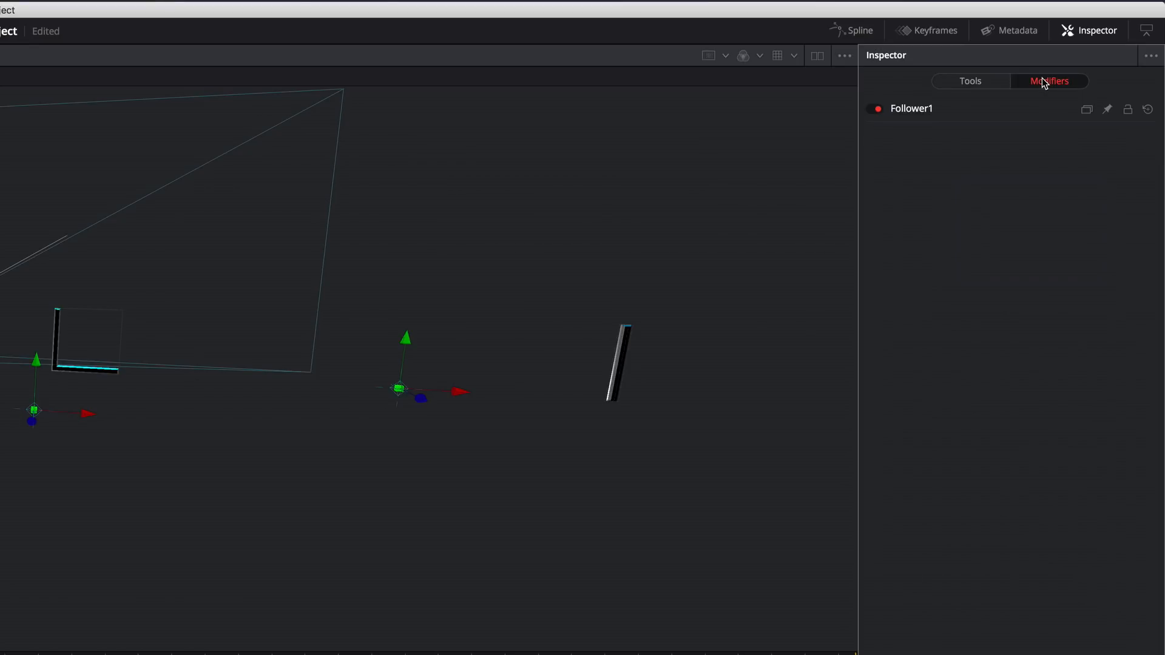
left_click(925, 113)
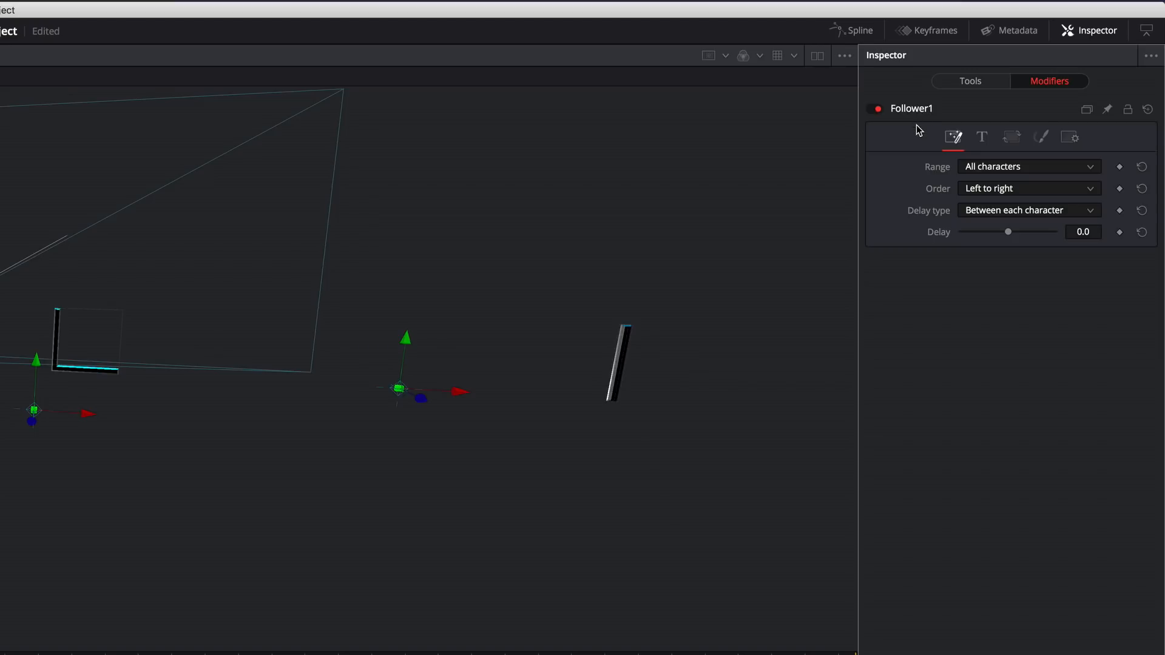
left_click(991, 187)
left_click(988, 230)
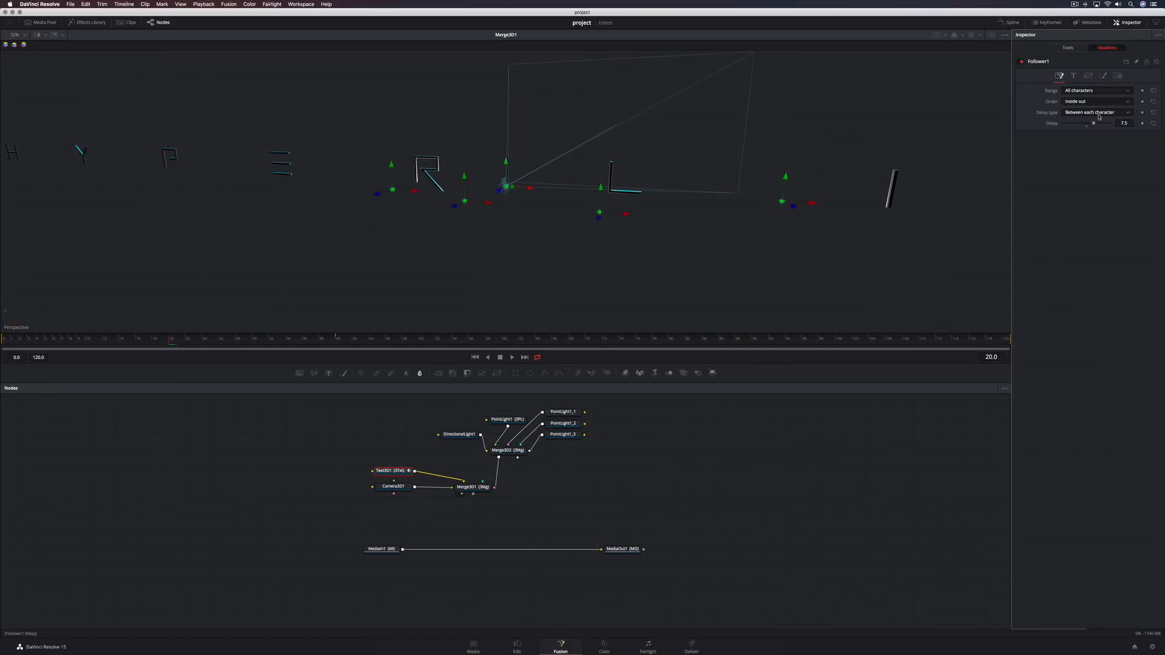
Step: Set the Follower's shading rotation to X 200 and Y 90 with keyframes at frame 20
left_click(1103, 77)
left_click(1022, 163)
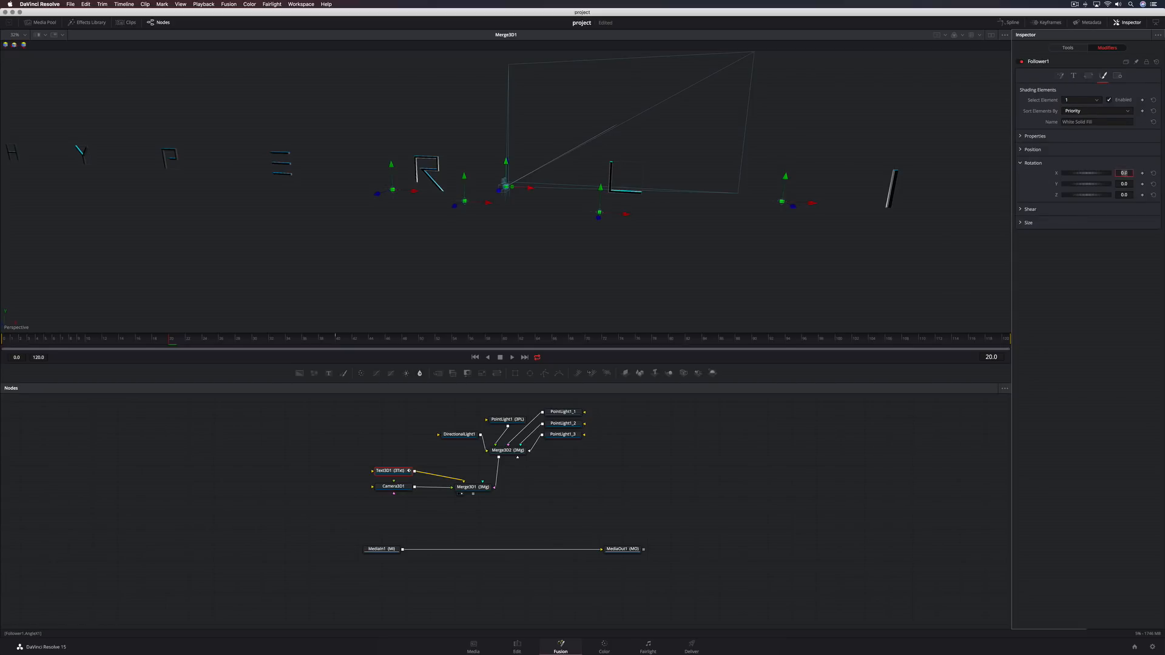
type("200")
key("Tab")
key("Return")
left_click(1142, 173)
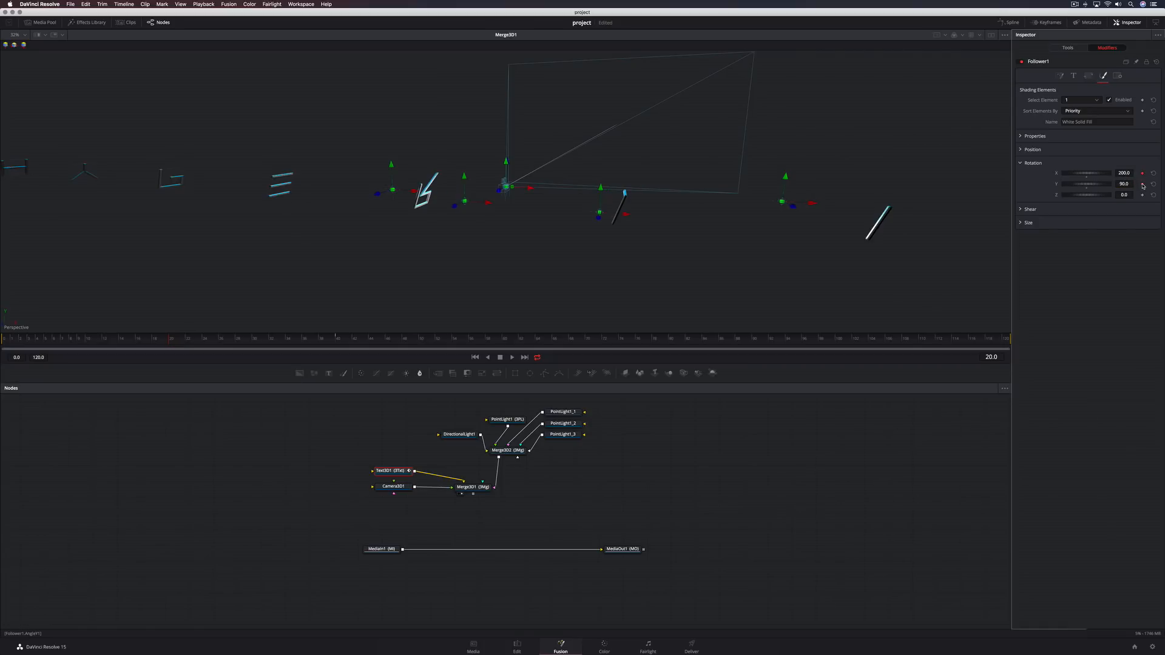
Step: Set the Follower's X and Y rotation to 0 at frame 40
left_click(336, 339)
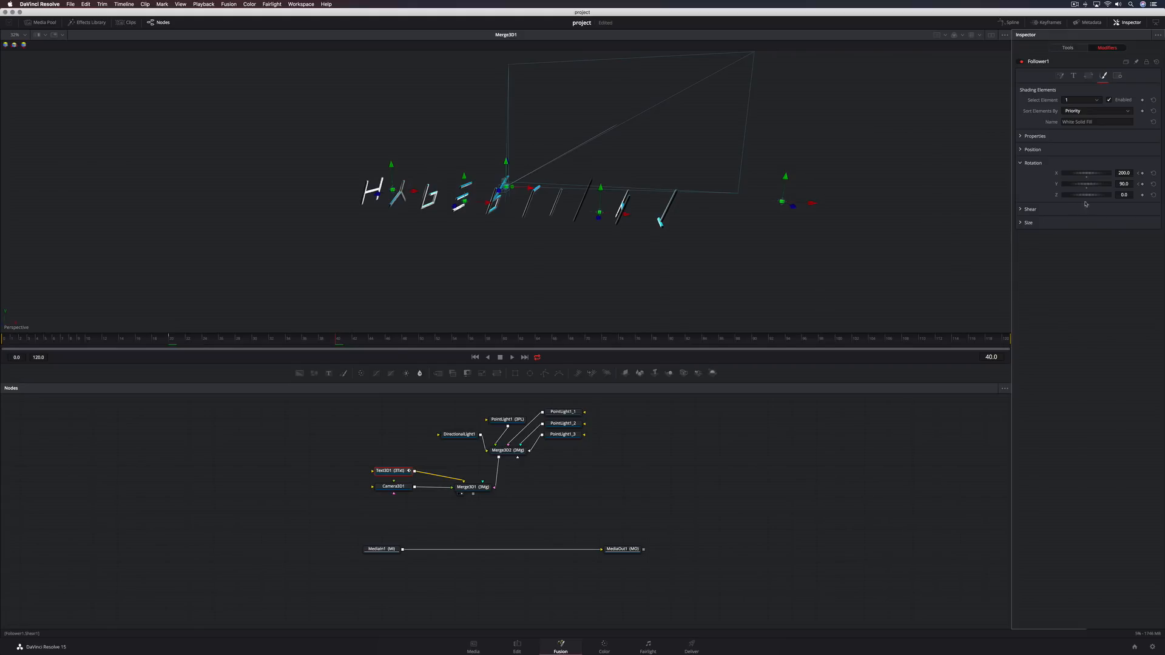
key("Tab")
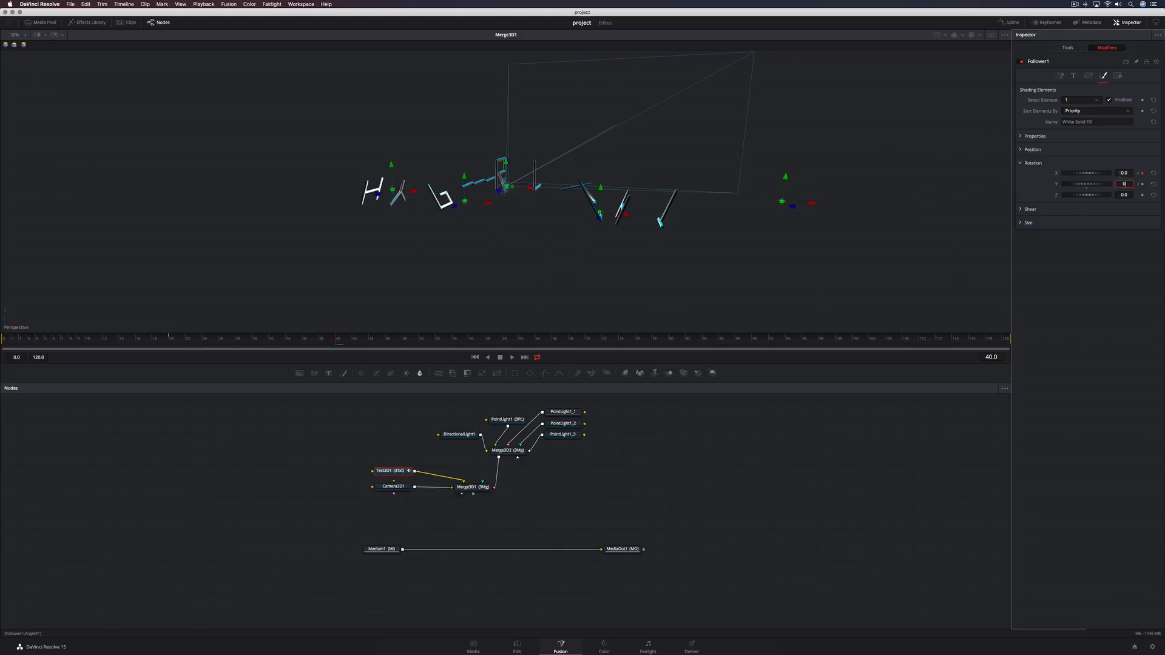
key("Return")
Step: Keyframe the Follower's Offset Z at 0 on frame 40 and set it to 6.0 on frame 20
left_click(1021, 150)
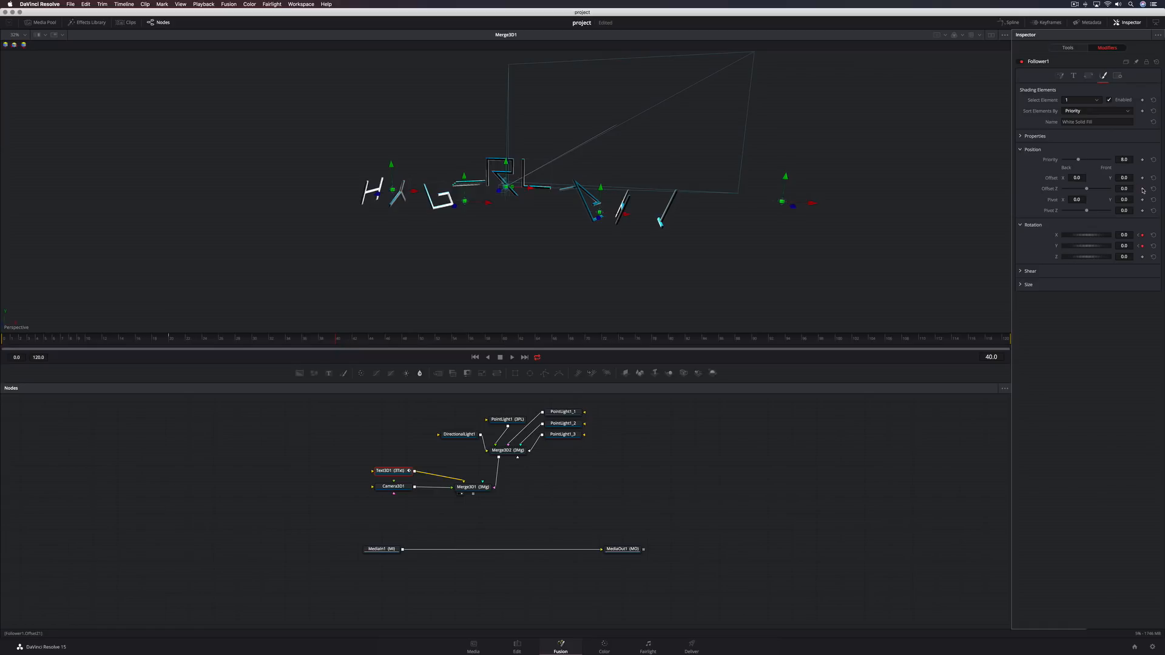
left_click(169, 340)
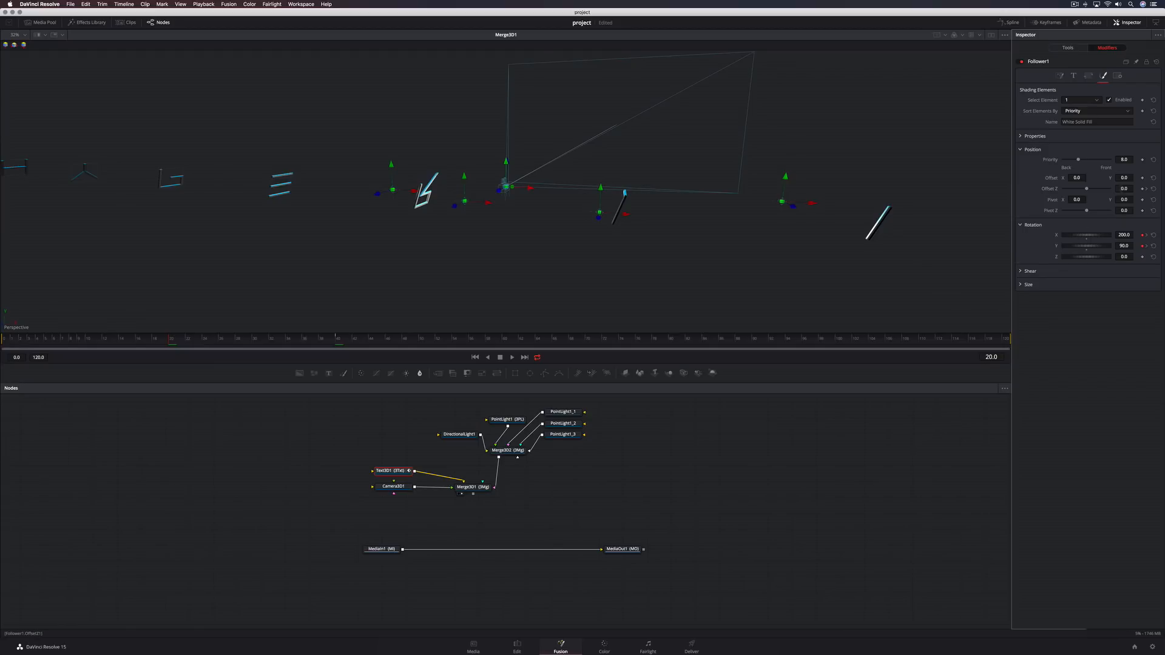
double_click(1123, 189)
type("6")
key("Tab")
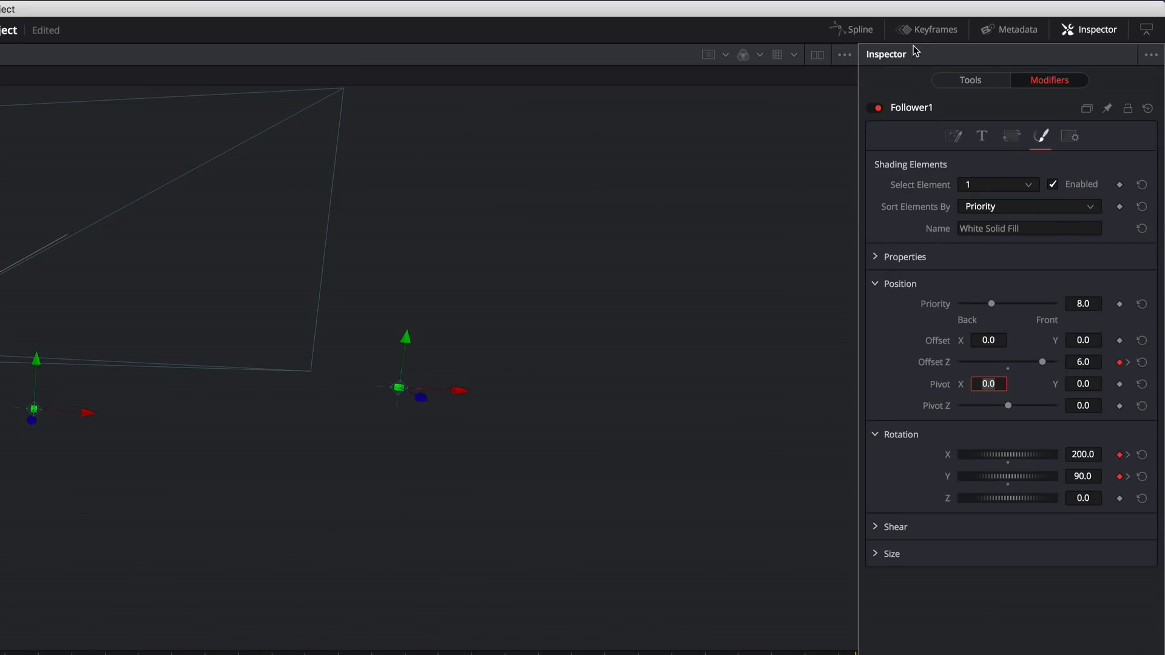
Step: Show only Text3D1's tracks in the Keyframes editor and move the last CharacterSpacing keyframe to about frame 95
left_click(915, 32)
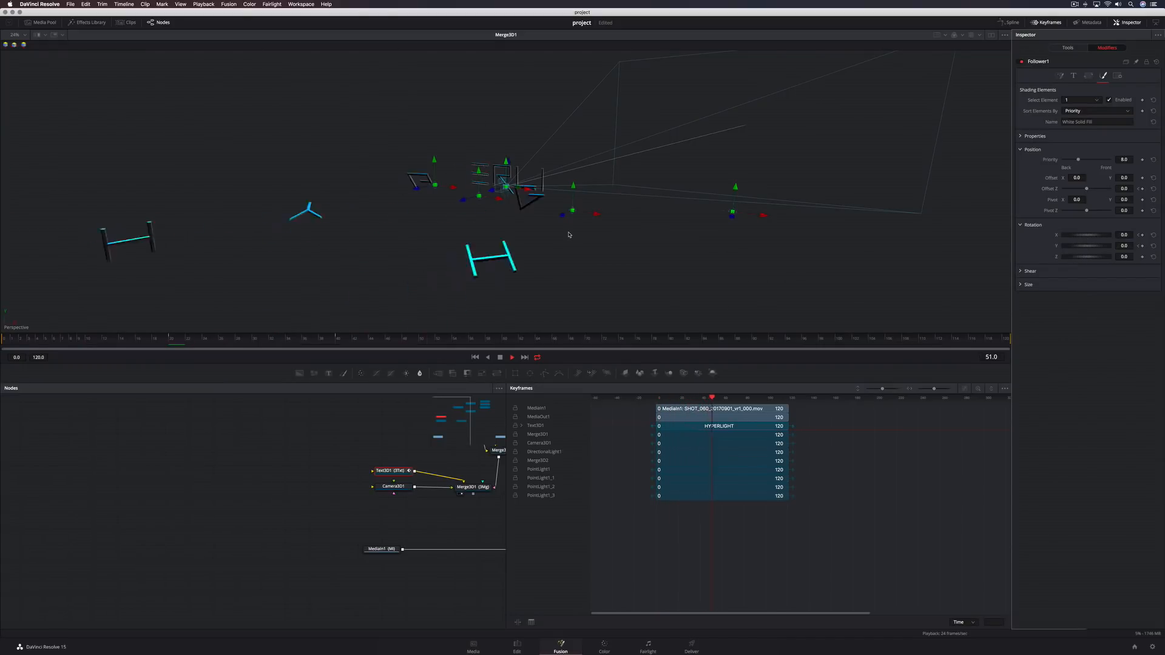
key("space")
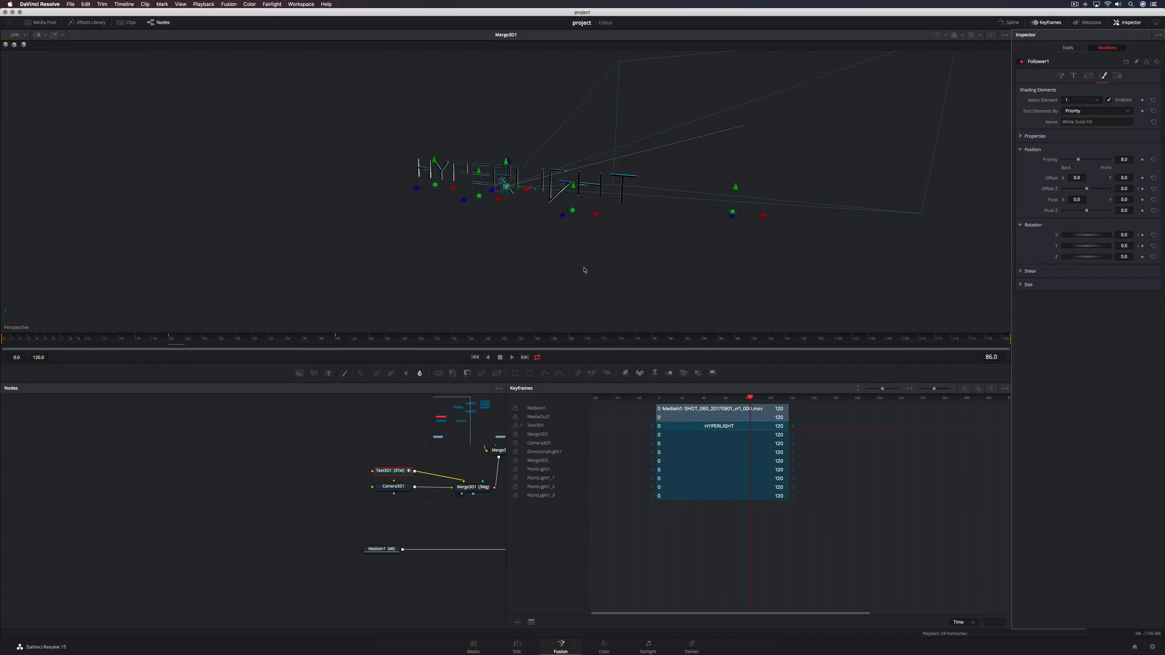
left_click(1005, 388)
left_click(989, 416)
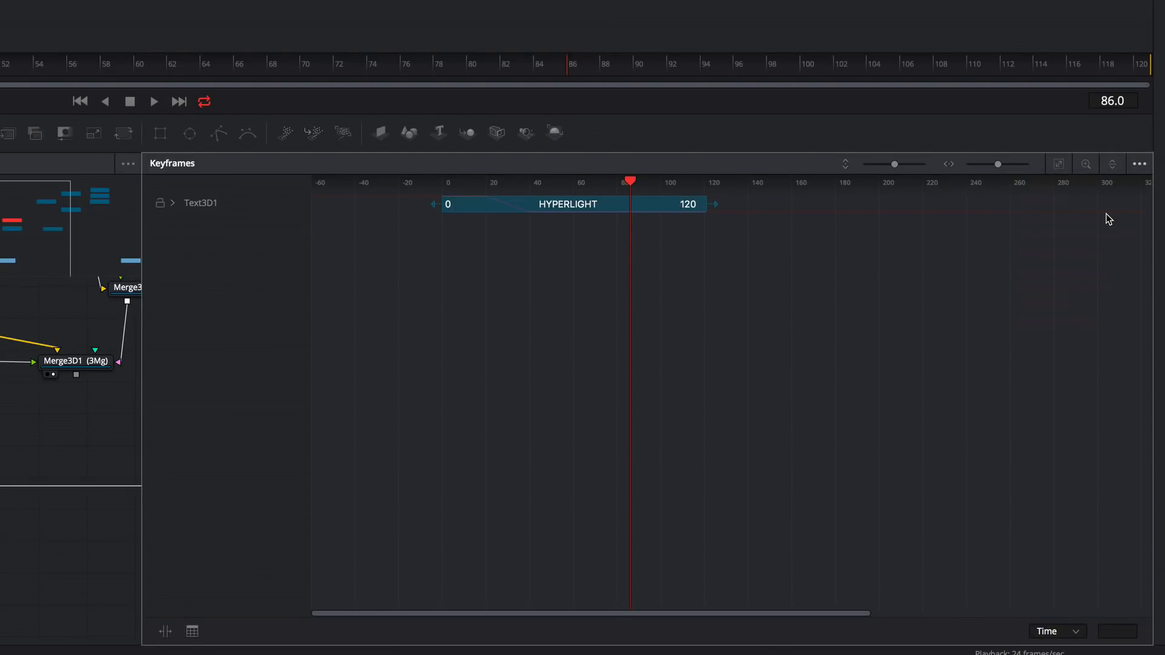
left_click(173, 204)
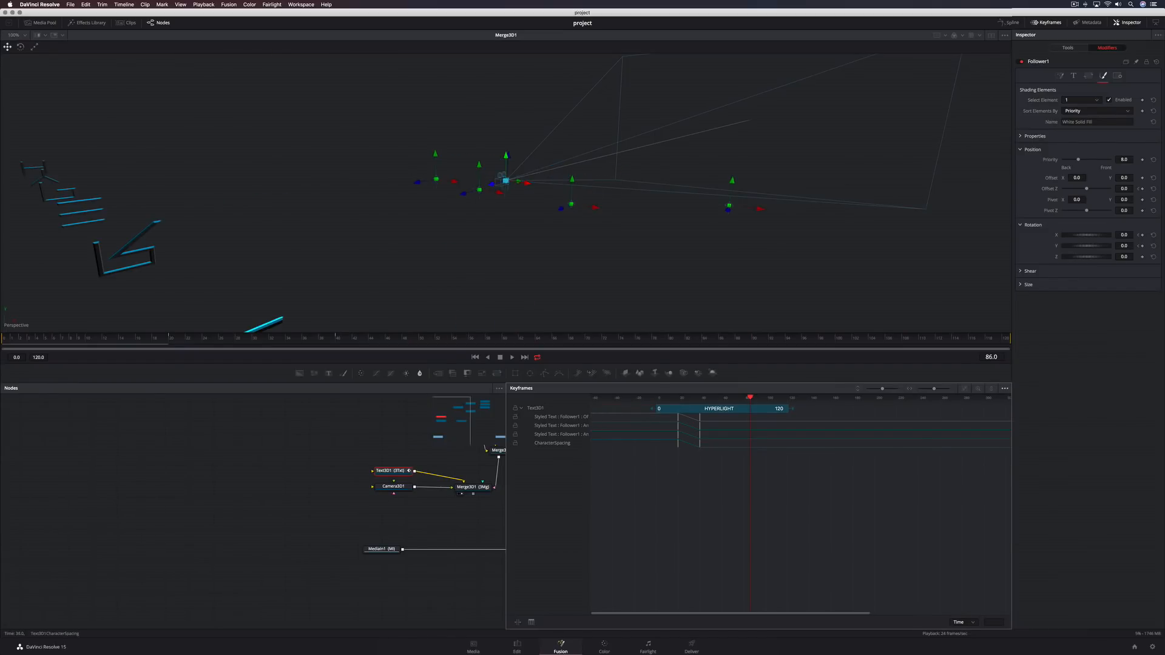
left_click_drag(696, 447, 760, 450)
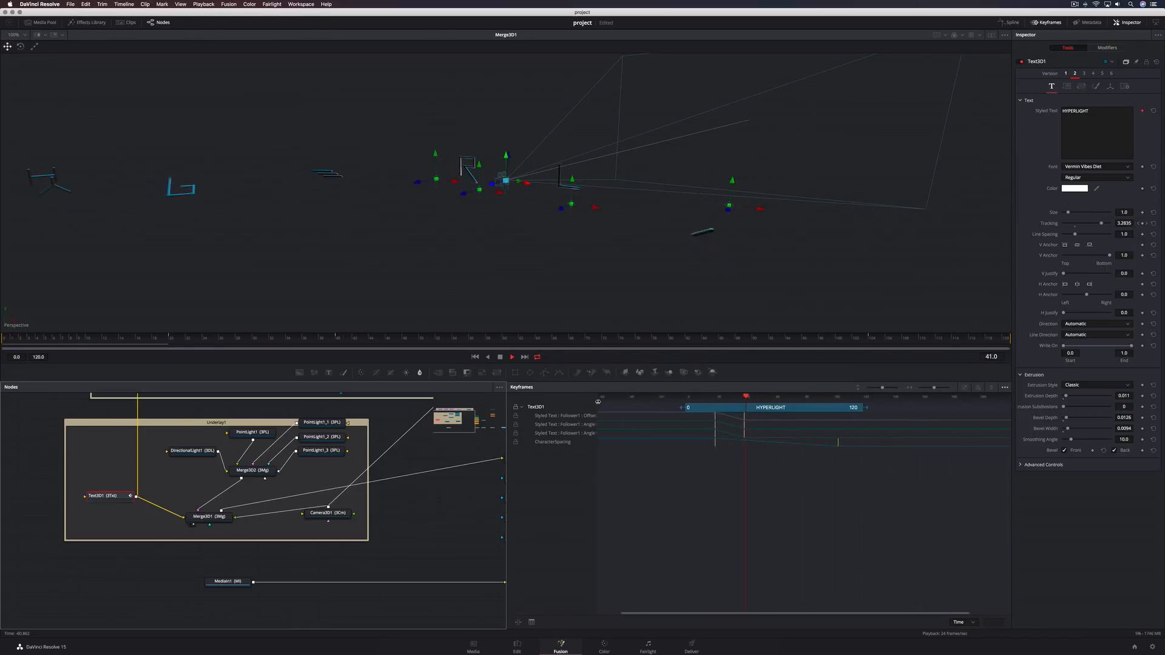
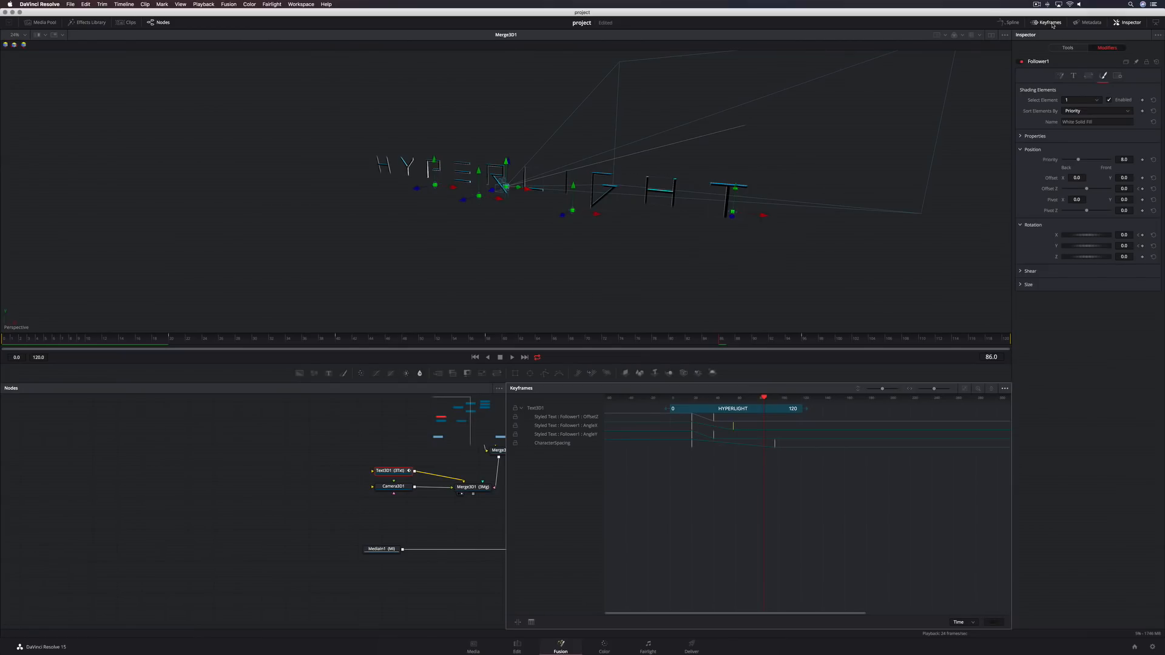
Step: Display Text3D1's Character Spacing curve in the Spline editor and smooth both its keyframes
left_click(1050, 23)
left_click(1010, 23)
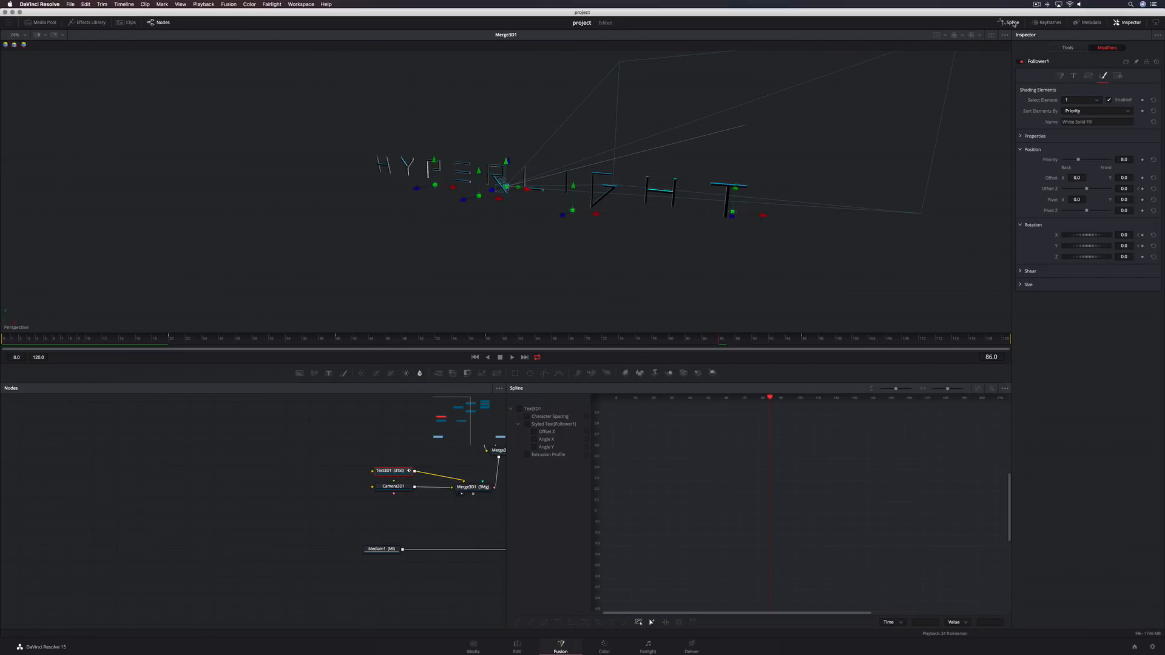
left_click(562, 418)
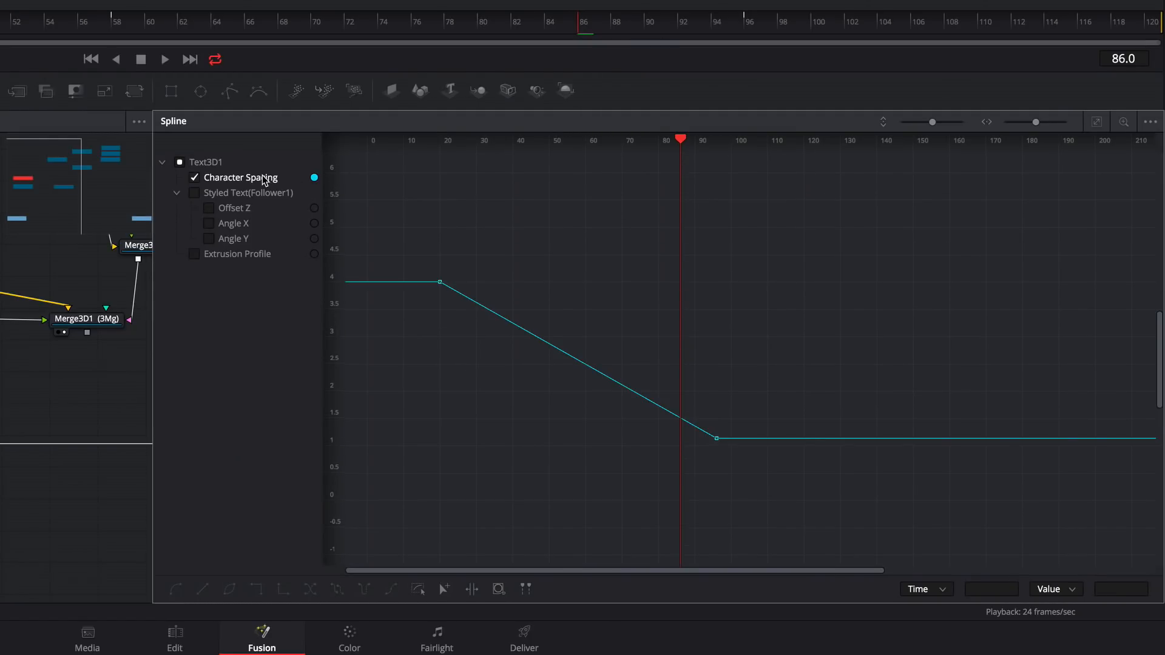
left_click(1098, 123)
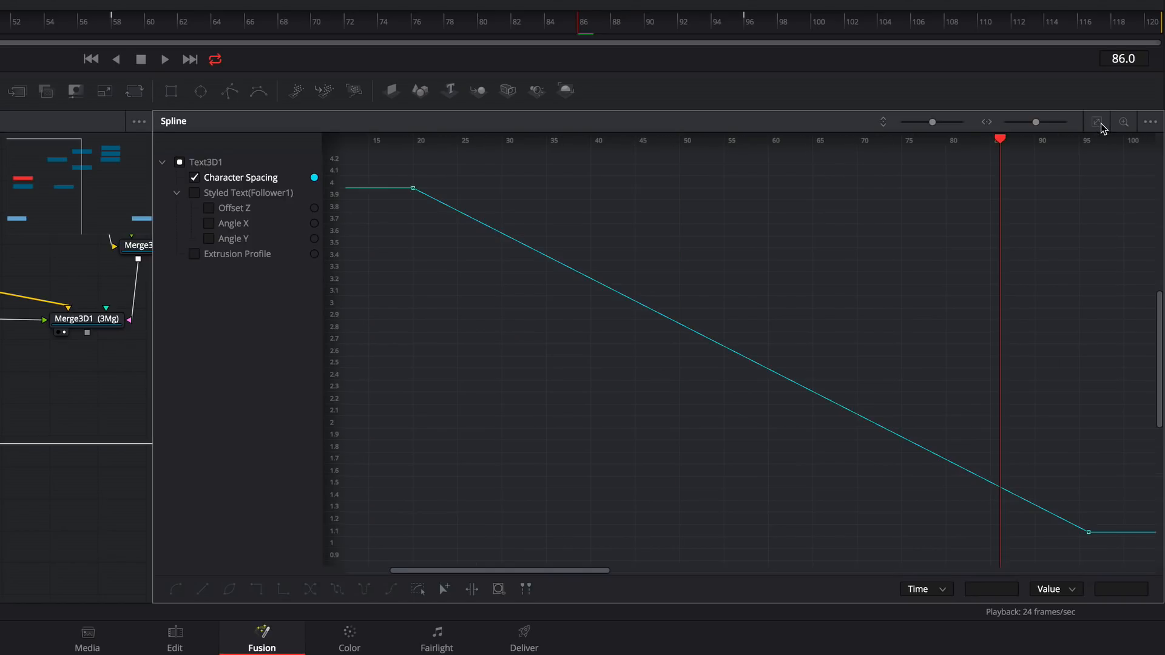
left_click_drag(1141, 157, 367, 549)
key("s")
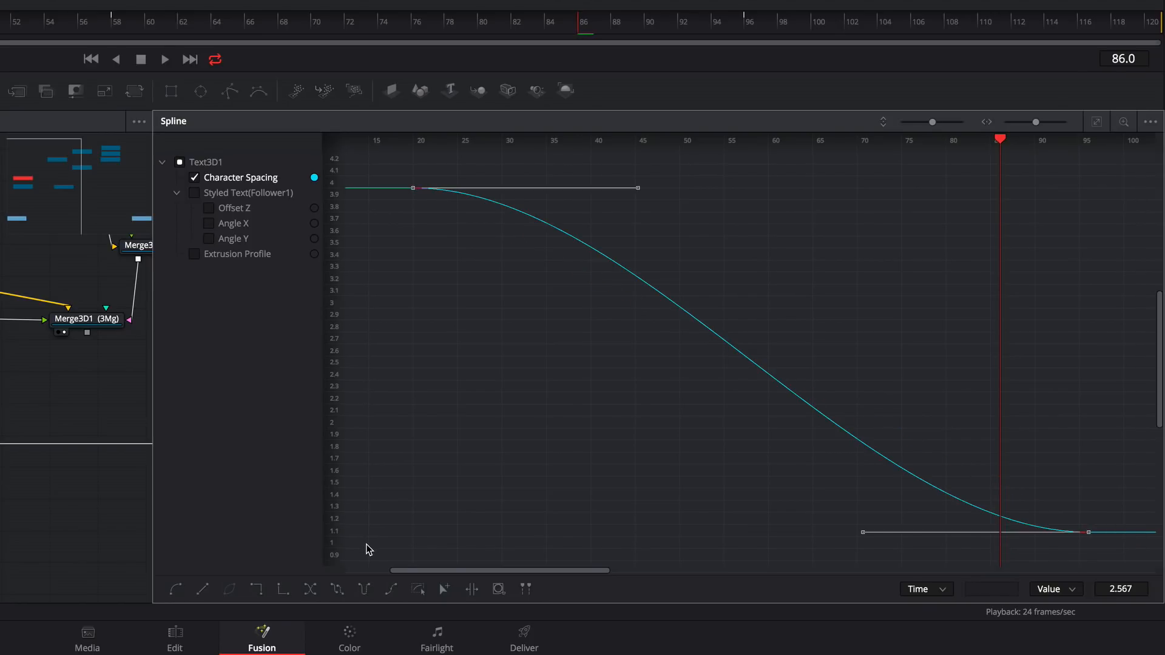
Step: Fit the Follower's Offset Z curve in the Spline editor and smooth both its keyframes
left_click(234, 208)
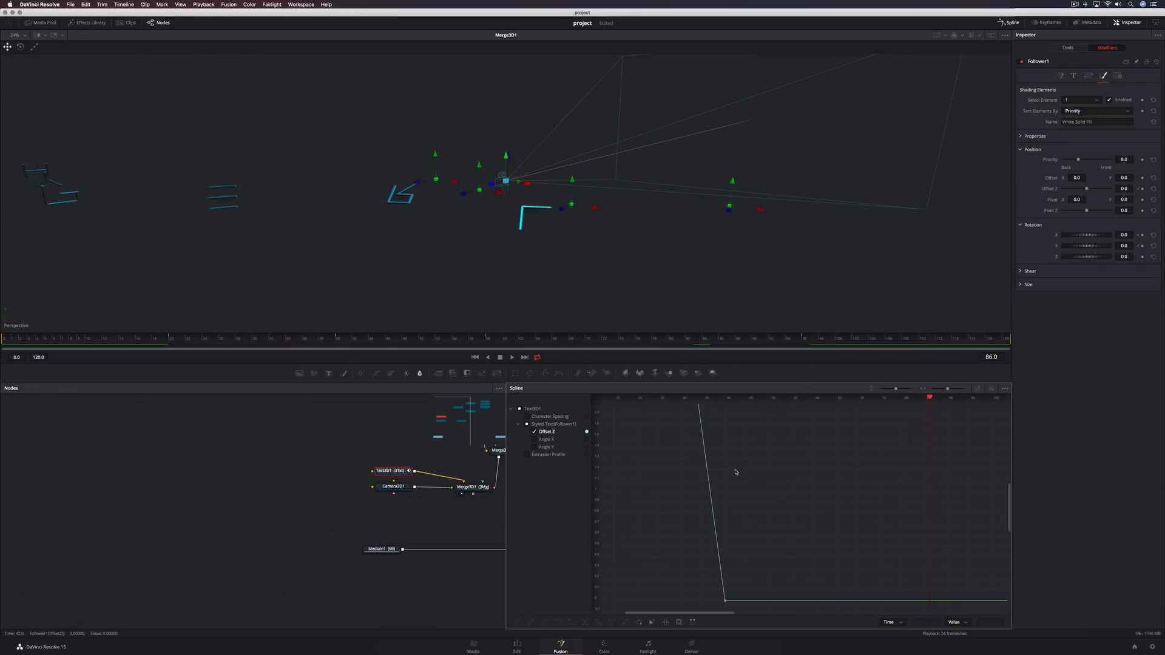
key("ctrl+f")
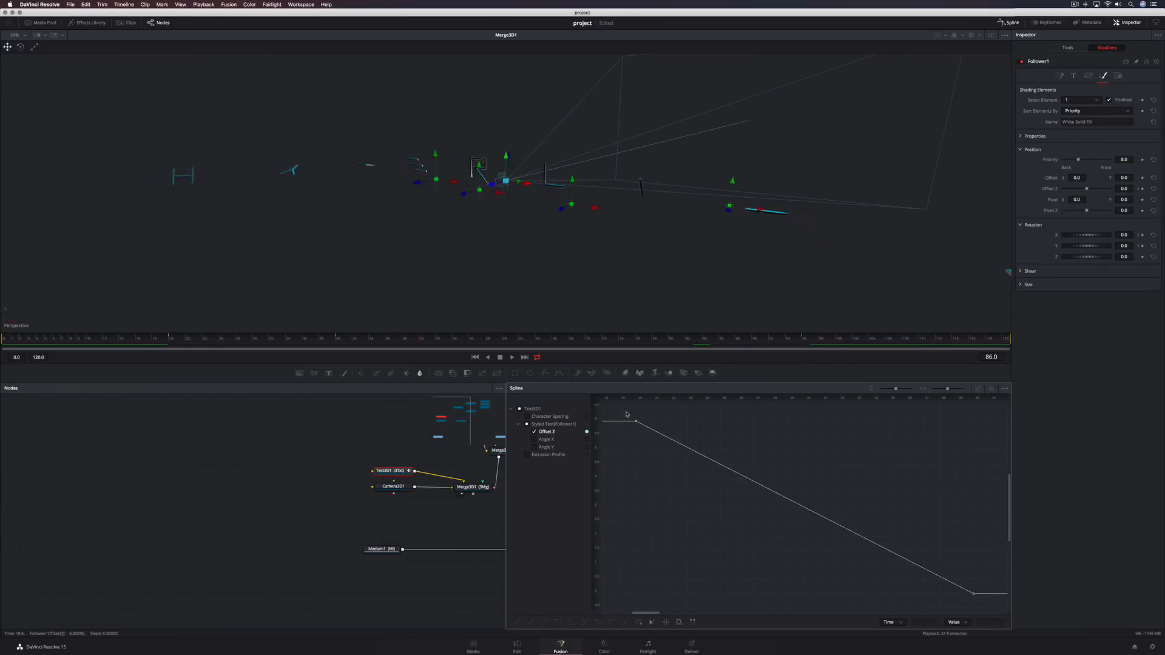
left_click_drag(626, 412, 986, 605)
key("s")
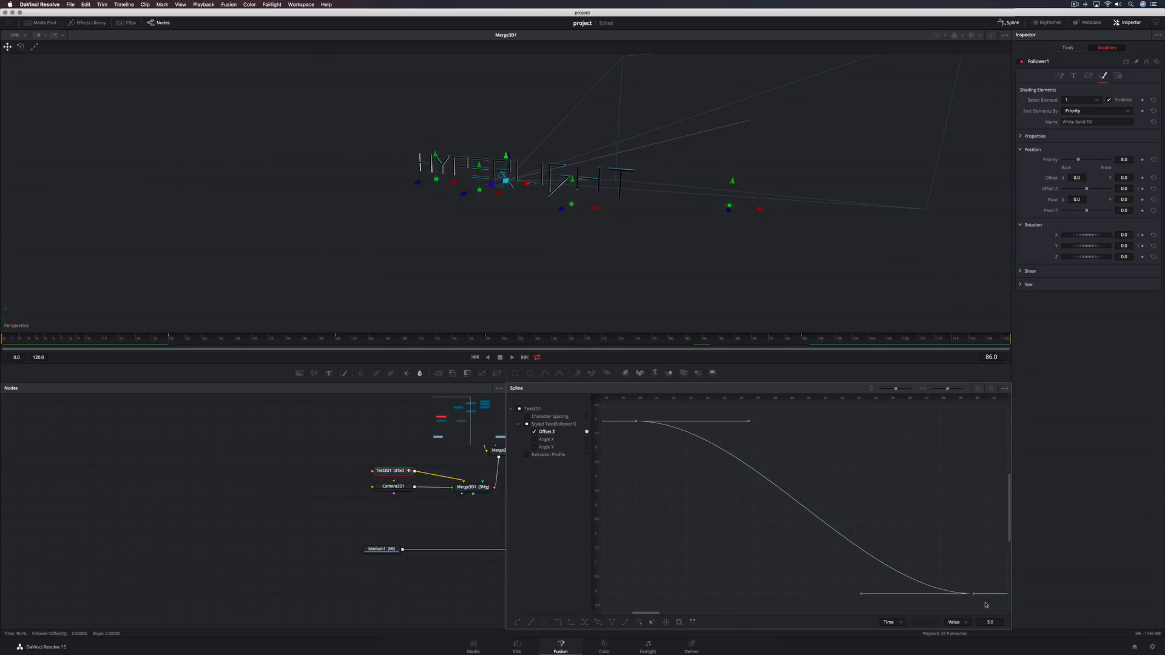
Step: Smooth the Follower's Angle X and Angle Y curves, play back the animation and close the Spline editor
left_click(546, 439)
key("ctrl+f")
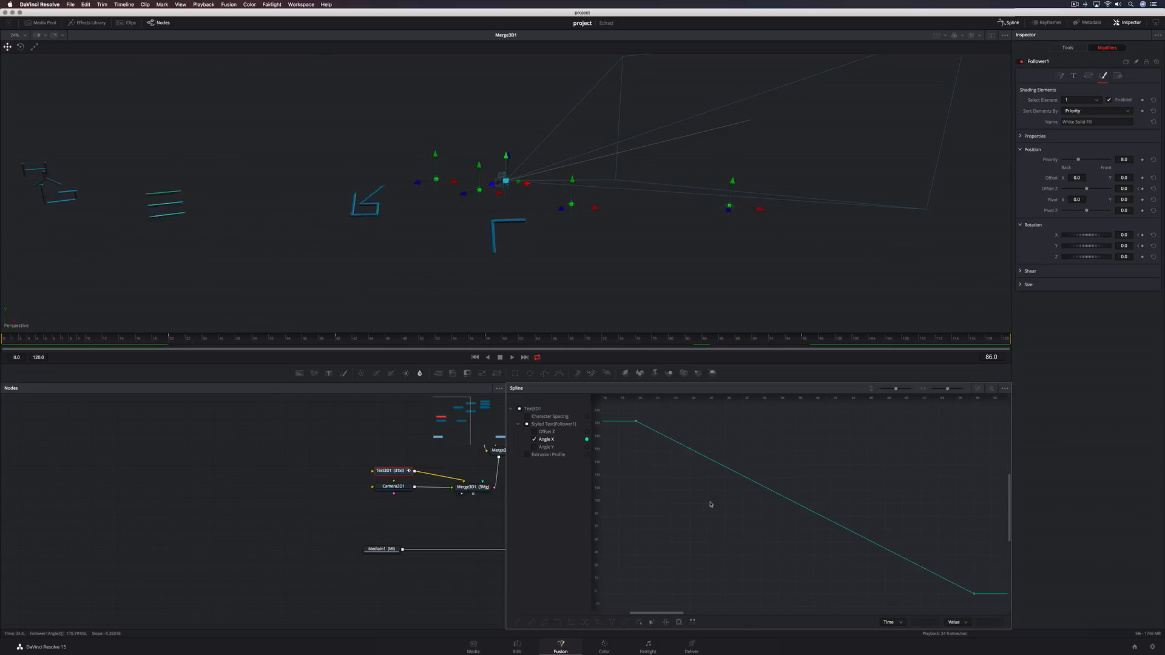
left_click_drag(628, 415, 977, 610)
key("s")
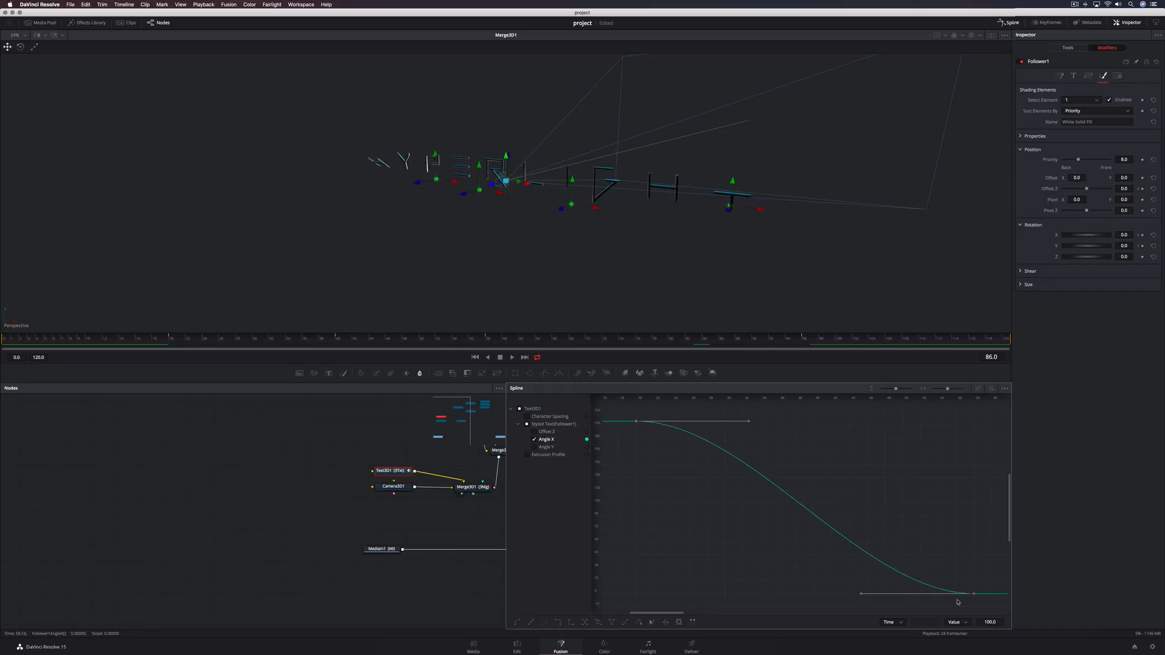
left_click(546, 447)
left_click_drag(625, 415, 991, 611)
key("space")
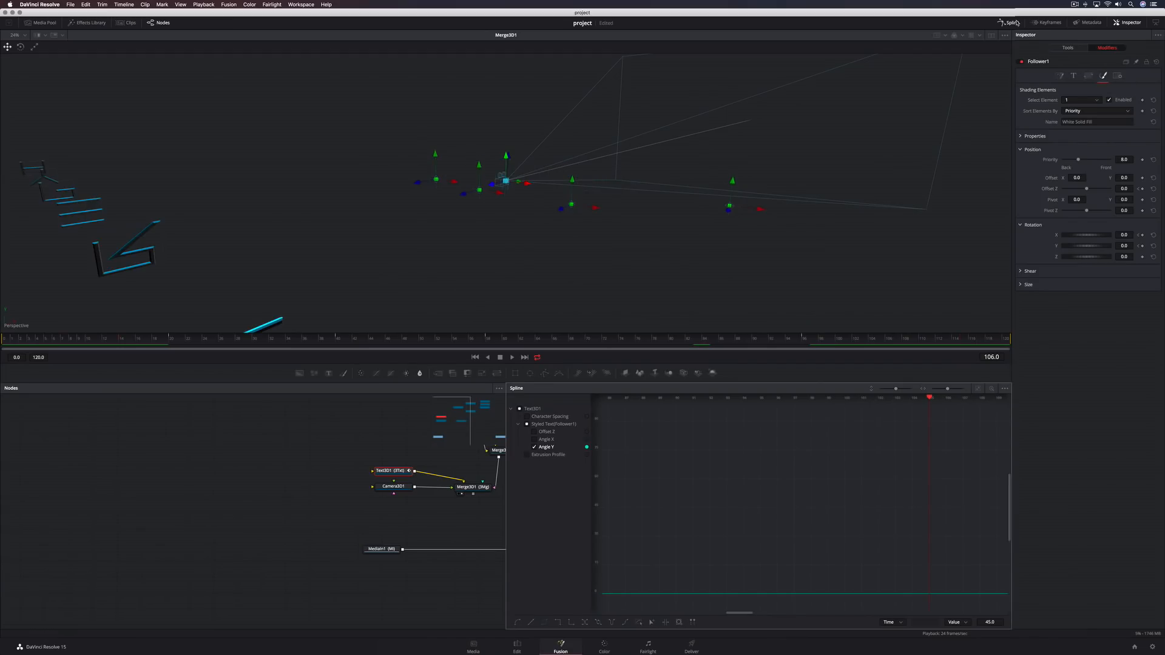
left_click(1016, 22)
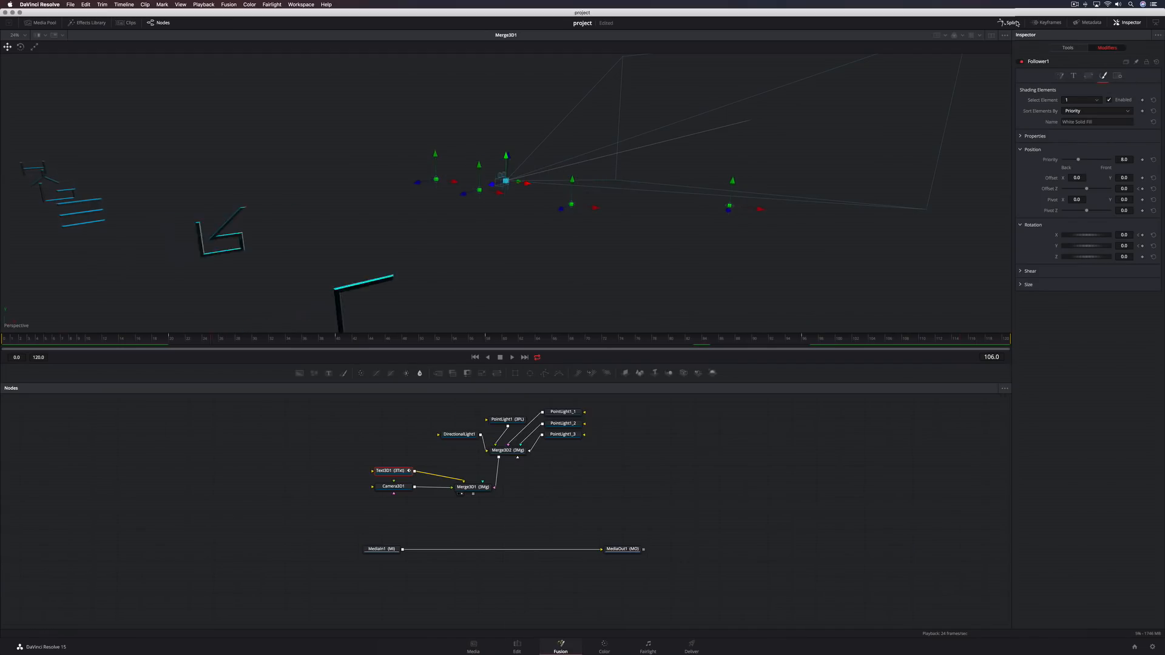
Step: Group all the 3D title, camera and light nodes in an Underlay and move it closer to the MediaIn1–MediaOut1 line
left_click_drag(371, 402, 596, 499)
key("shift+space")
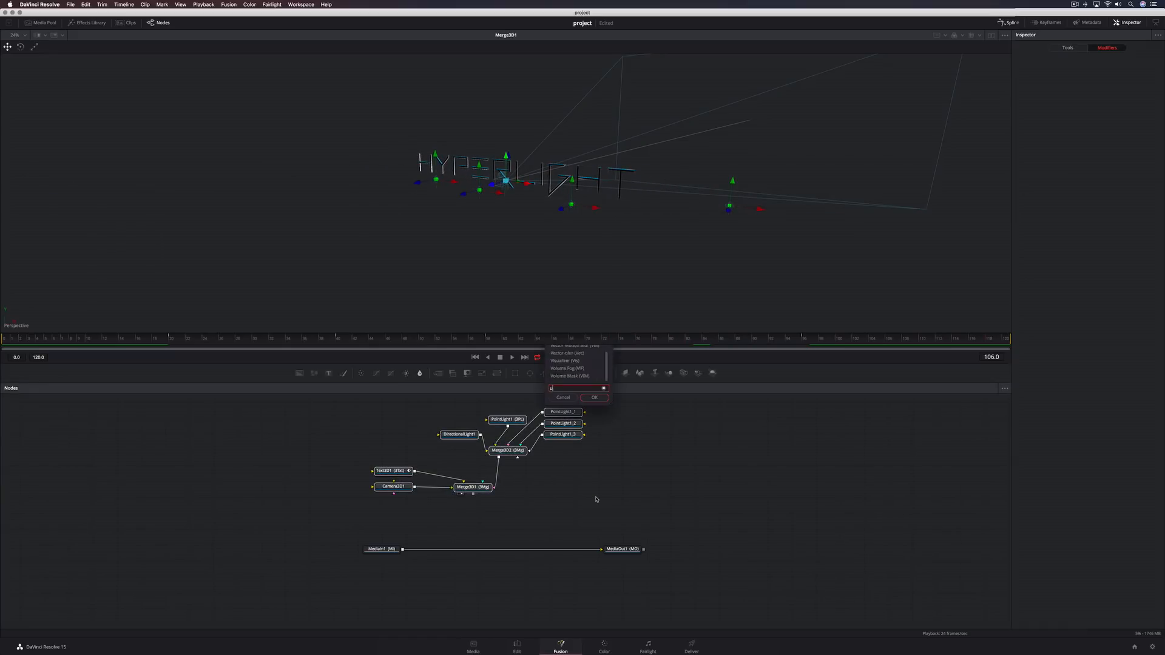
type("under")
key("Return")
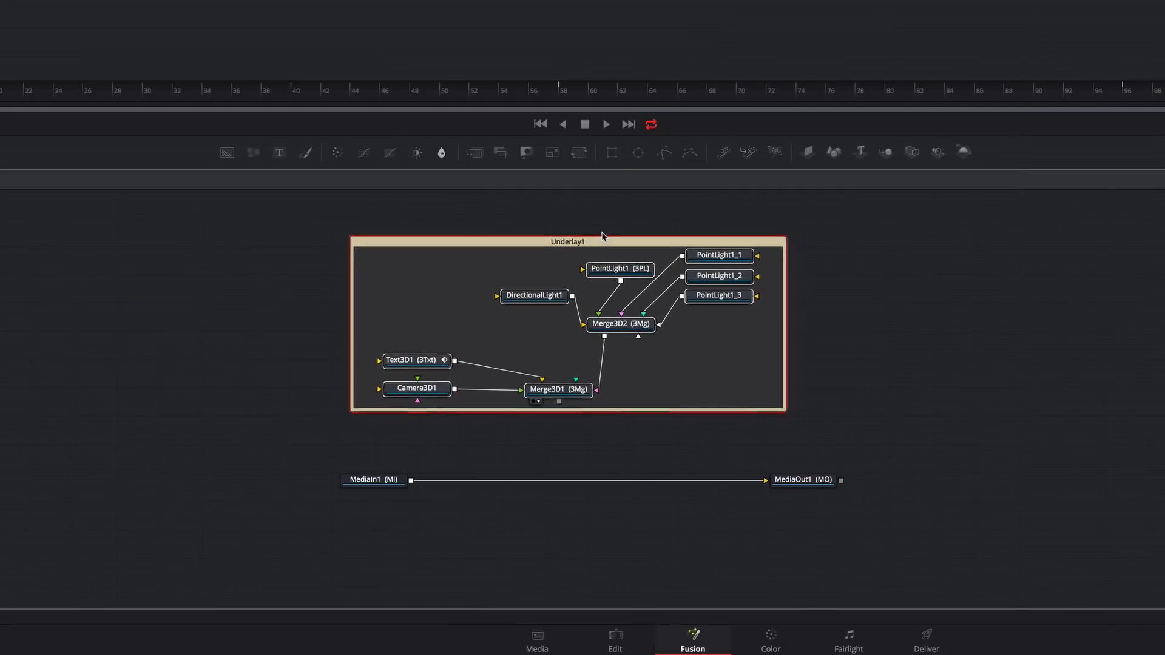
left_click_drag(603, 235, 577, 308)
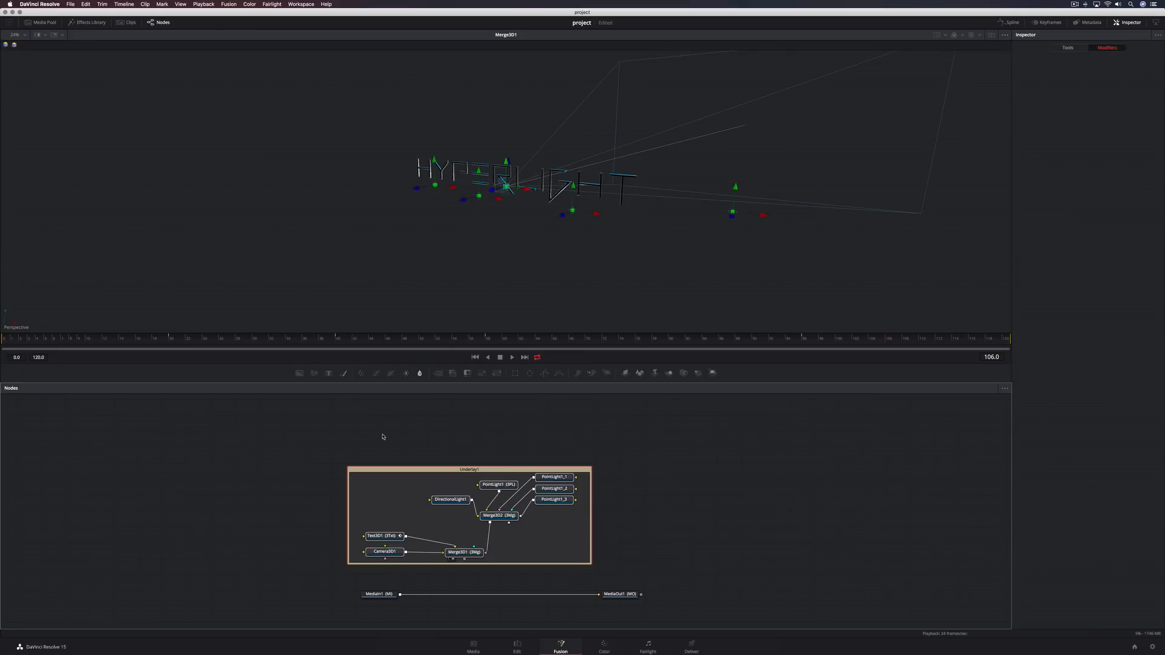
Step: Add a pEmitter node above the underlay and chain a pDirectionalForce and a pFriction node after it
left_click(382, 437)
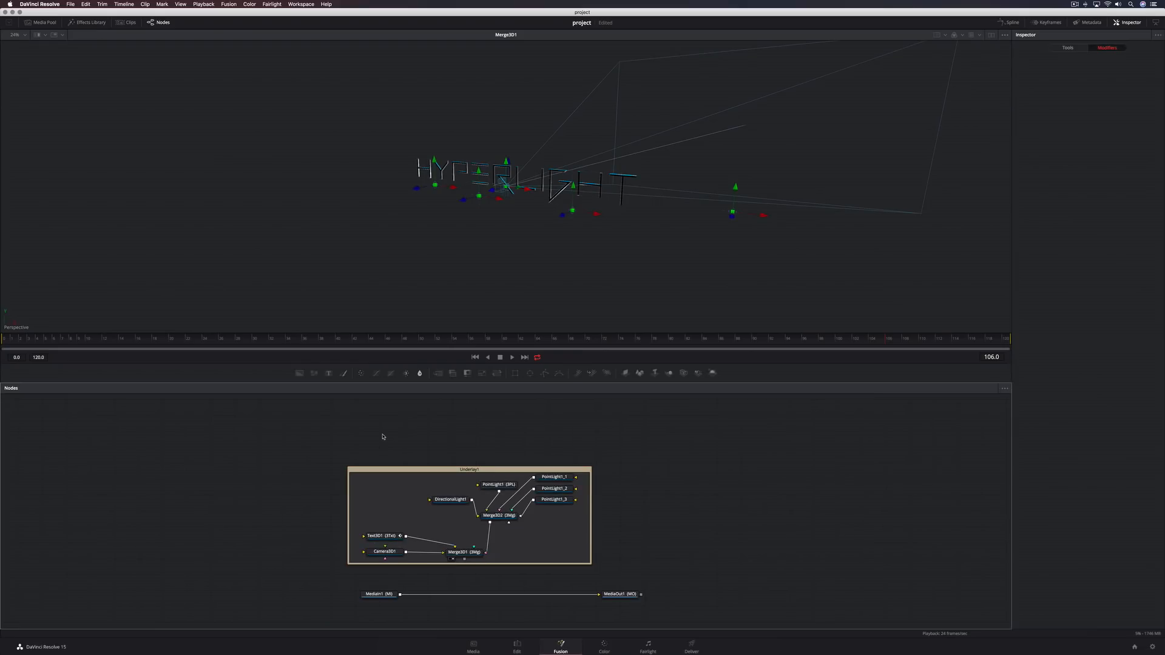
key("shift+space")
type("pem")
key("Return")
key("shift+space")
type("pdf")
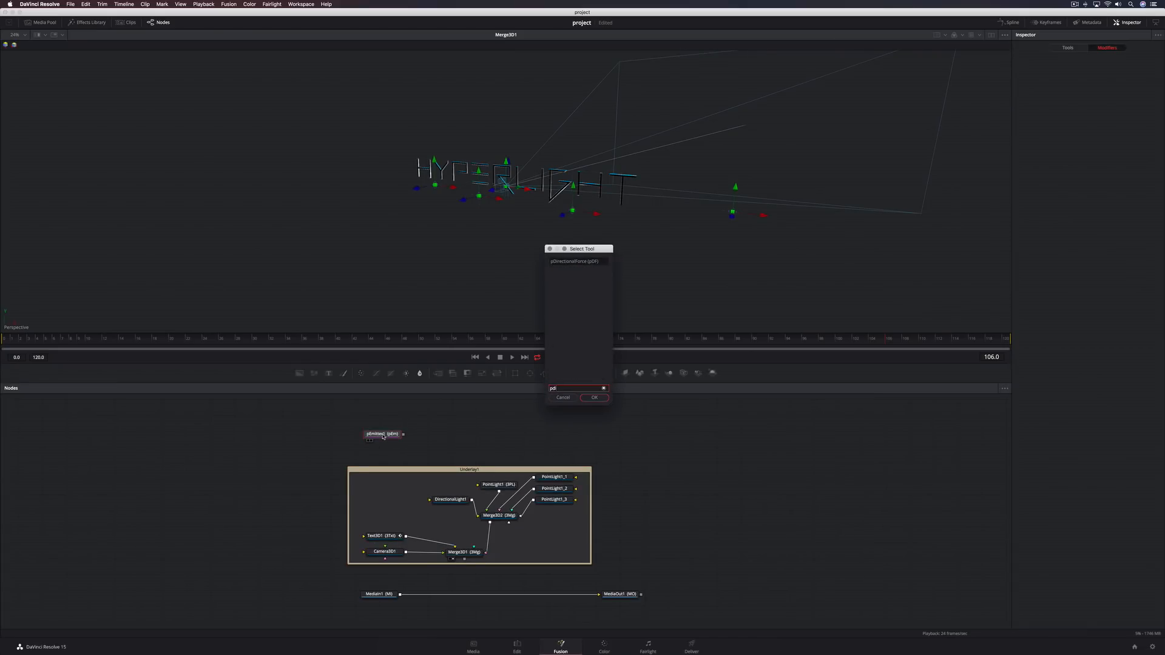
key("Return")
key("shift+space")
type("pdi")
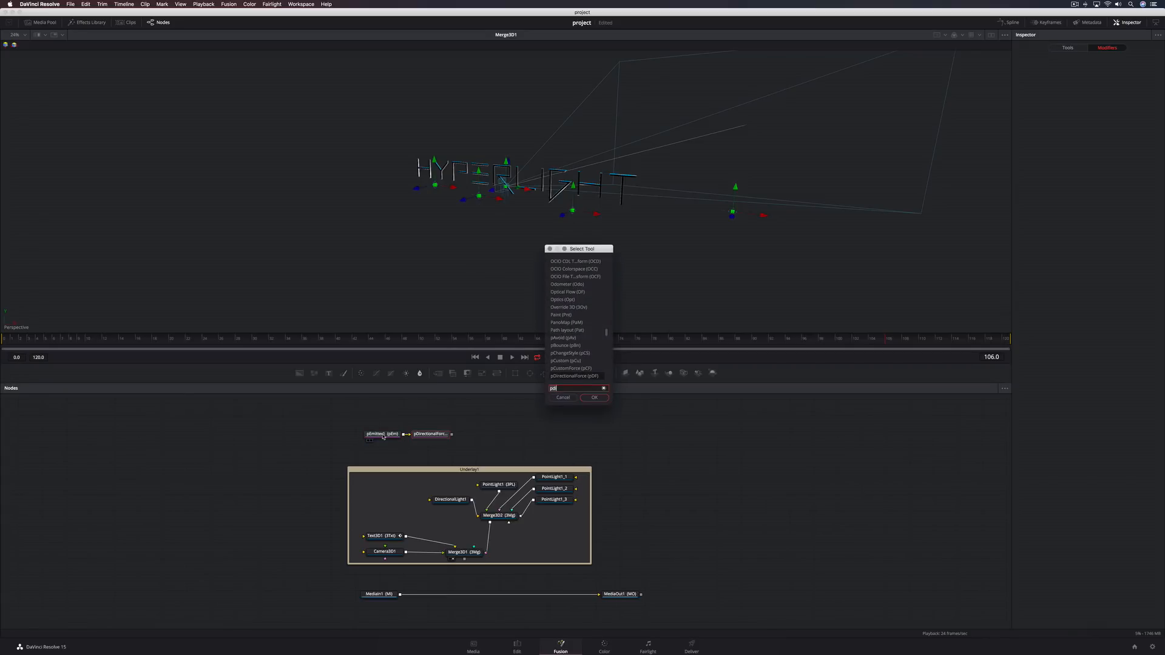
type("pfr")
key("Return")
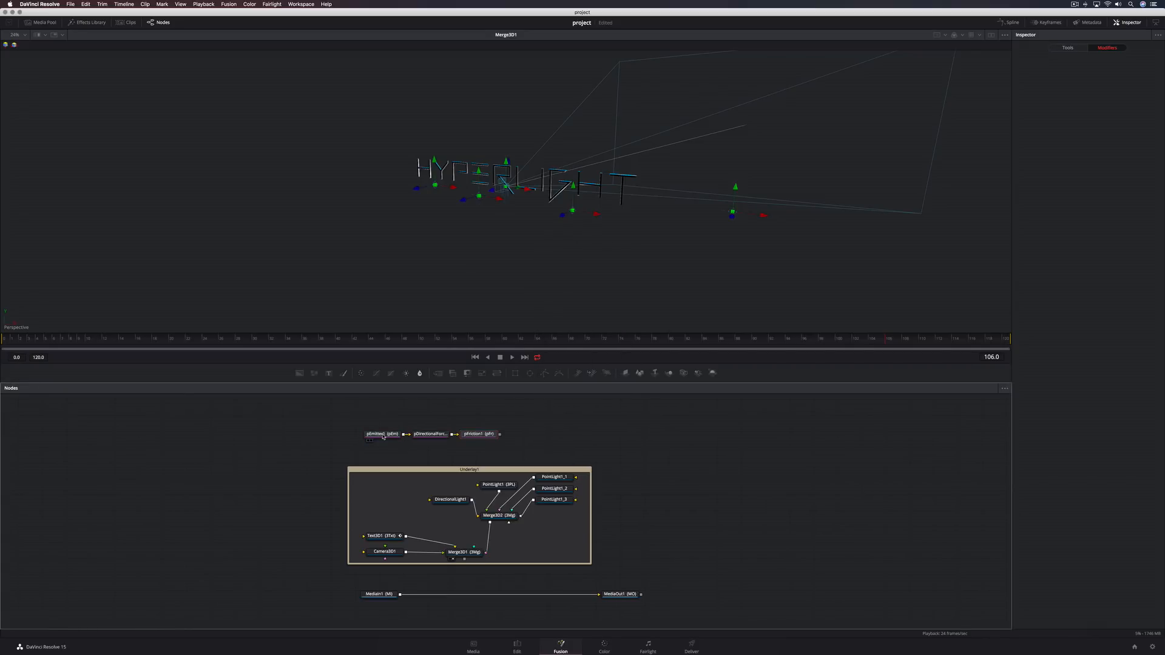
Step: Append a pRender node to the particle chain, space it slightly away from pFriction1 and show it in the viewer
key("shift+space")
type("pren")
key("Return")
left_click_drag(525, 439, 545, 440)
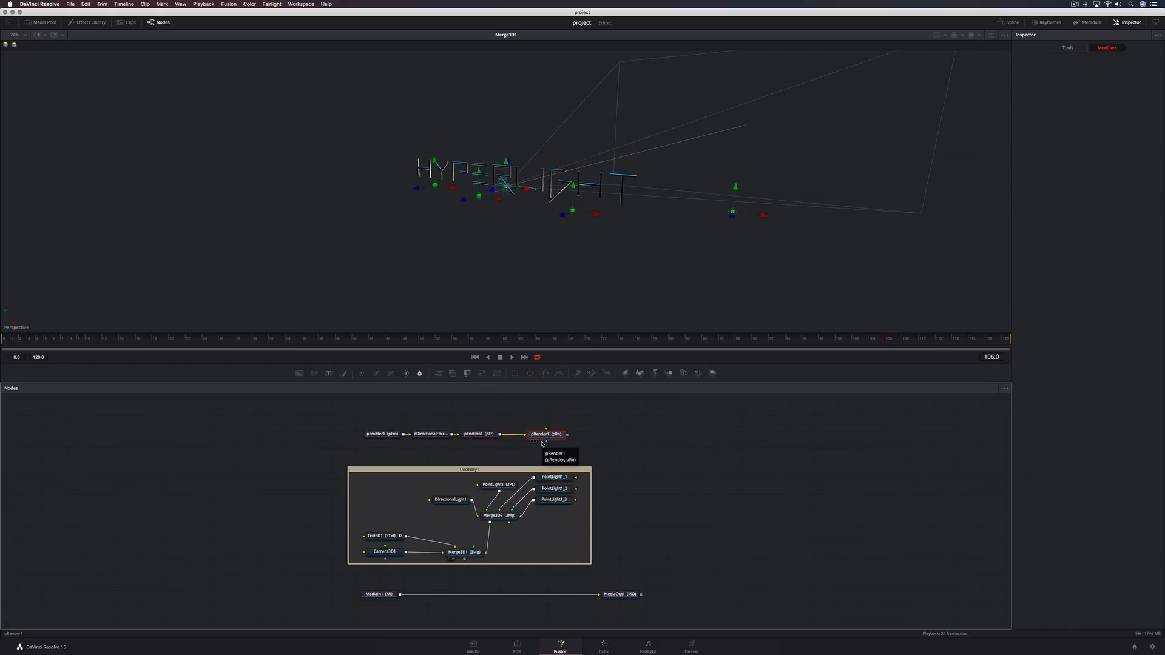
left_click_drag(540, 437, 556, 276)
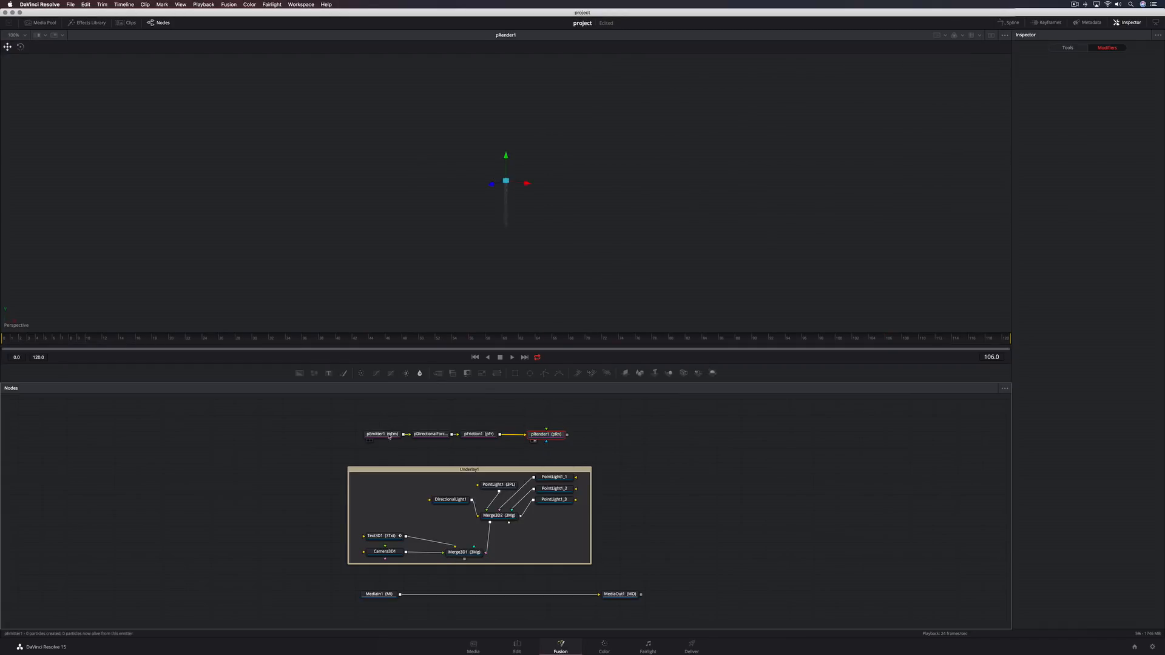
Step: Set pEmitter1's Number to 1000 and its Lifespan to 30
left_click(383, 433)
left_click(1068, 49)
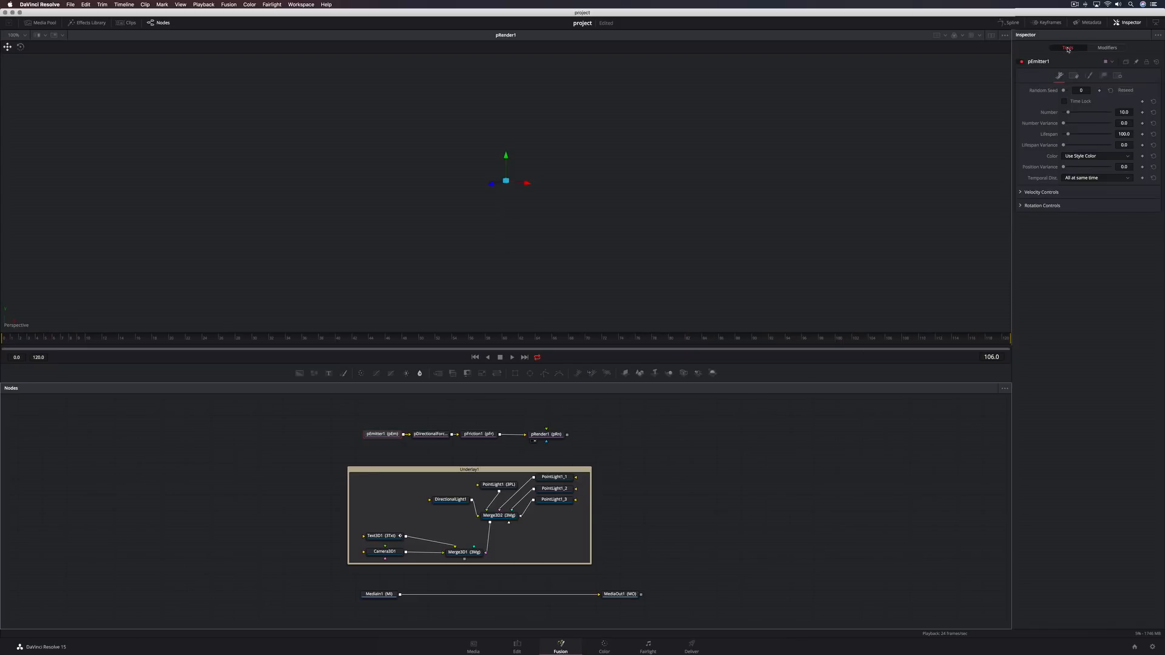
left_click(1123, 112)
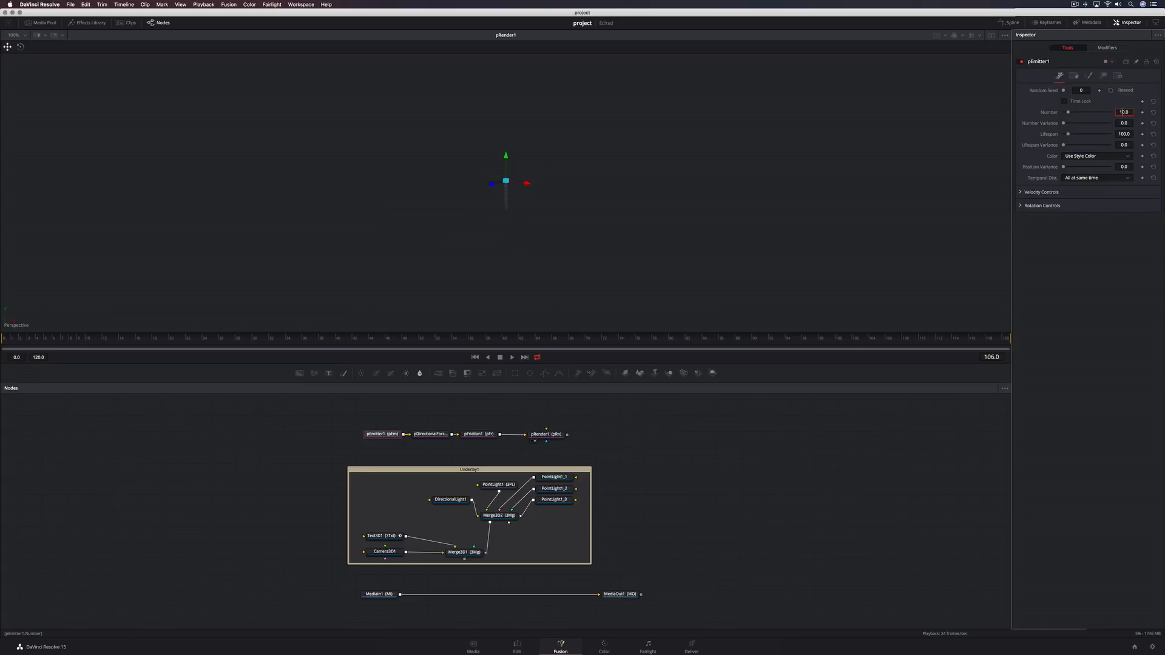
type("0")
key("Return")
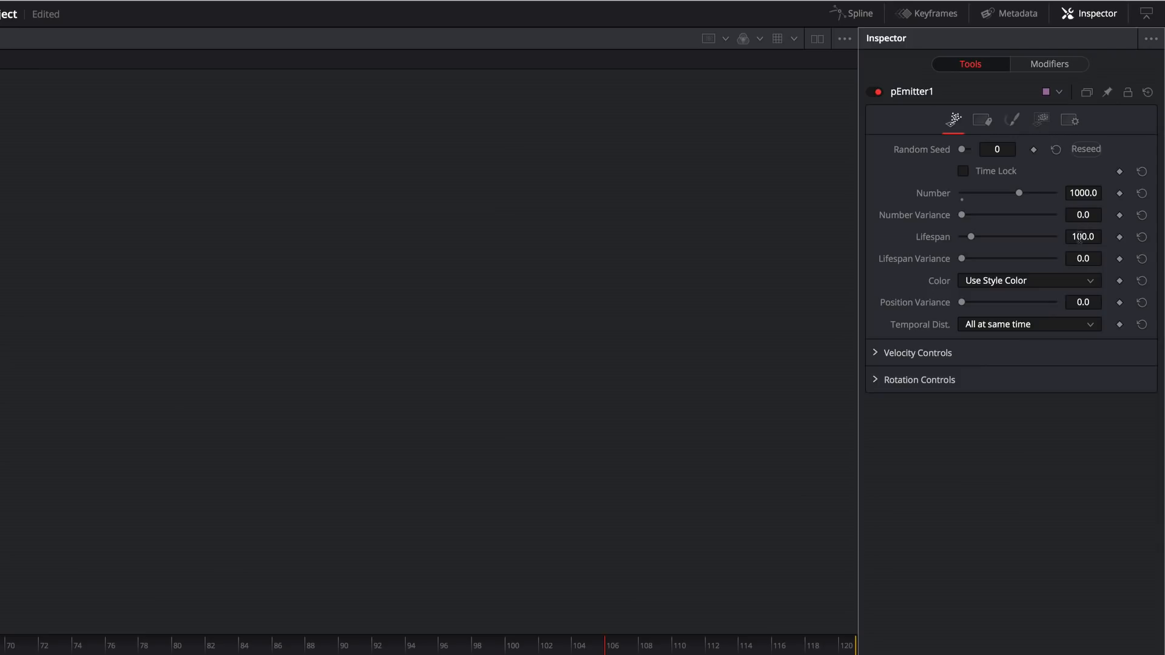
left_click(1080, 238)
type("30")
key("Tab")
Step: Set pEmitter1's particle style to Blob and change the 3D viewer's transparency option
left_click(1017, 122)
left_click(1006, 149)
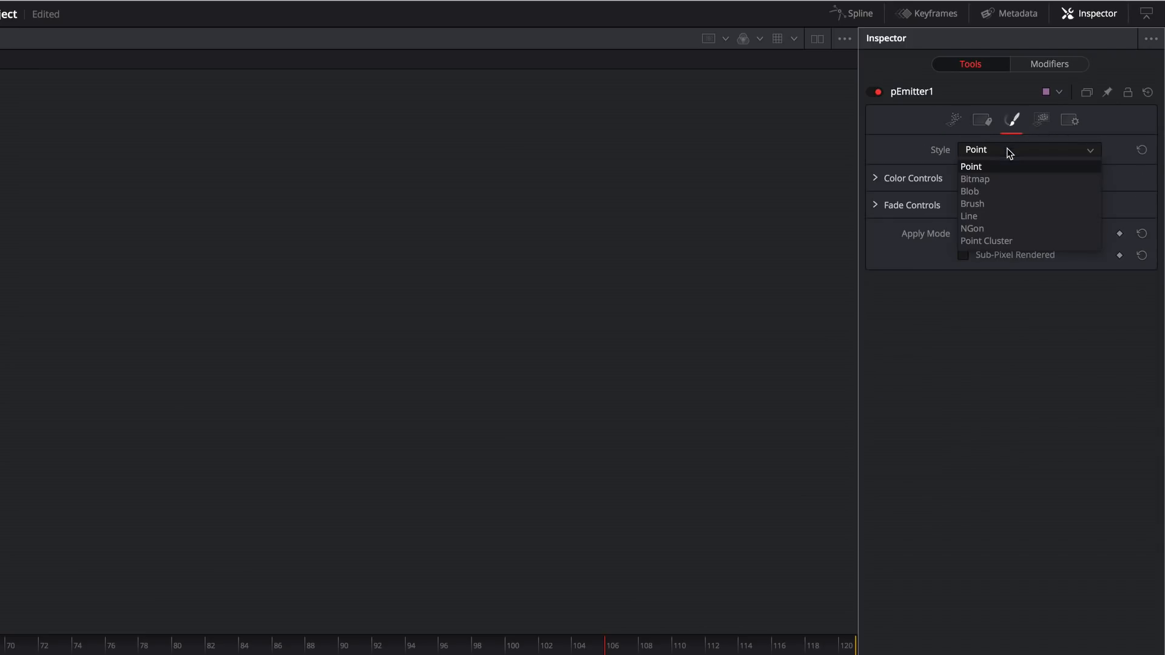
left_click(991, 192)
right_click(526, 330)
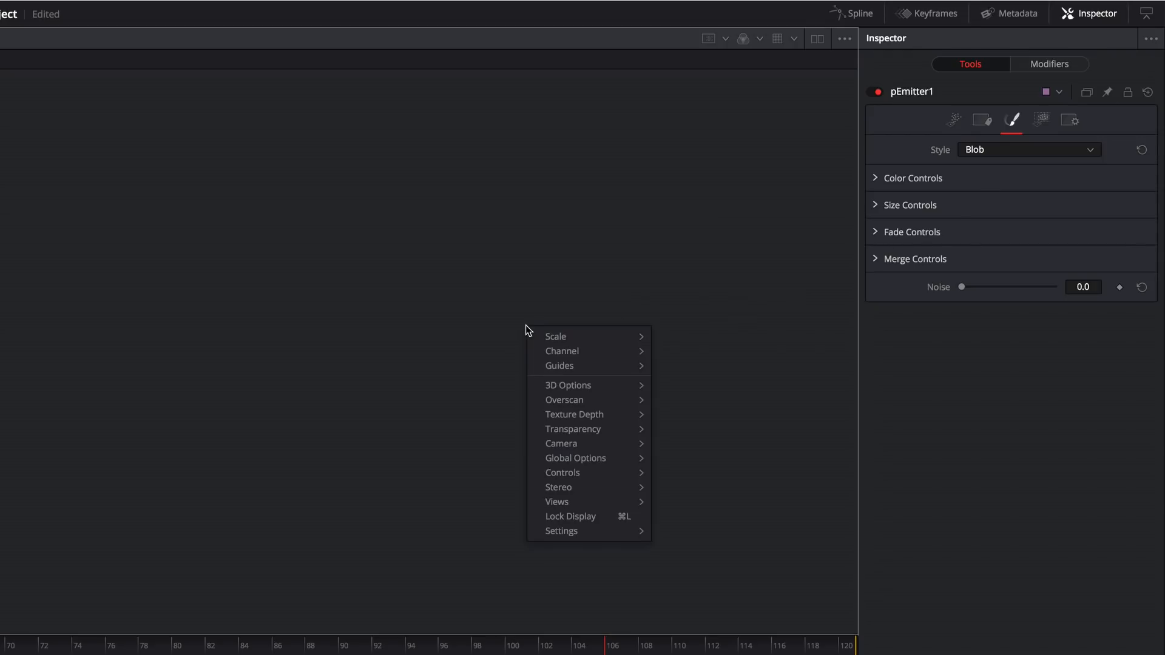
mouse_move(637, 430)
left_click(677, 445)
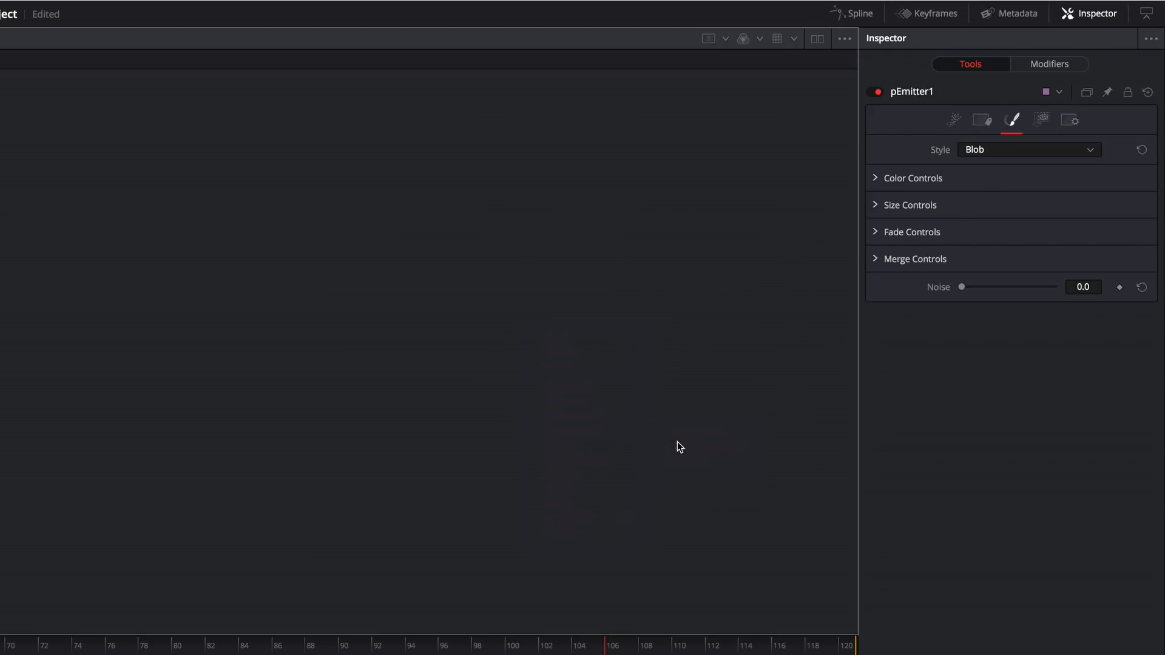
Step: Shape the Size over Life curve so the blobs shrink smoothly to nothing, and reduce their Size to about 0.02
left_click(875, 206)
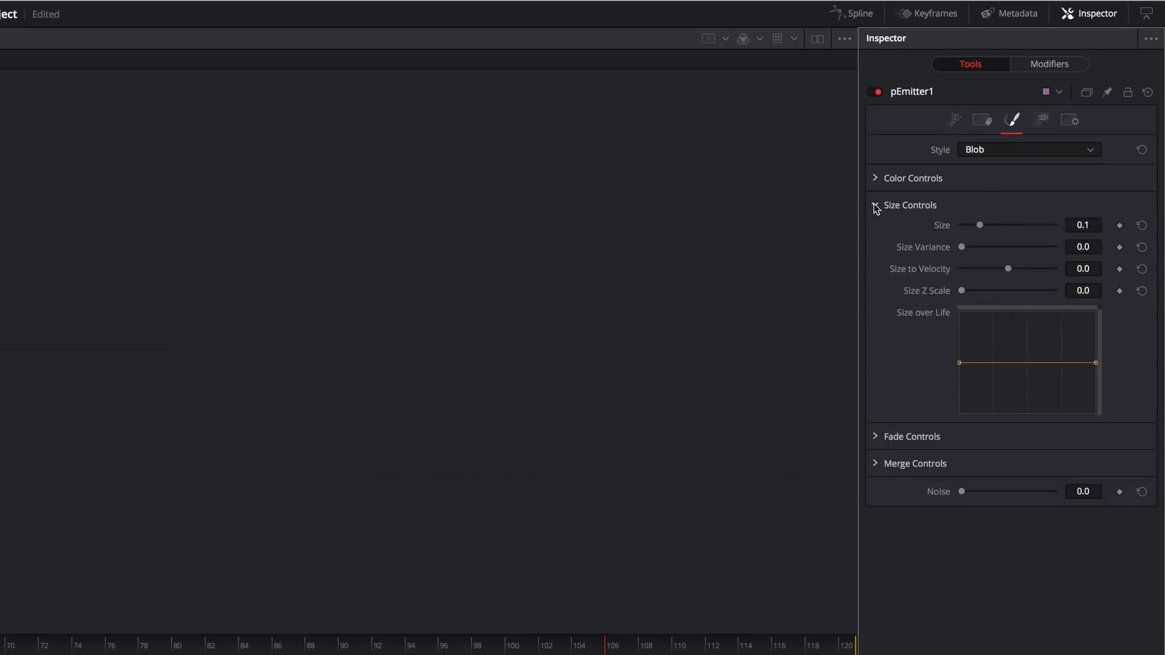
left_click_drag(1096, 363, 1014, 404)
left_click_drag(980, 356, 1012, 411)
left_click(1090, 412)
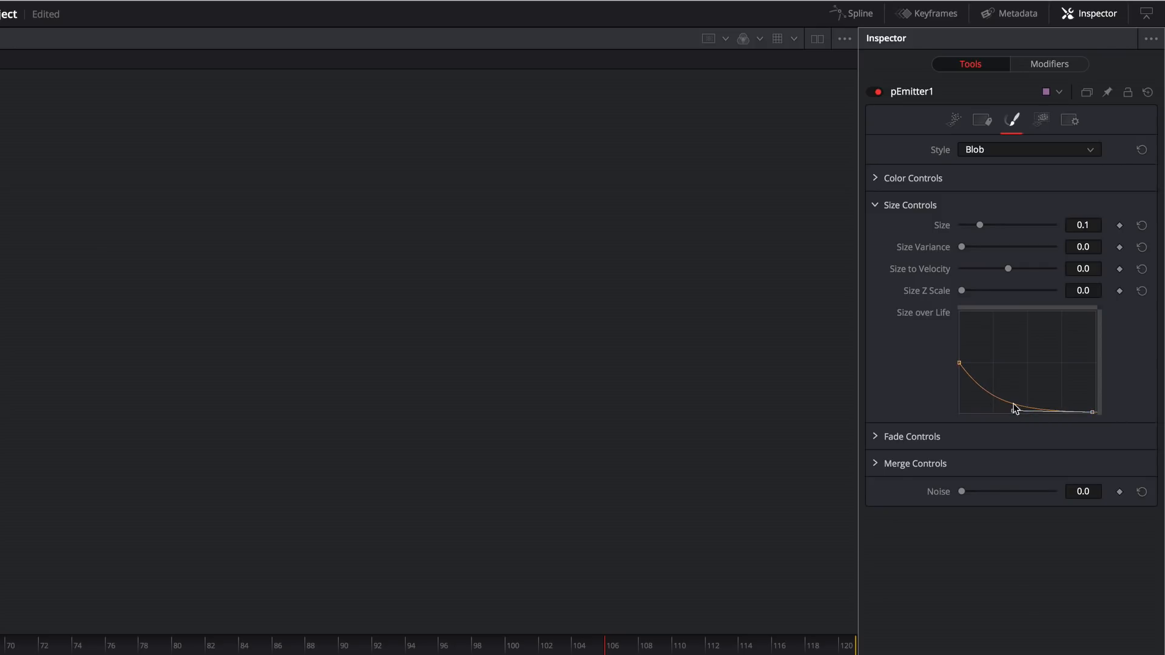
left_click_drag(979, 224, 964, 226)
Step: Set the particles' Fade range to about 0.07 In and 0.65 Out
left_click(880, 434)
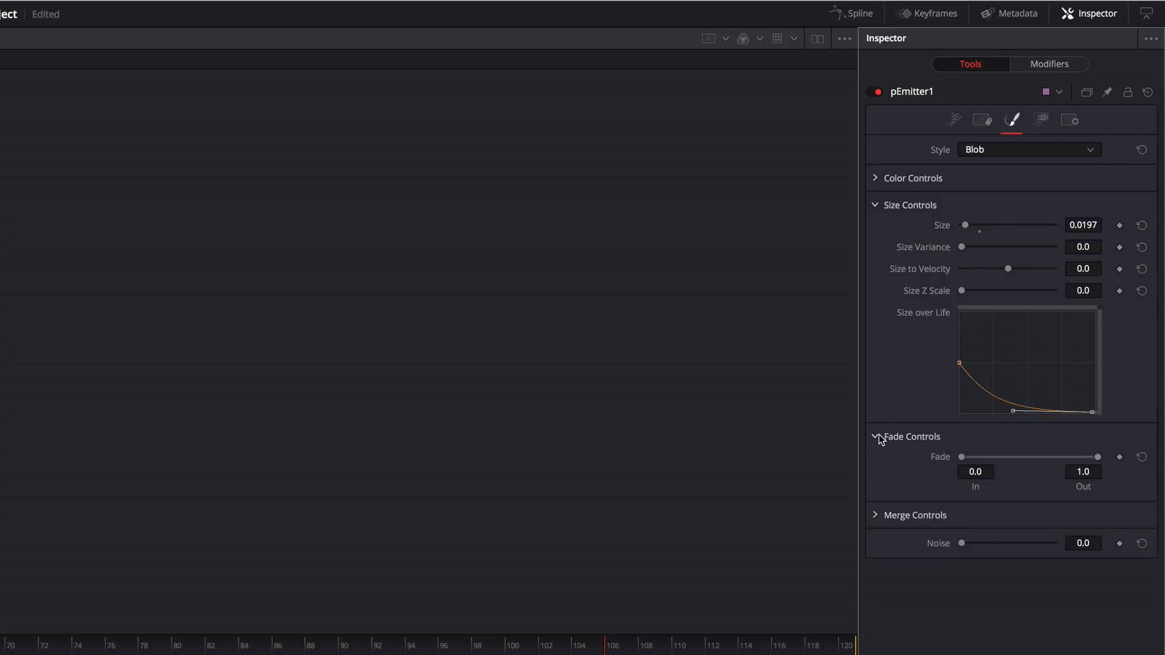
left_click_drag(1099, 457, 1052, 460)
left_click_drag(962, 457, 970, 458)
Step: Set pEmitter1's Region to Mesh and connect Text3D1 to it as the emitting mesh
left_click(1041, 125)
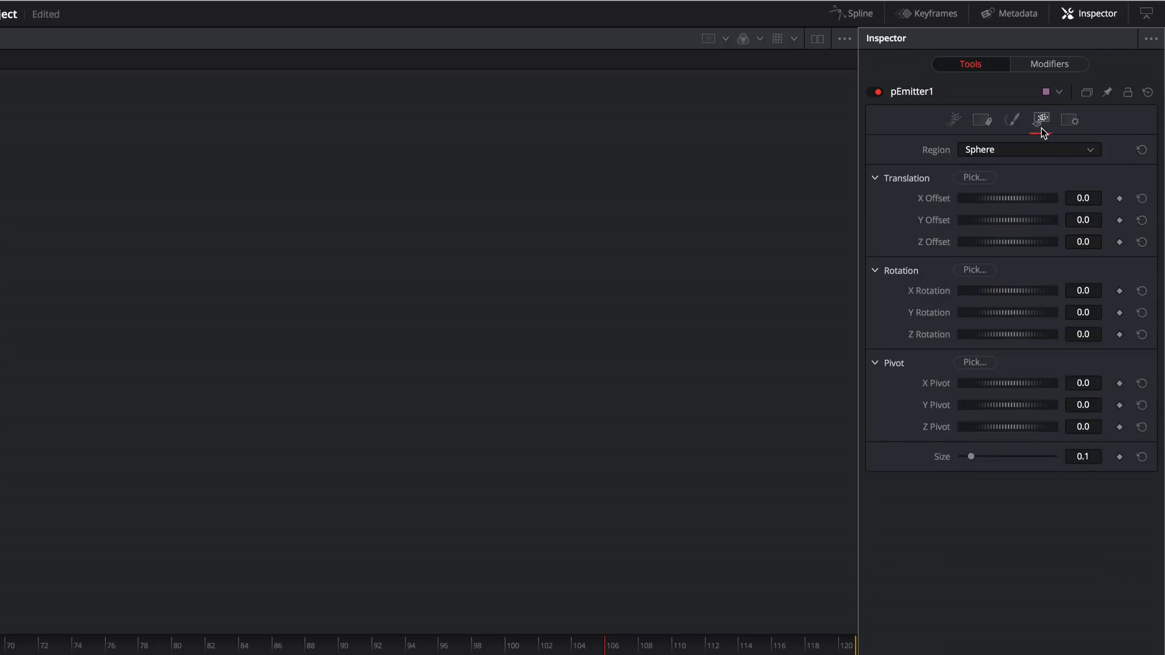
left_click(1038, 149)
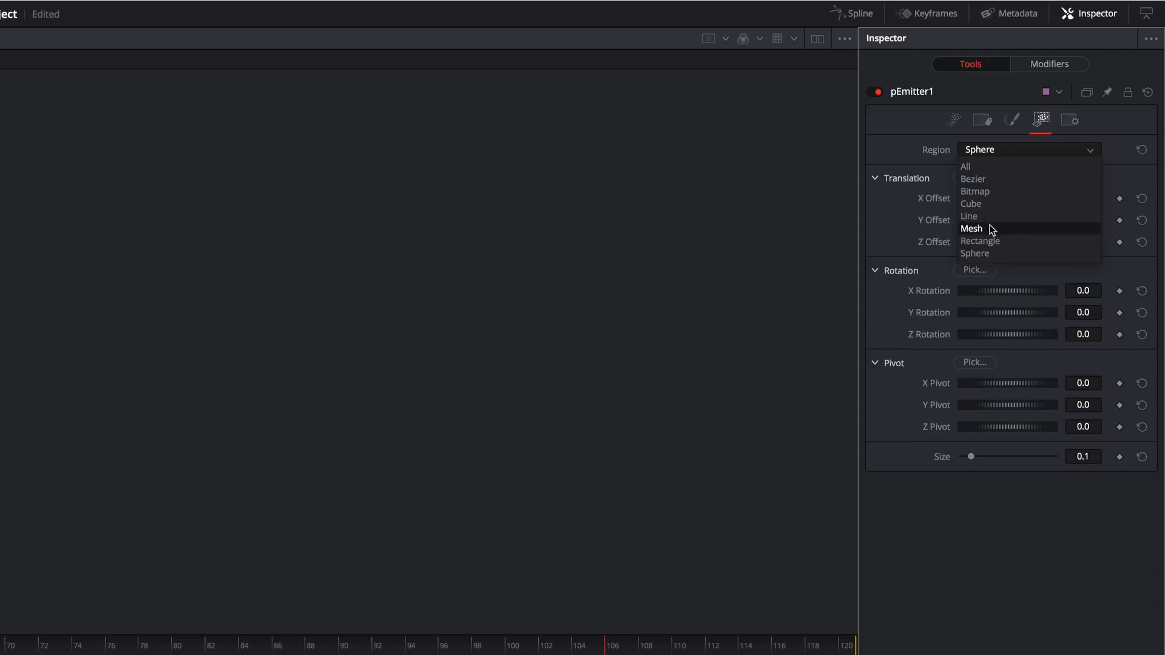
left_click(989, 229)
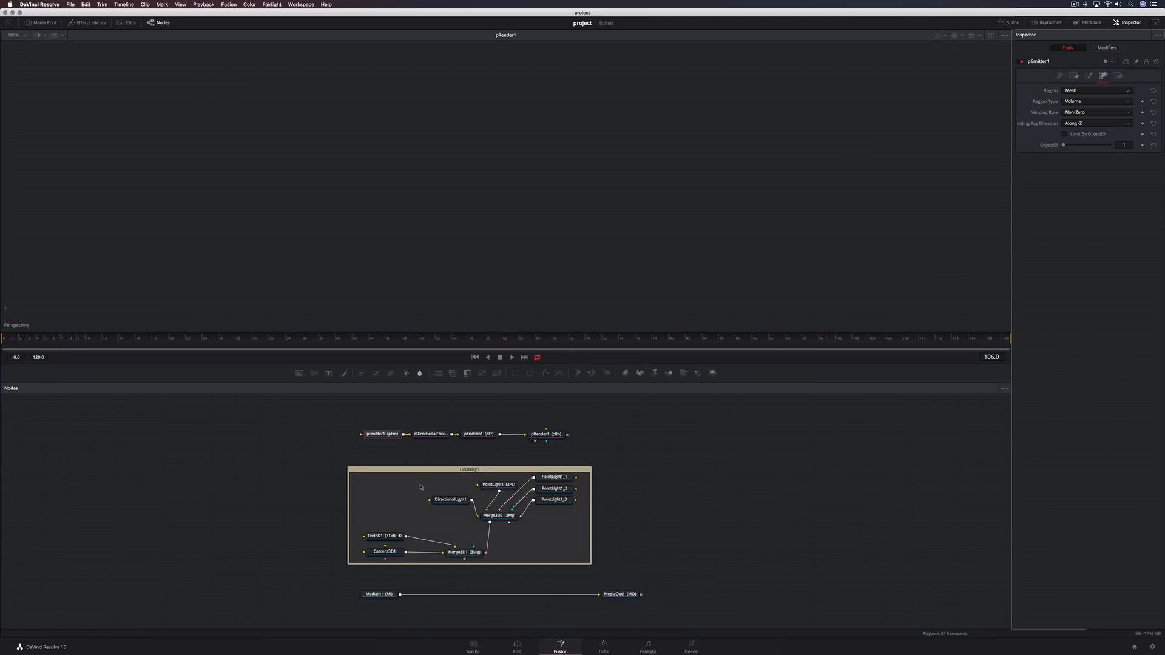
left_click_drag(406, 536, 379, 435)
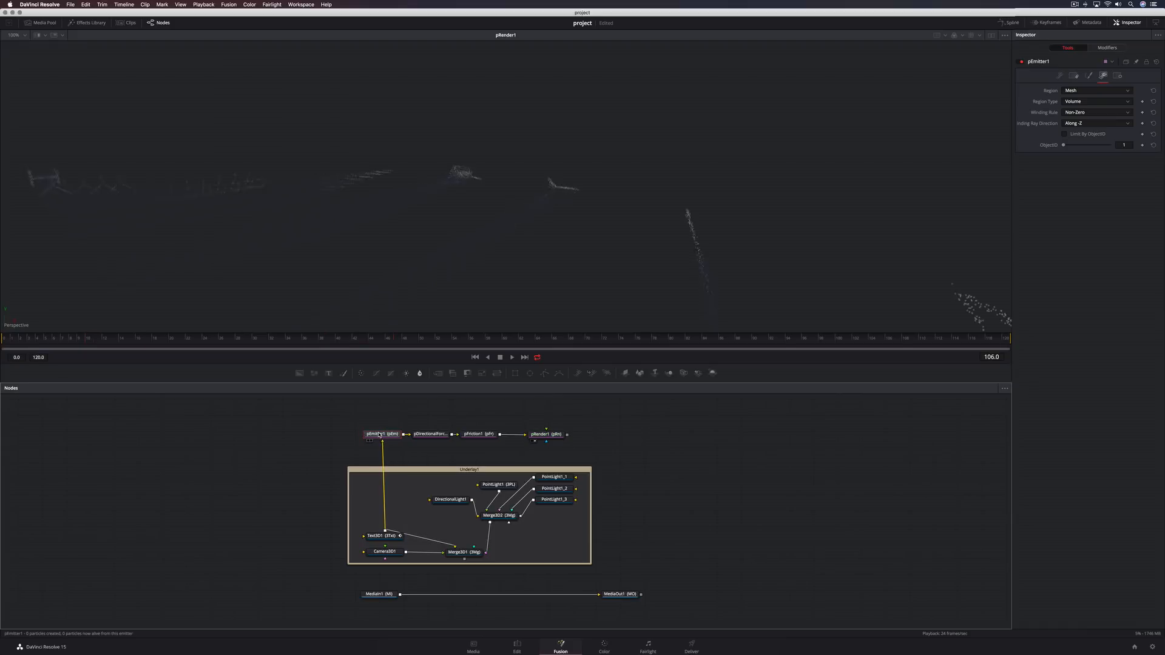
Step: Raise pFriction1's Velocity Friction slightly and play back the particles
left_click(478, 433)
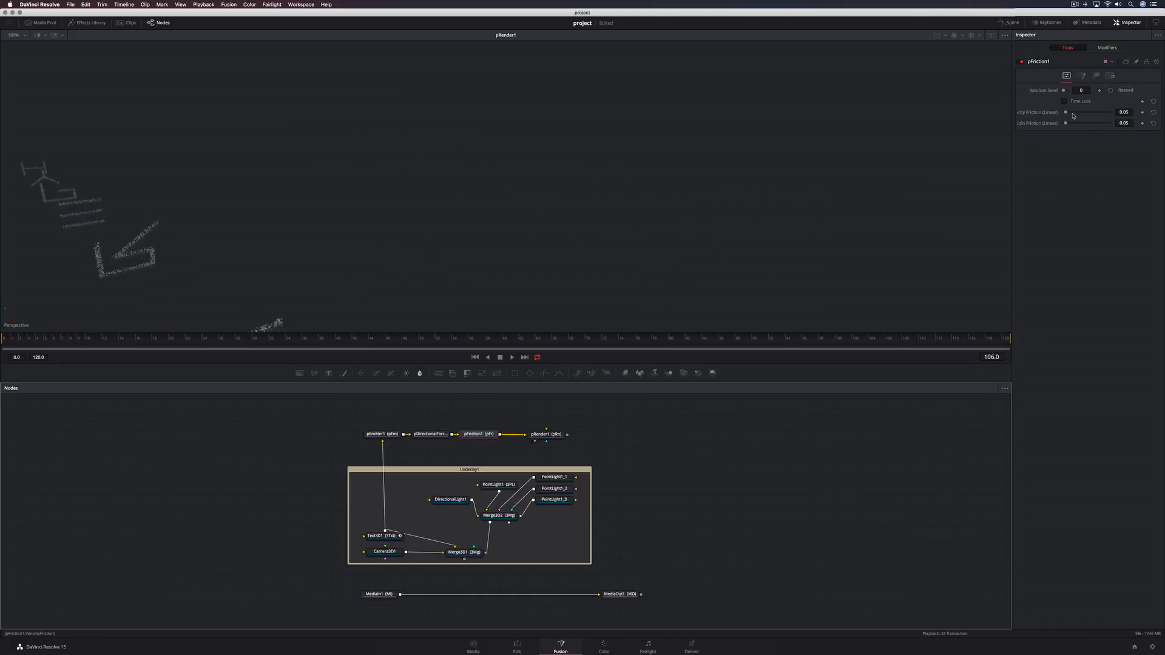
left_click_drag(1065, 112, 1073, 114)
key("space")
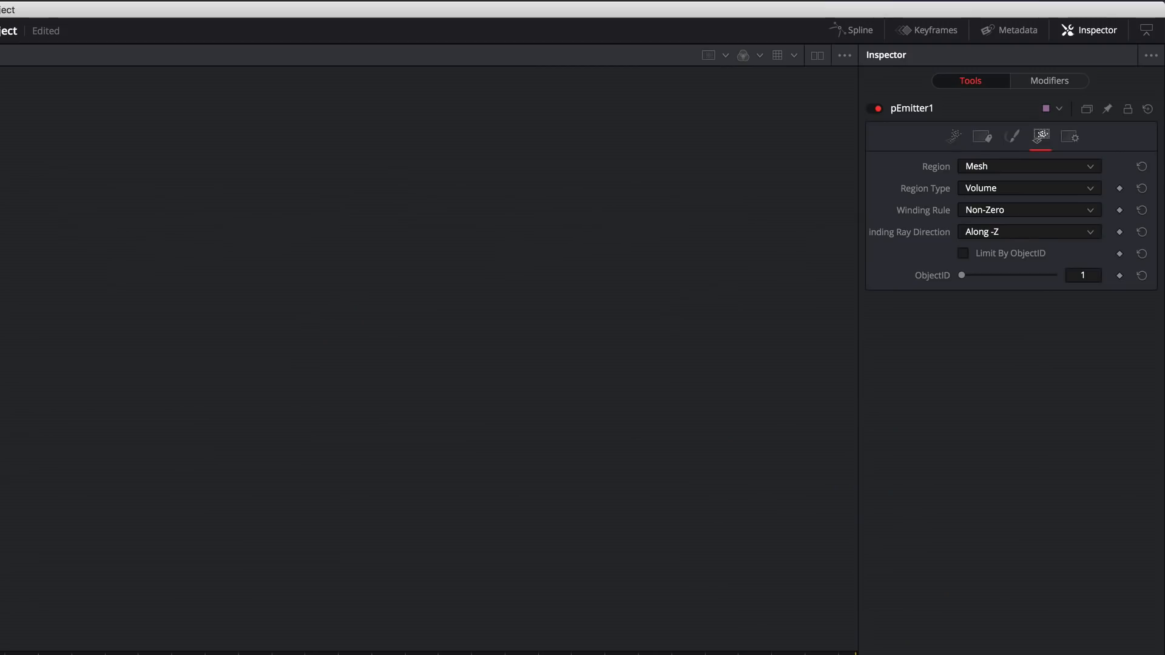
Step: Animate pEmitter1's Number early in the shot, with a keyframe at 1000 and an adjacent one at 0
left_click(1061, 75)
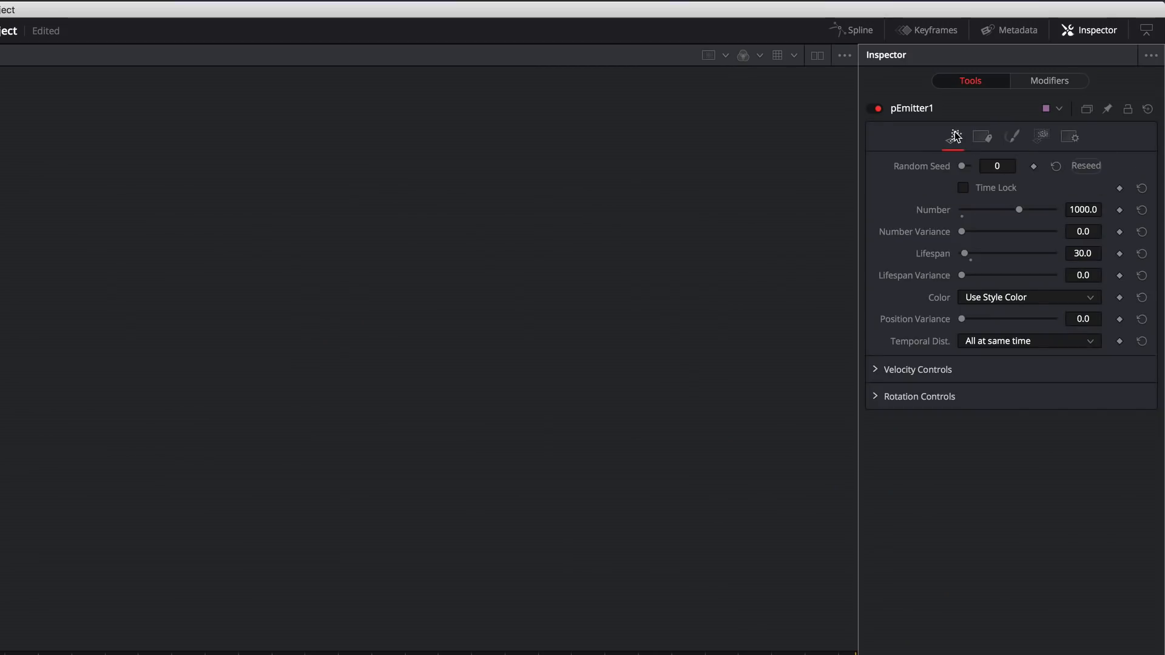
left_click(1120, 210)
double_click(1097, 211)
type("0")
key("Tab")
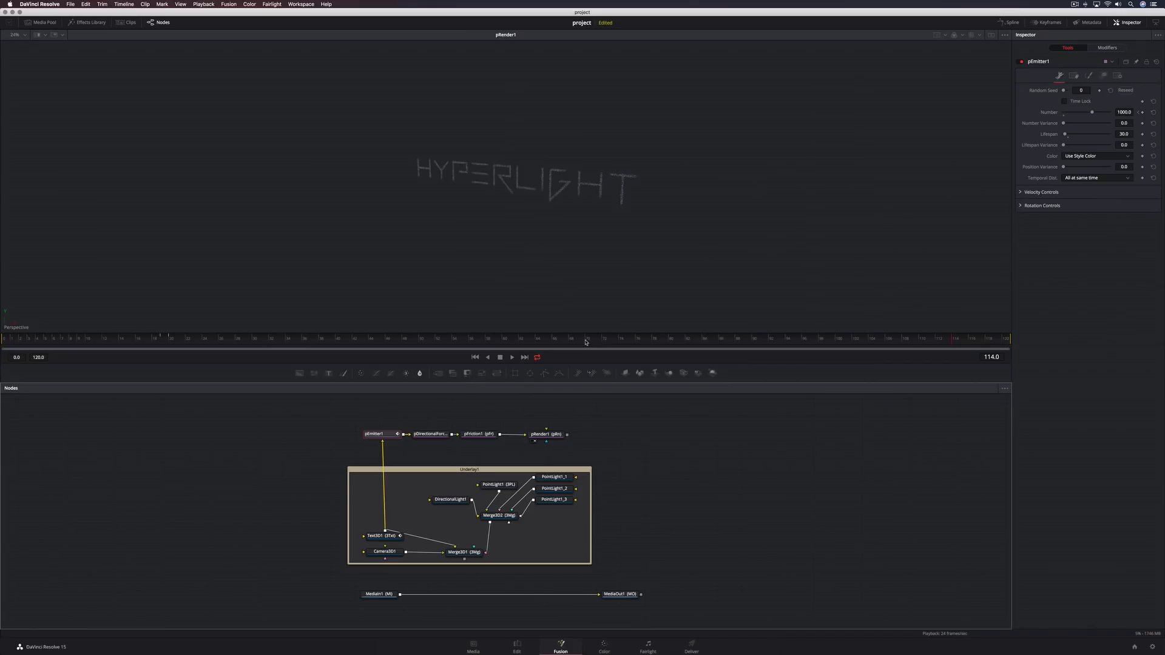
Step: Keyframe pEmitter1's Number at 1000 on frame 70 and 0 on frame 104, and play back the emission
left_click(585, 338)
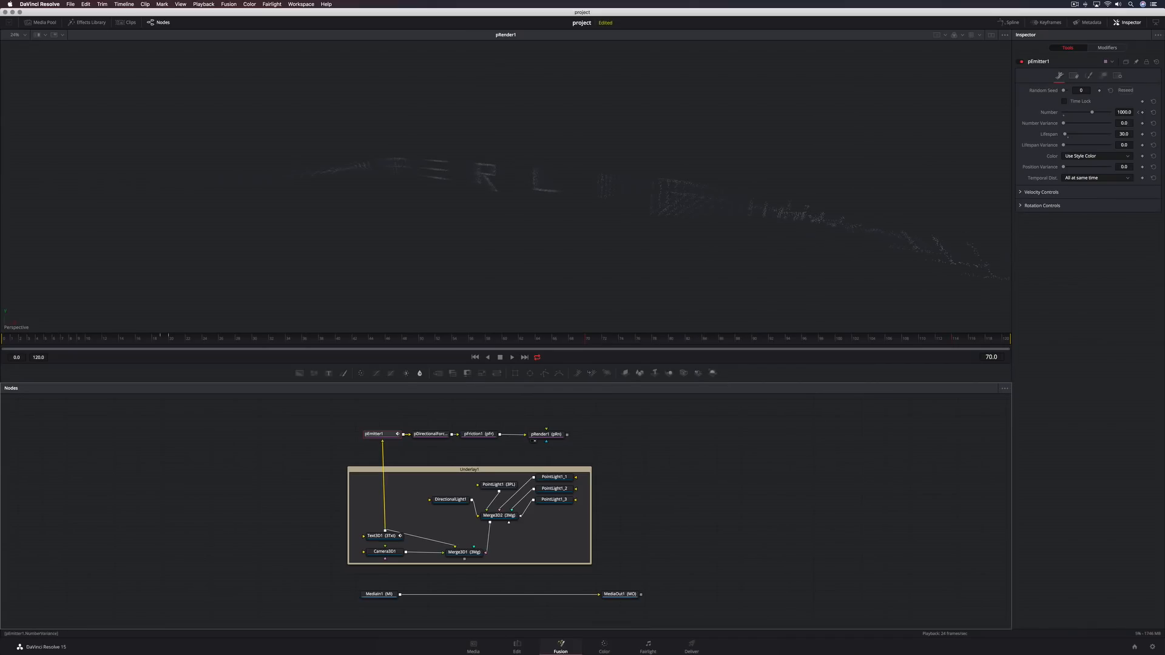
left_click(1143, 112)
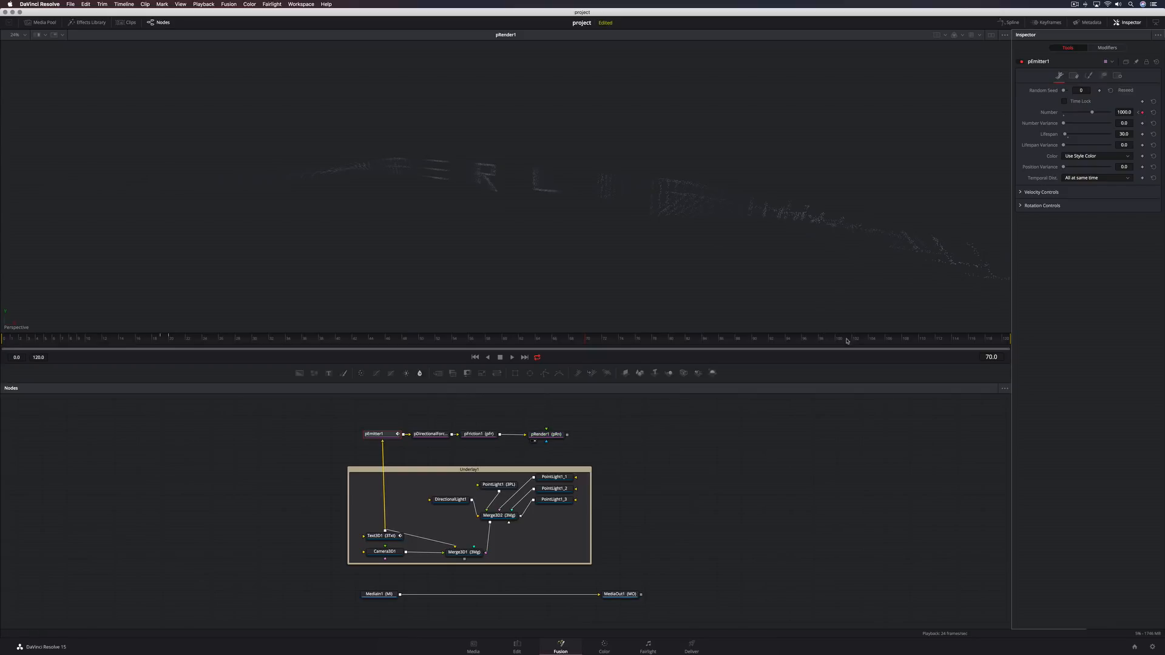
left_click(868, 340)
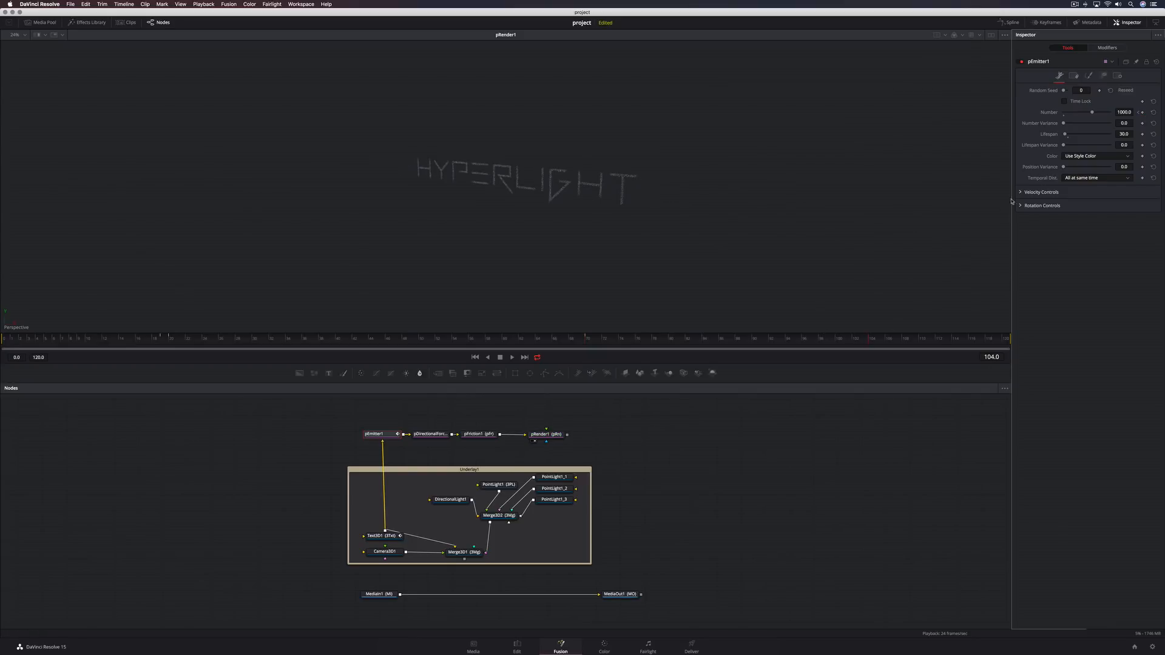
key("space")
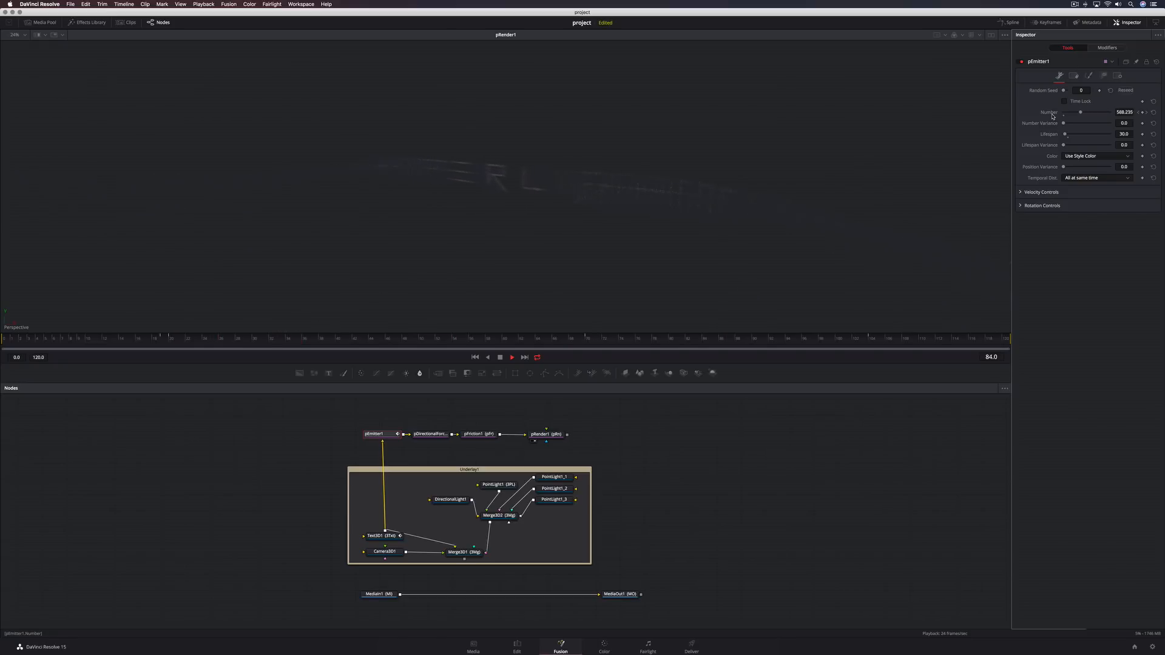
Step: Colour the blob particles orange with Hue 0.113, Saturation 0.82 and Value 1.0
left_click(1089, 76)
left_click_drag(1125, 123, 1126, 129)
left_click(1109, 123)
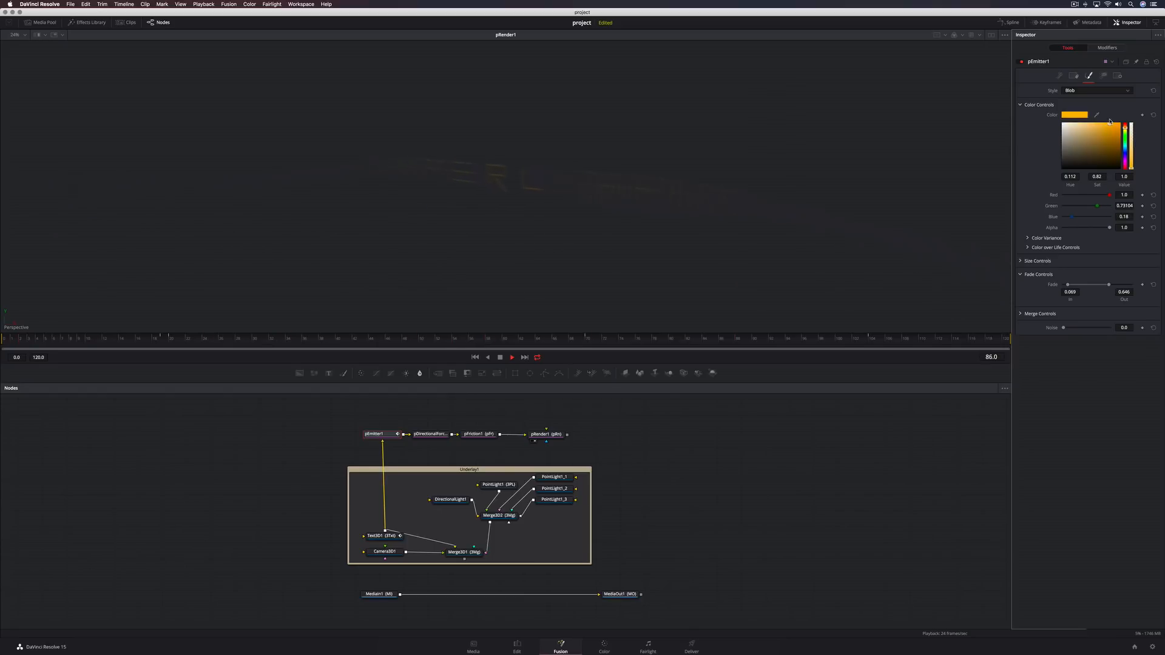
Step: Add a Merge3D node after pRender1, space it farther along the chain and connect Camera3D1 to it
left_click(552, 435)
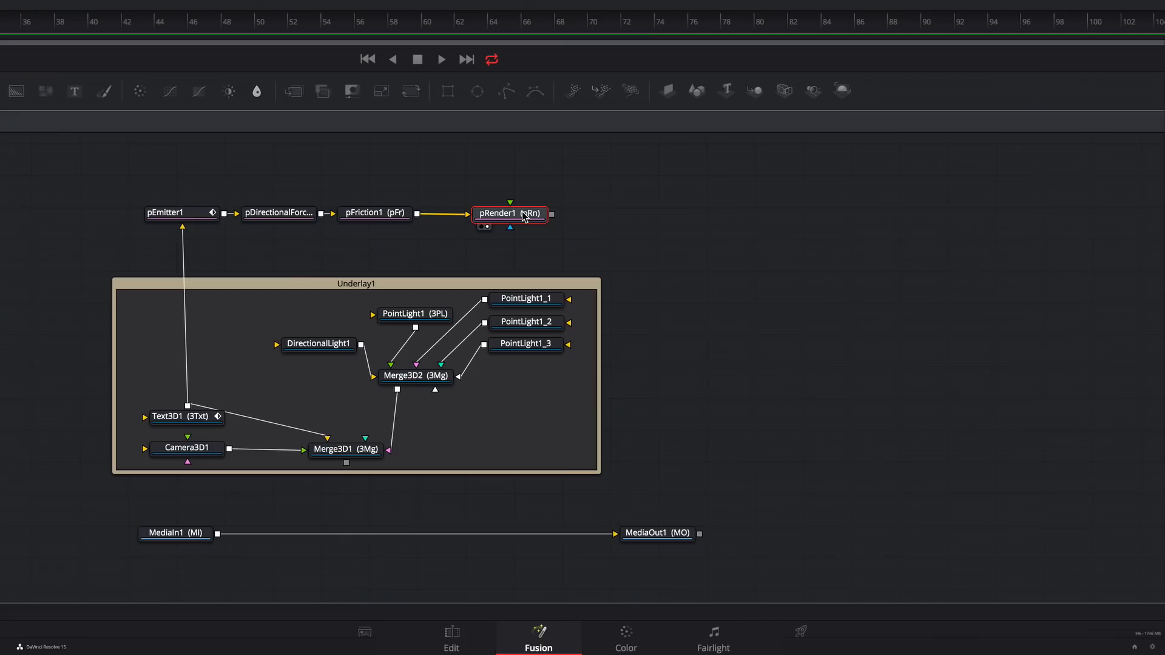
key("shift+space")
type("3mg")
key("Return")
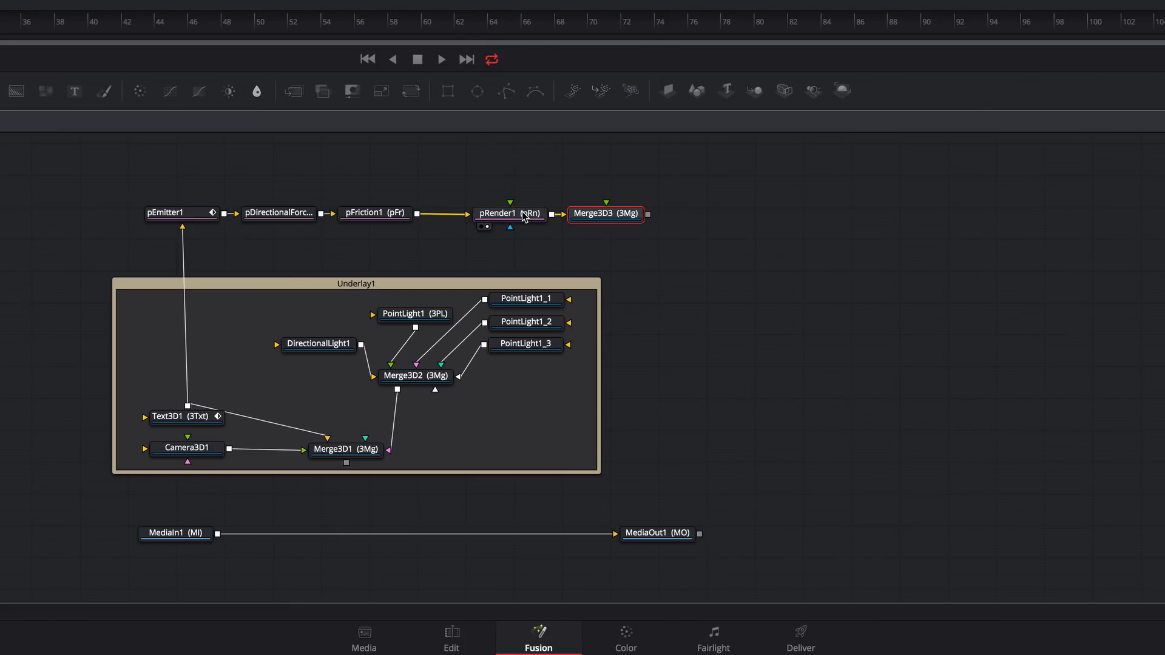
left_click_drag(591, 216, 665, 217)
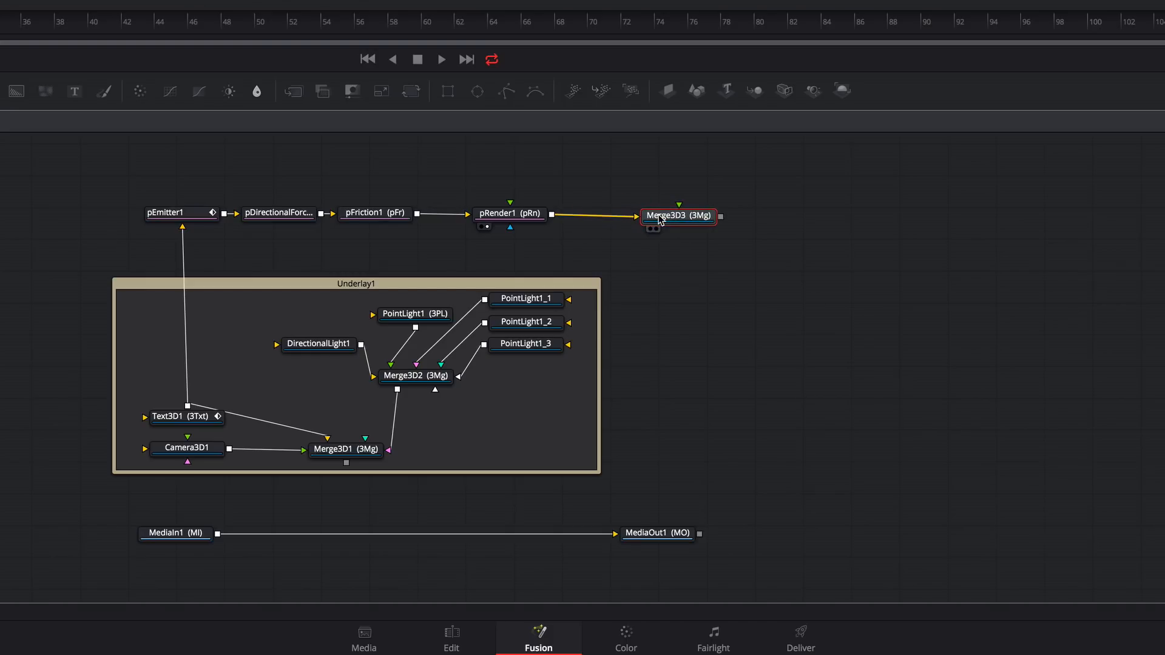
left_click_drag(228, 448, 659, 226)
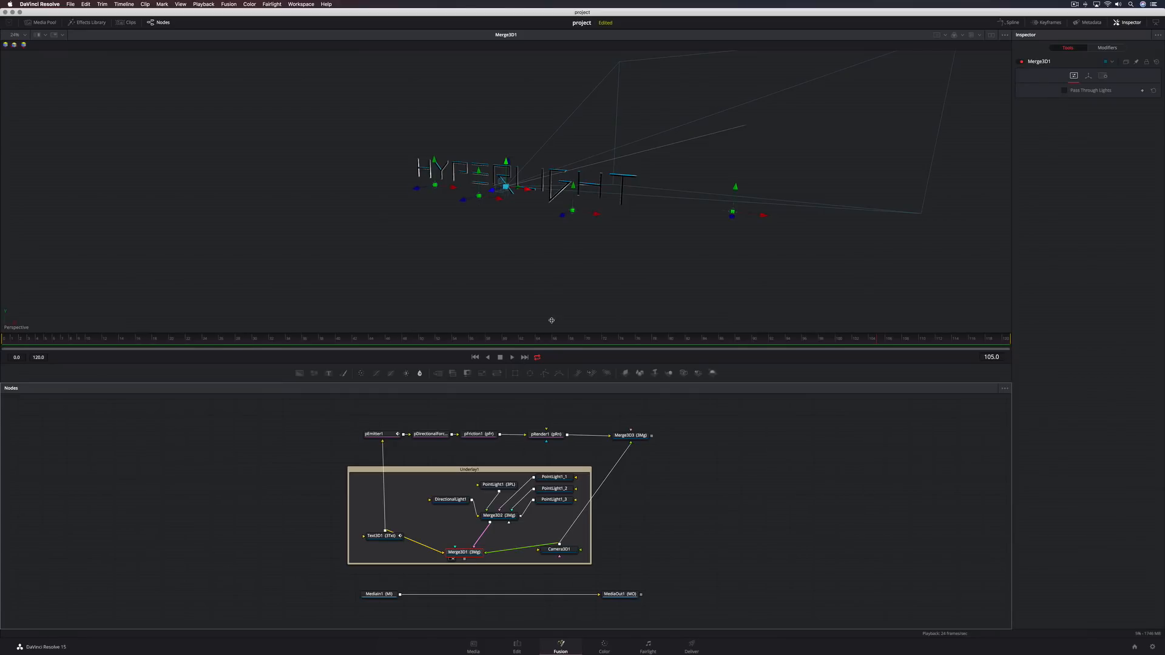
Step: Orbit to a front-on view of the HYPERLIGHT title, copy that view's position to Camera3D1 and play back the animation
scroll(538, 249, "right", 10)
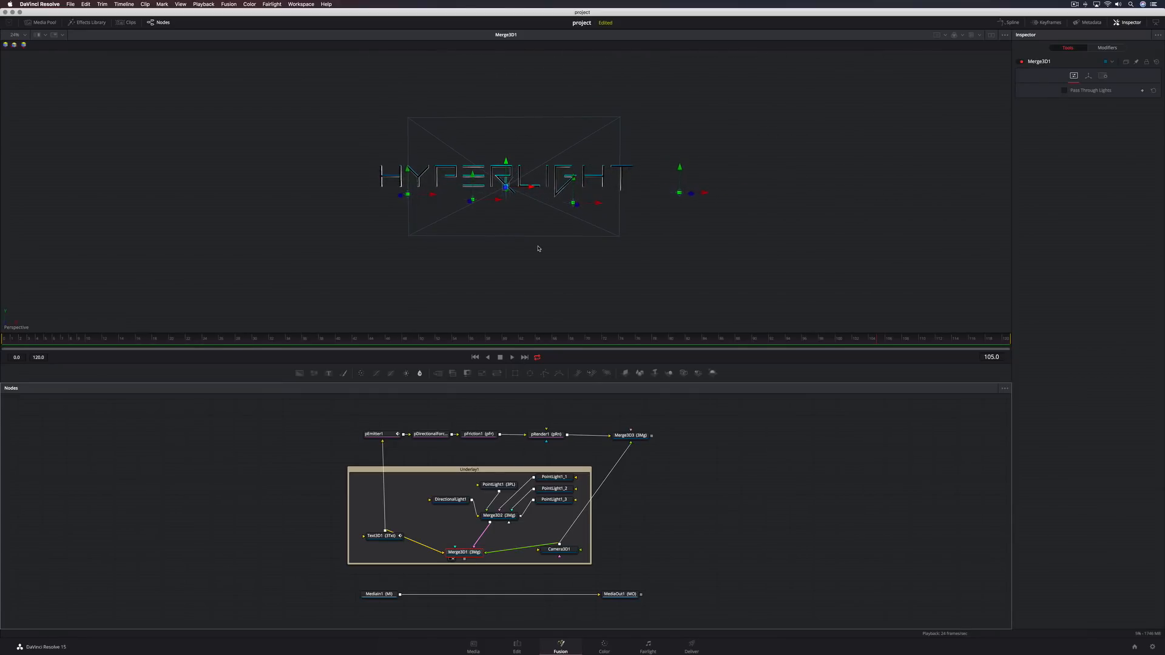
scroll(538, 248, "right", 2)
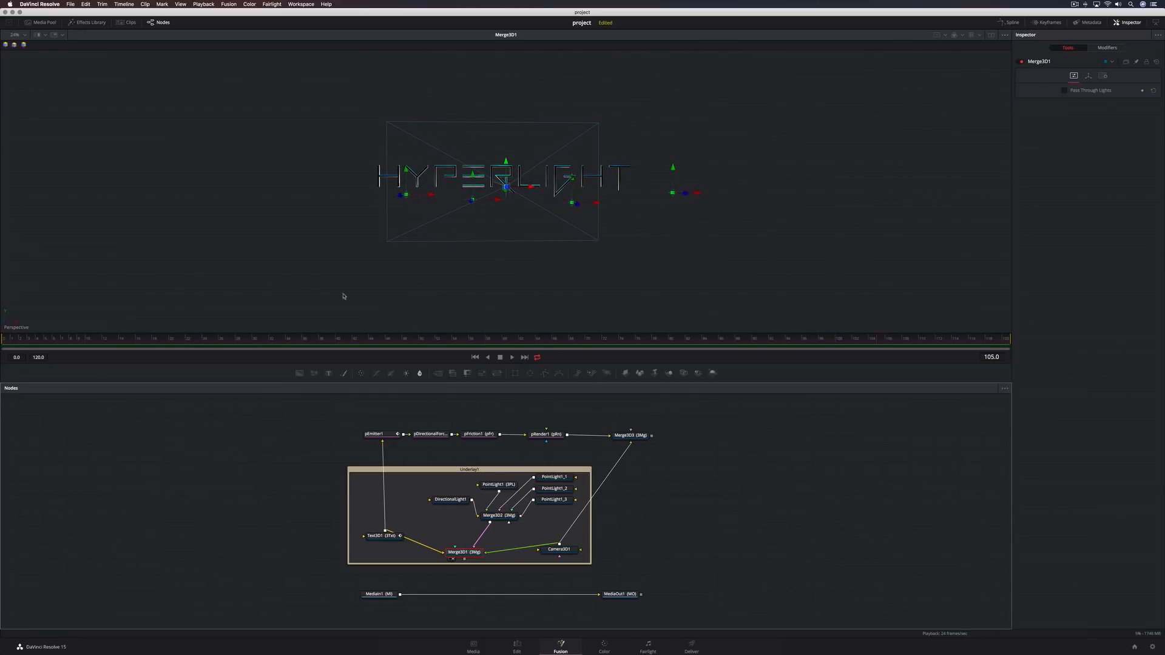
right_click(11, 325)
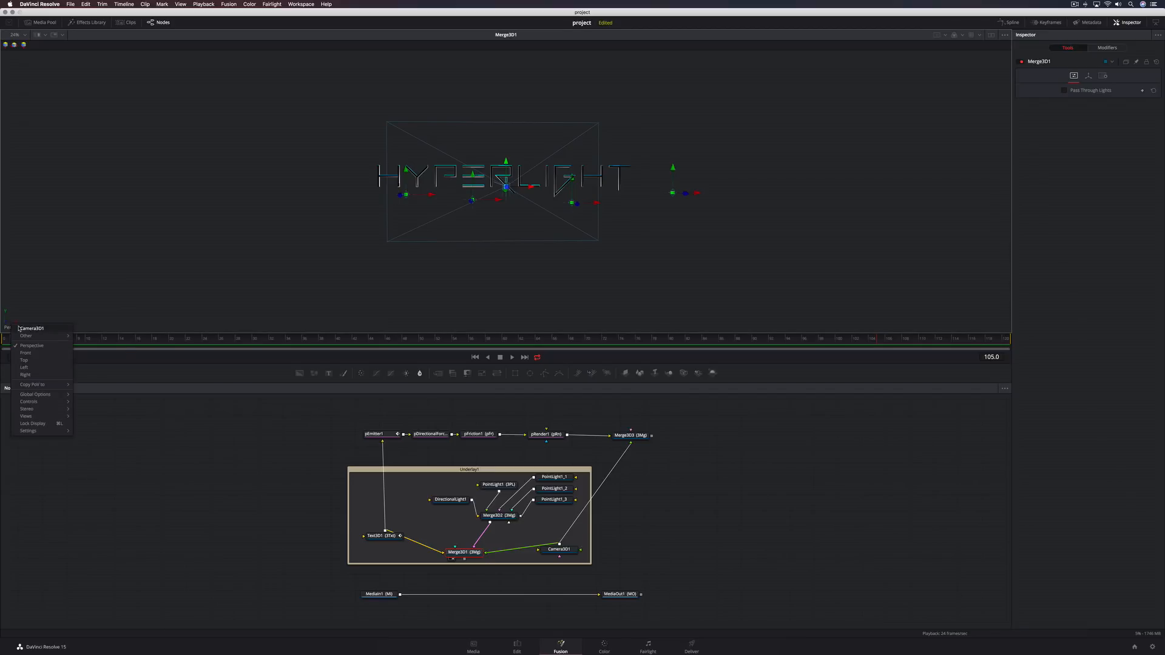
mouse_move(39, 387)
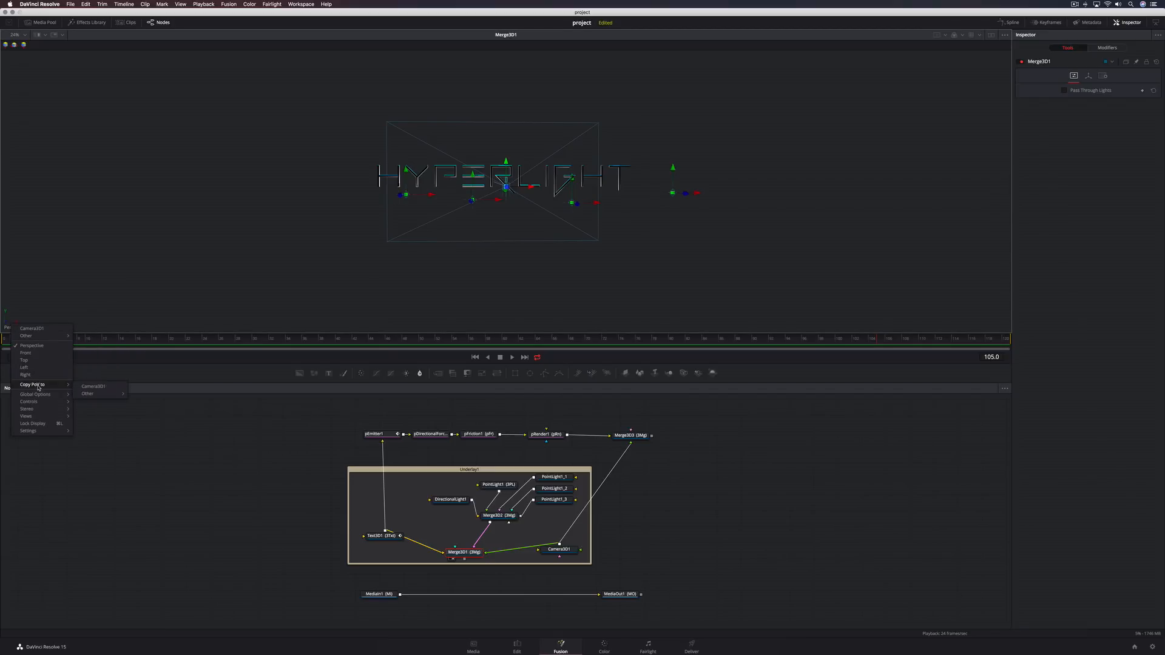
left_click(93, 386)
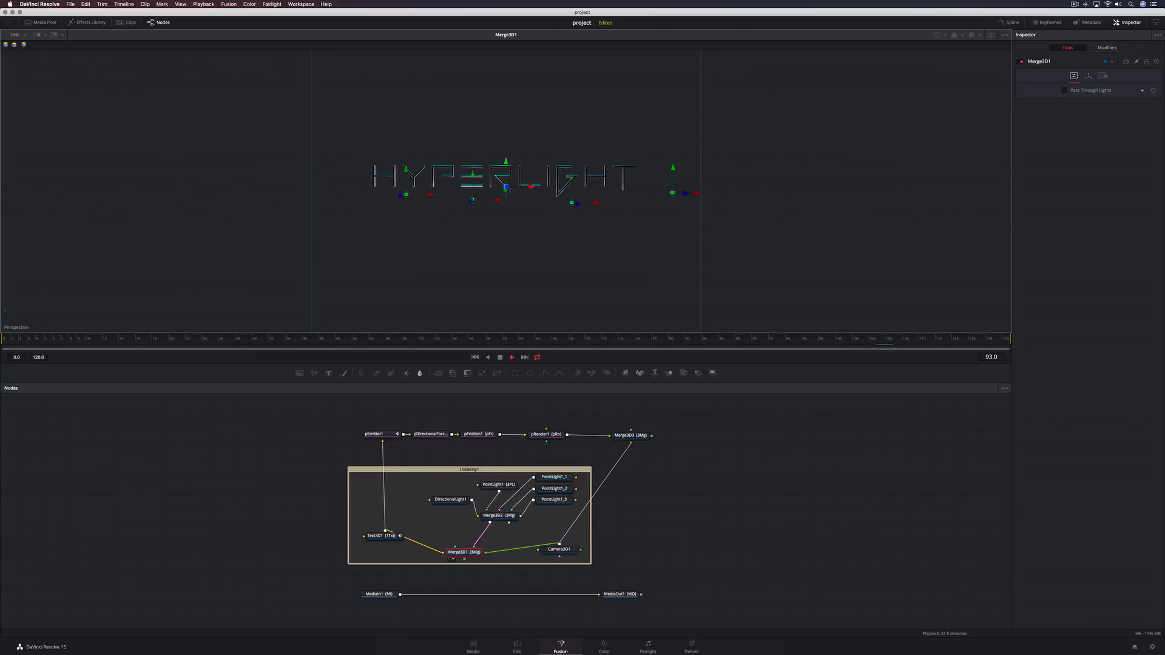
key("space")
Step: Add a Renderer3D node beside the title group and feed it from Merge3D1
left_click(622, 545)
key("shift+space")
type("render")
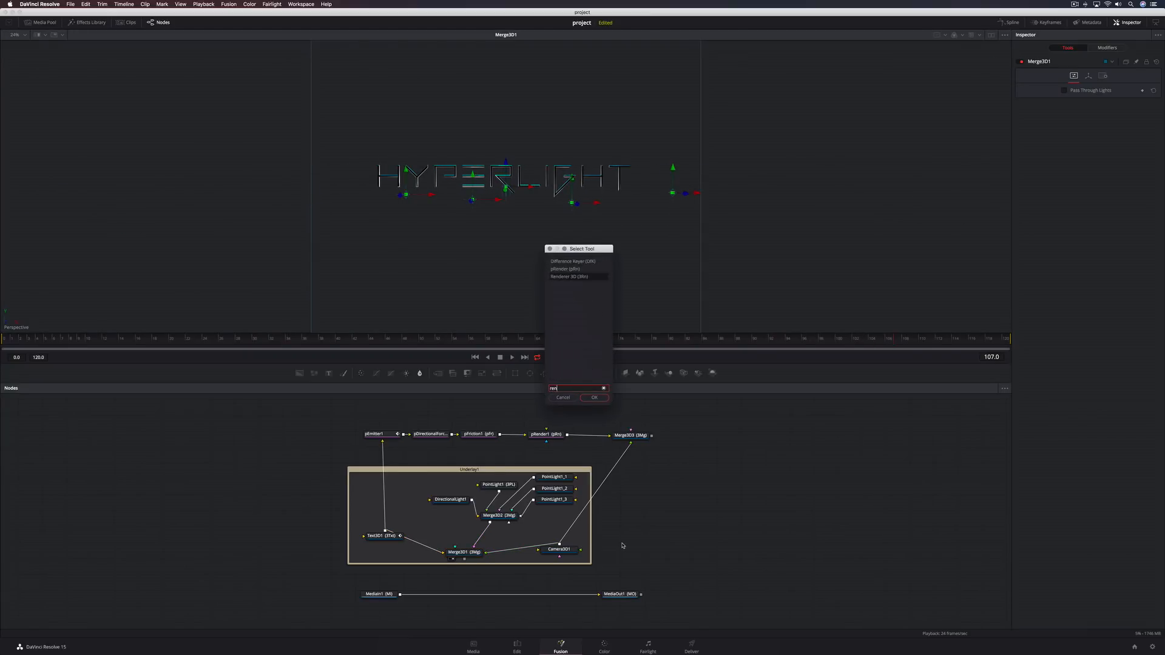
key("Return")
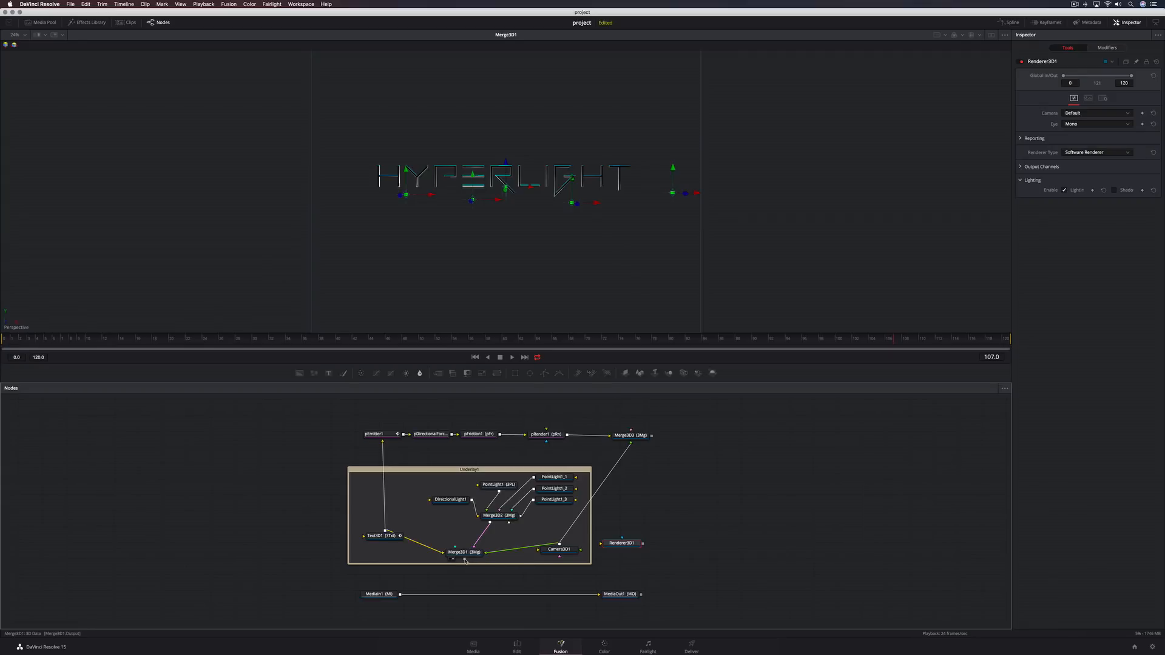
left_click_drag(464, 558, 615, 544)
Step: Add a second Renderer3D node after Merge3D3 and connect it to the particle branch
left_click(689, 438)
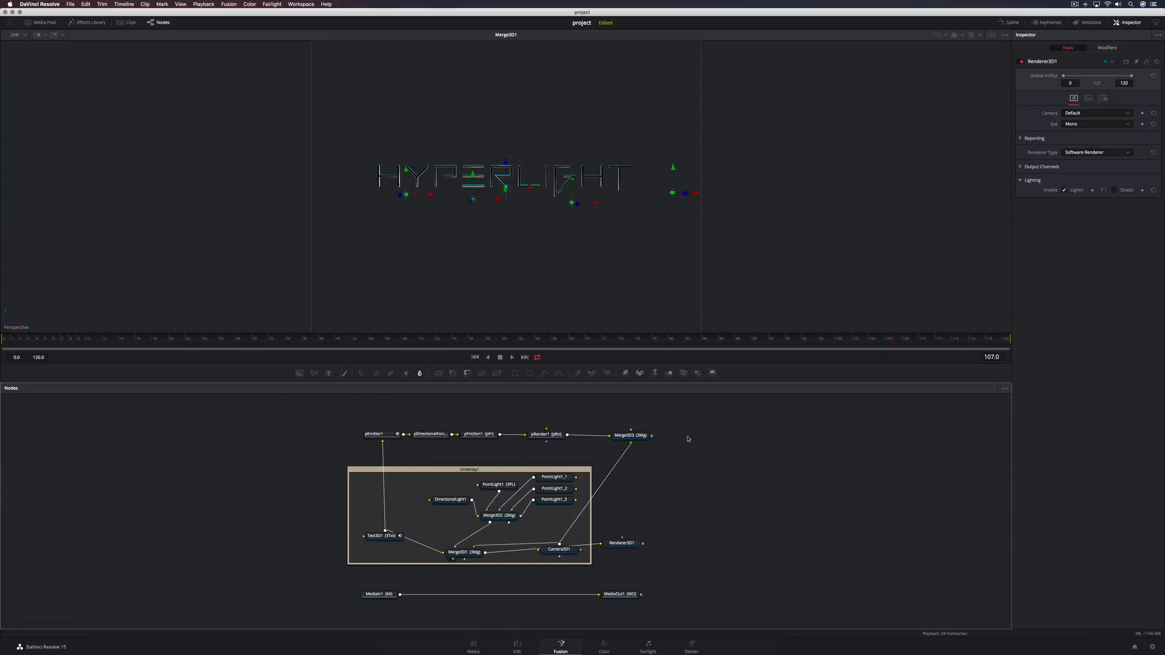
key("shift+space")
type("render")
key("Return")
left_click_drag(651, 436, 673, 437)
Step: Shift the title group away from the renderers and frame the particle nodes through Merge3D3 in their own underlay
left_click_drag(585, 470, 485, 459)
left_click_drag(379, 413, 531, 420)
key("shift+space")
type("underlay")
key("Return")
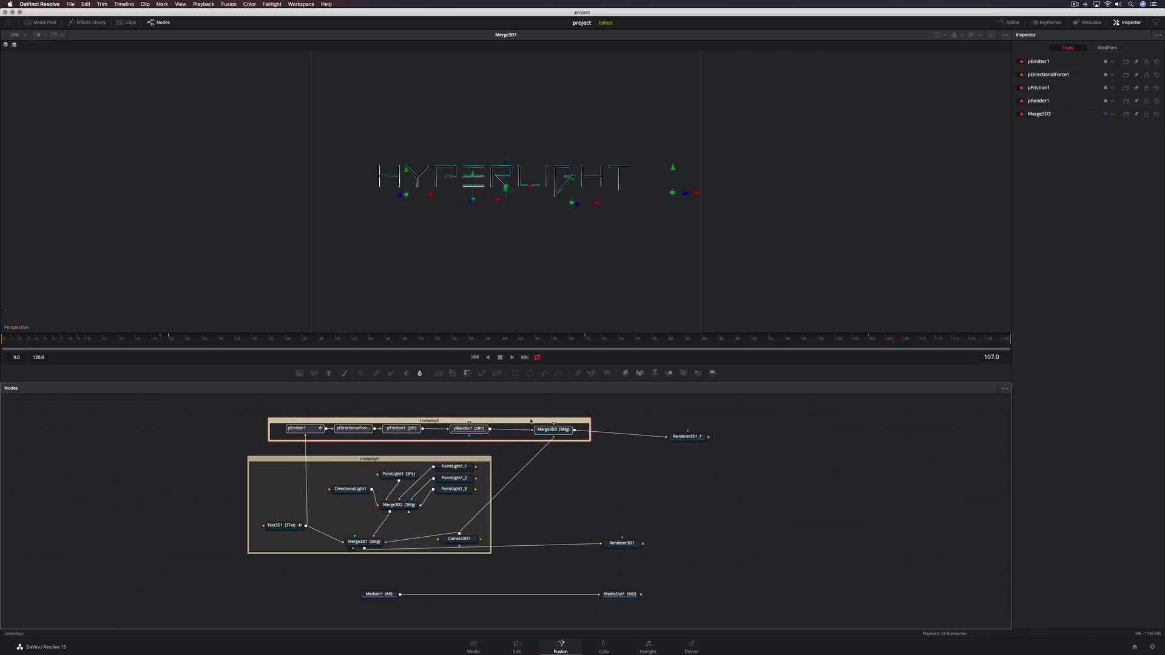
Step: Move MediaOut1 farther along and merge the title and particle renders over MediaIn1 with two Merge nodes
left_click_drag(620, 595, 850, 593)
left_click_drag(643, 543, 401, 595)
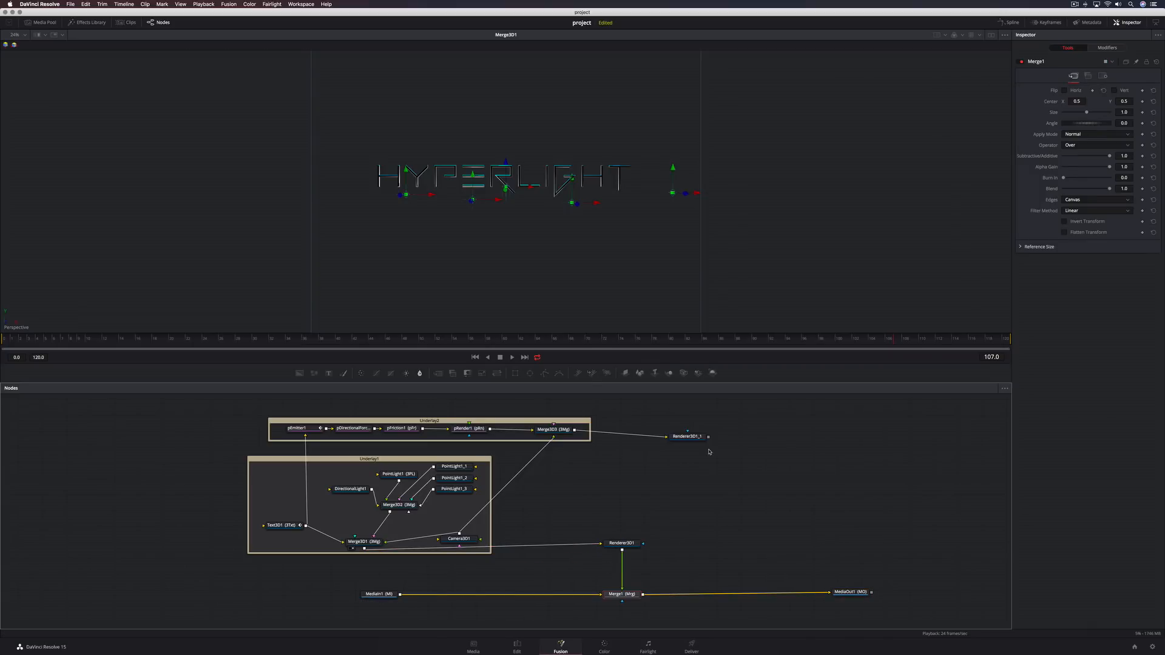
left_click_drag(708, 437, 628, 596)
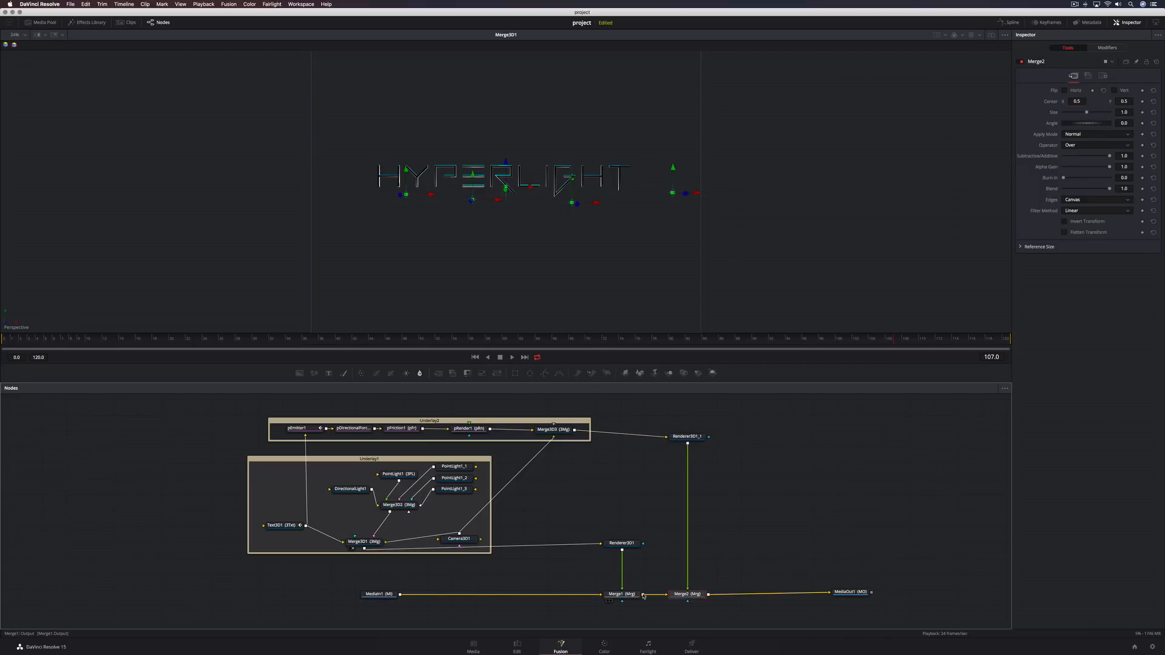
Step: Raise Renderer3D1 to make room, and add Brightness Contrast and Glow nodes after it
left_click_drag(621, 543, 619, 496)
key("shift+space")
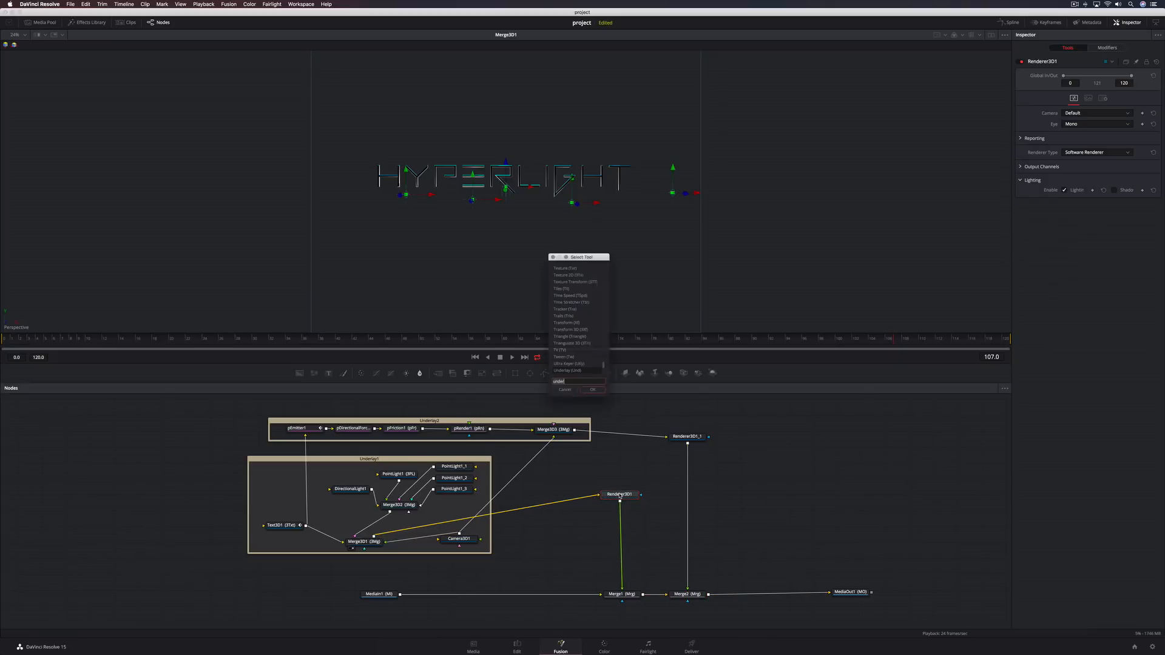
key("Return")
key("shift+space")
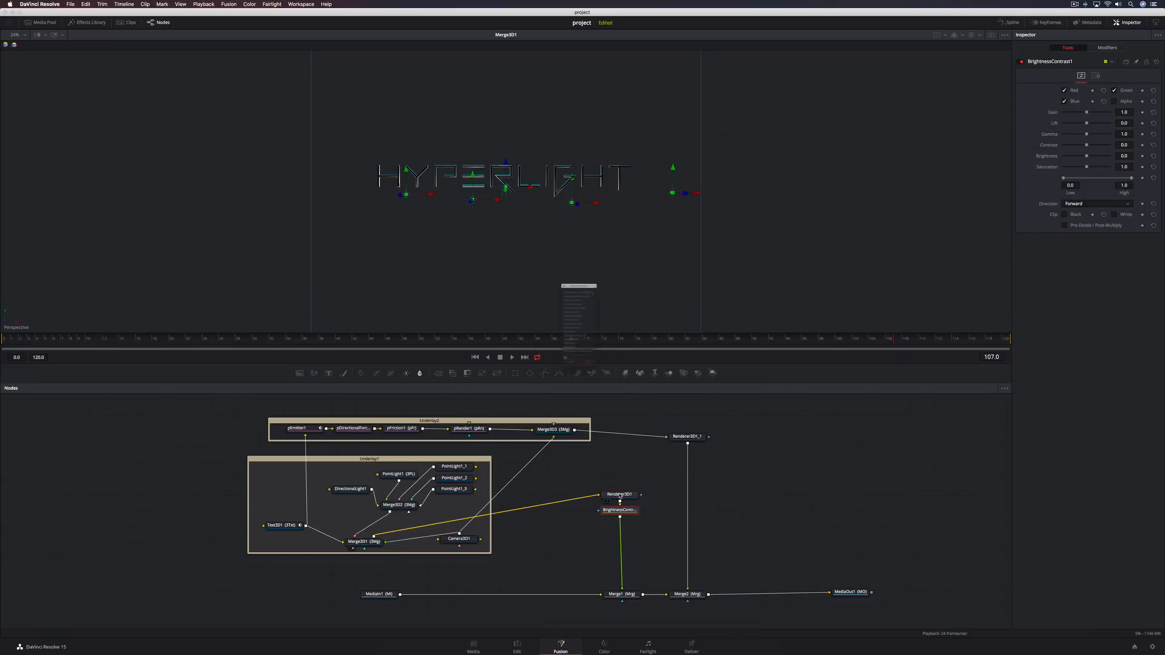
type("glow")
key("Return")
Step: Add a Soft Glow node and a second Glow node after Glow1 in the title branch
key("shift+space")
type("soft")
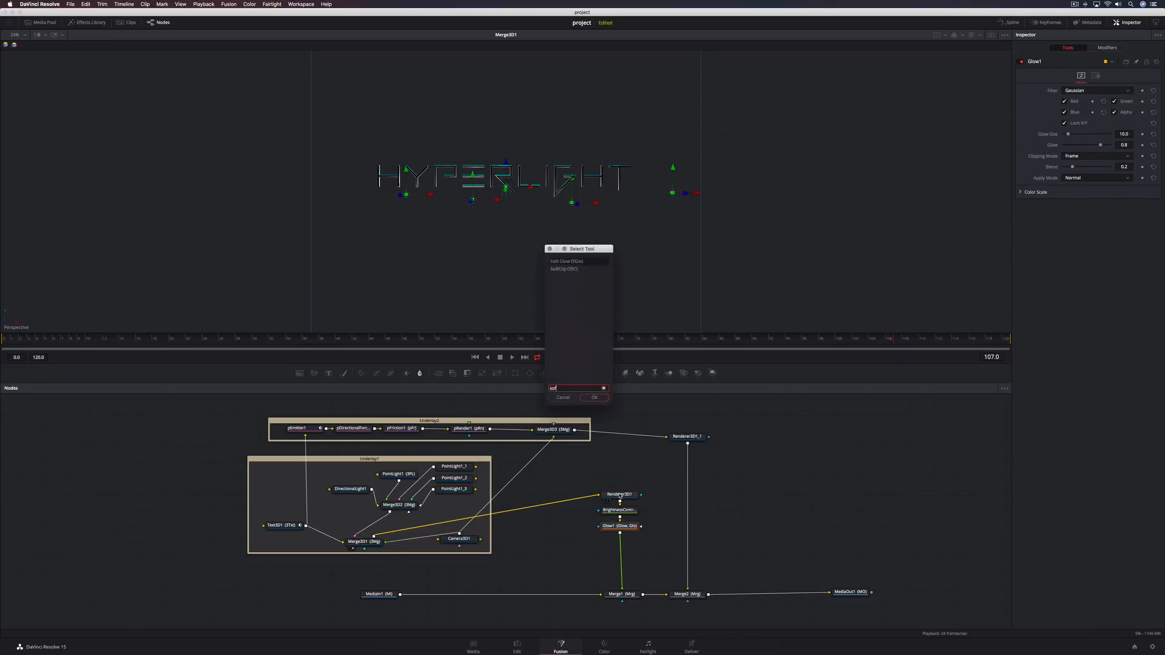
key("Return")
key("shift+space")
type("glow")
key("Return")
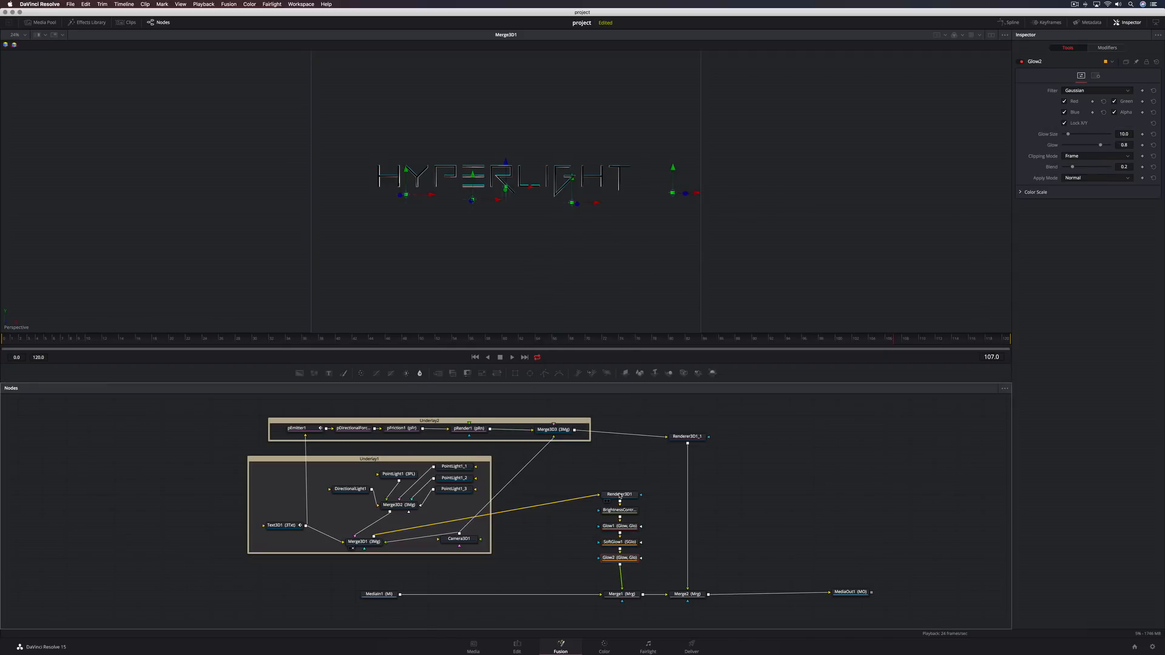
Step: Select the title's effect nodes, and lower the Gamma and slightly raise the Gain in BrightnessContrast1
left_click_drag(586, 506, 630, 562)
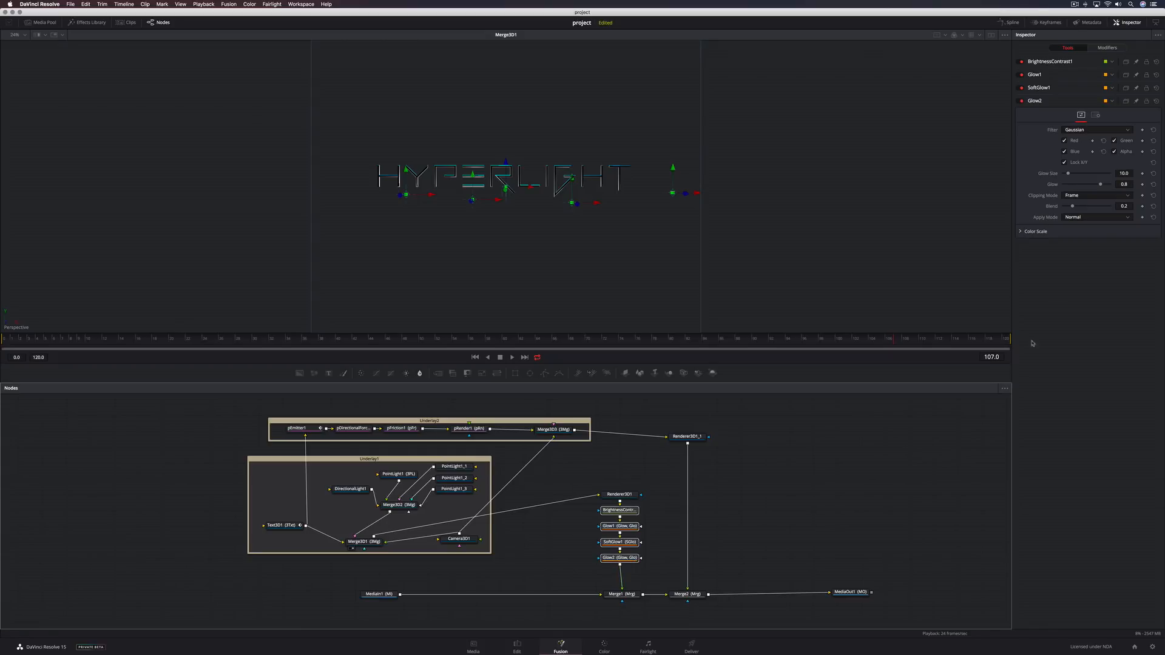
left_click(1058, 60)
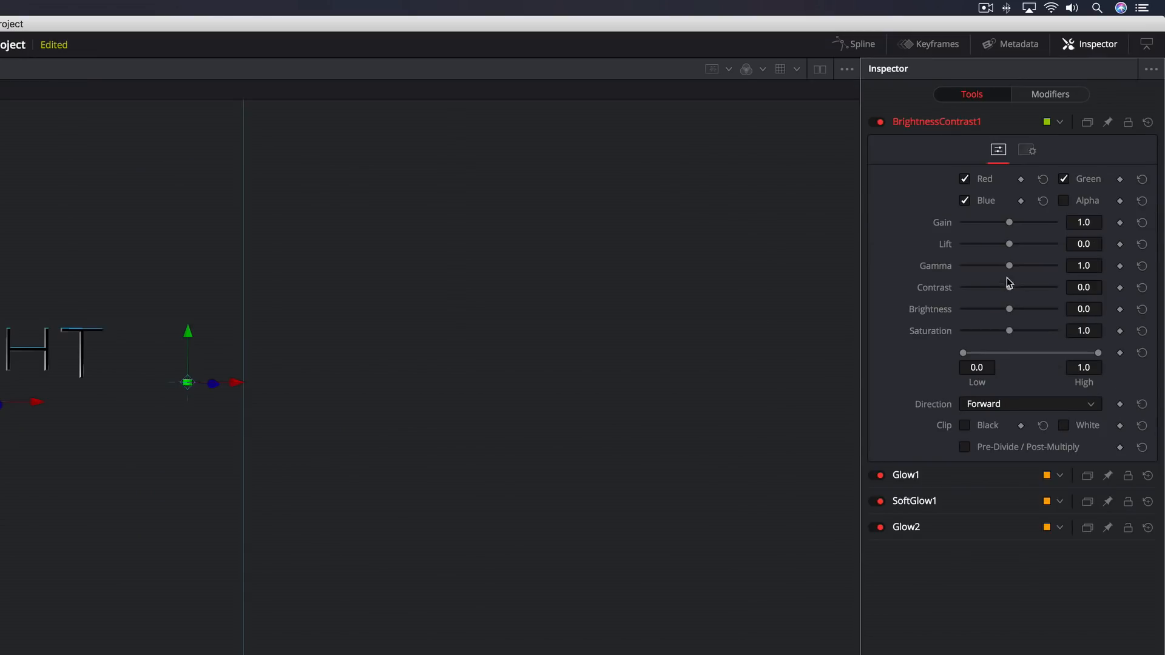
left_click_drag(1009, 265, 998, 266)
left_click_drag(1009, 222, 1012, 222)
Step: Reduce Glow1's Glow amount, and set SoftGlow1 to Threshold 0.268, Gain 1.142 and Glow Size 1.6
left_click(907, 475)
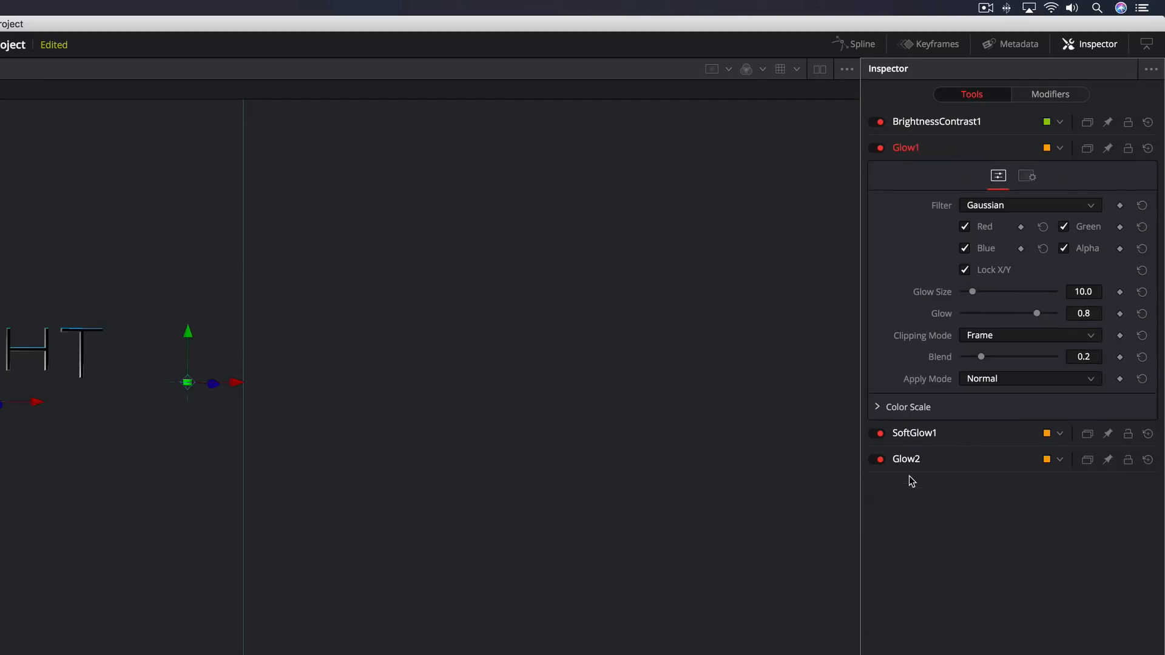
left_click_drag(1034, 314, 1002, 315)
left_click(931, 433)
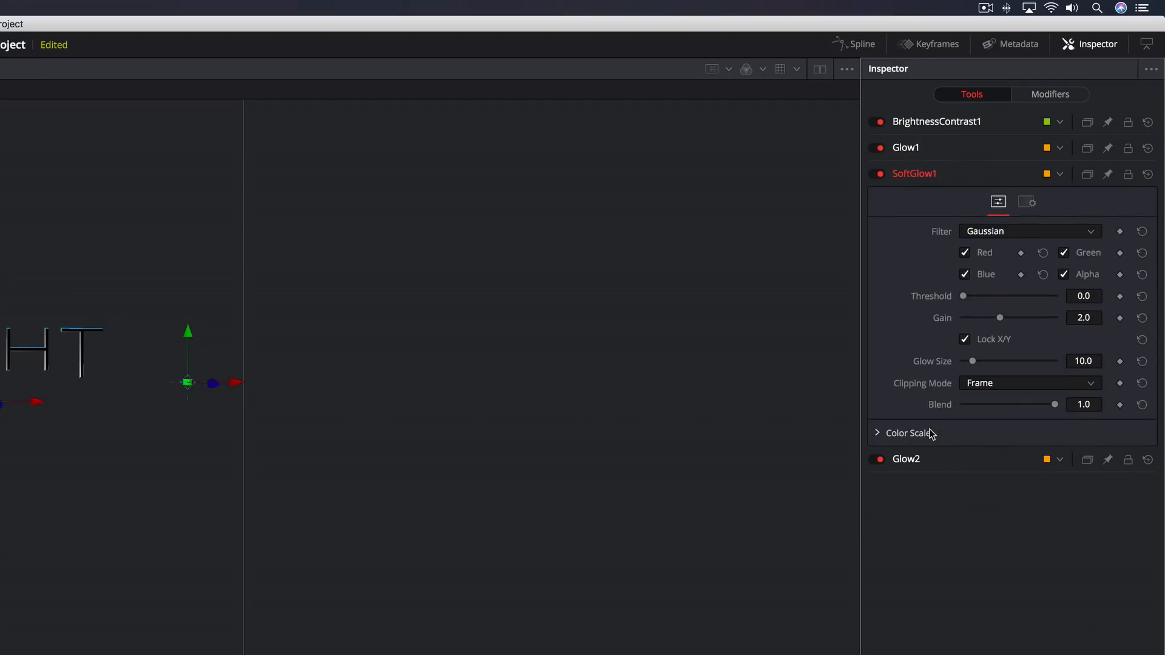
left_click_drag(963, 297, 977, 296)
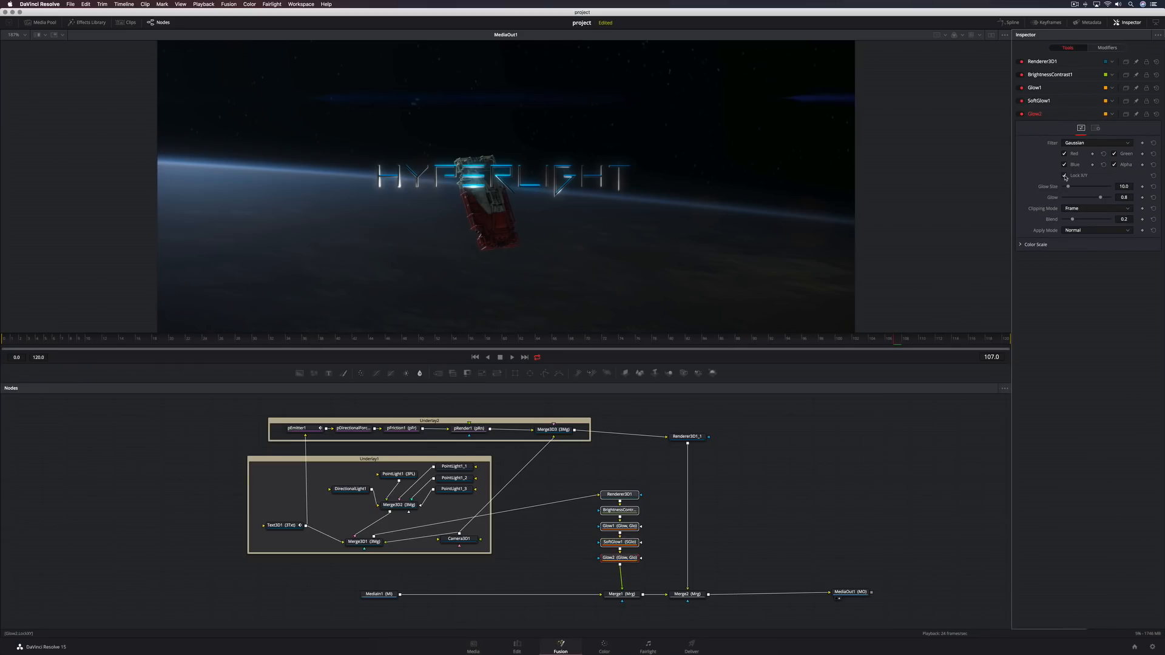
Step: Unlock Glow2's X/Y and set X Glow Size 100, Y Glow Size 0, Glow 0.598, Red Scale 0.787 and Blue Scale 1.323
left_click(1064, 175)
mouse_move(1067, 186)
left_mouse_down()
mouse_move(1119, 192)
mouse_move(1053, 199)
mouse_move(1091, 210)
left_mouse_up()
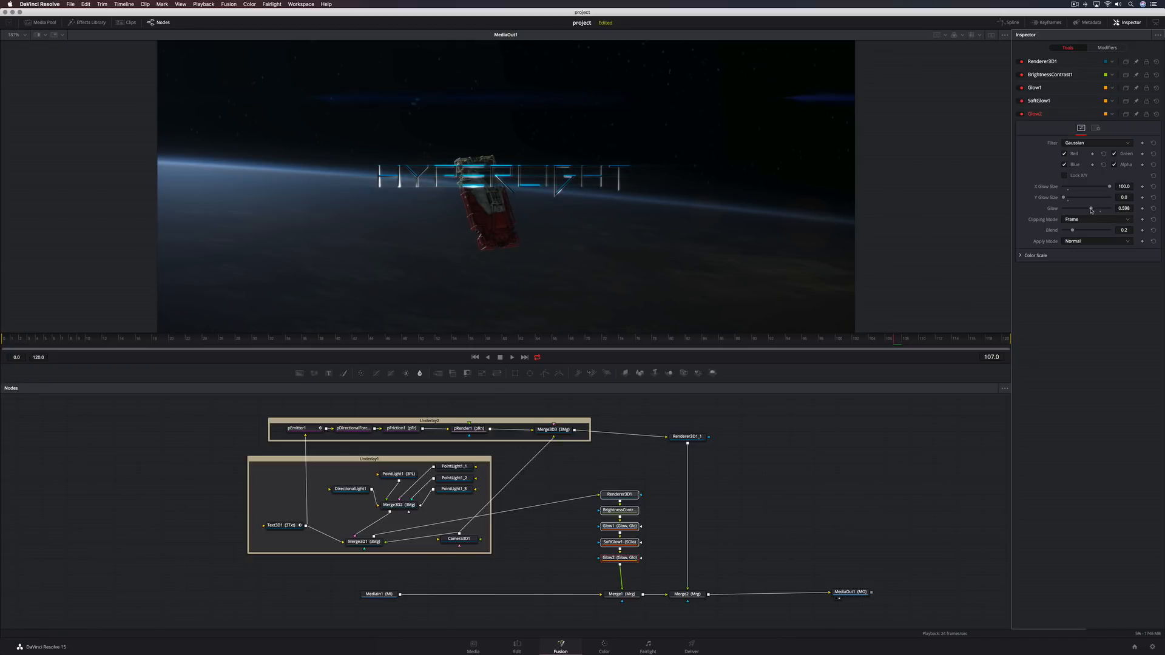
left_click(1021, 256)
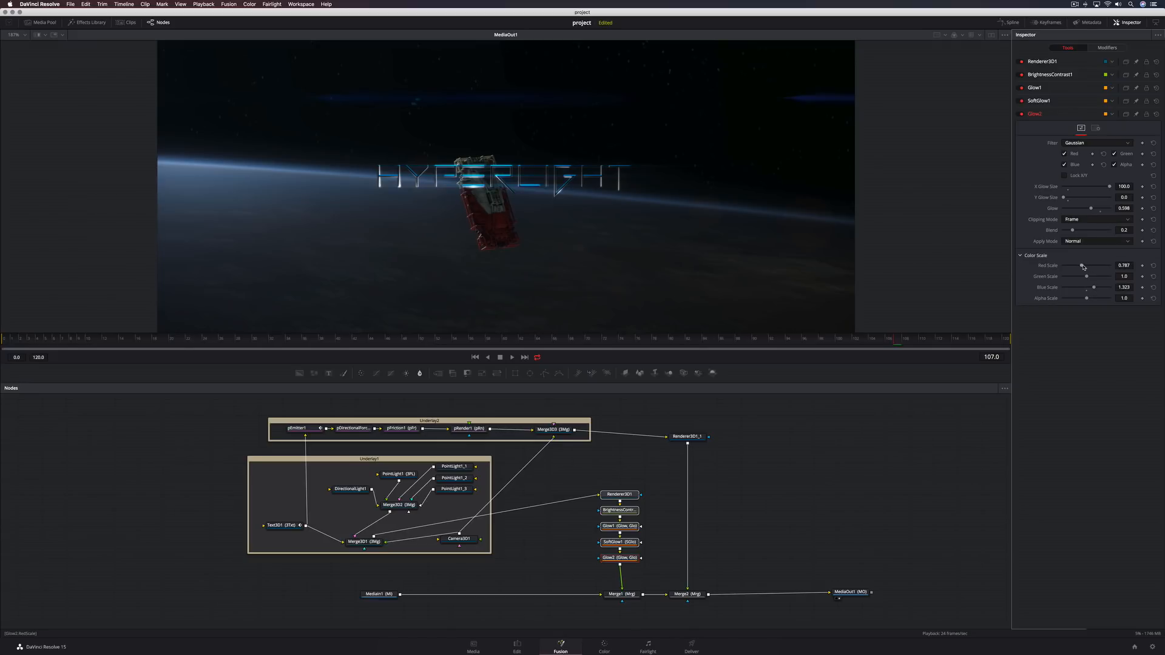
Step: Copy Glow1 and SoftGlow1 into the particle branch between Renderer3D1_1 and Merge2
left_click_drag(646, 522, 623, 545)
key("ctrl+v")
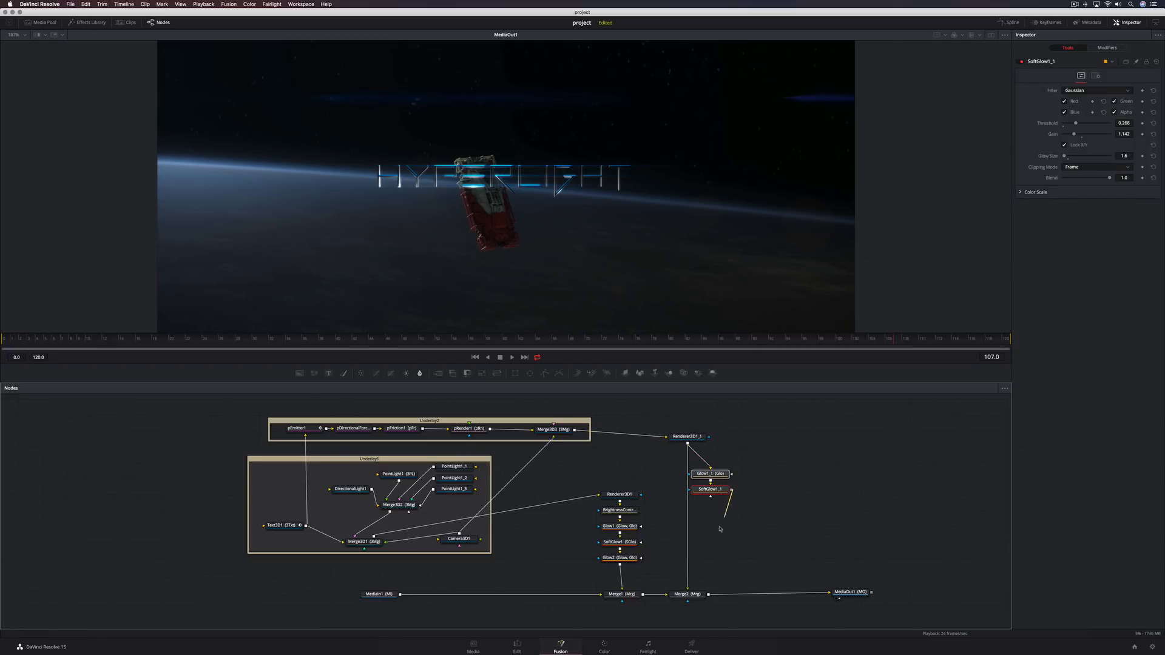
left_click_drag(731, 489, 689, 589)
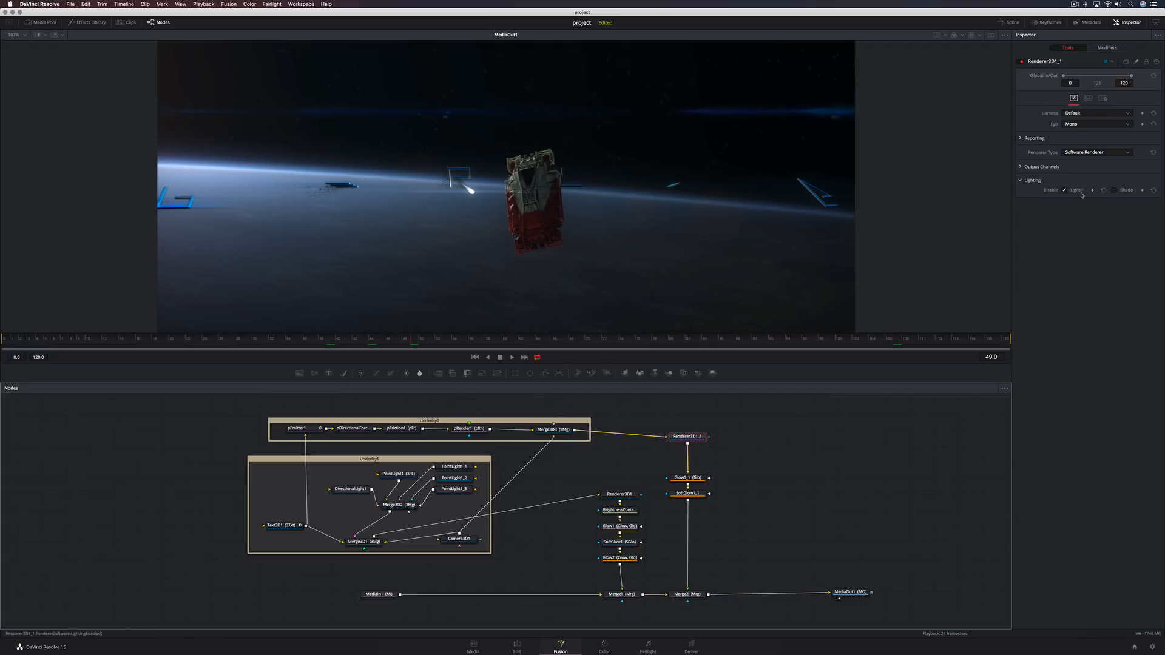
Step: Disable lighting in Renderer3D1_1, and set Merge2's Alpha Gain to 0.394 while checking the particles at frame 55
left_click(1065, 190)
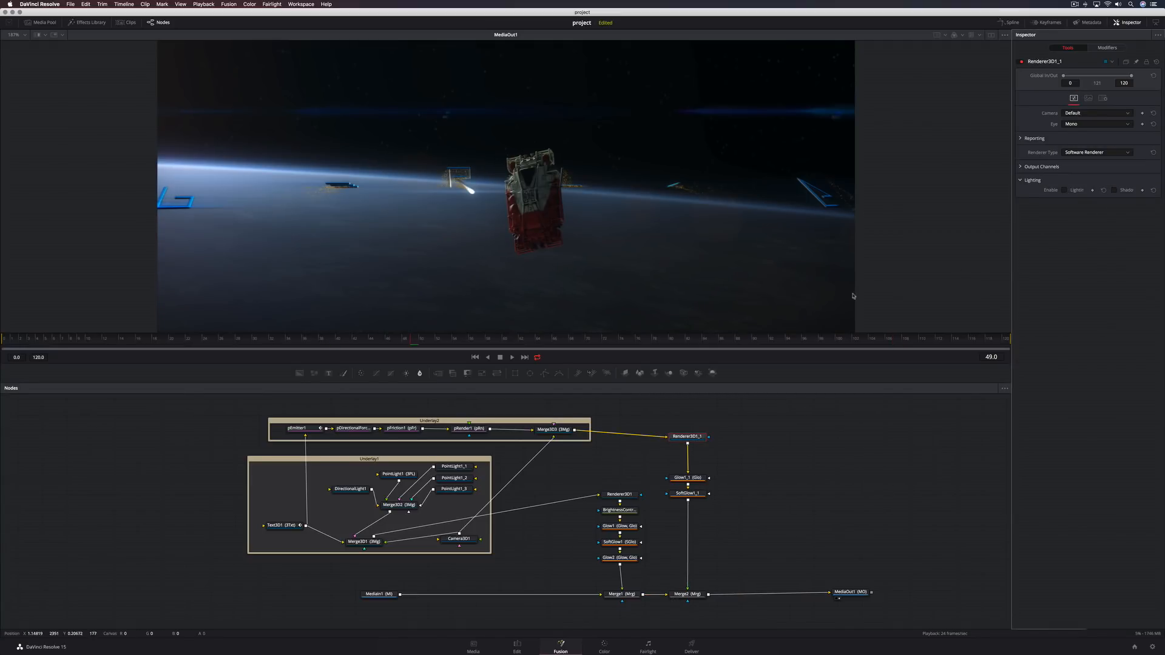
left_click(314, 341)
left_click_drag(314, 341, 460, 340)
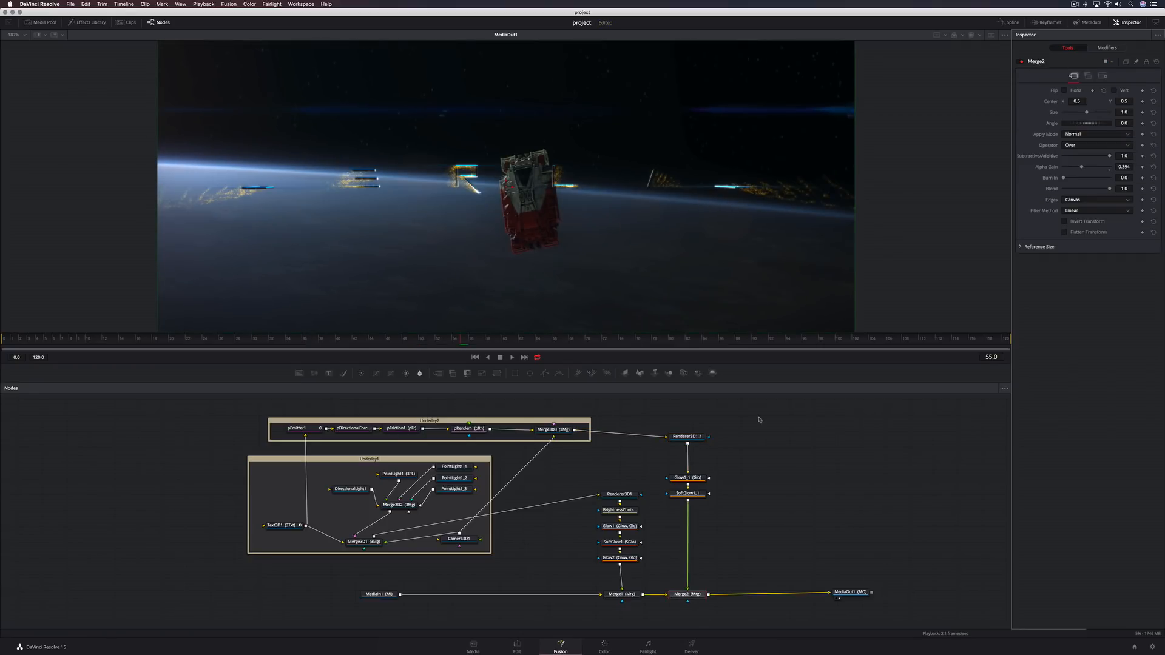
Step: Move the particle render branch aside and add an orange Background node with Hue 0.096, Saturation 0.851 and Value 1.0
left_click_drag(754, 416, 751, 597)
left_click(680, 533)
key("shift+space")
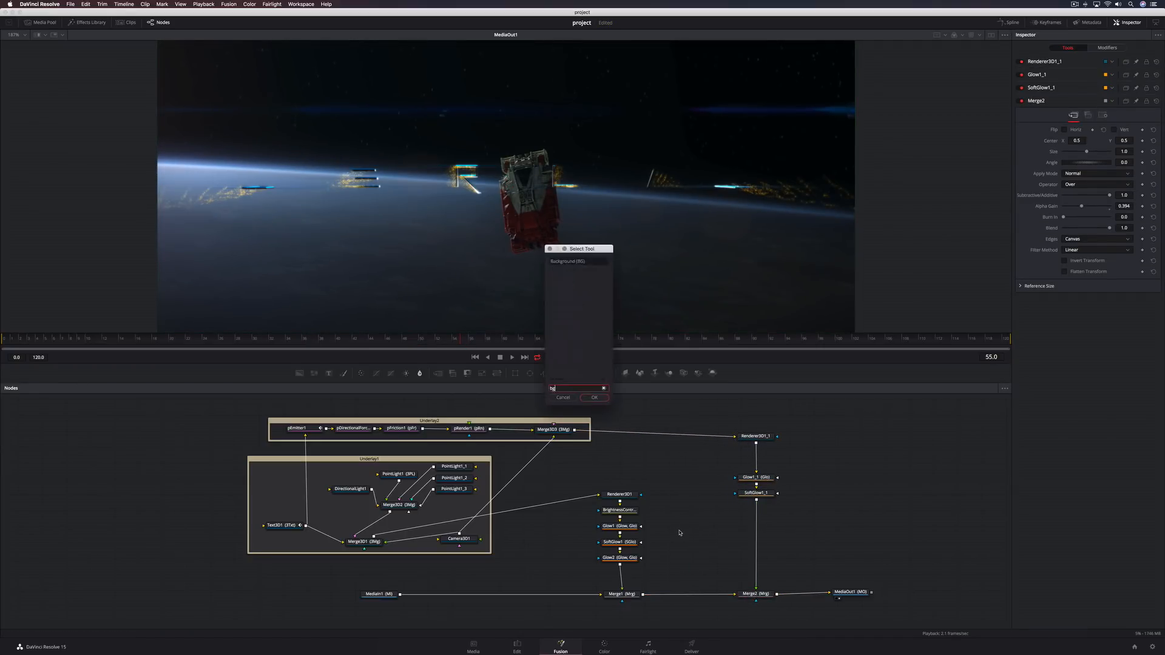
type("bg")
key("Return")
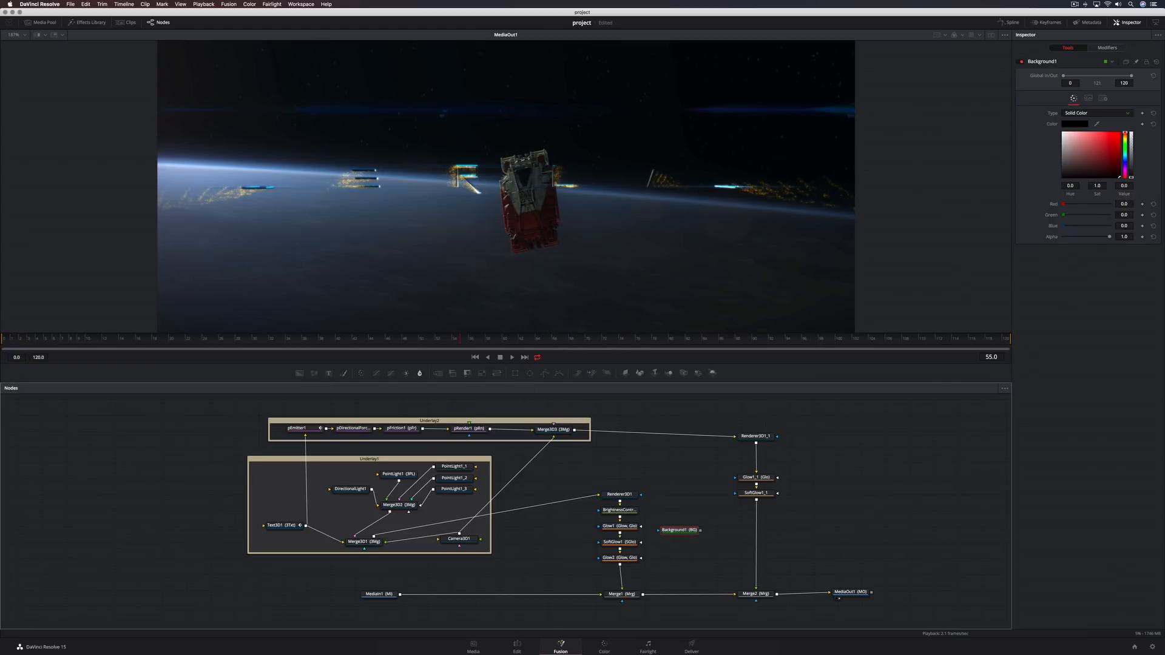
left_click(1125, 138)
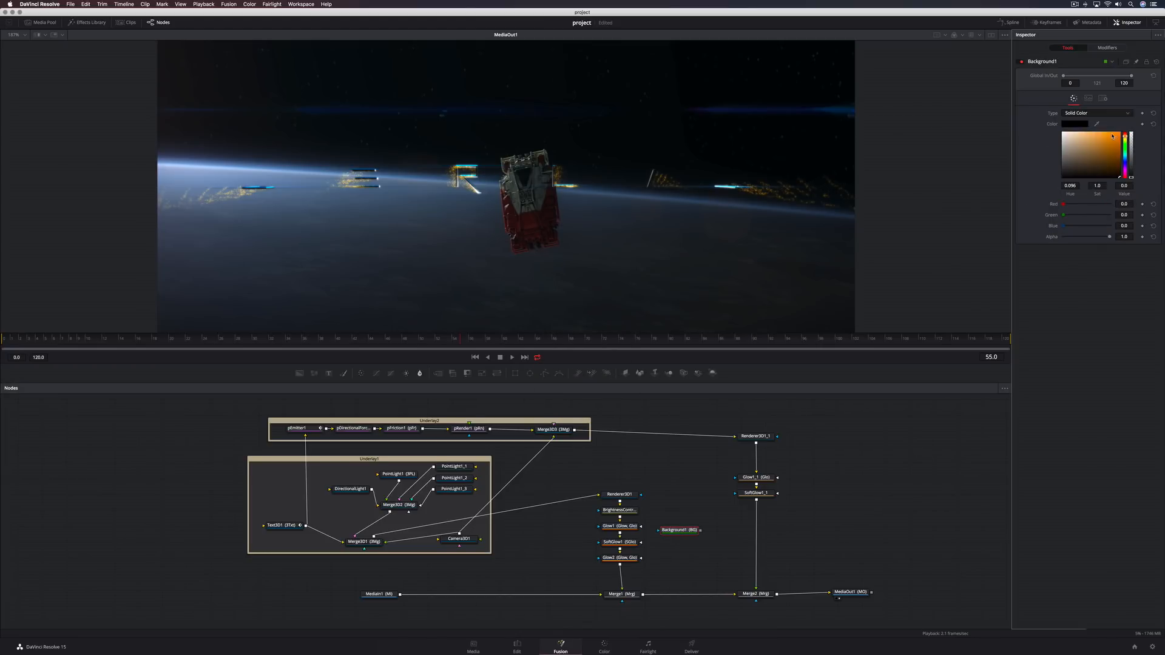
left_click(1112, 132)
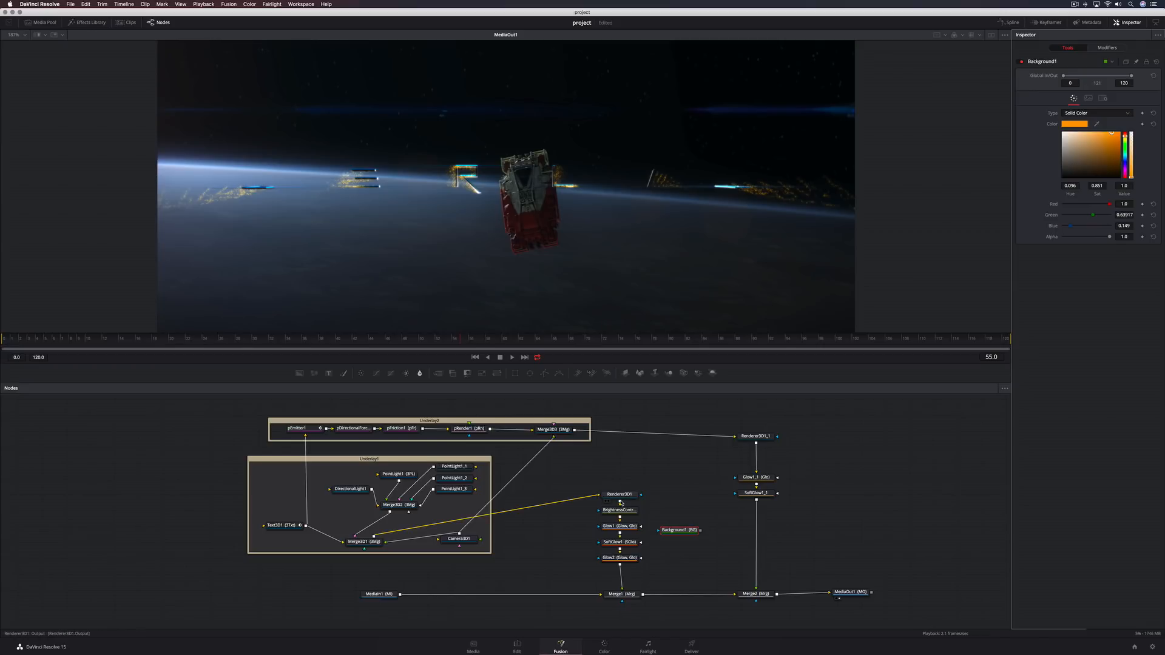
Step: Mask Background1 with Renderer3D1's output, merge it after Merge1 and set the new merge's Apply Mode to Overlay
left_click_drag(638, 513, 666, 533)
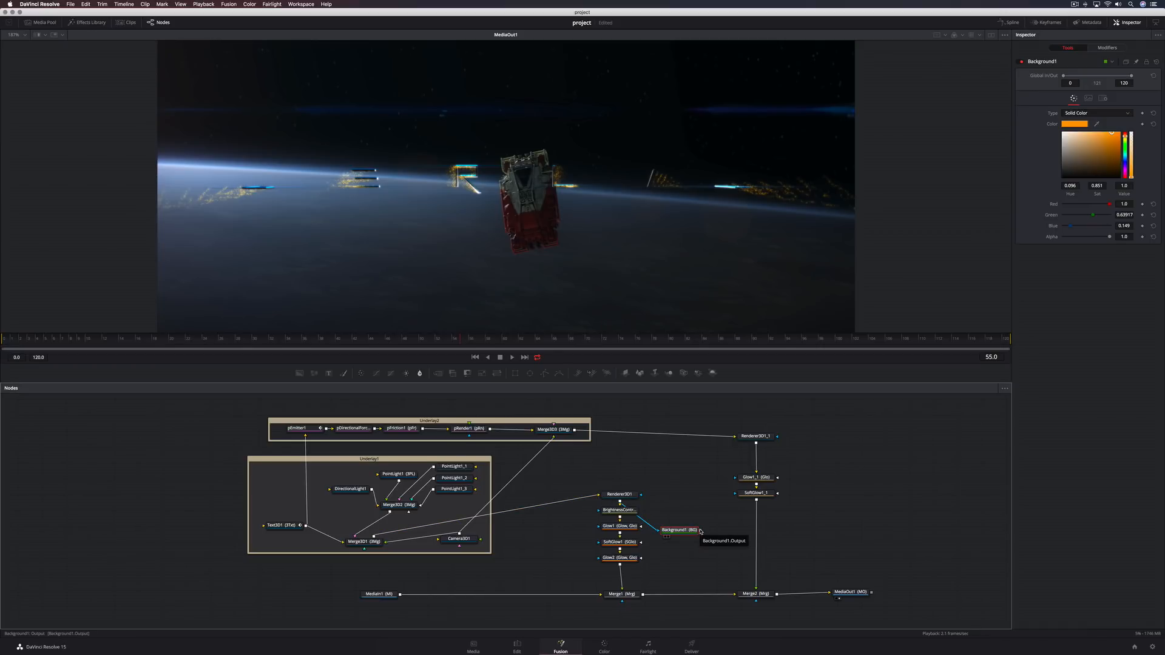
left_click_drag(701, 532, 643, 596)
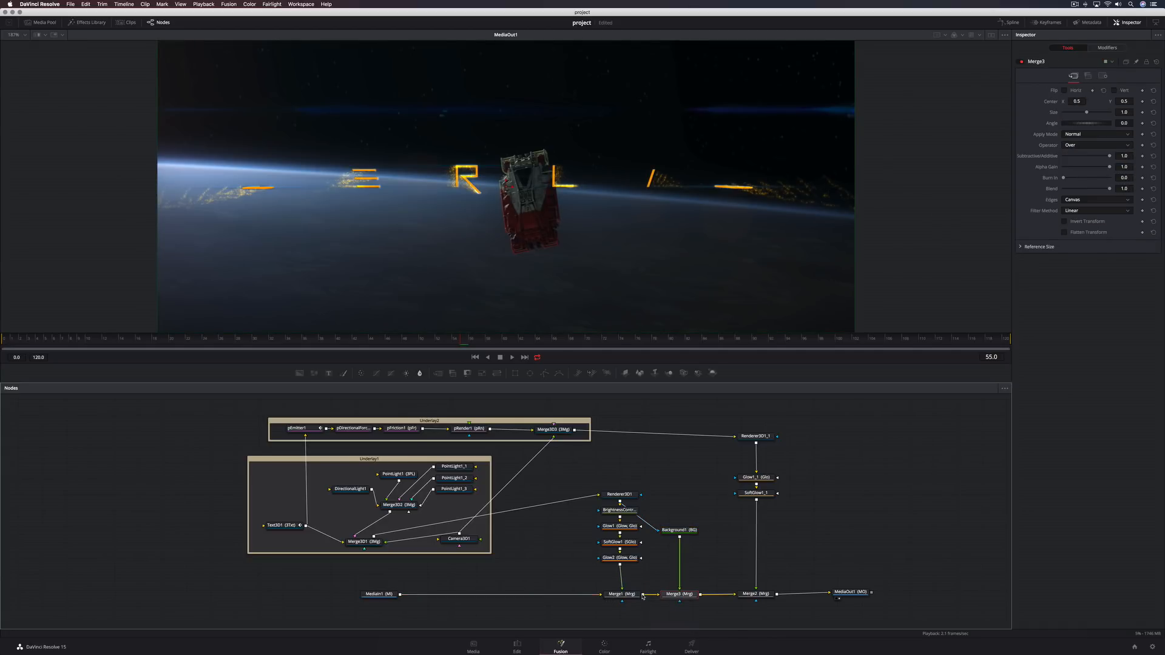
left_click(1107, 135)
left_click(1081, 168)
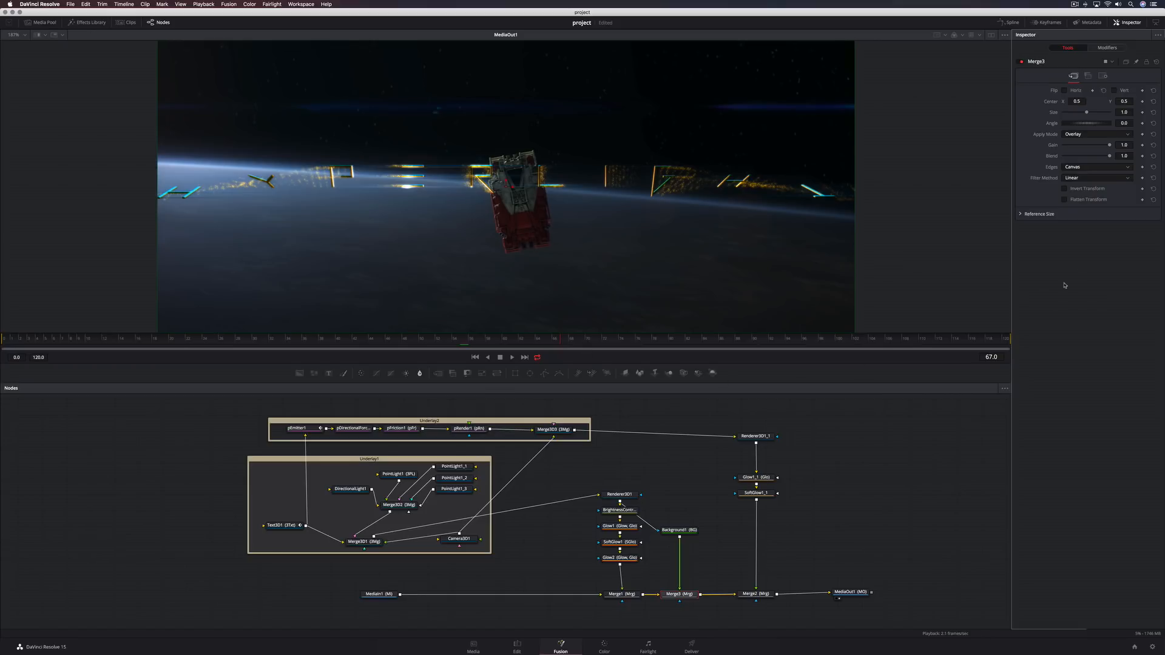
Step: Keyframe Merge3's Blend at 0.0 on frame 67 and 1.0 on frame 88, using Normal mode, Subtractive/Additive 0.457 and Alpha Gain 0.323
left_click_drag(1108, 158, 1056, 159)
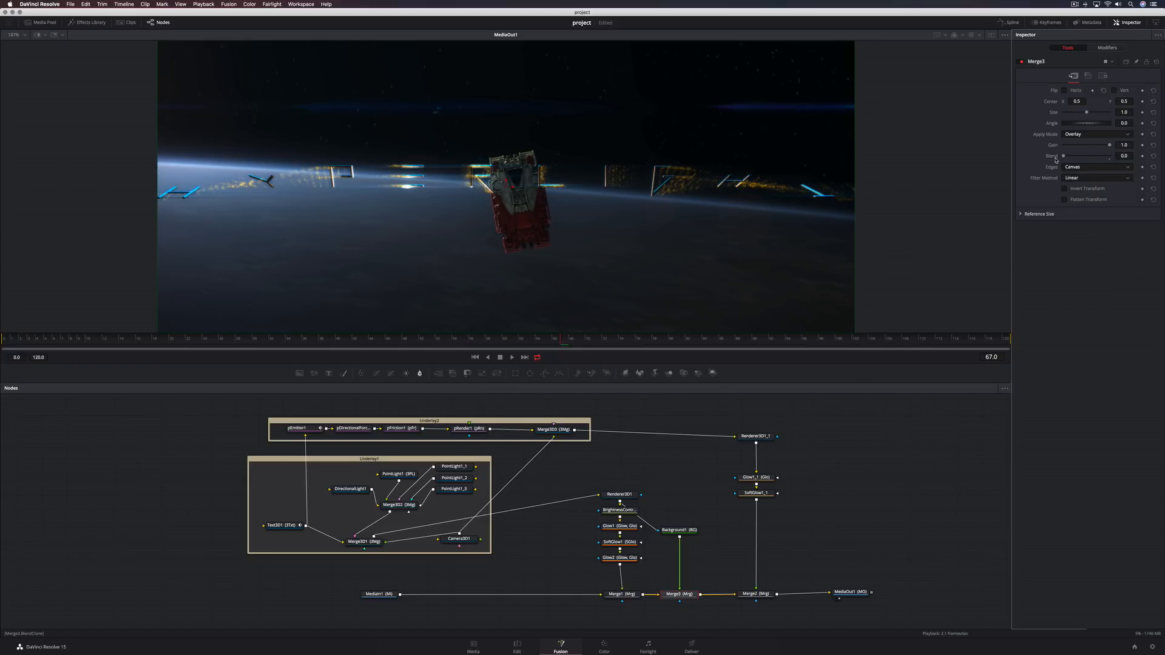
left_click(1142, 156)
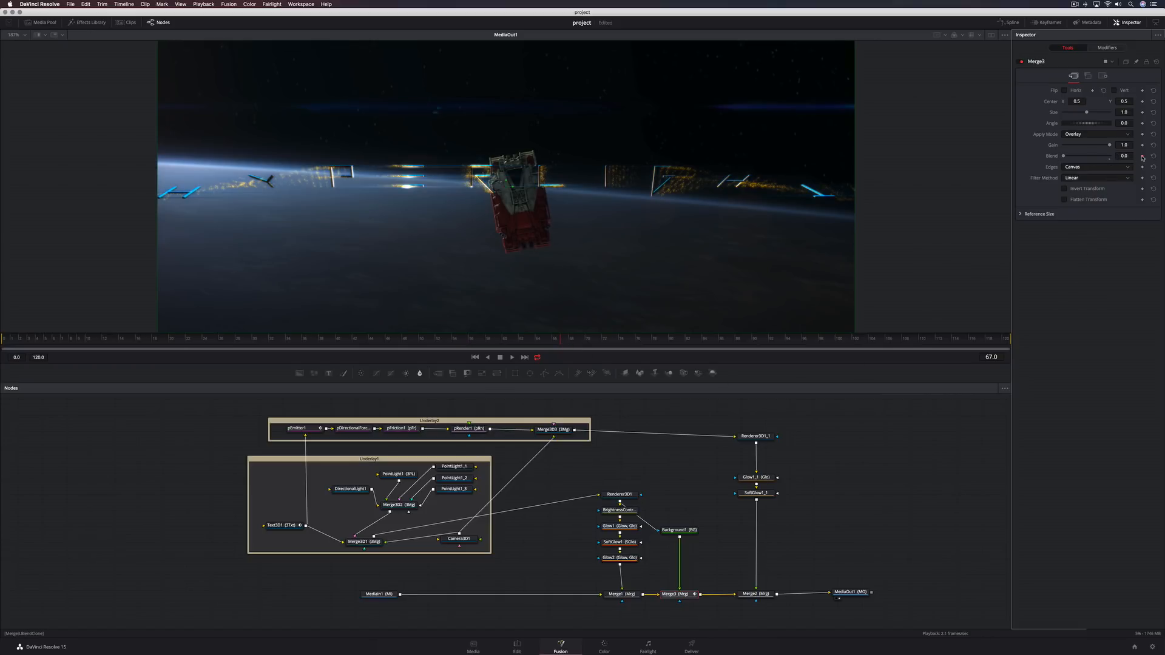
left_click(737, 340)
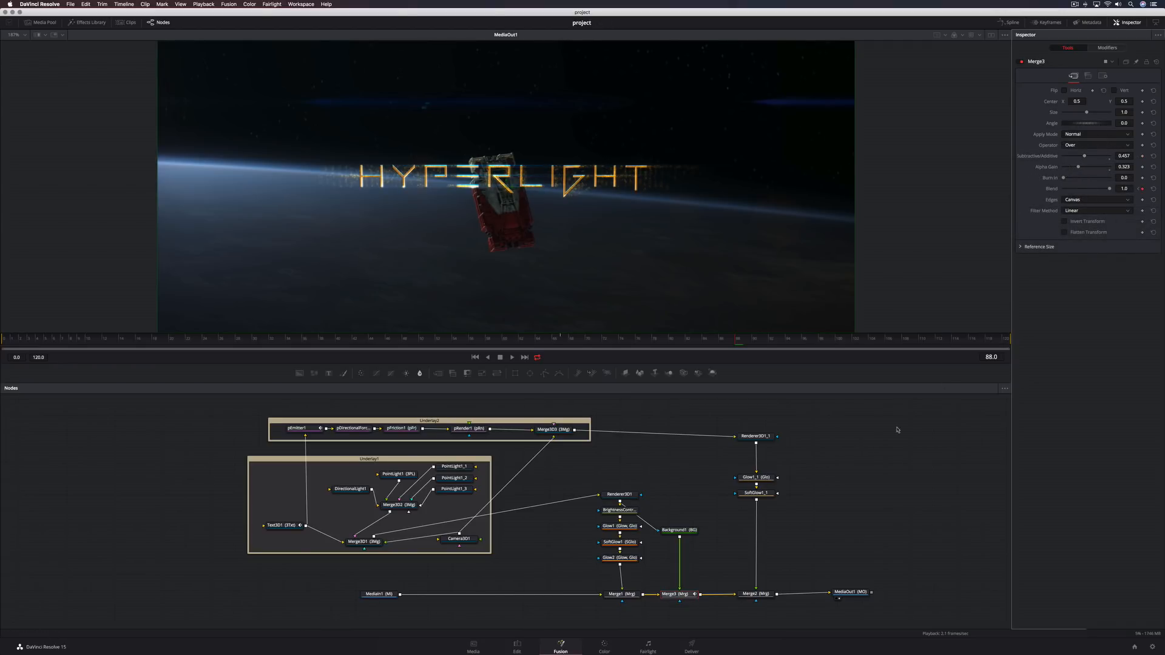
Step: Switch to the Edit page and play the timeline from the start of the title shot at 01:01:09:15
left_click(516, 647)
left_click(534, 429)
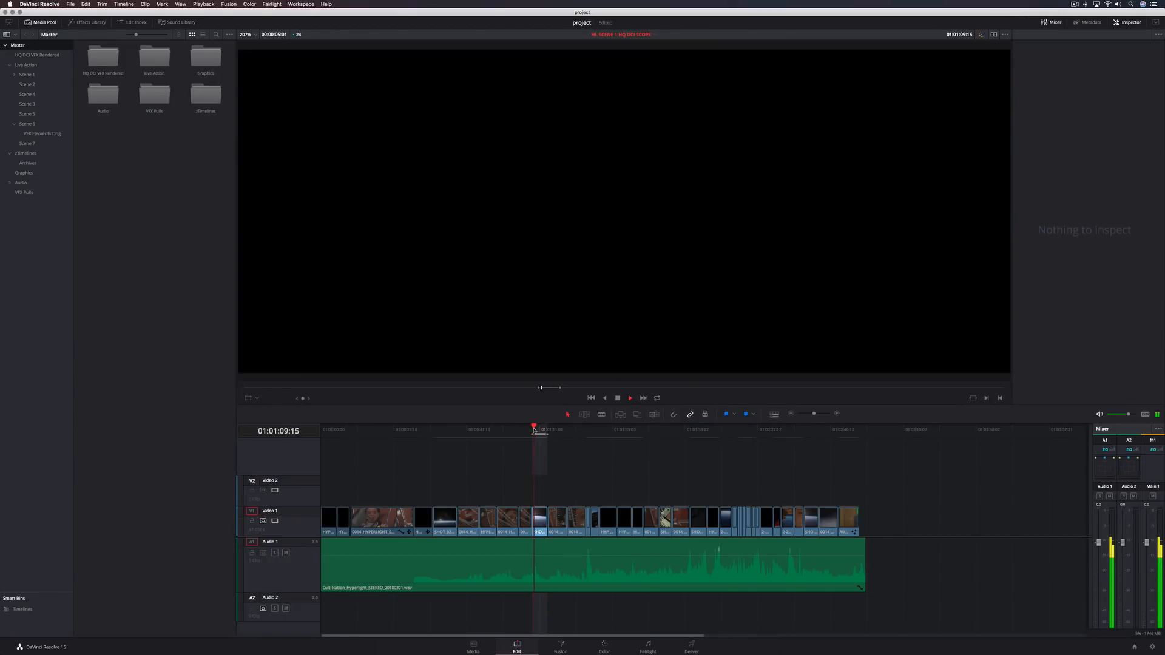